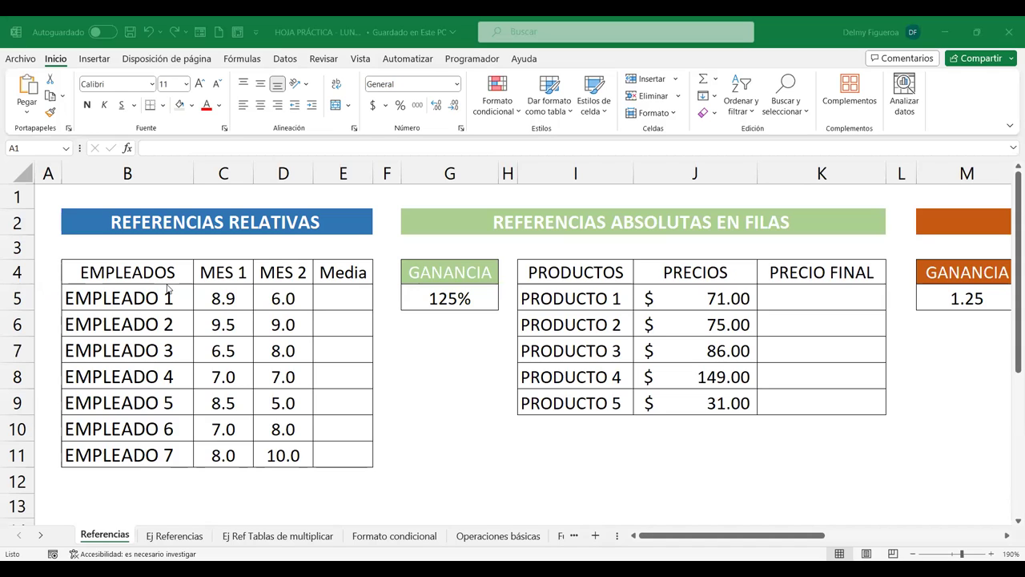
Calculate Empleado 1's Media in E5 with PROMEDIO of C5:D5 and fill the formula down to E11.
click(286, 298)
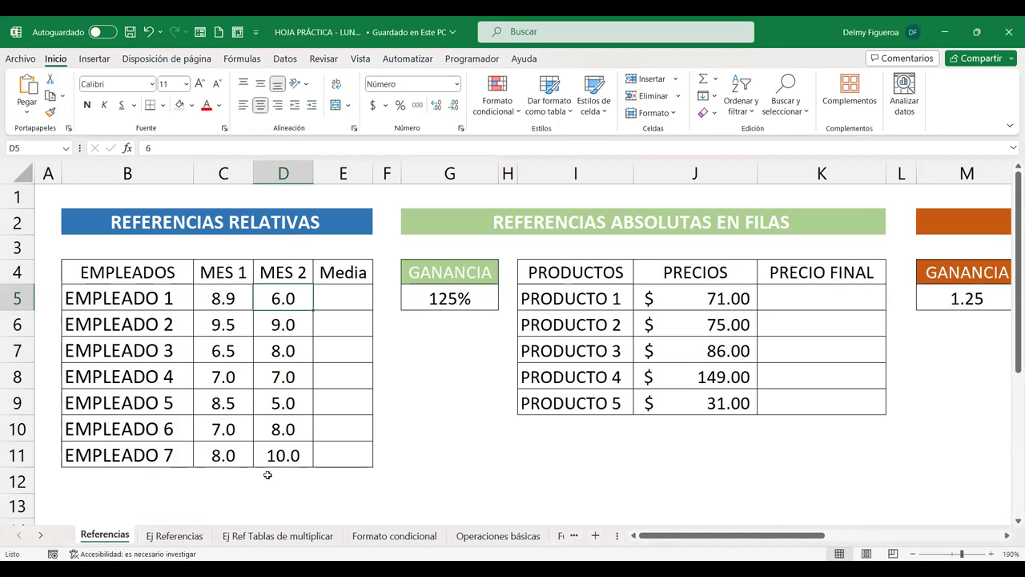
click(349, 300)
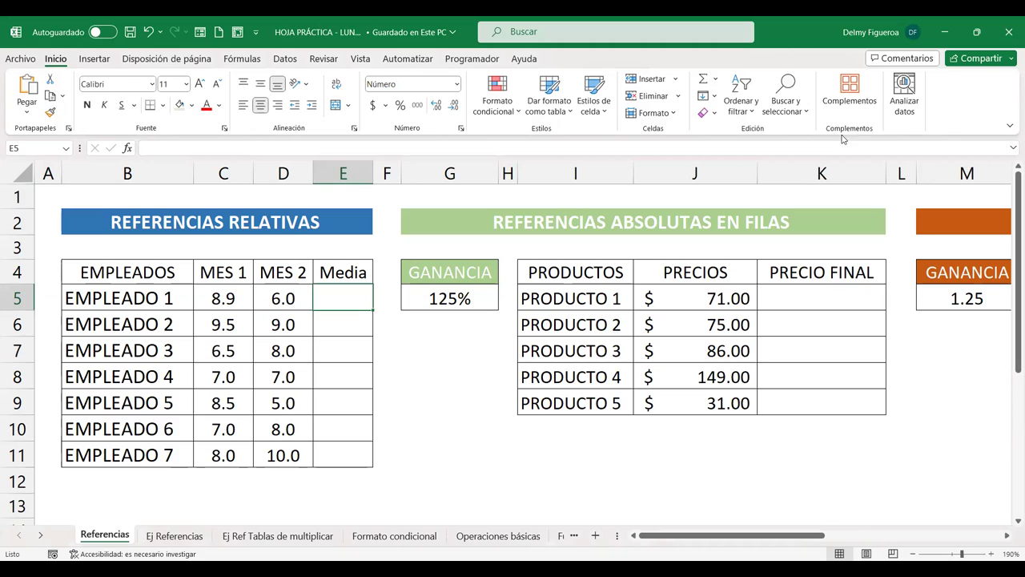
click(716, 79)
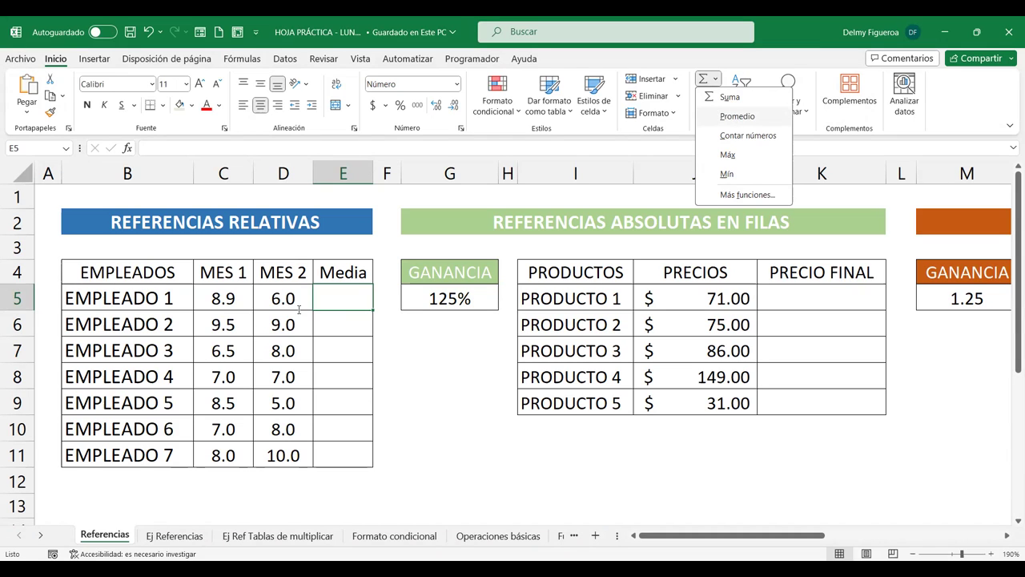
click(735, 118)
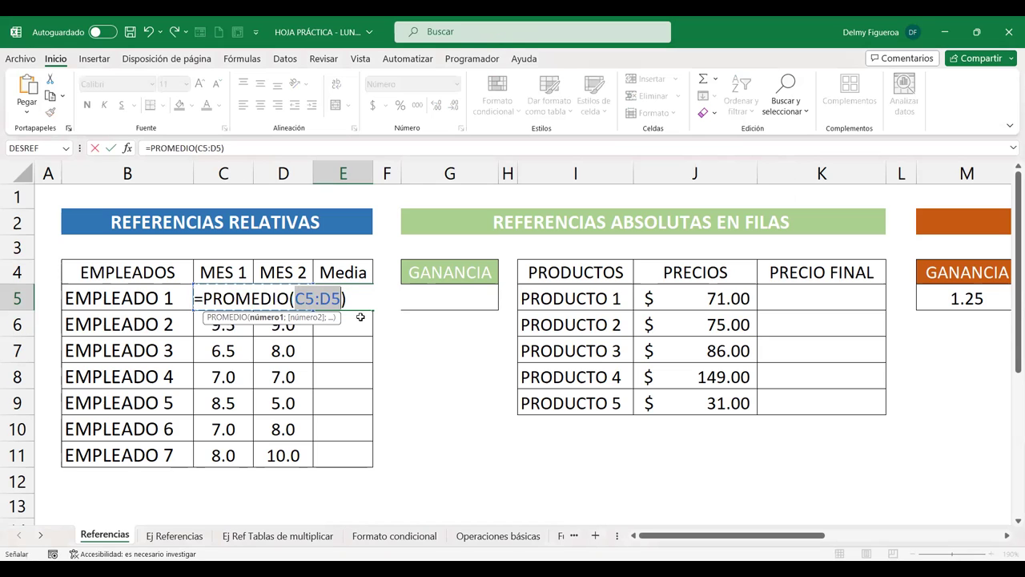
key(Return)
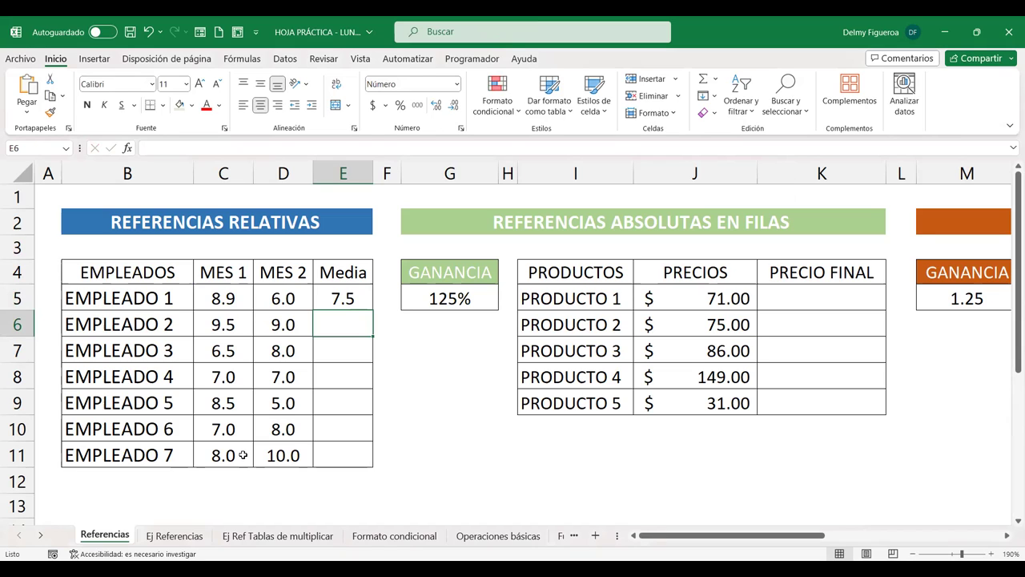
click(349, 295)
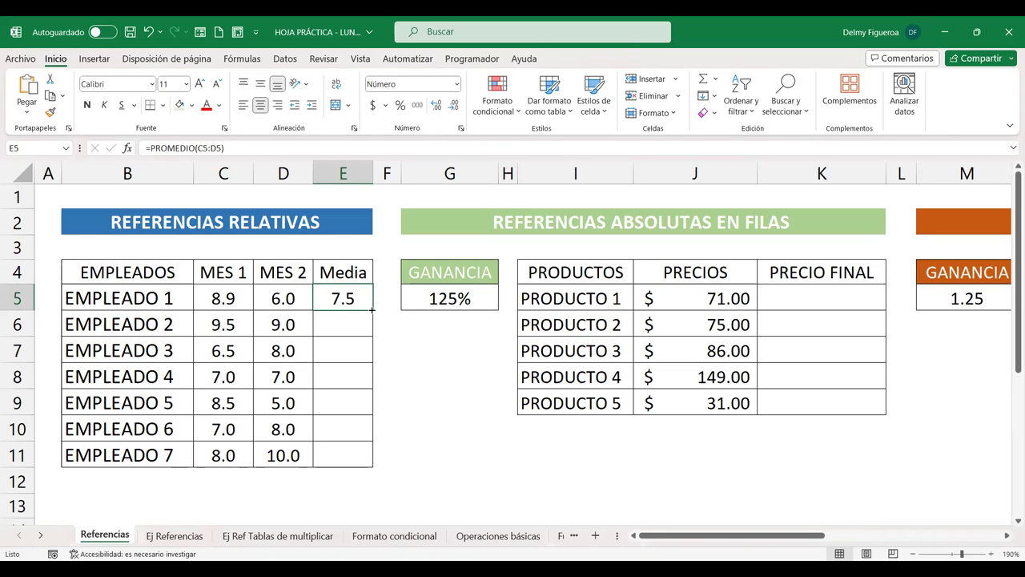
drag(371, 309, 364, 456)
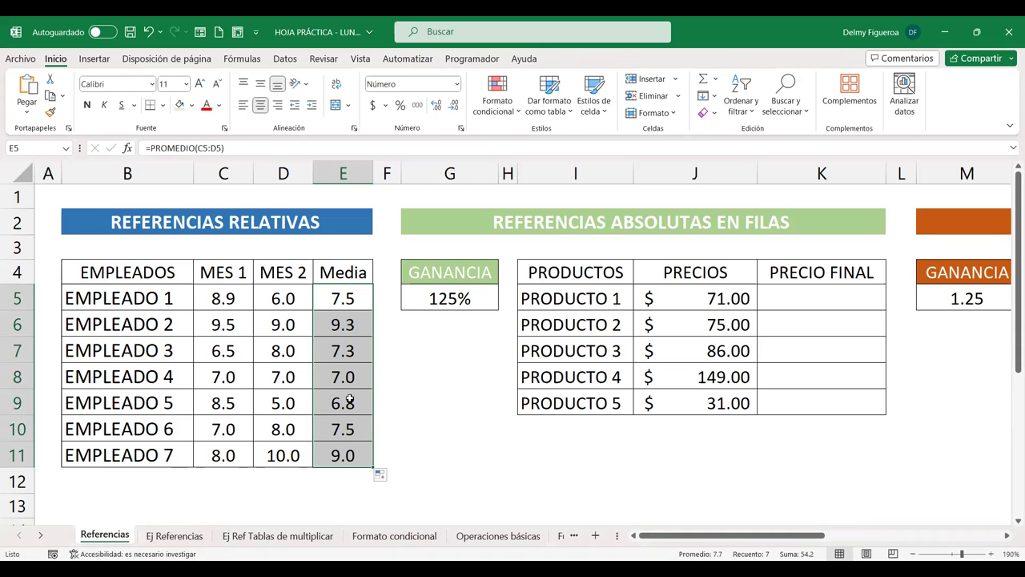
Examine how the cell references change in the Media formulas from E6 to E11.
click(335, 322)
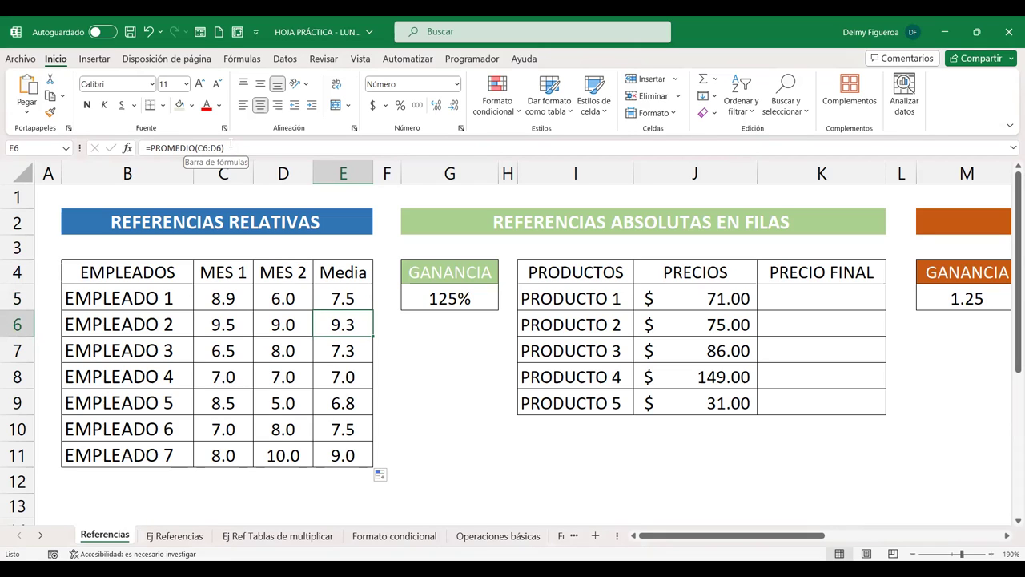
click(347, 353)
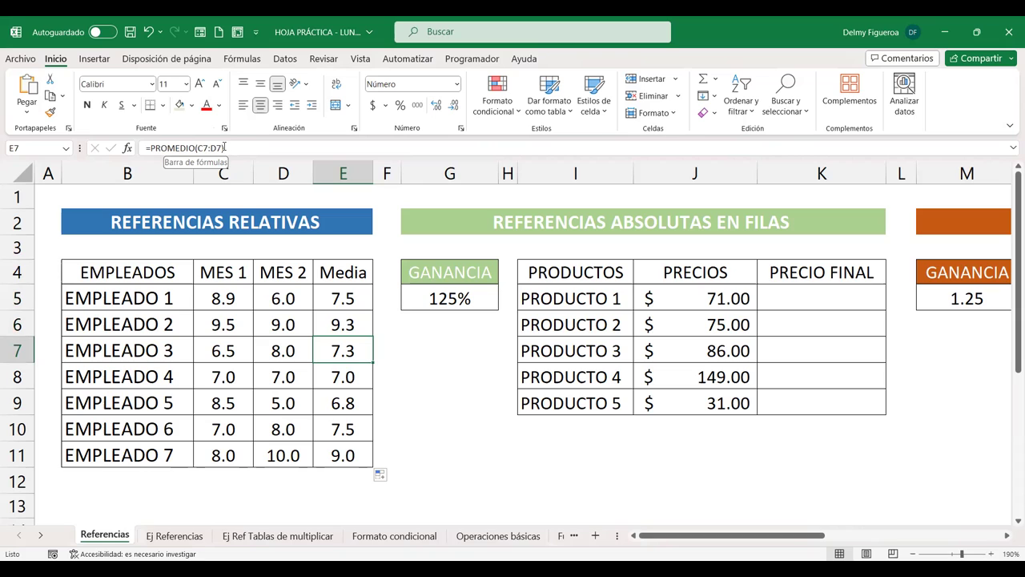
key(Down)
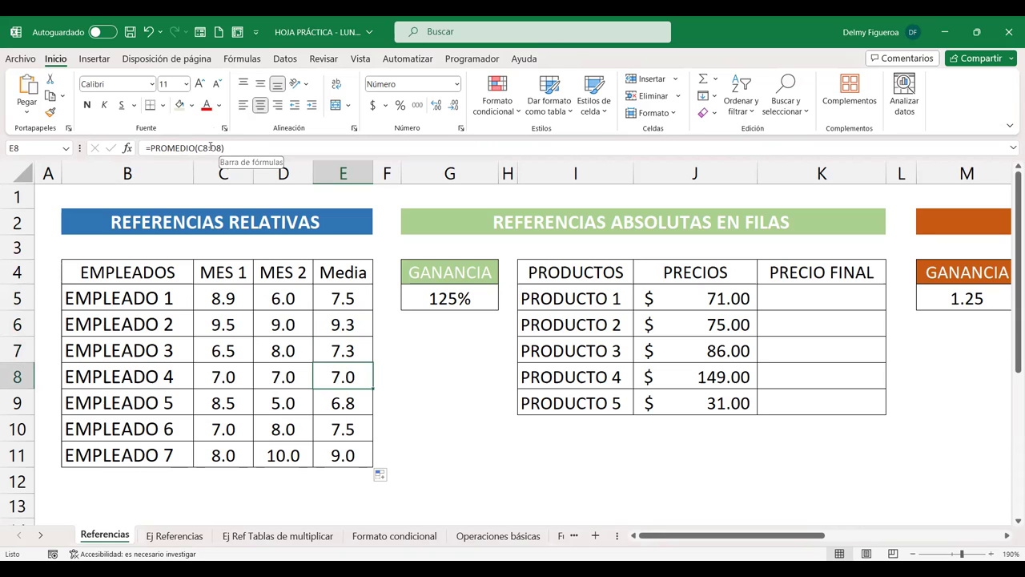
key(Down)
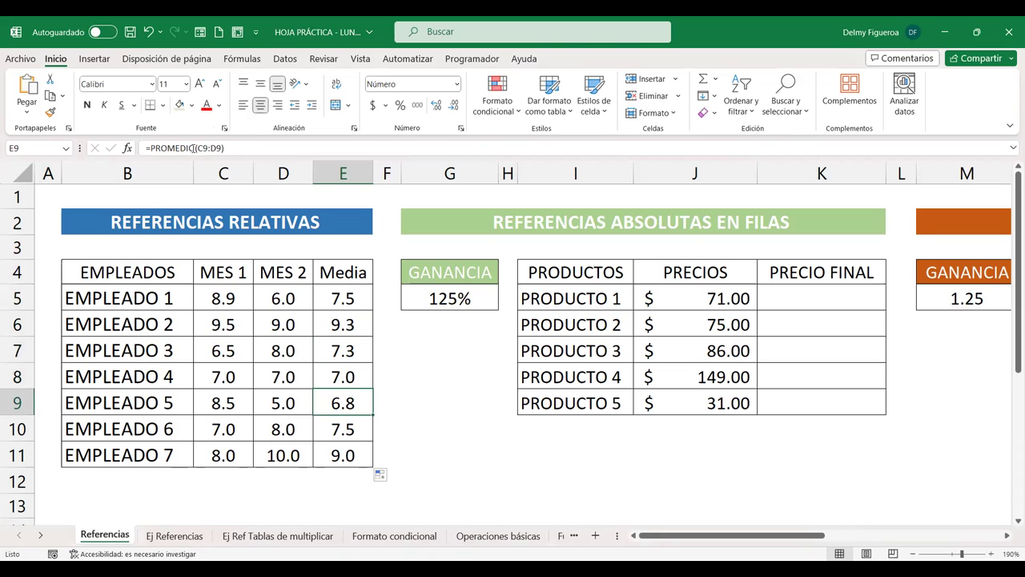
key(Down)
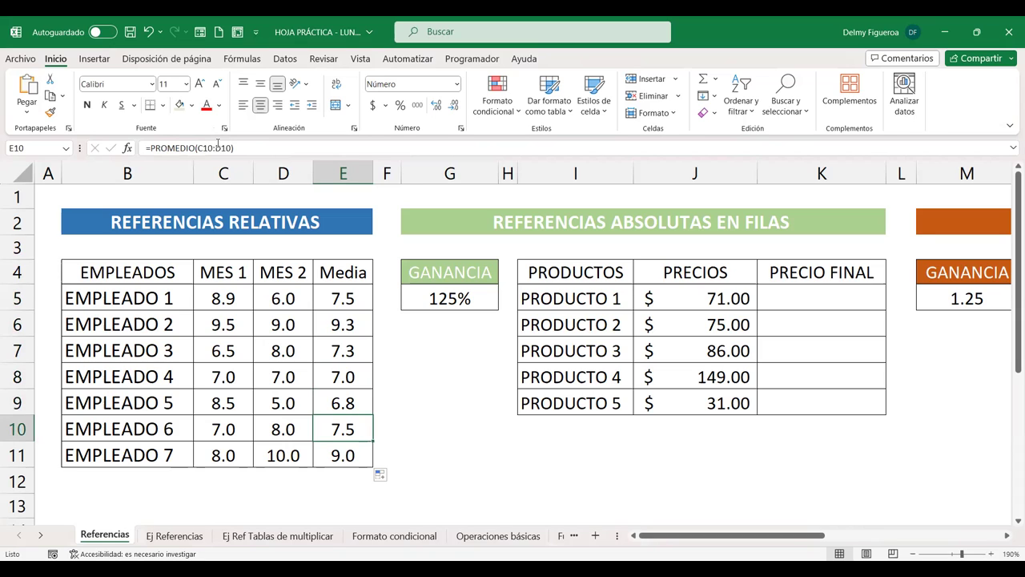
key(Down)
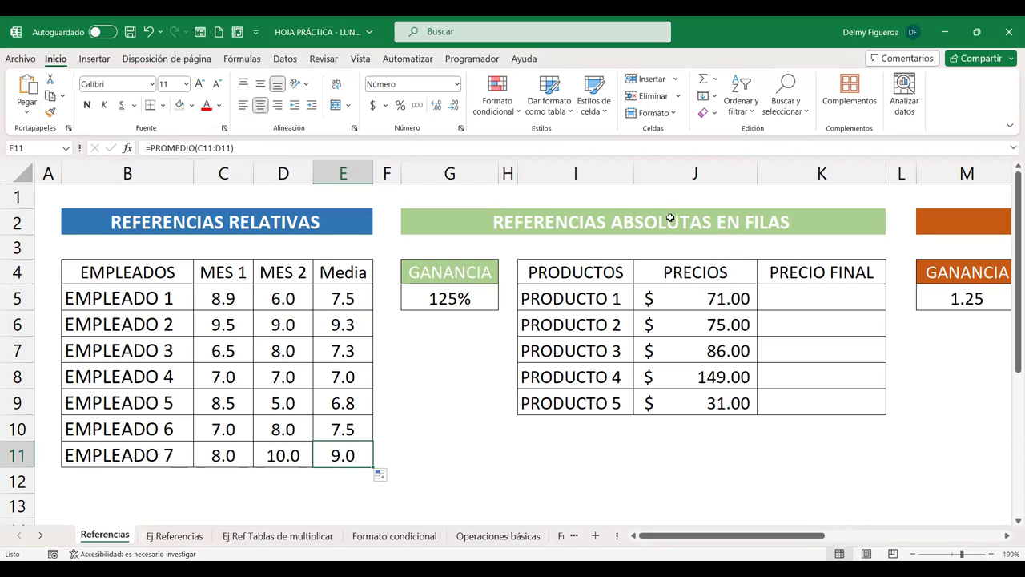
Examine the Ganancia percentage in G5 and the cells beneath it in column G.
click(803, 289)
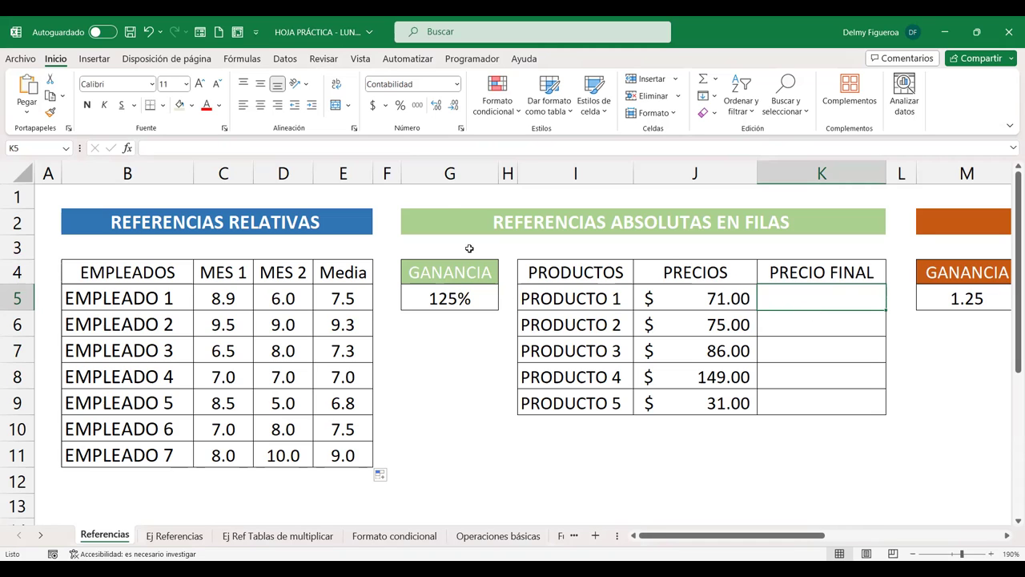
click(453, 170)
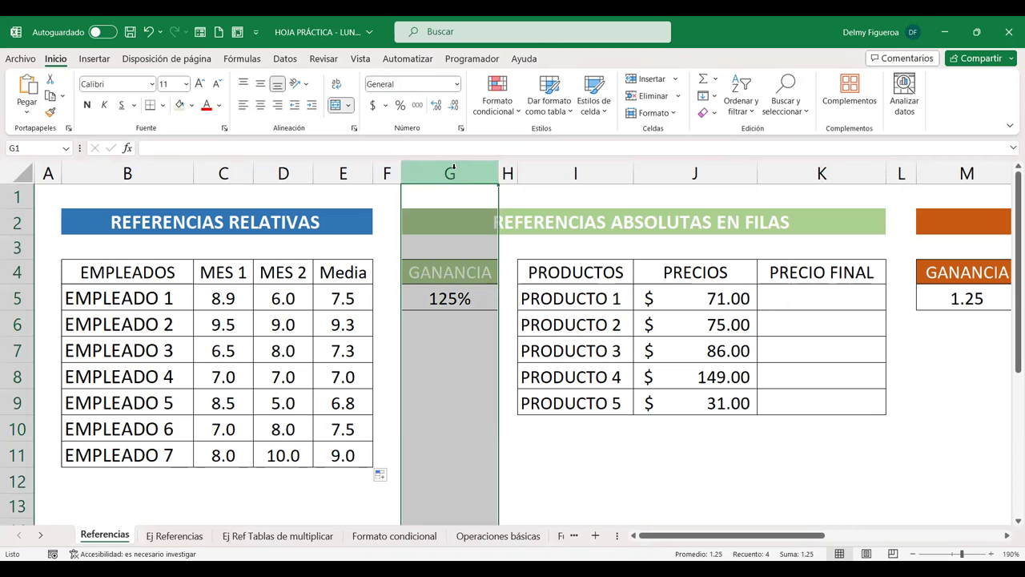
click(468, 298)
click(465, 324)
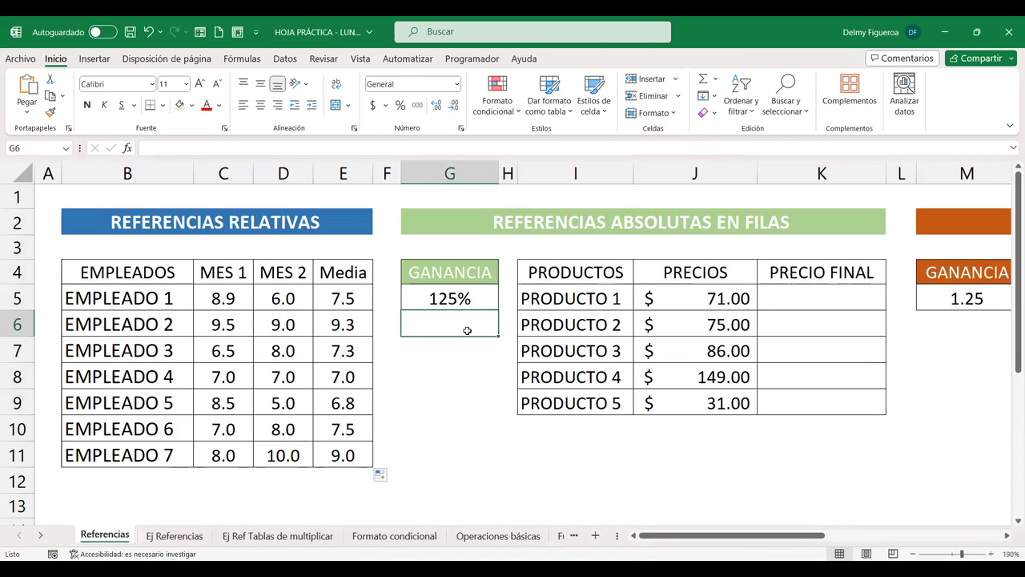
click(464, 352)
click(453, 391)
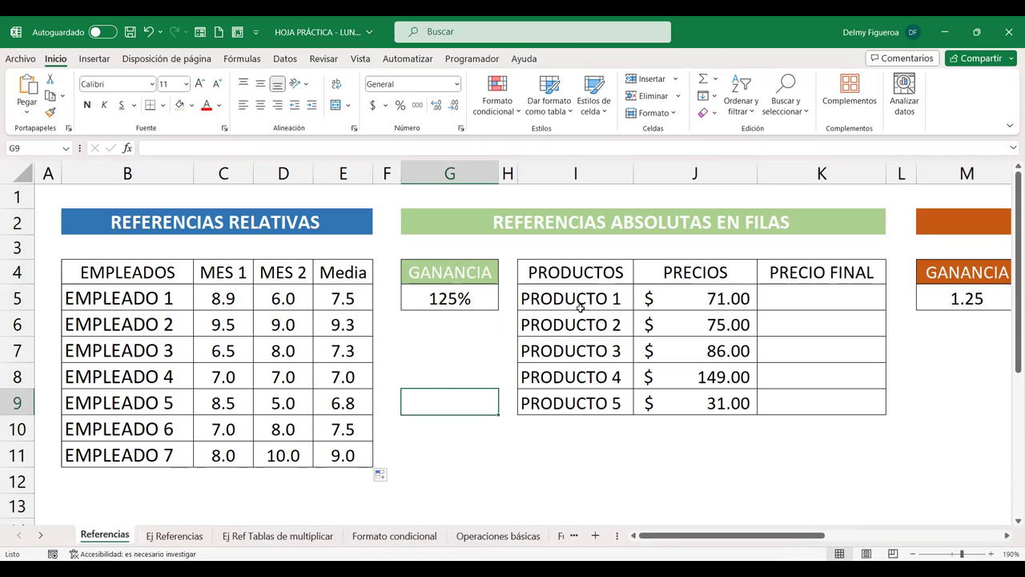
Calculate Producto 1's final price in K5 with the formula =J5*G5.
click(832, 301)
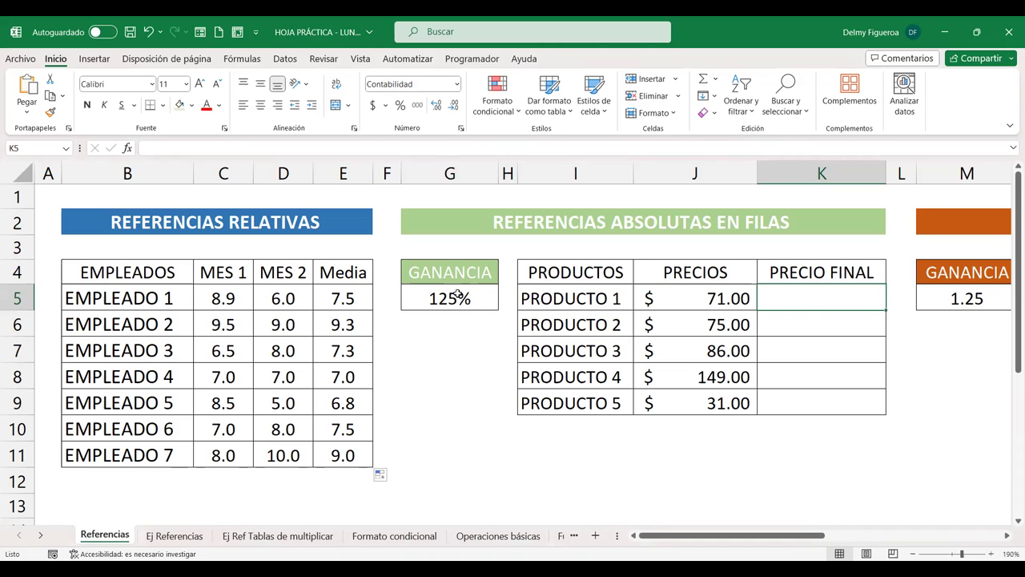
text(+)
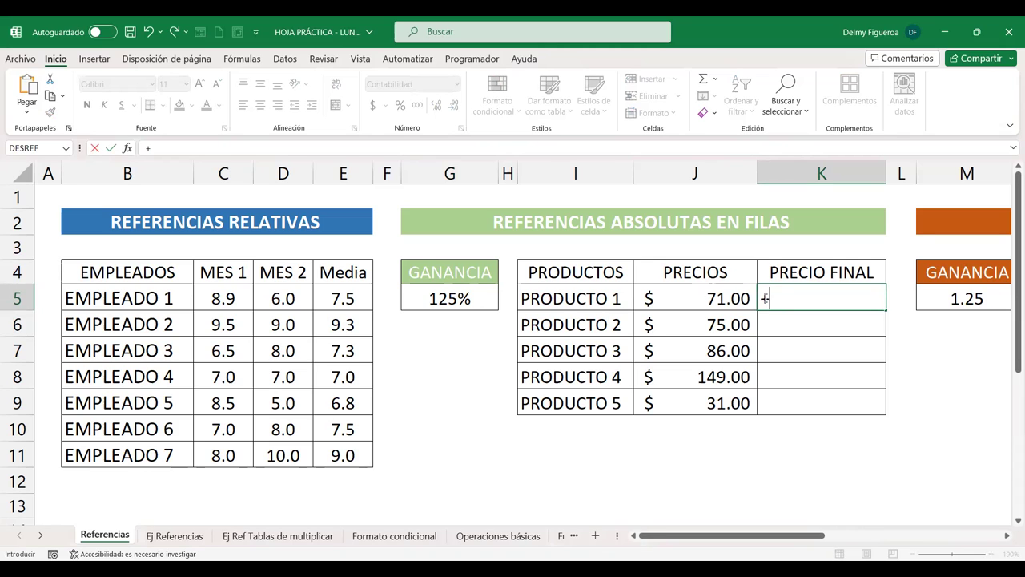
key(BackSpace)
text(=)
click(681, 295)
text(*)
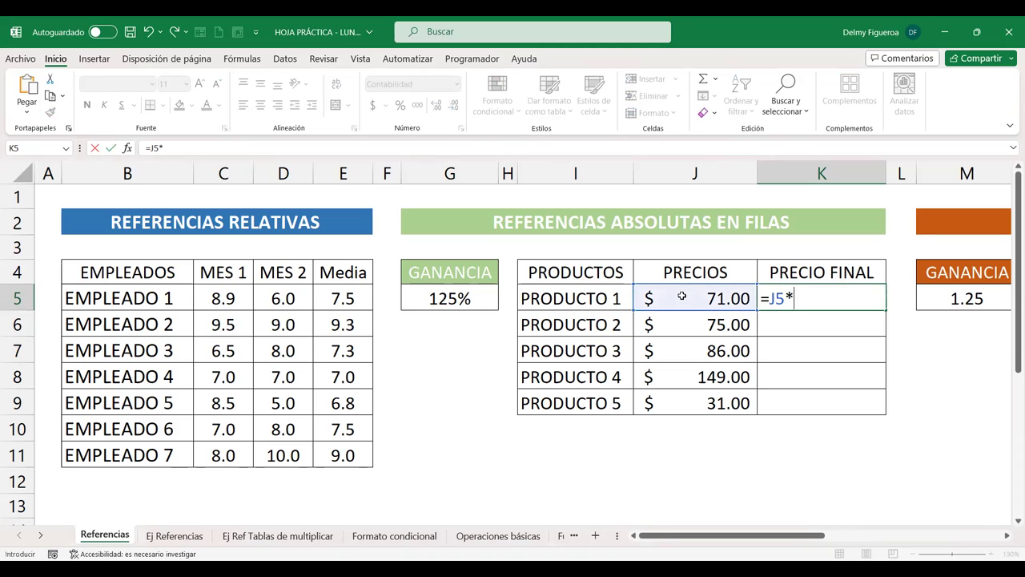
click(439, 297)
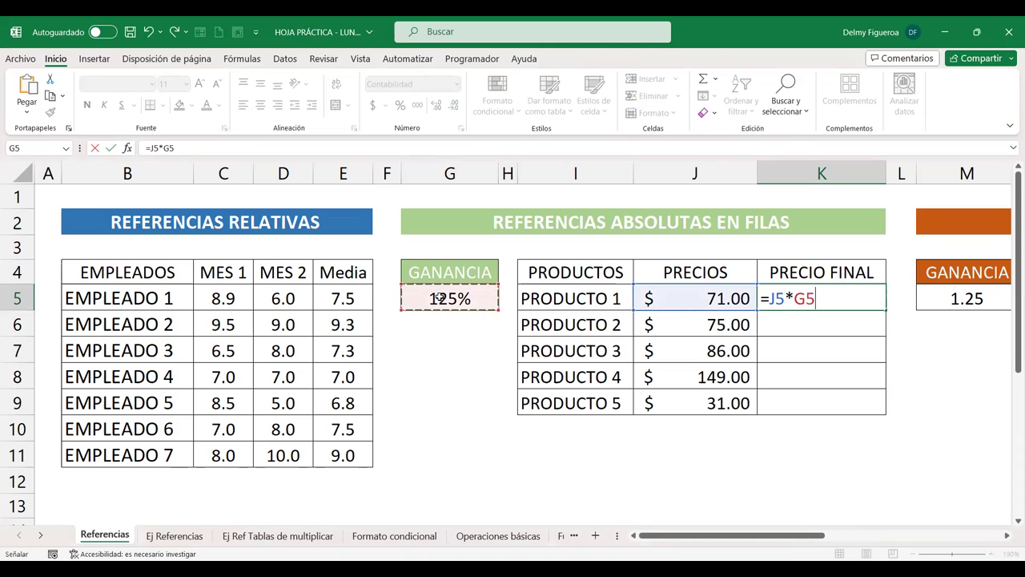
key(Return)
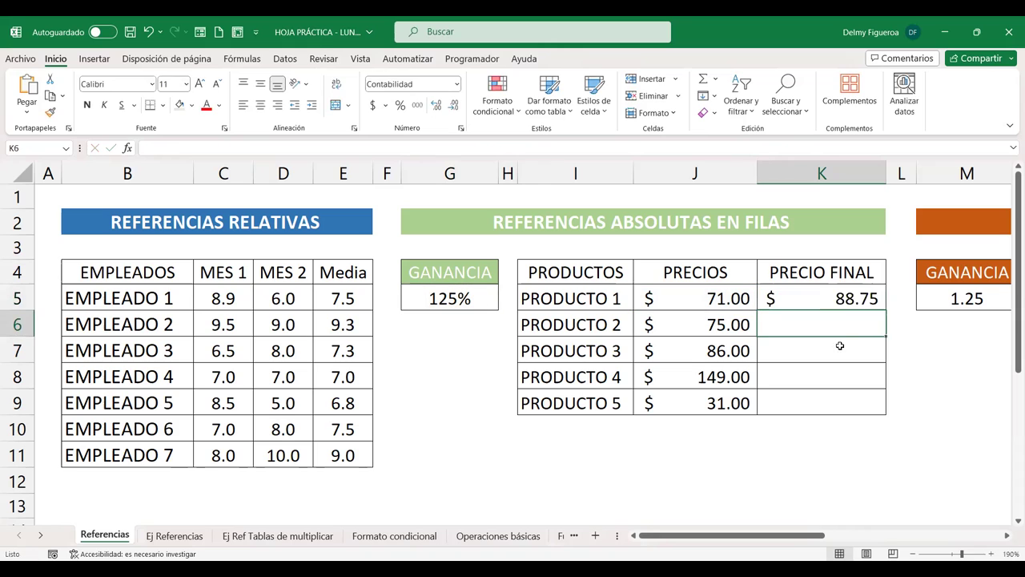
Fill the K5 final price formula down to K6 and inspect the cells it references.
click(834, 299)
drag(886, 323, 884, 335)
double_click(831, 321)
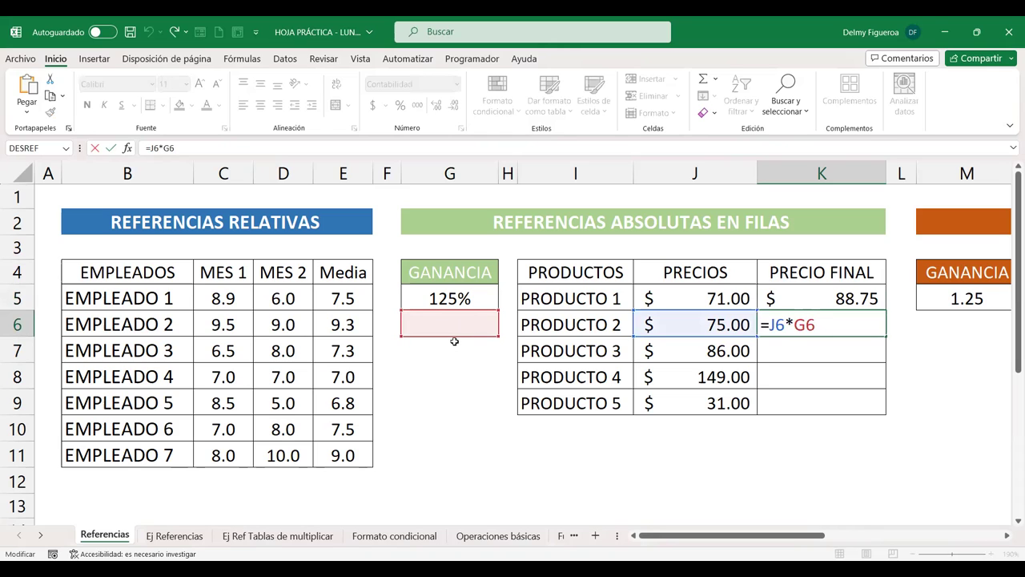
key(Return)
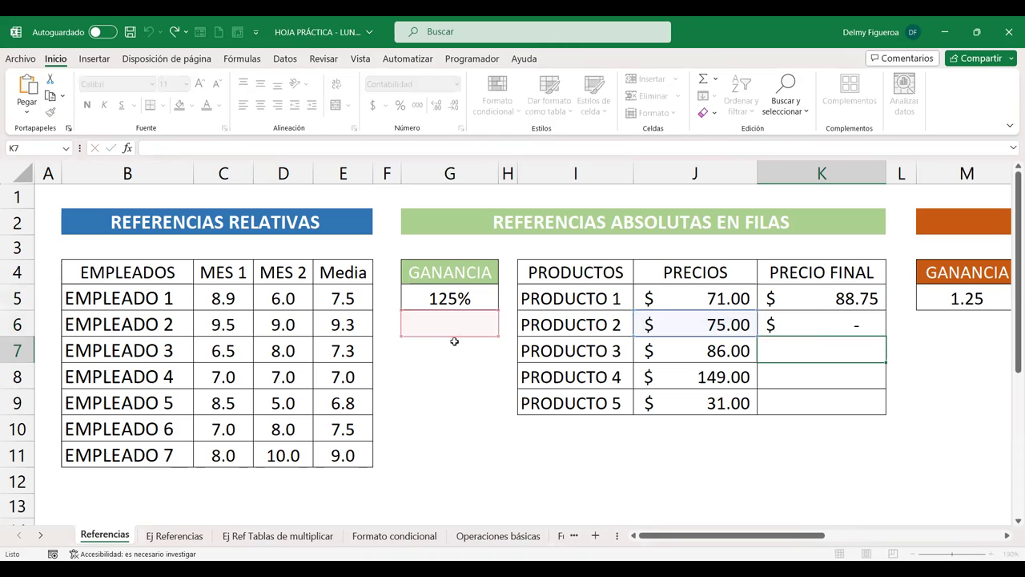
Try to change the Ganancia reference in the K5 formula to the absolute reference $G$5.
double_click(821, 293)
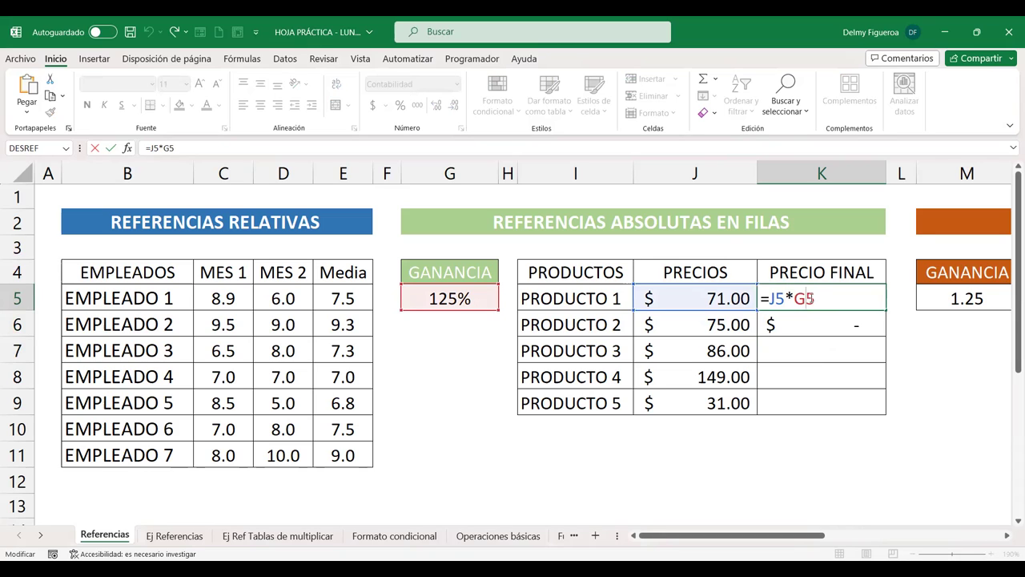
key(F4)
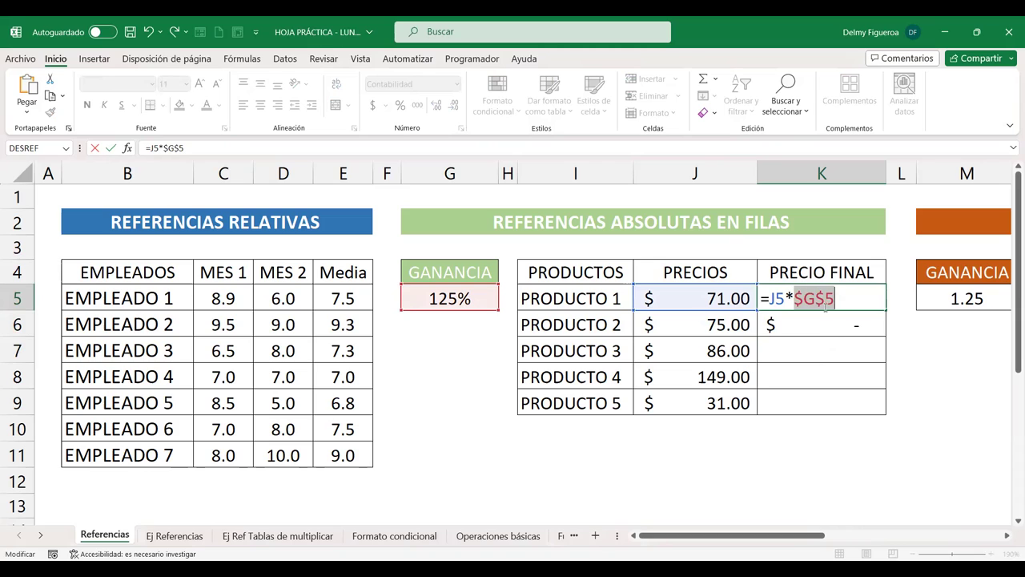
click(815, 299)
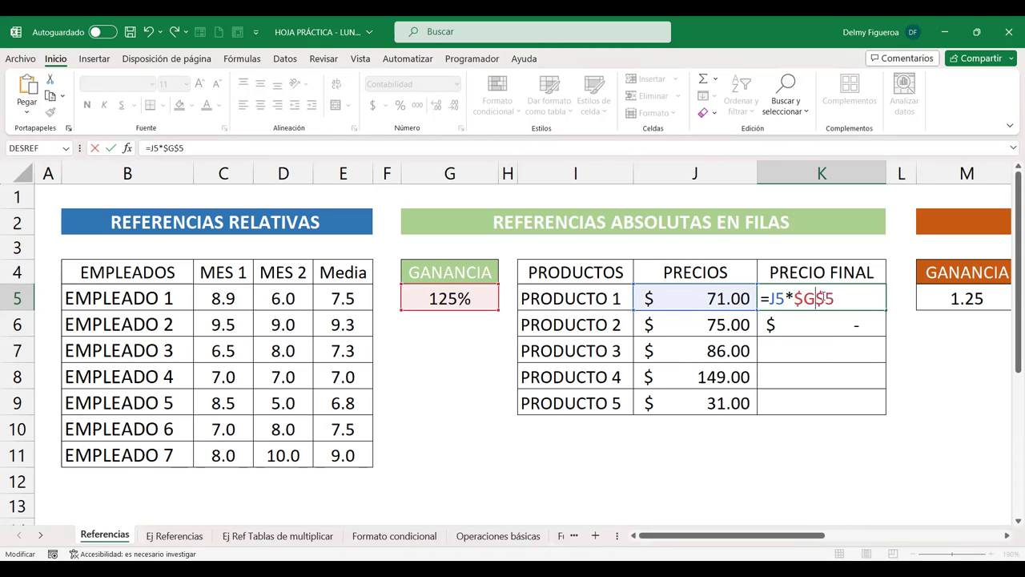
key(ctrl+Return)
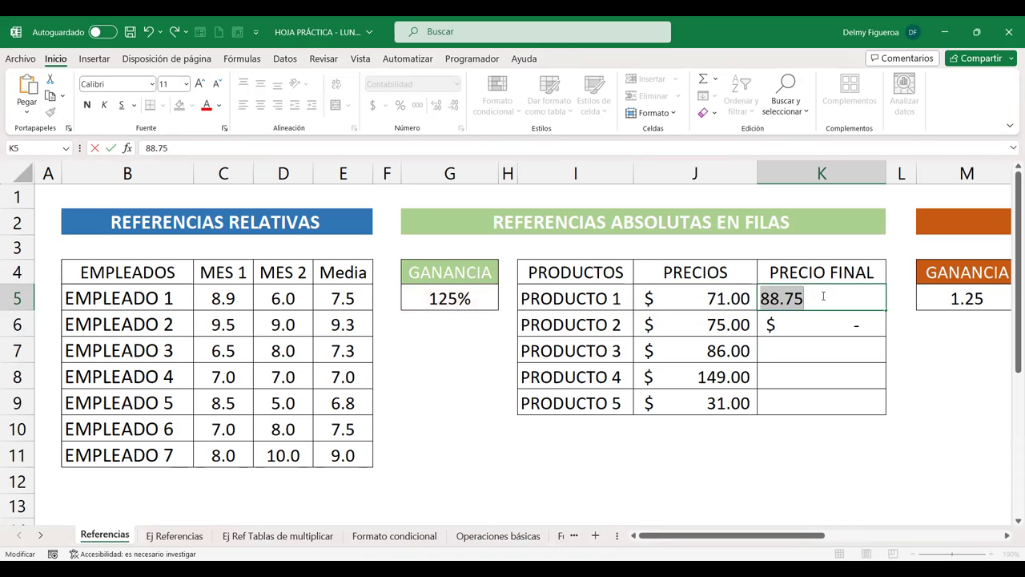
key(Return)
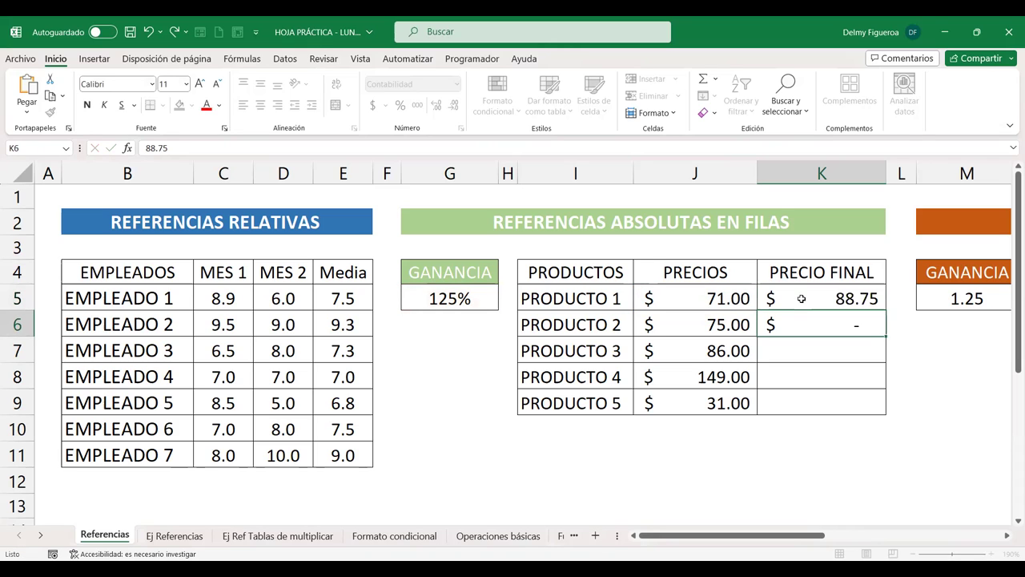
Check the content of K5 and clear the copied final price formula from K6.
double_click(860, 298)
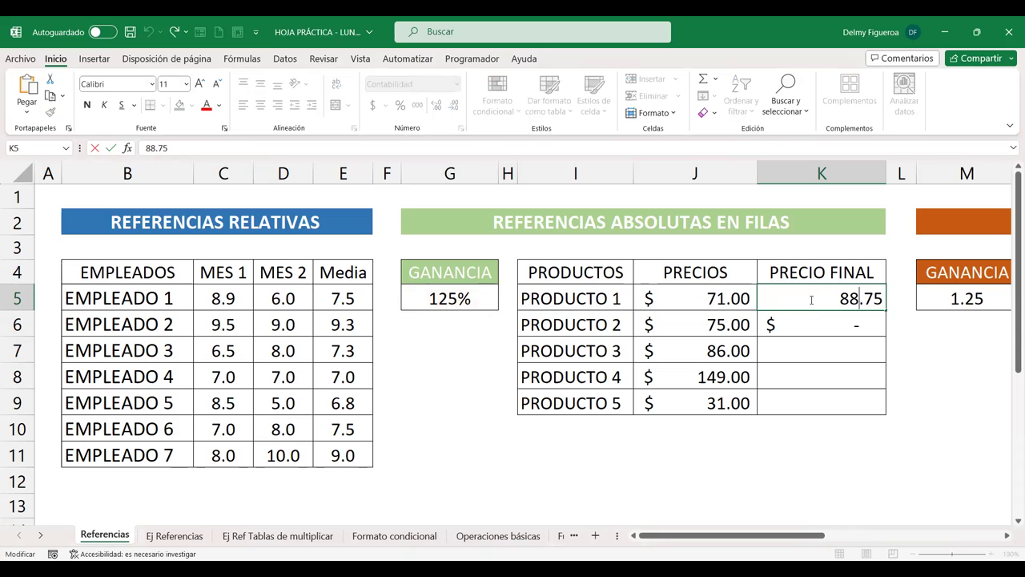
key(Escape)
double_click(853, 298)
key(Return)
key(Delete)
Enter +J5+G$5 in K5 as Producto 1's final price formula, fixing only the row of the Ganancia reference.
click(838, 295)
text(+)
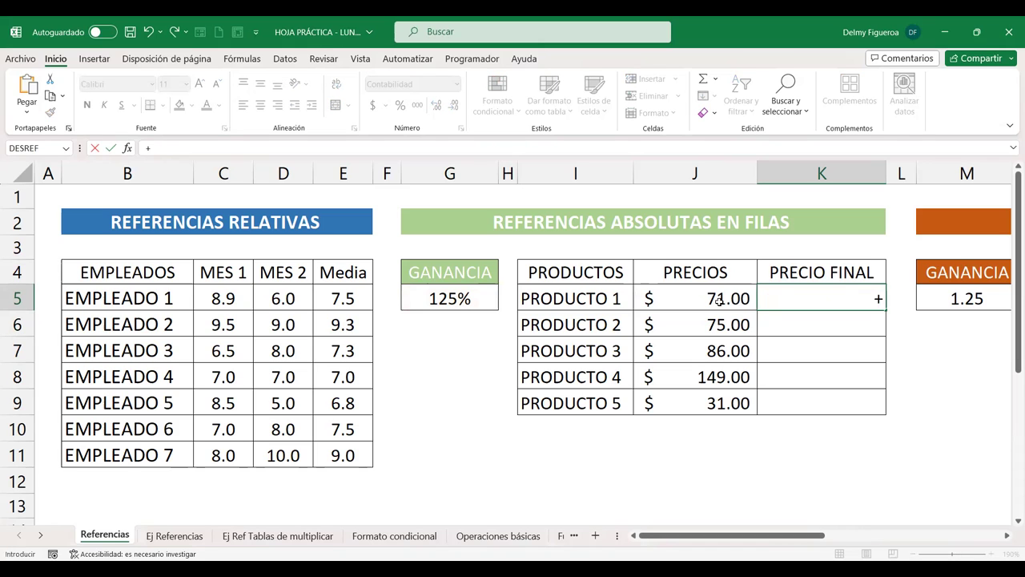
click(719, 299)
text(+)
click(463, 294)
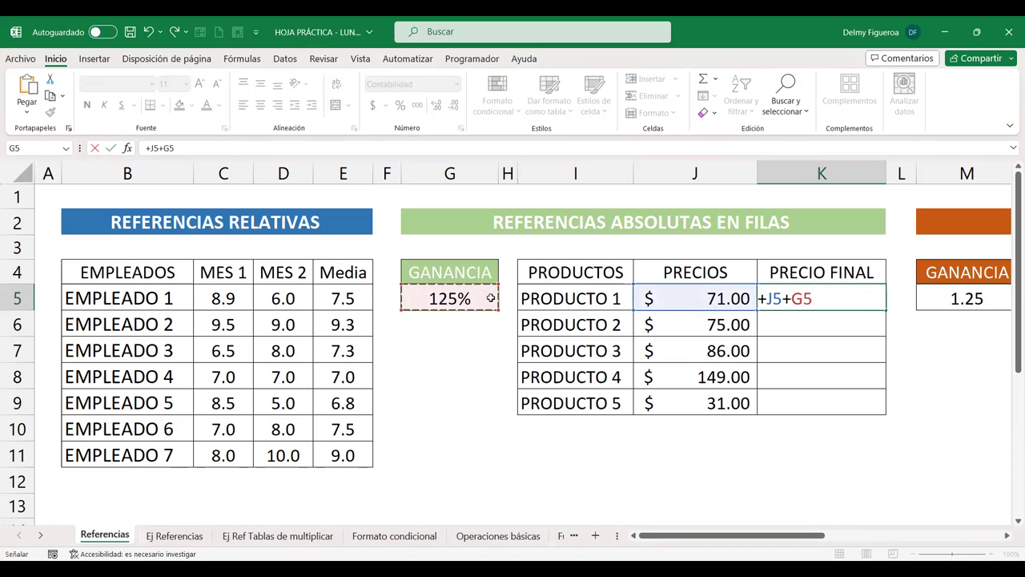
key(F4)
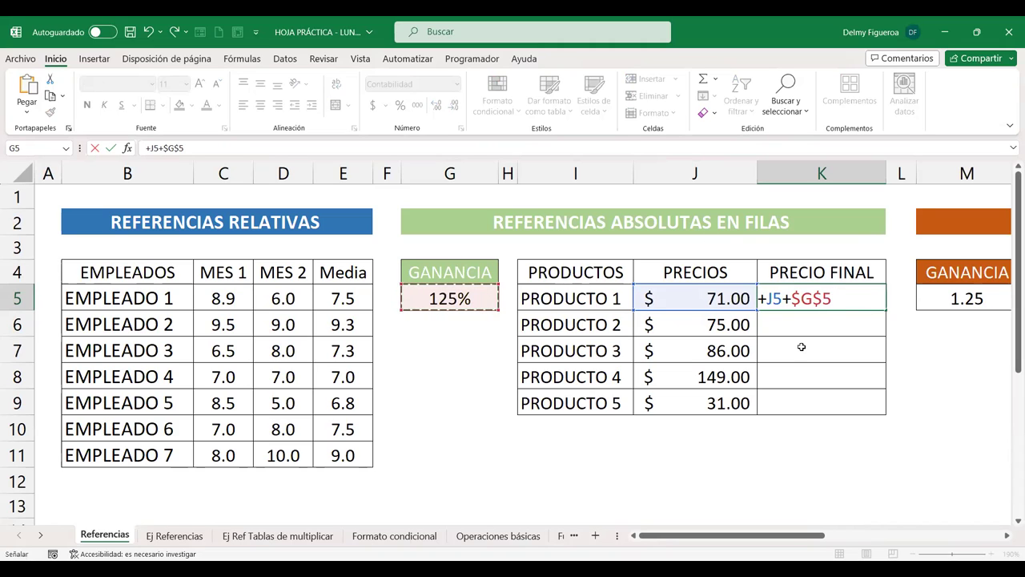
key(F4)
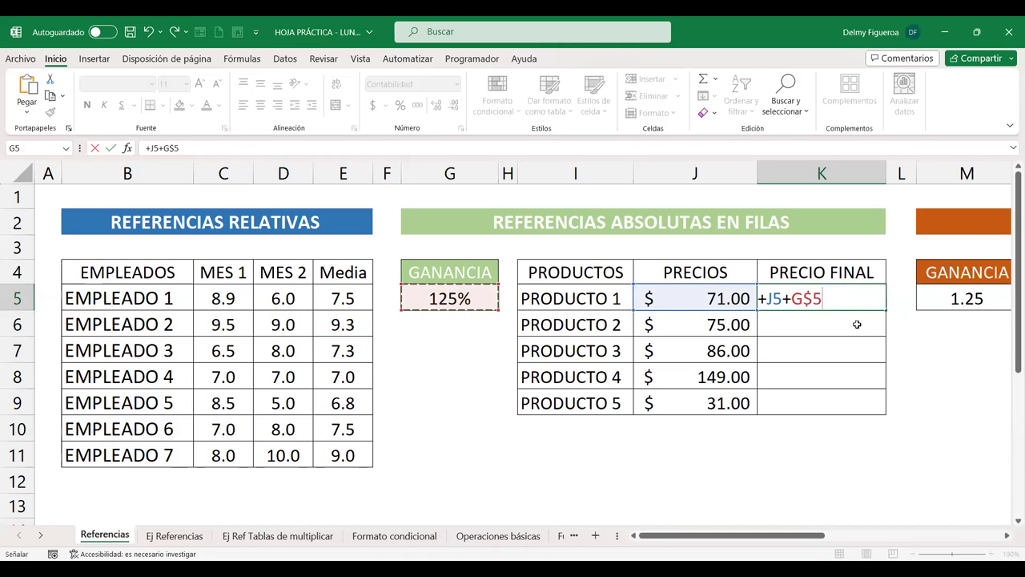
key(Return)
key(Up)
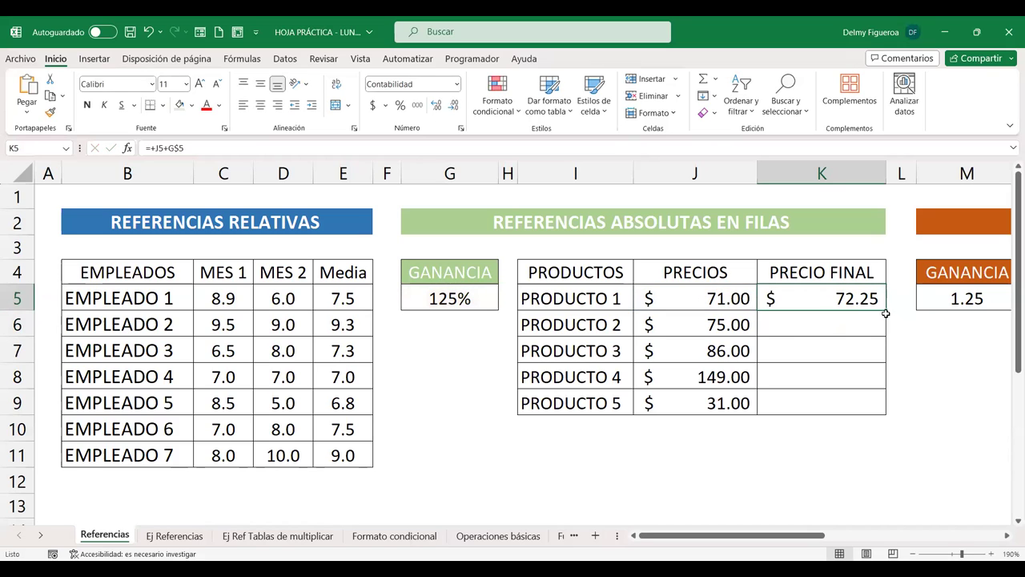
Change Producto 1's final price formula in K5 to multiply by the Ganancia reference instead of adding it: =+J5*G$5.
double_click(834, 299)
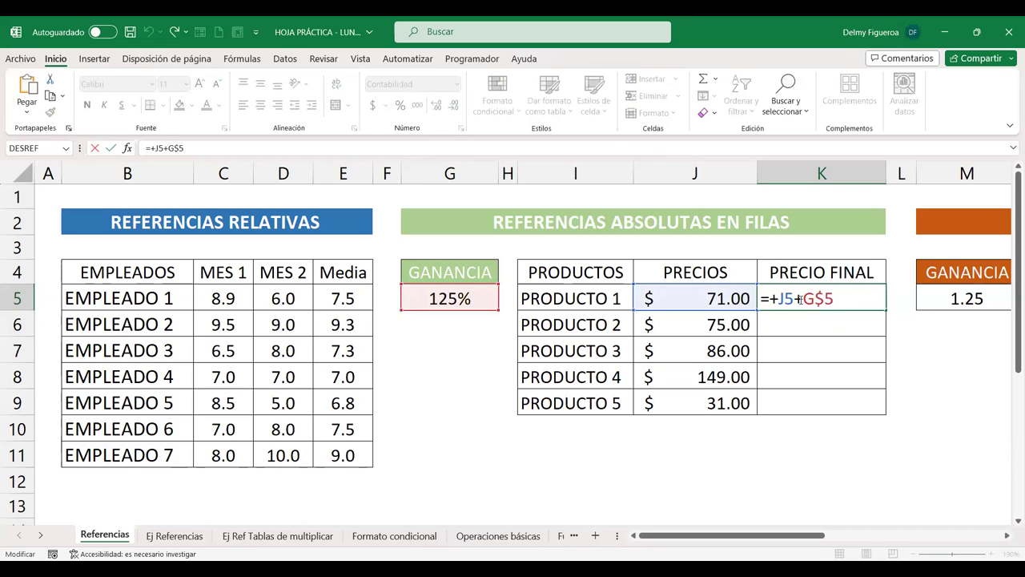
key(BackSpace)
text(*)
key(Return)
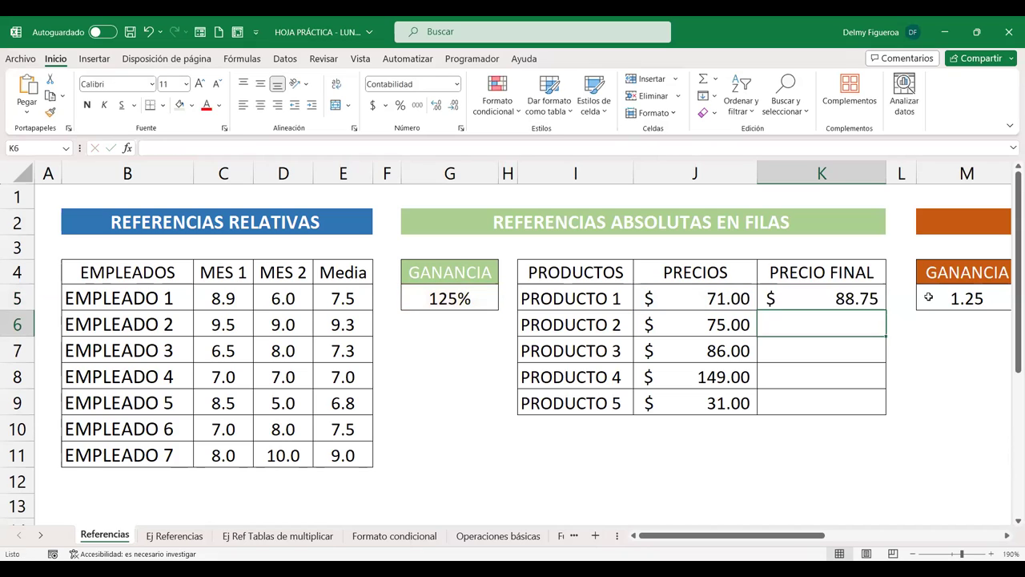
Fill the corrected K5 formula down to Producto 2 in K6 and inspect the cells the copy references.
click(806, 290)
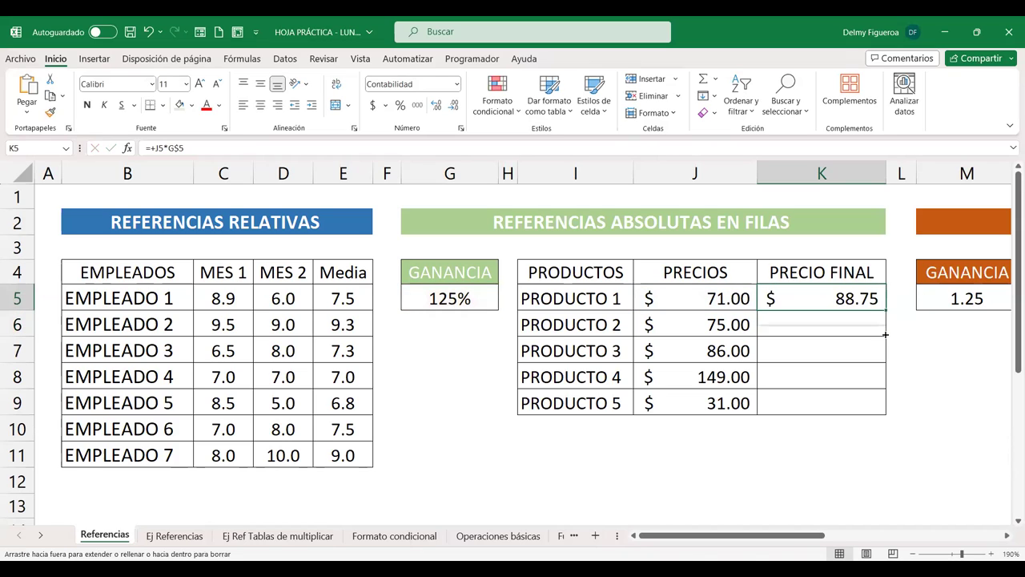
drag(886, 311, 885, 337)
click(825, 323)
double_click(826, 323)
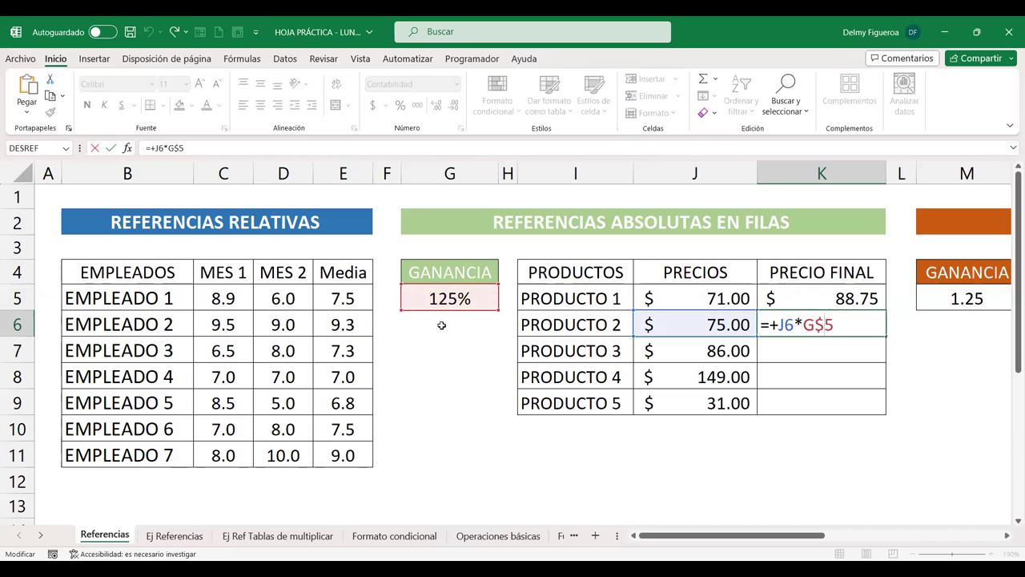
key(Return)
click(853, 327)
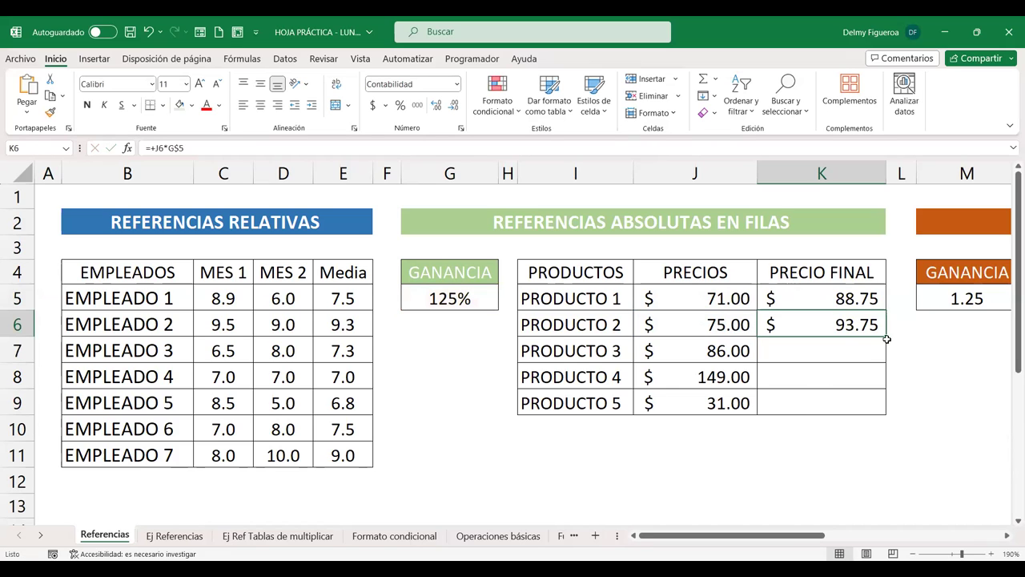
Fill the K6 final price formula down to K9 and check the copied formulas in K7 to K9.
drag(886, 336, 876, 405)
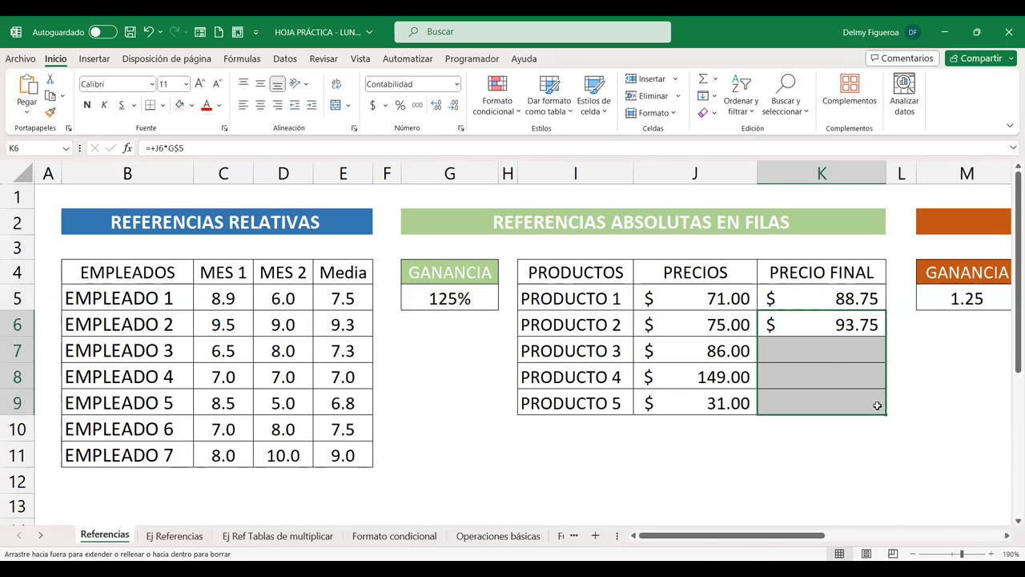
click(822, 345)
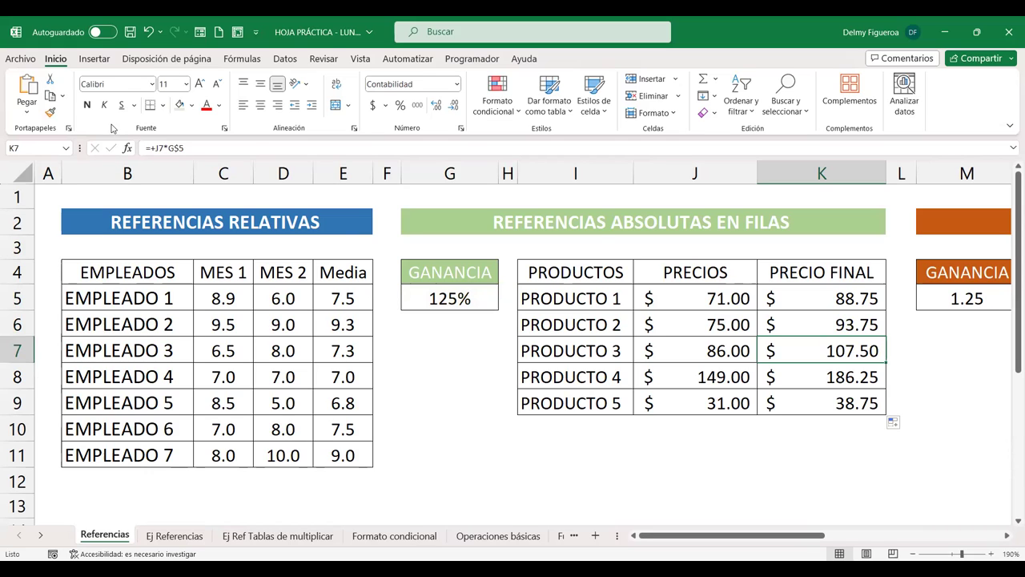
key(Down)
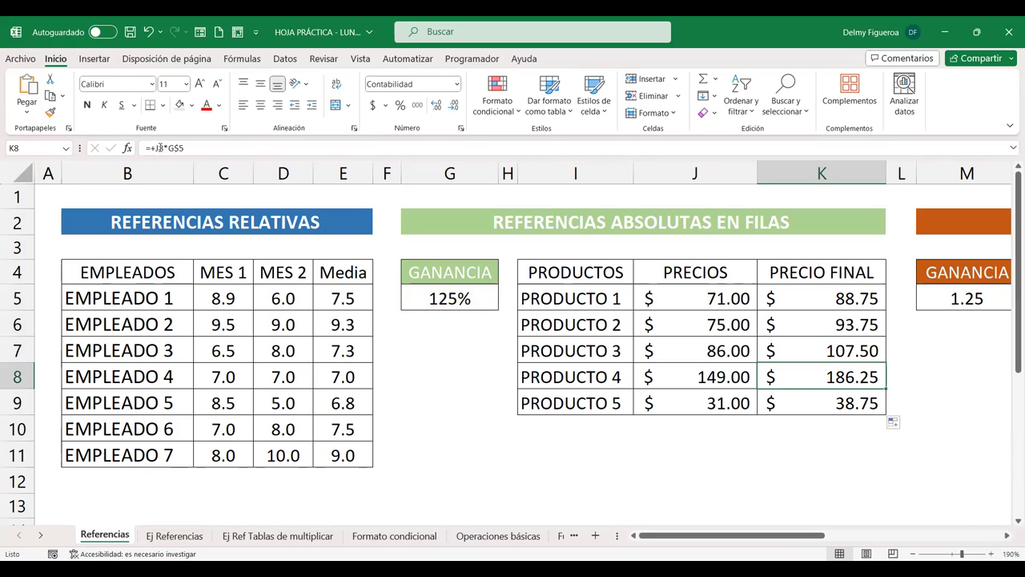
key(Down)
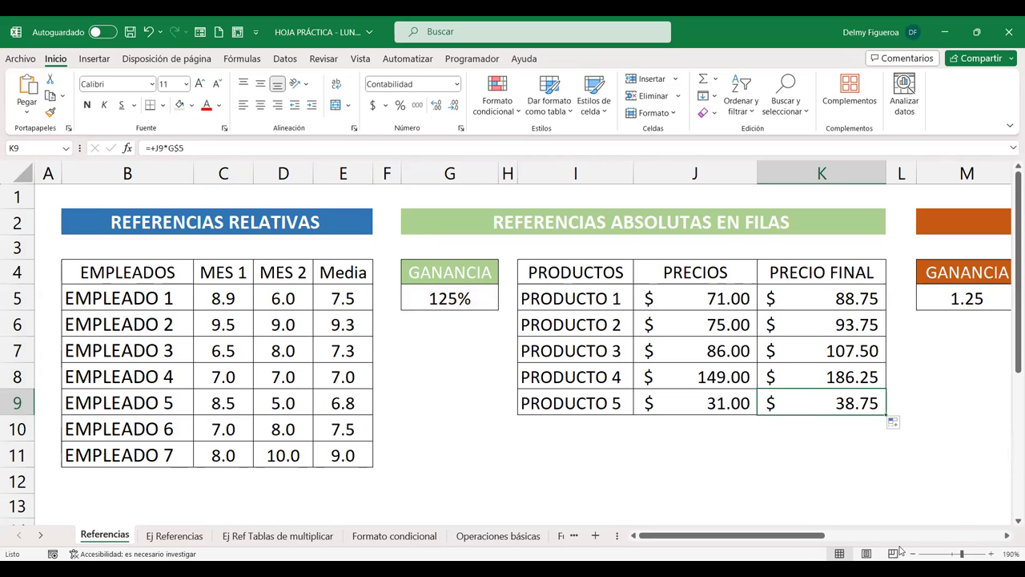
Examine the Precio Final cells P6 to T6 and Ganancia column M in the Referencias Absolutas en Columnas section.
click(1006, 536)
click(1006, 537)
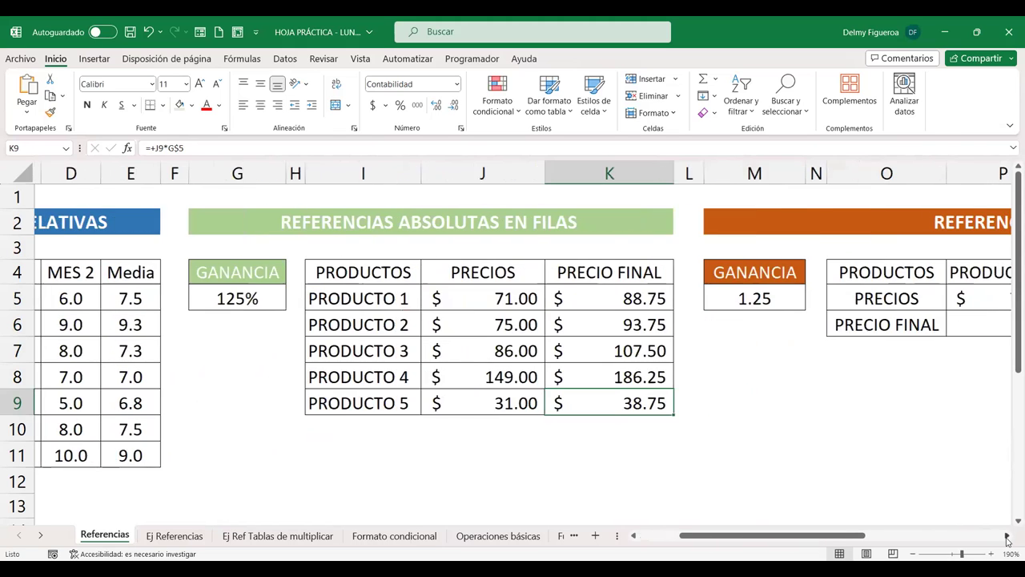
click(1006, 537)
click(1007, 536)
click(1007, 536)
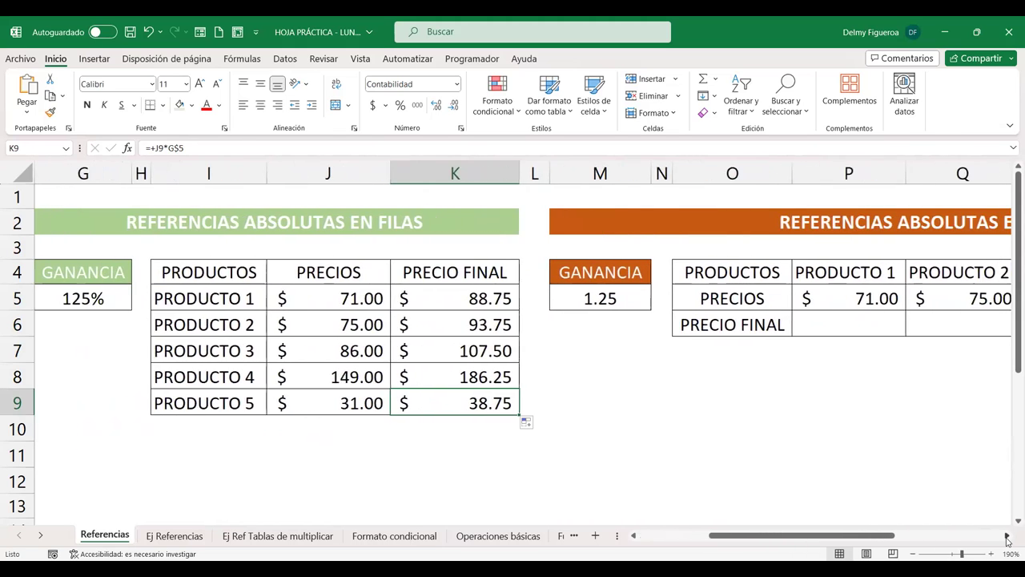
click(1006, 536)
click(1006, 537)
click(1007, 537)
click(1006, 536)
click(1006, 537)
click(1007, 537)
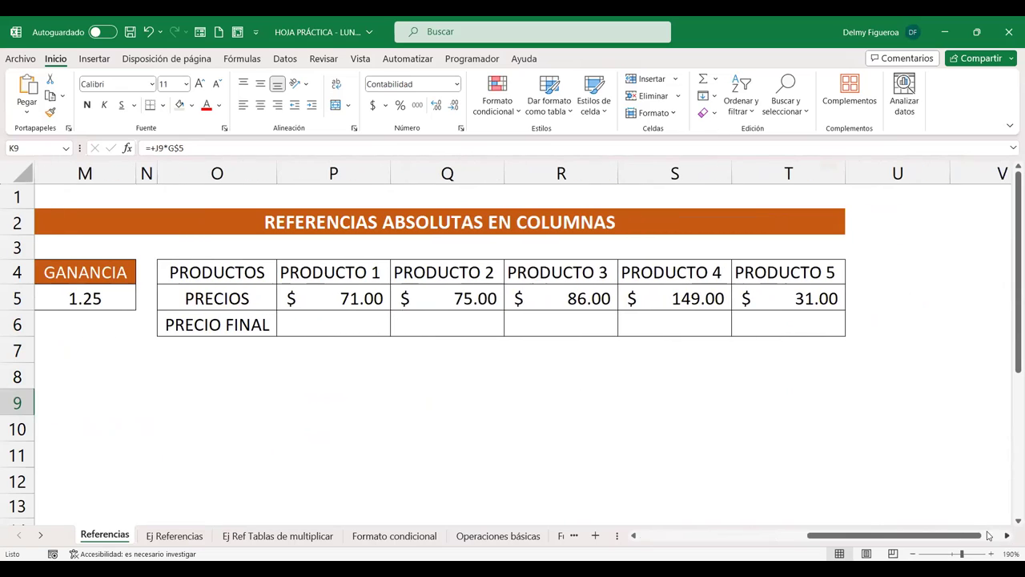
click(632, 536)
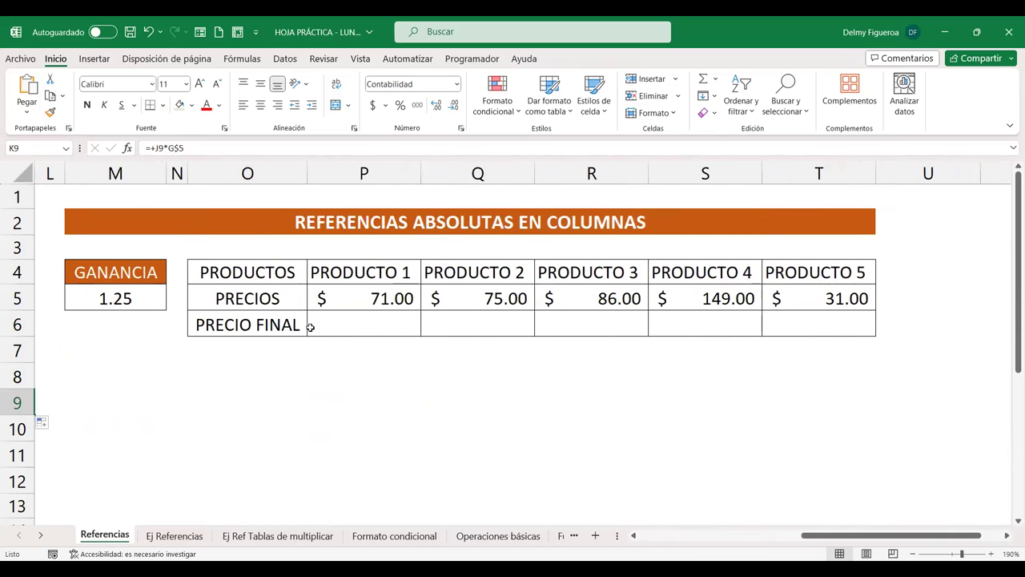
click(349, 323)
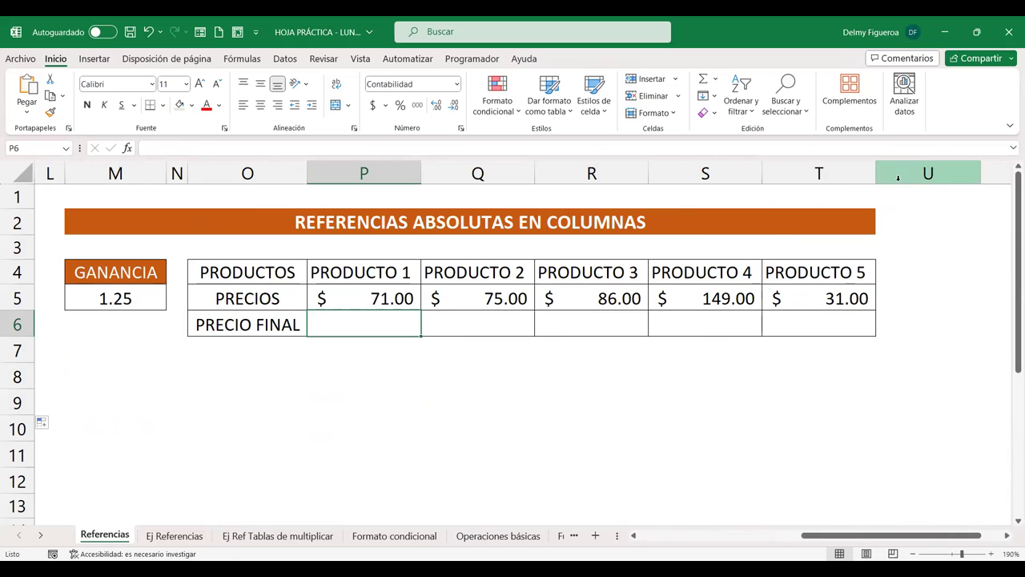
click(452, 322)
click(594, 320)
click(753, 321)
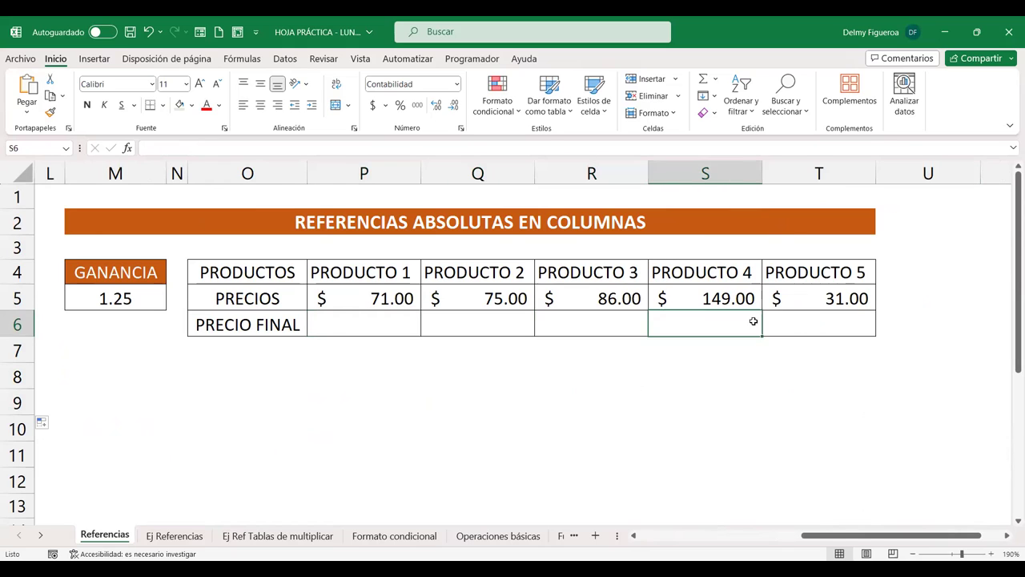
click(772, 321)
click(372, 318)
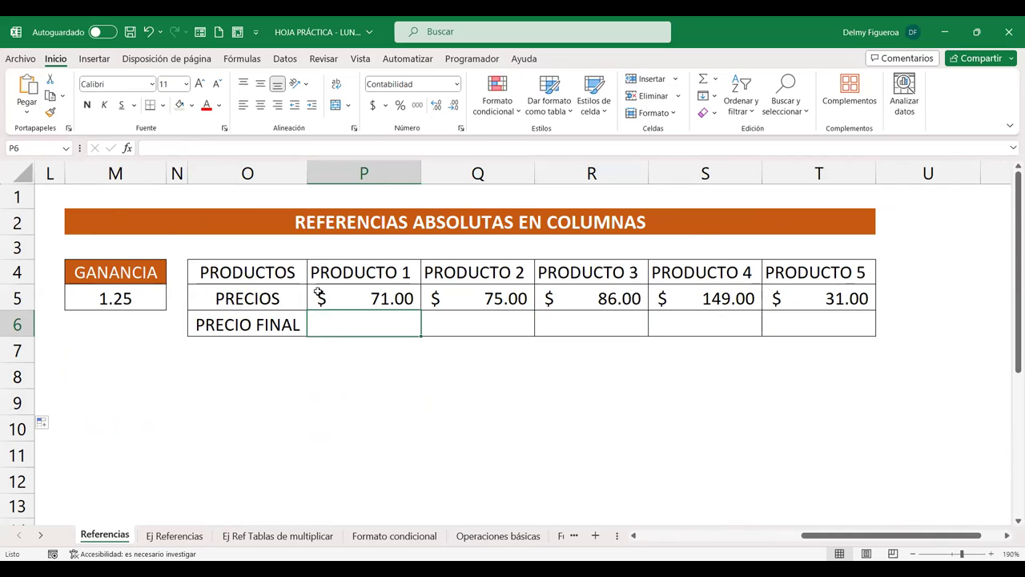
click(116, 174)
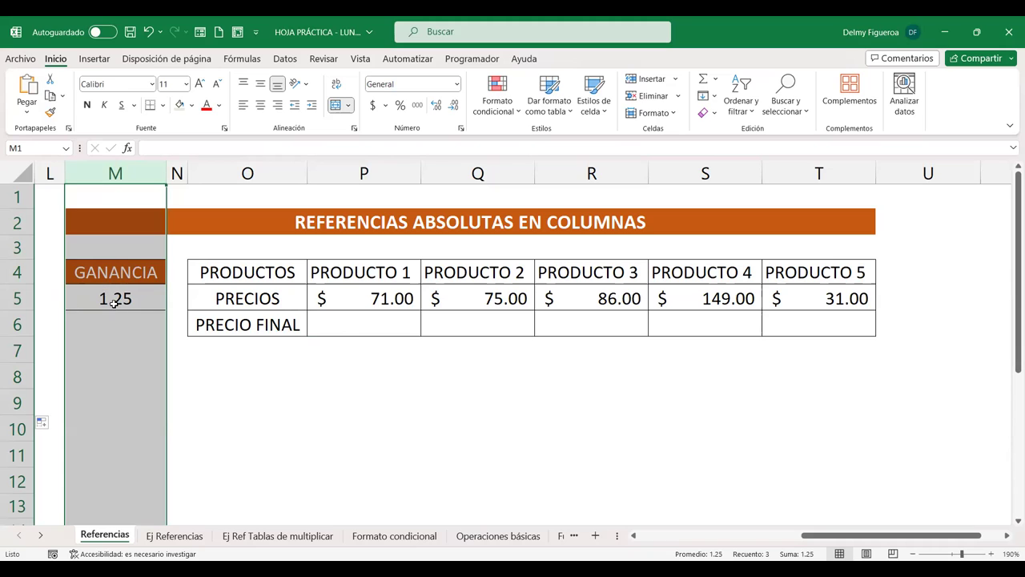
Enter +P5*M5 in P6 as Producto 1's final price formula in the Referencias Absolutas en Columnas table.
click(316, 326)
text(+)
click(383, 297)
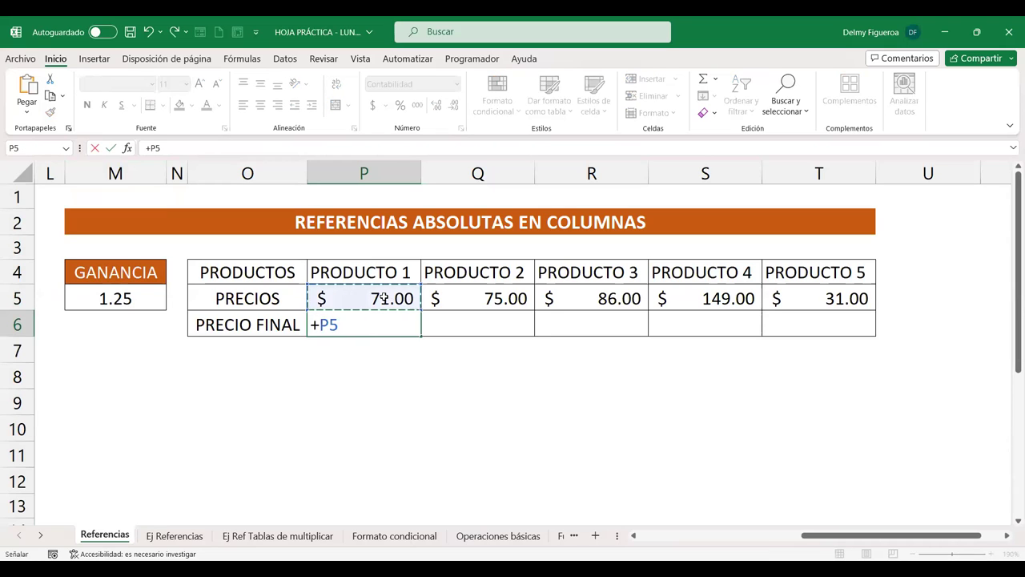
text(*)
click(133, 298)
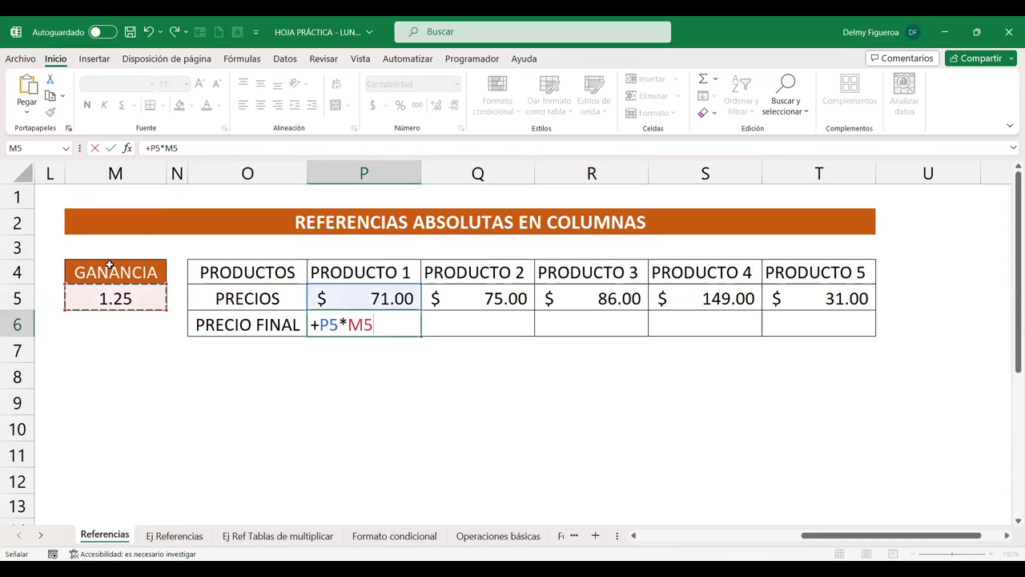
key(Return)
Fill the P6 formula across to Producto 2 in Q6 and inspect the cells the copy references.
click(376, 324)
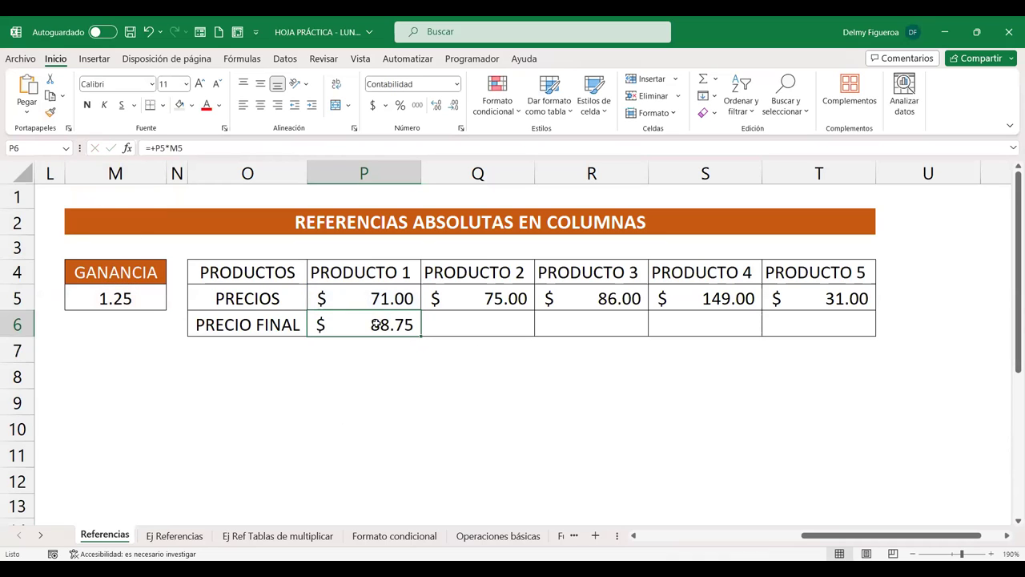
drag(421, 336, 532, 338)
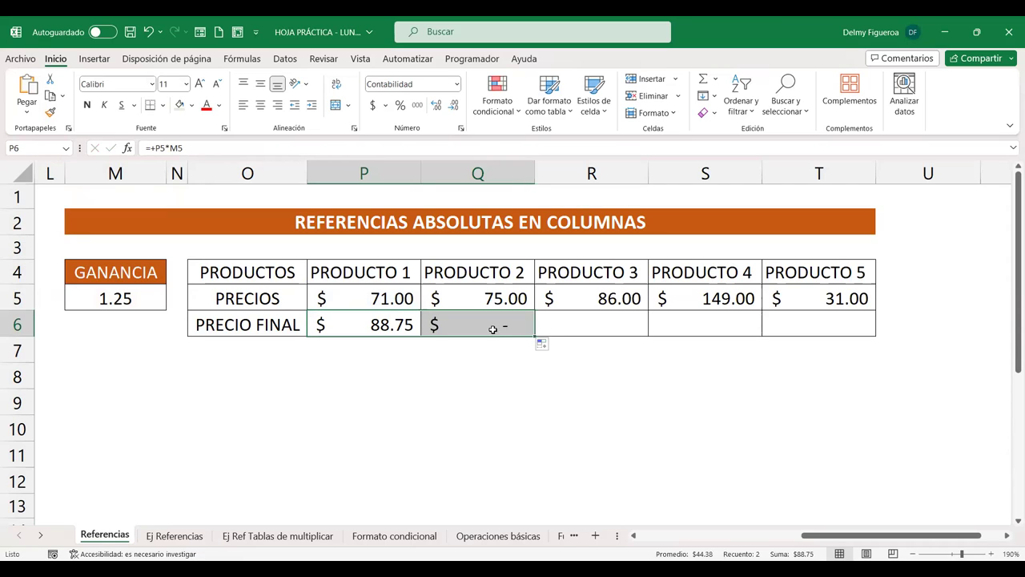
double_click(492, 328)
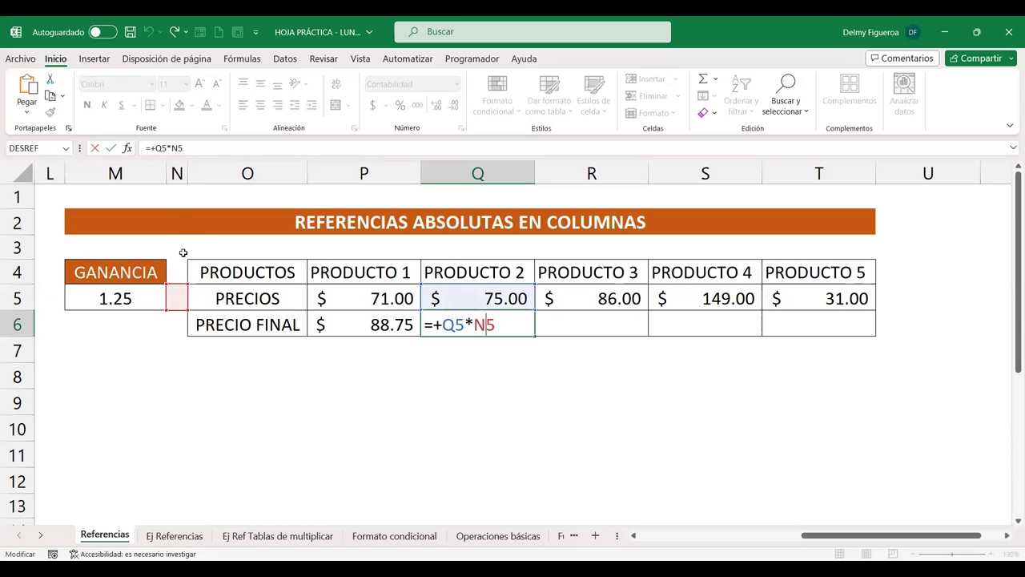
key(Return)
Change the Ganancia reference in the P6 formula to $M5, fixing only its column.
double_click(395, 319)
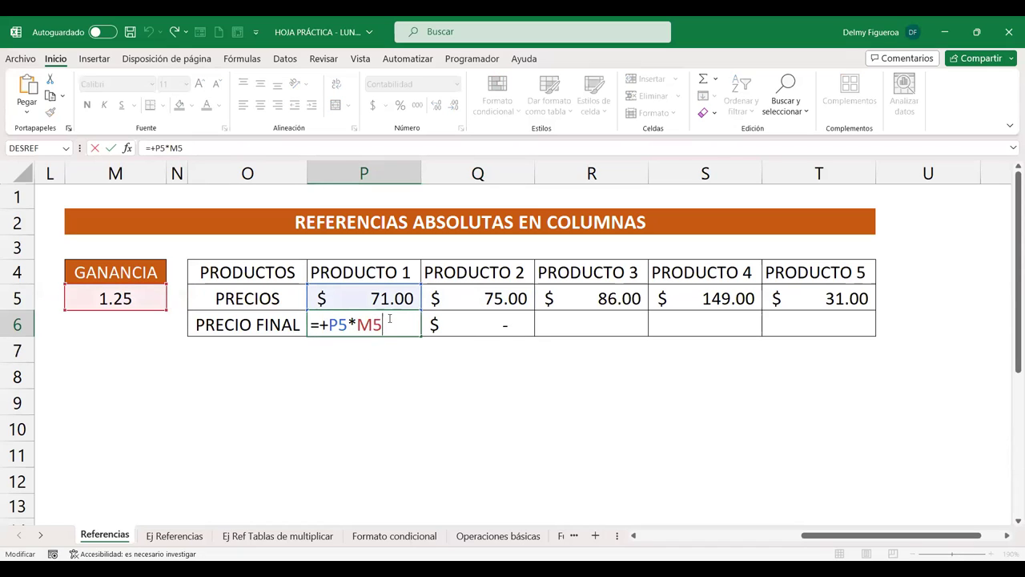
key(F4)
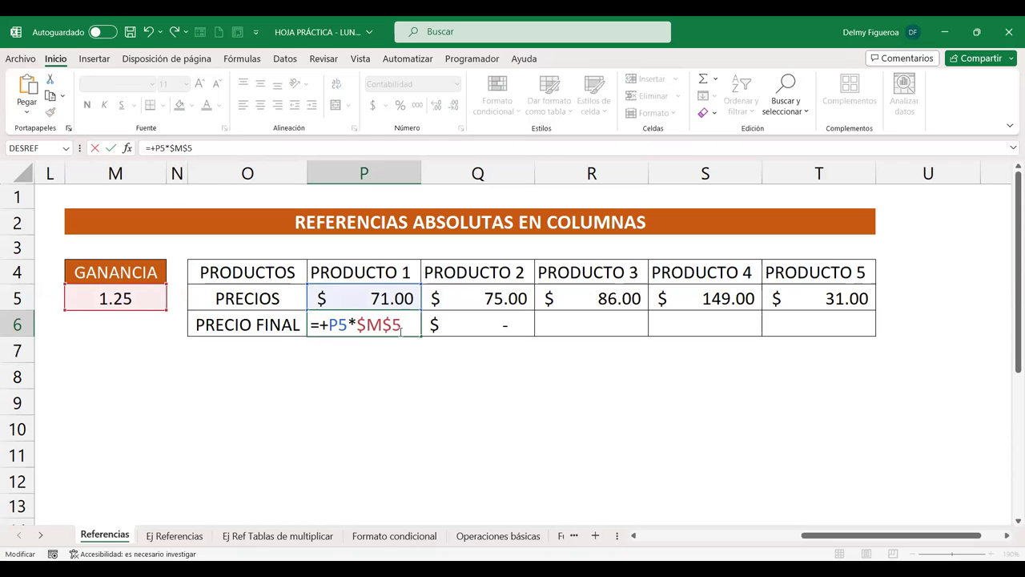
key(F4)
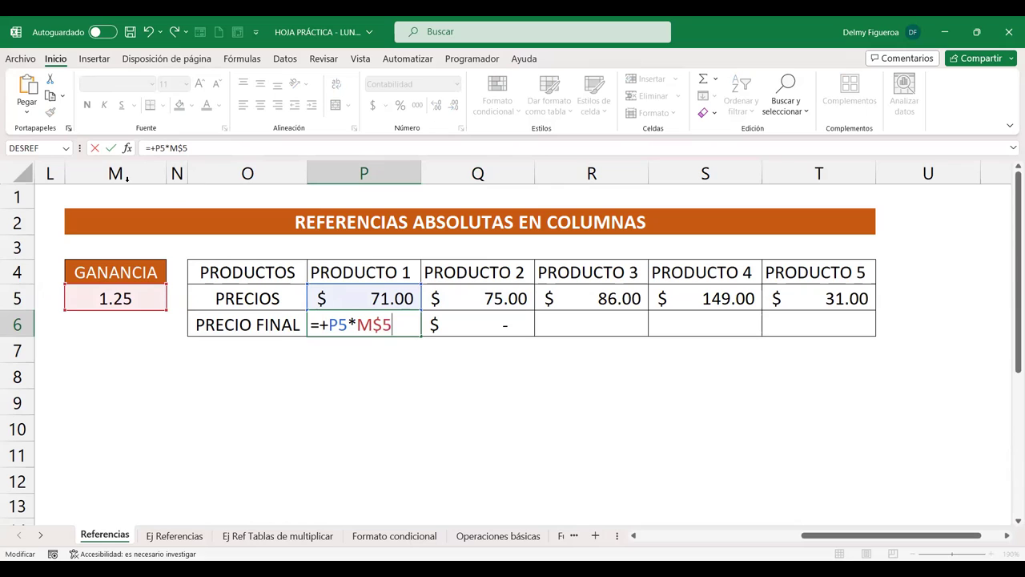
key(F4)
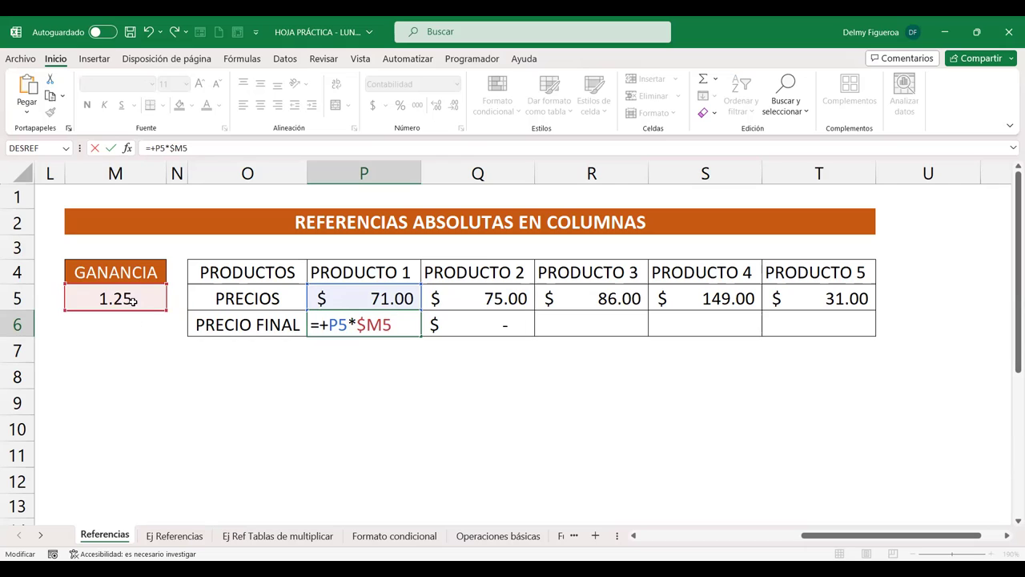
key(Return)
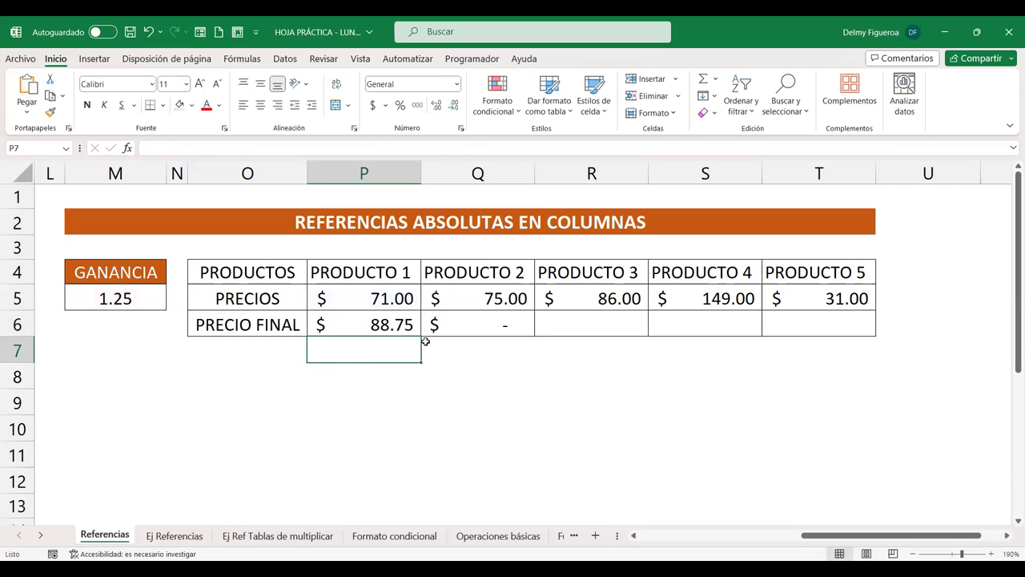
Fill the P6 final price formula across to T6 and check the copied formulas in Q6 to T6.
key(Up)
drag(421, 336, 874, 345)
click(490, 315)
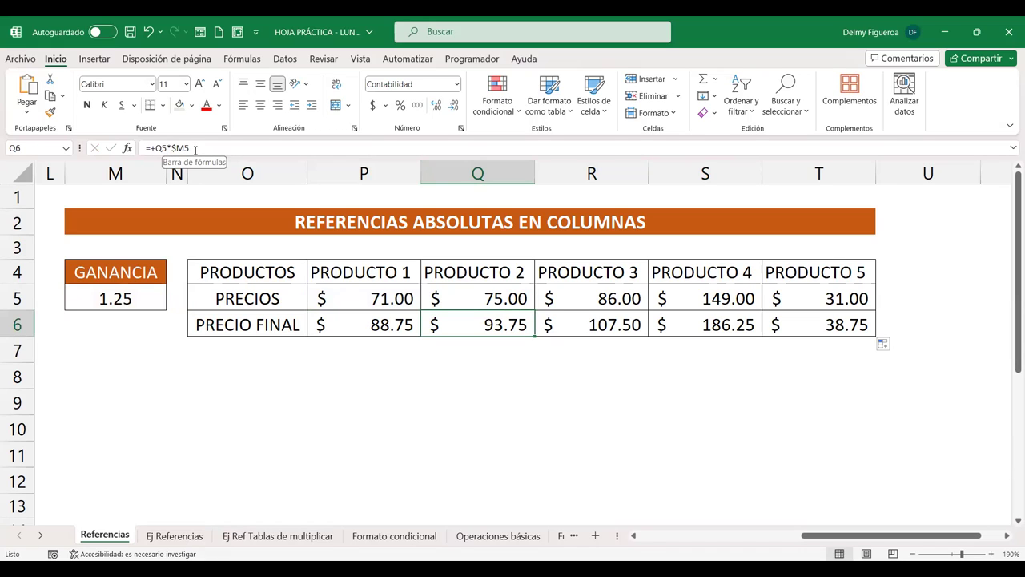
key(Right)
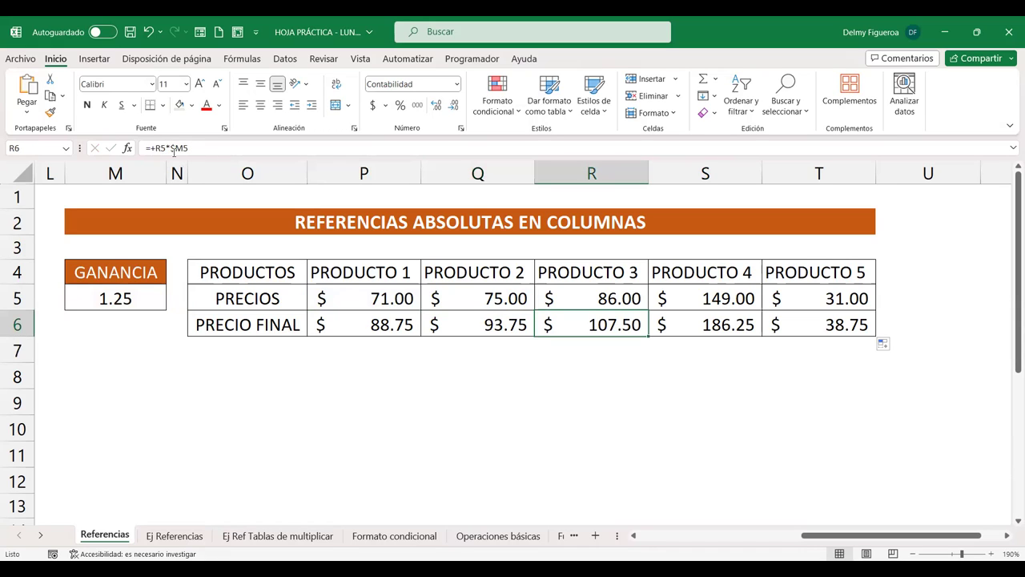
key(Right)
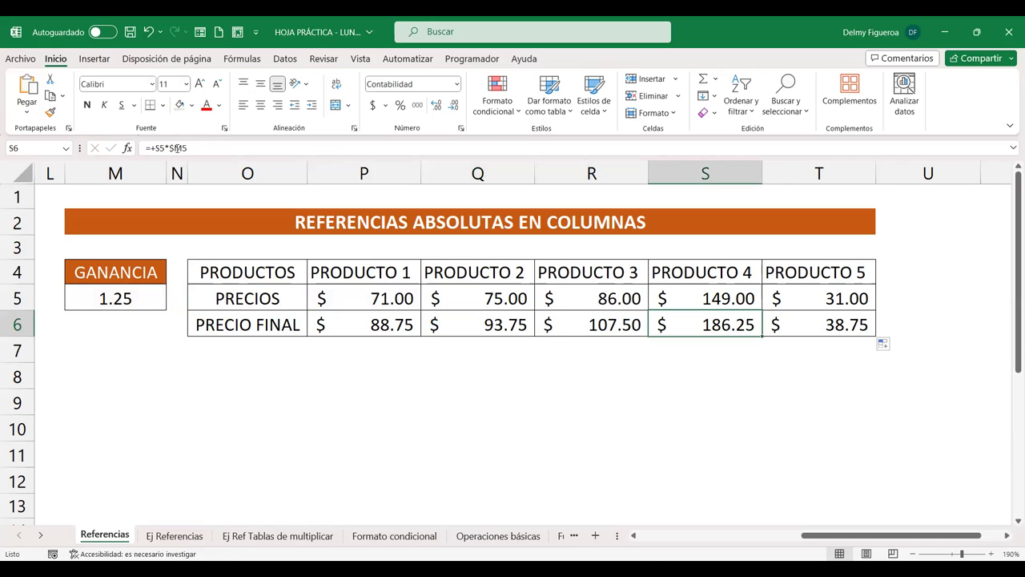
key(Right)
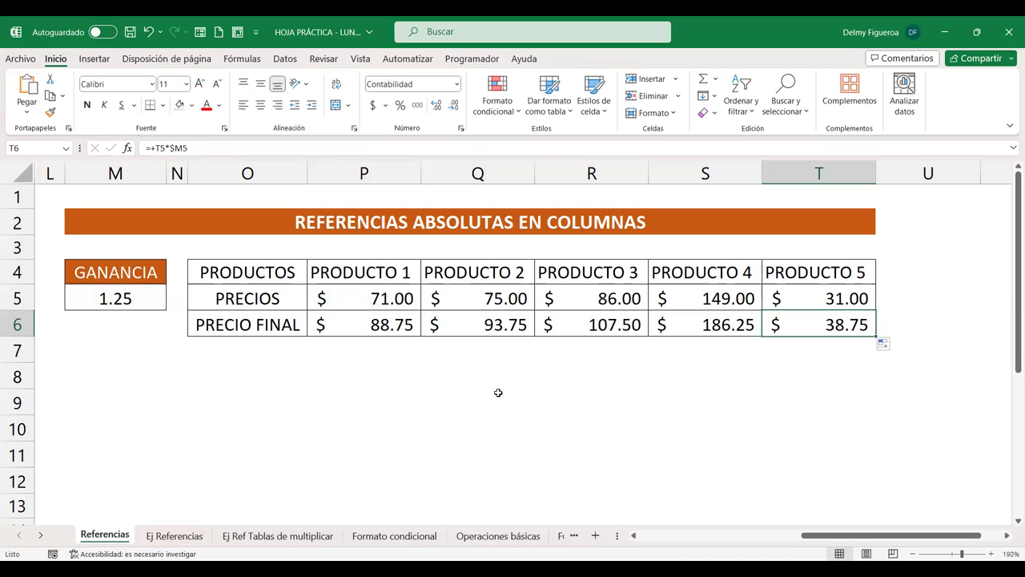
Switch to the Ej Referencias sheet and examine the percentage headings in row 4 of the Planilla table.
click(172, 536)
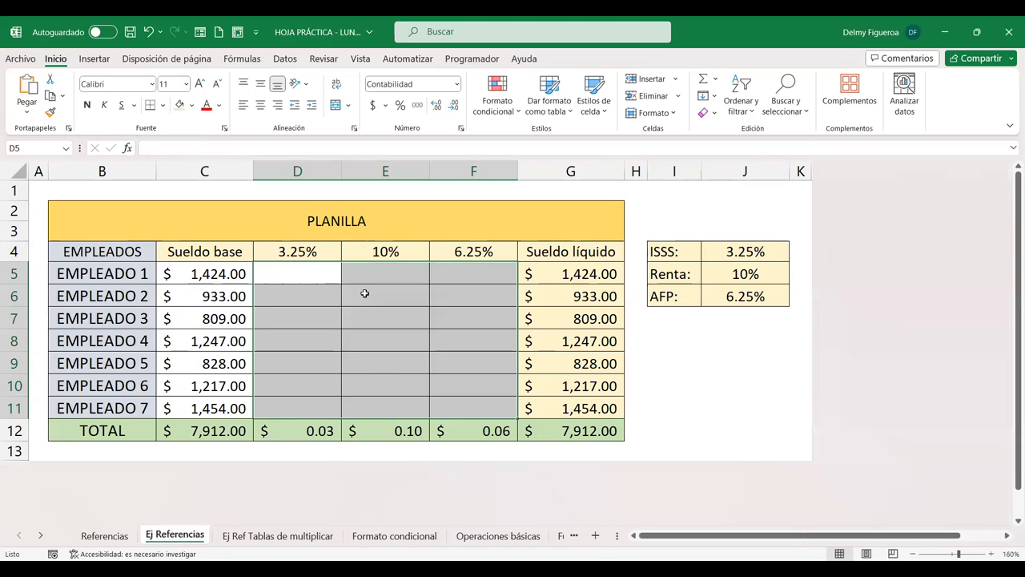
click(364, 293)
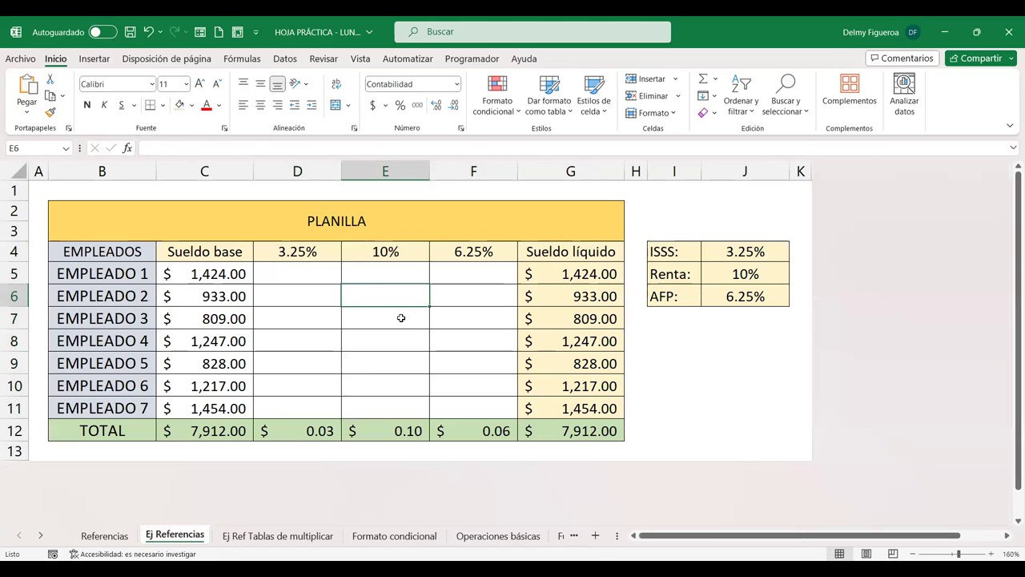
click(315, 251)
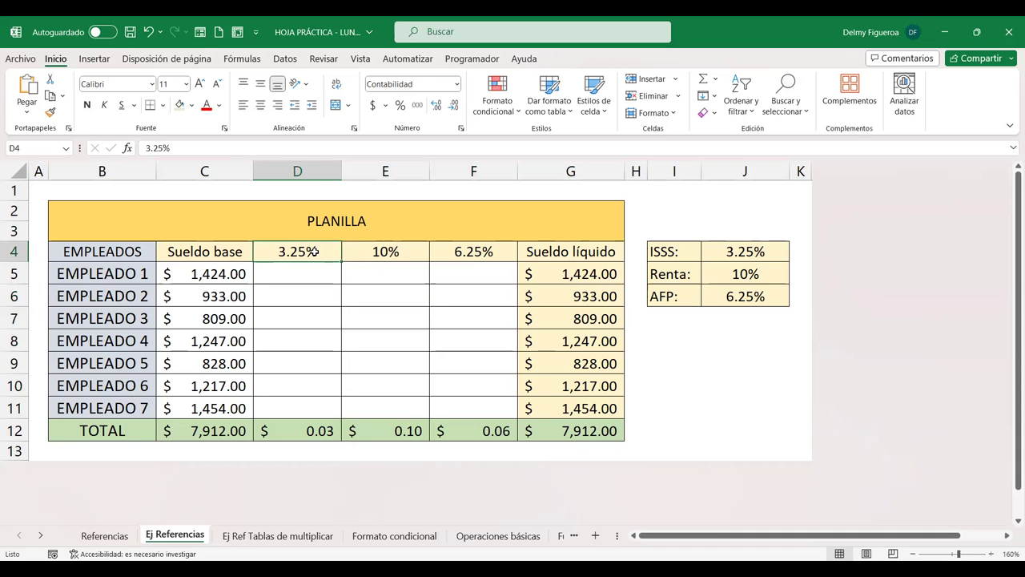
click(480, 250)
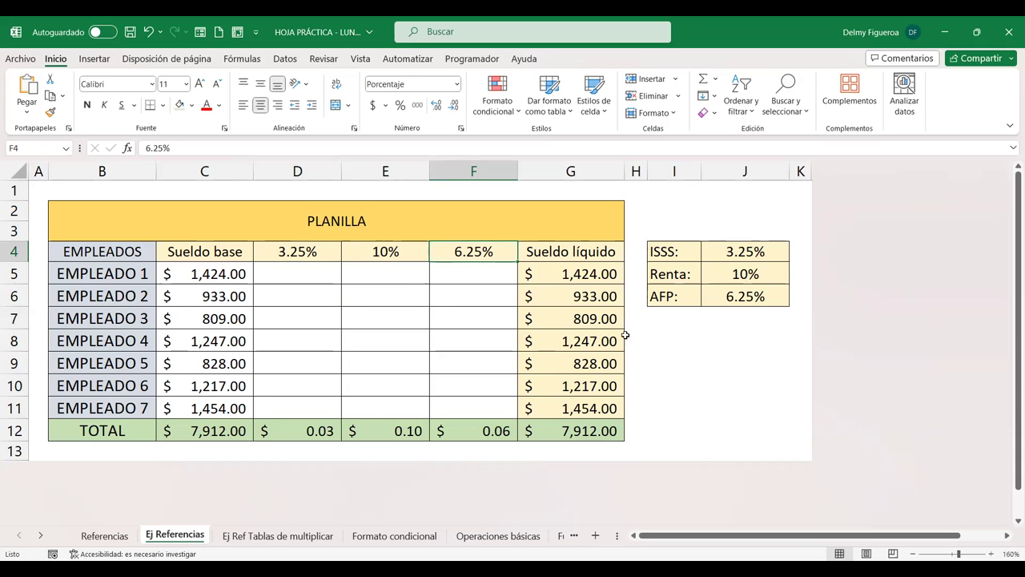
Enter the ISSS deduction formula +C5*$J$4 in D5 for Empleado 1, with the rate cell as an absolute reference.
click(315, 271)
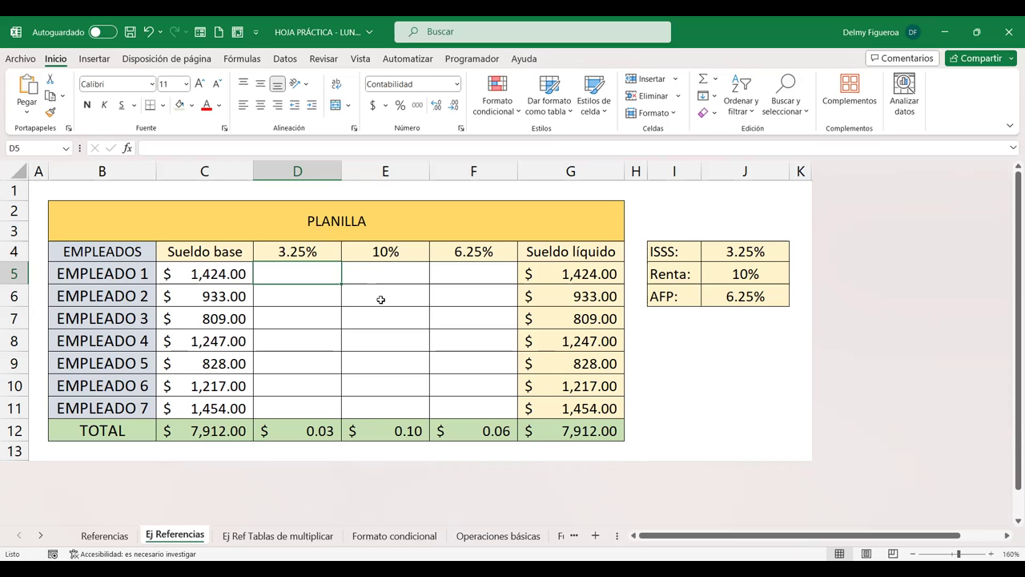
text(+)
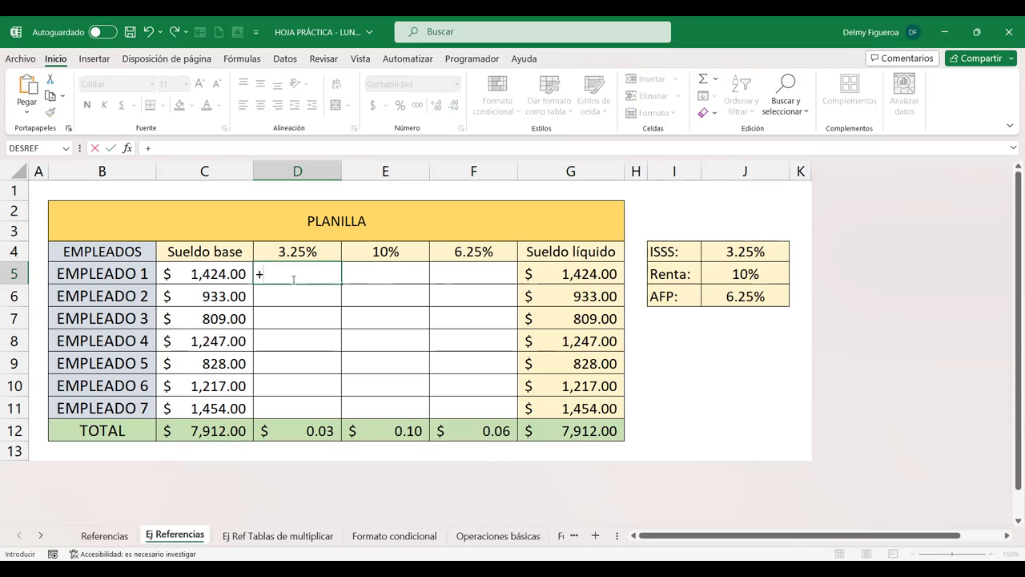
click(231, 267)
text(*)
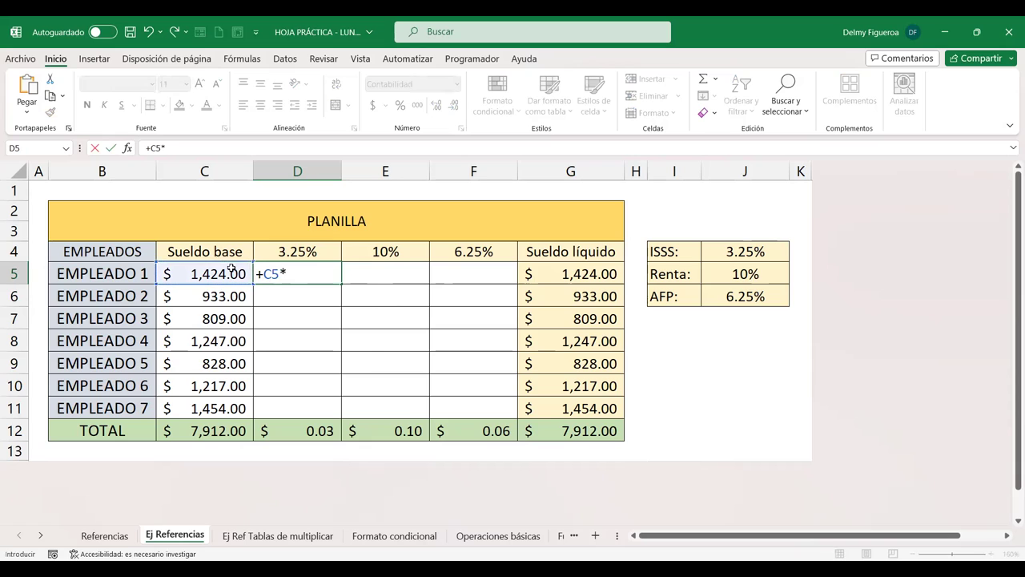
click(744, 251)
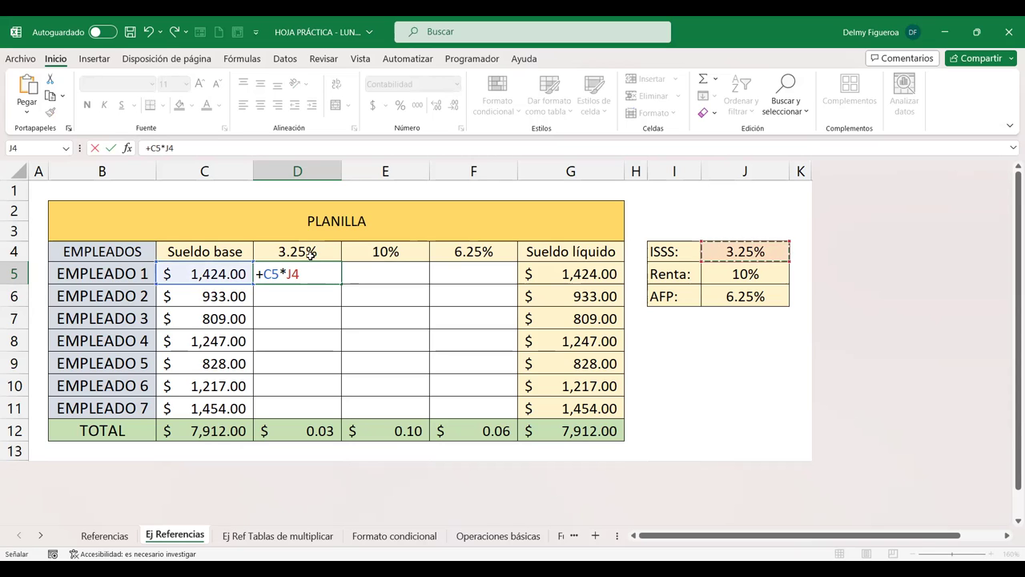
key(F4)
key(Return)
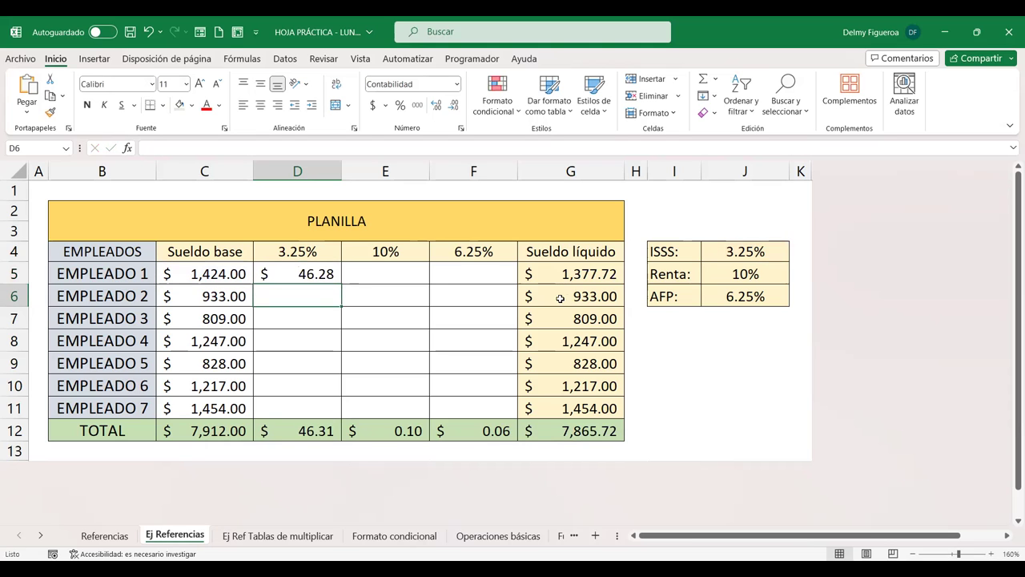
Enter the Renta deduction formula +C5*$J$5 in E5 for Empleado 1, with the rate cell fixed.
click(395, 274)
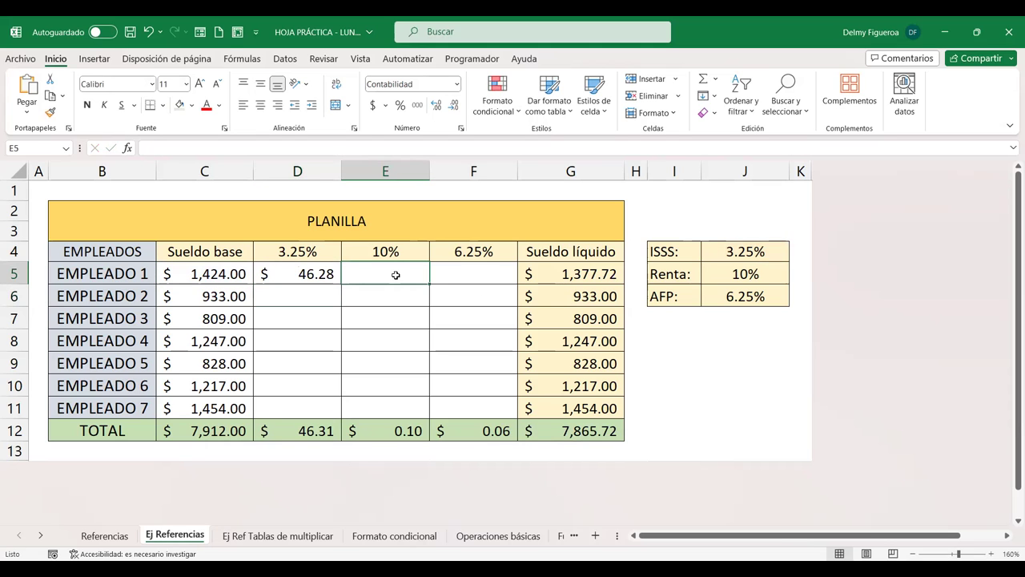
text(+)
click(196, 270)
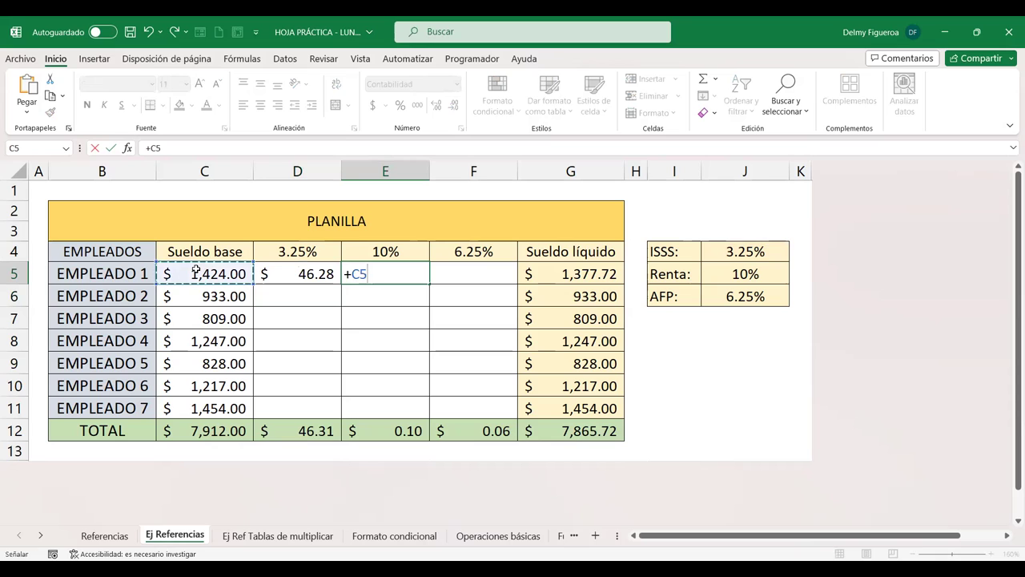
text(*)
click(746, 273)
key(F4)
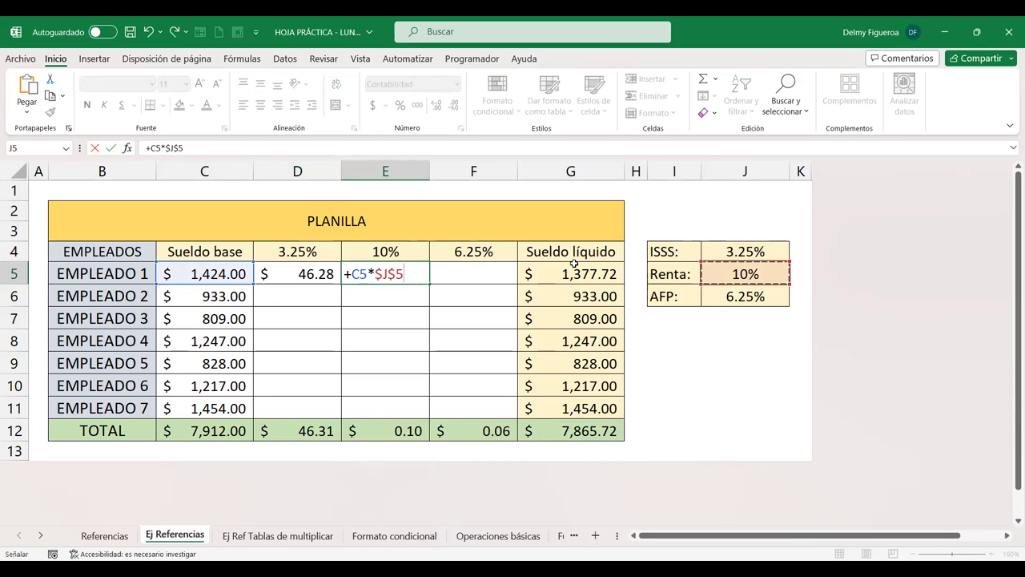
key(Return)
Enter the AFP deduction formula +C5*$J$6 in F5 for Empleado 1, with the rate cell fixed.
click(462, 270)
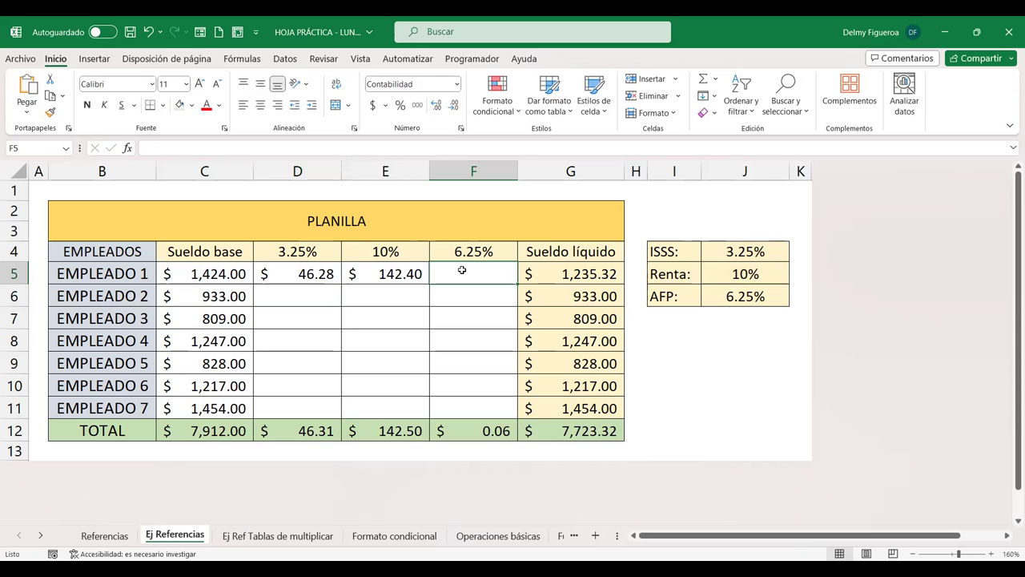
text(+)
click(199, 271)
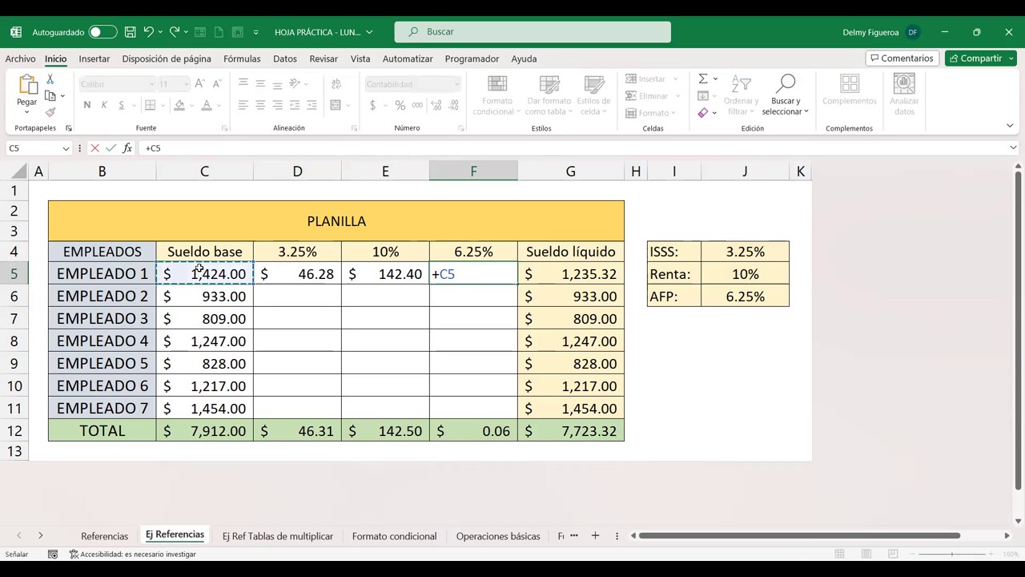
text(*)
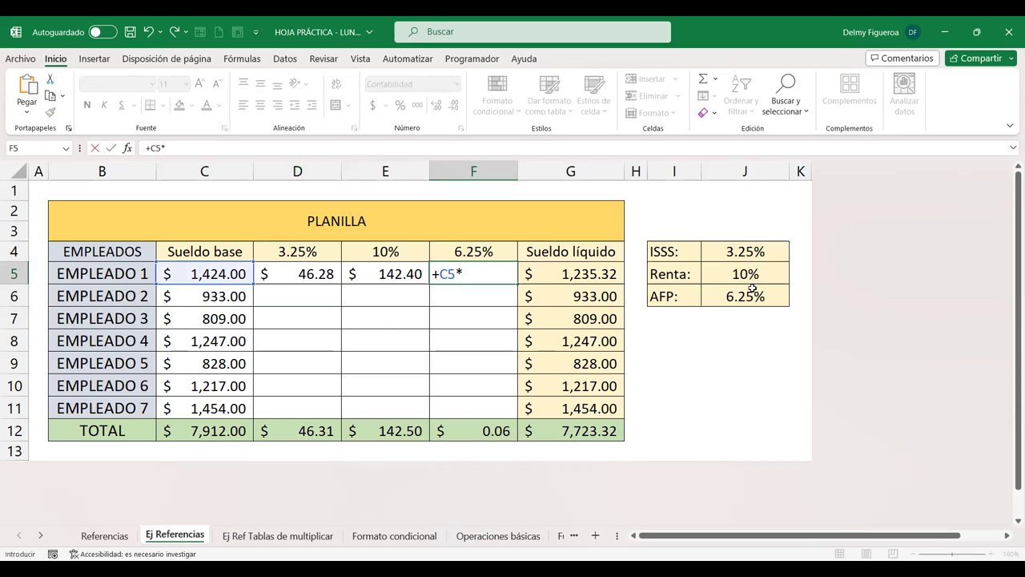
click(753, 289)
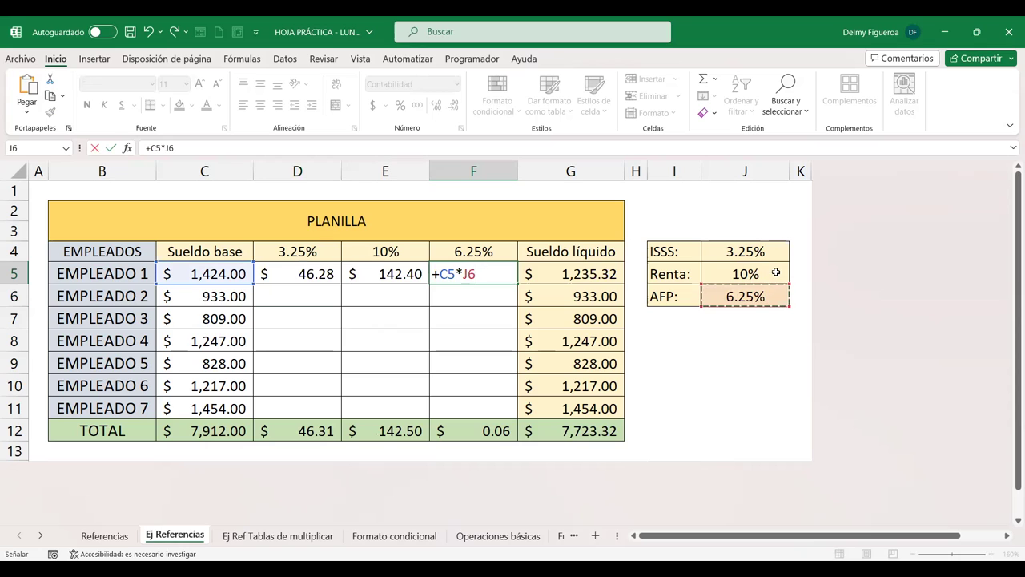
key(F4)
key(Return)
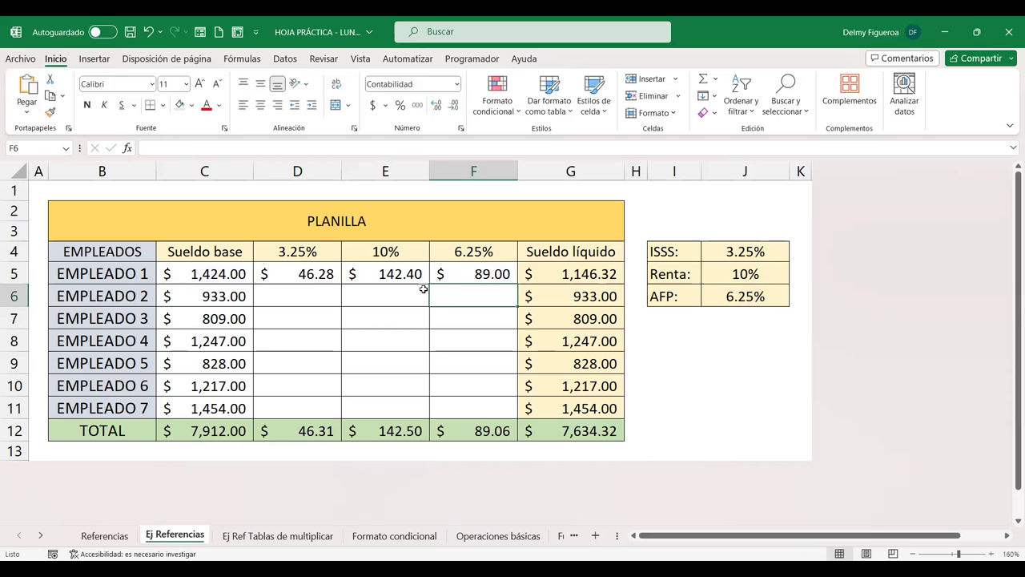
Fill the D5:F5 deduction formulas down to row 11 and check the copied ISSS formulas in column D.
drag(306, 272, 490, 273)
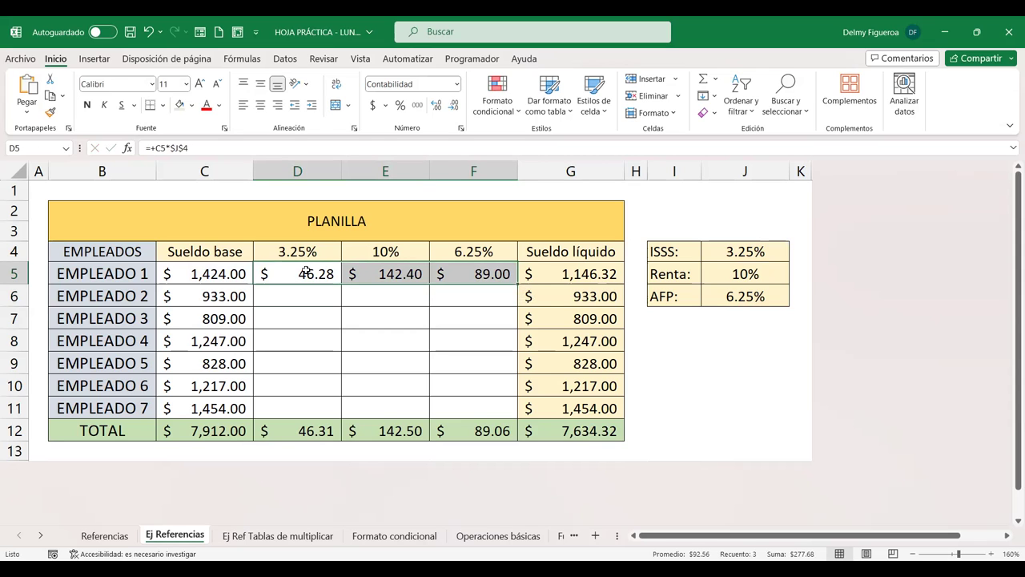
drag(518, 284, 512, 417)
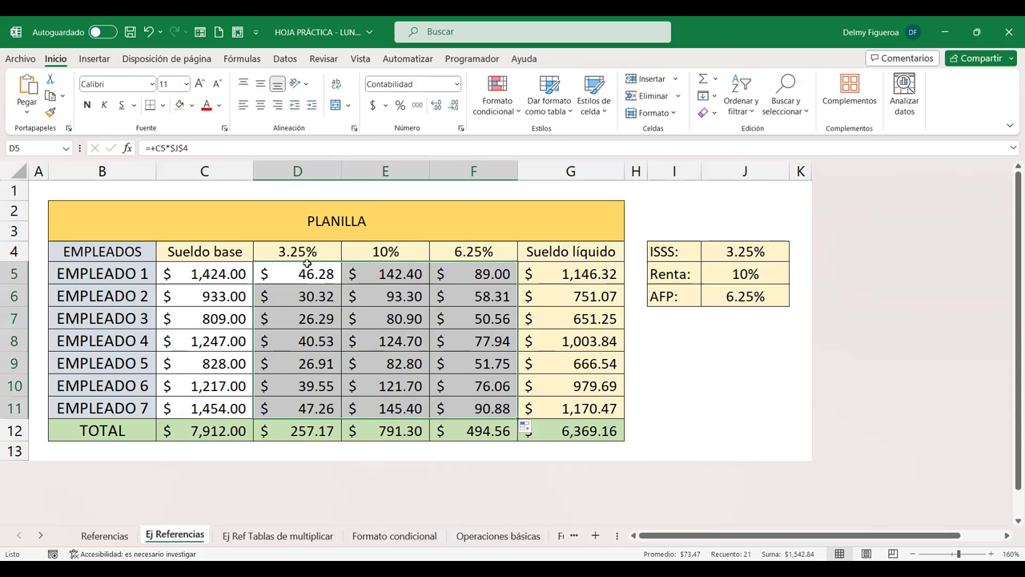
click(311, 293)
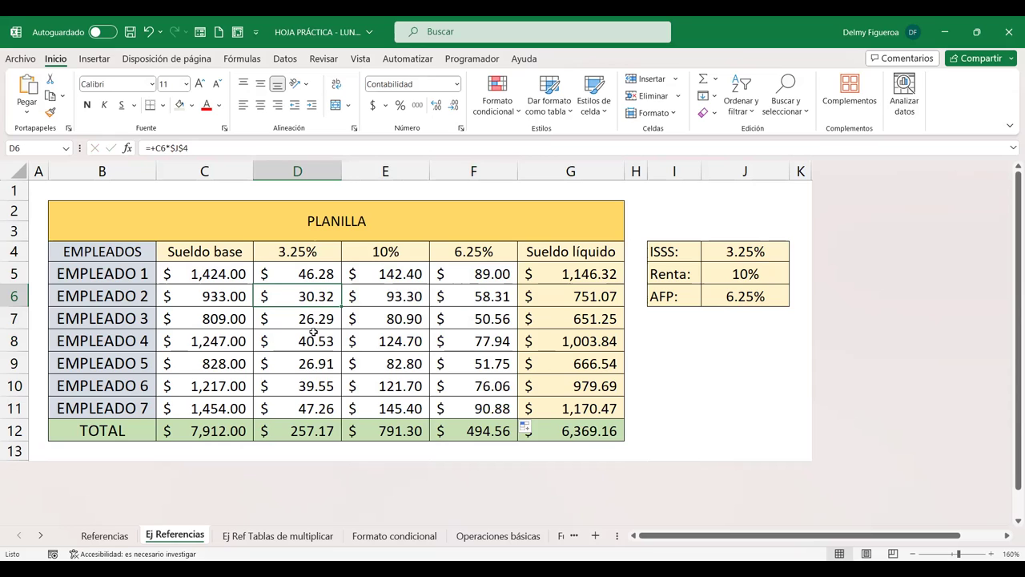
key(Down)
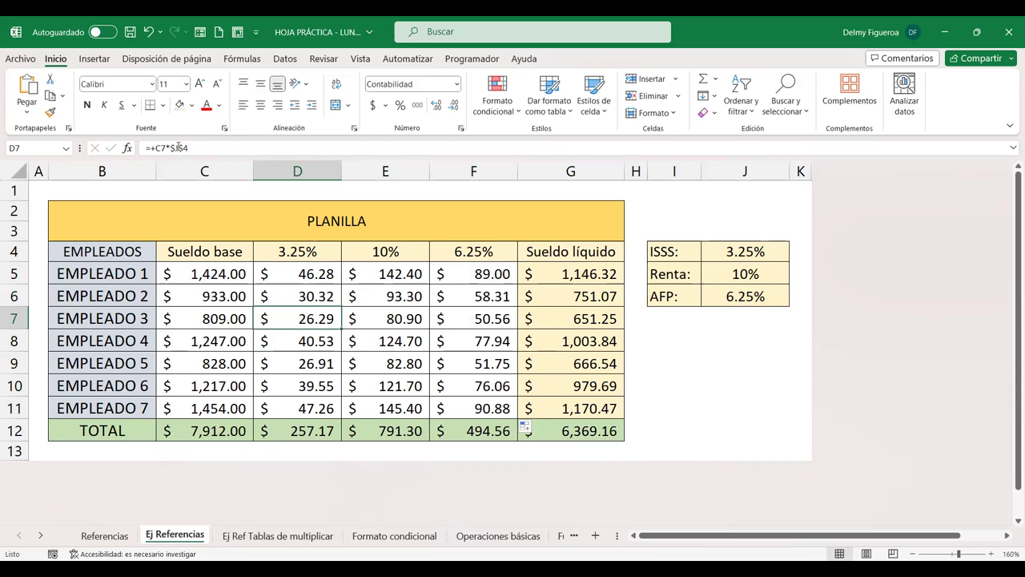
key(Down)
key(Down)
key(Down)
key(Down)
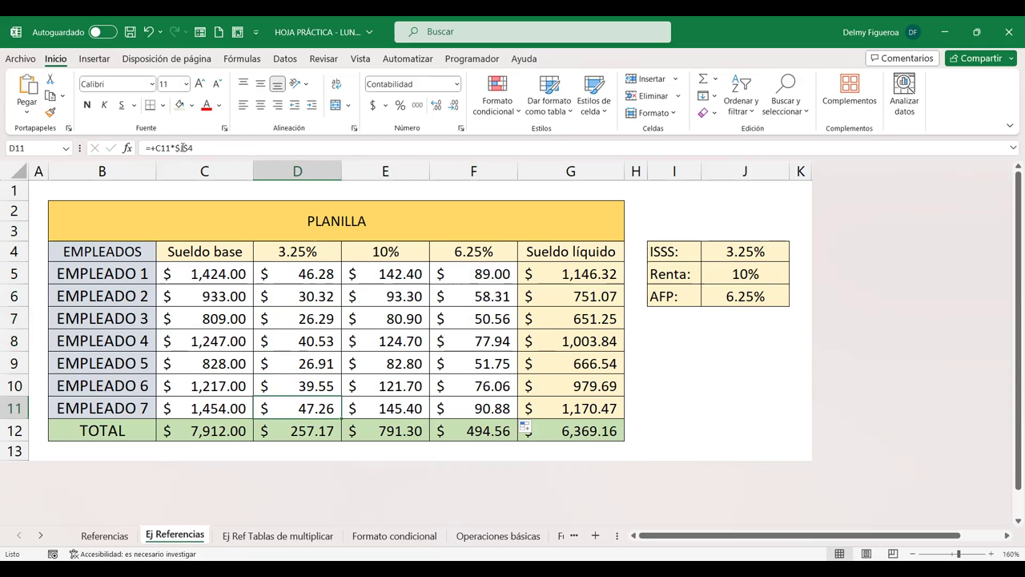
Check the references in the 10% deduction formulas down column E, starting from E5.
click(370, 273)
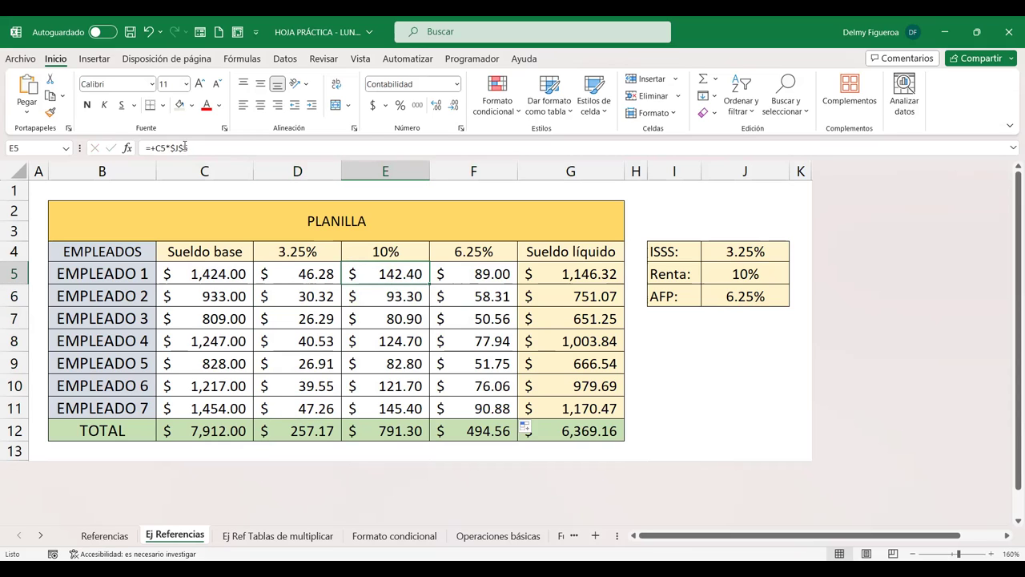
key(Down)
key(Down)
key(Down)
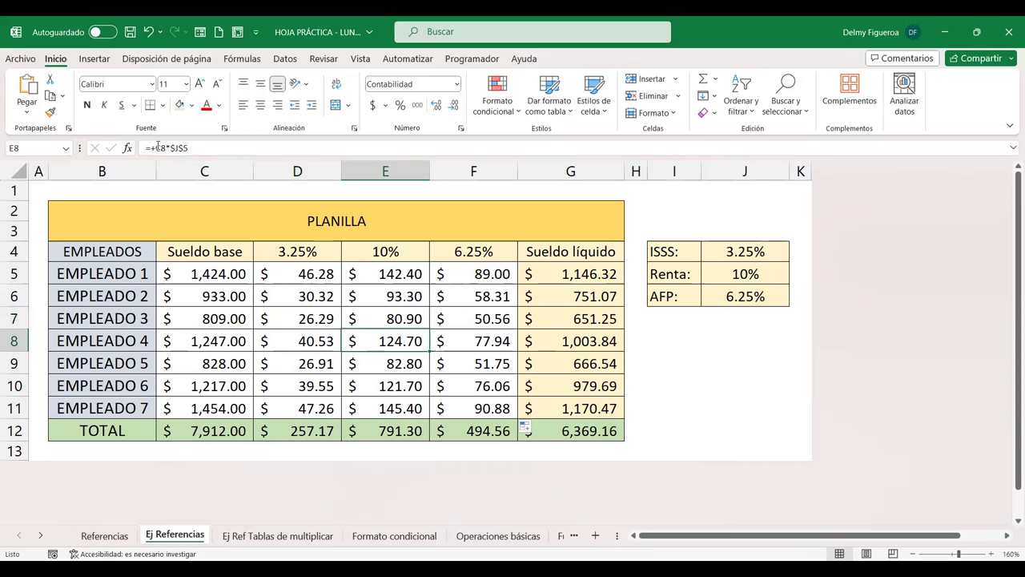
key(Down)
key(Down)
key(Down)
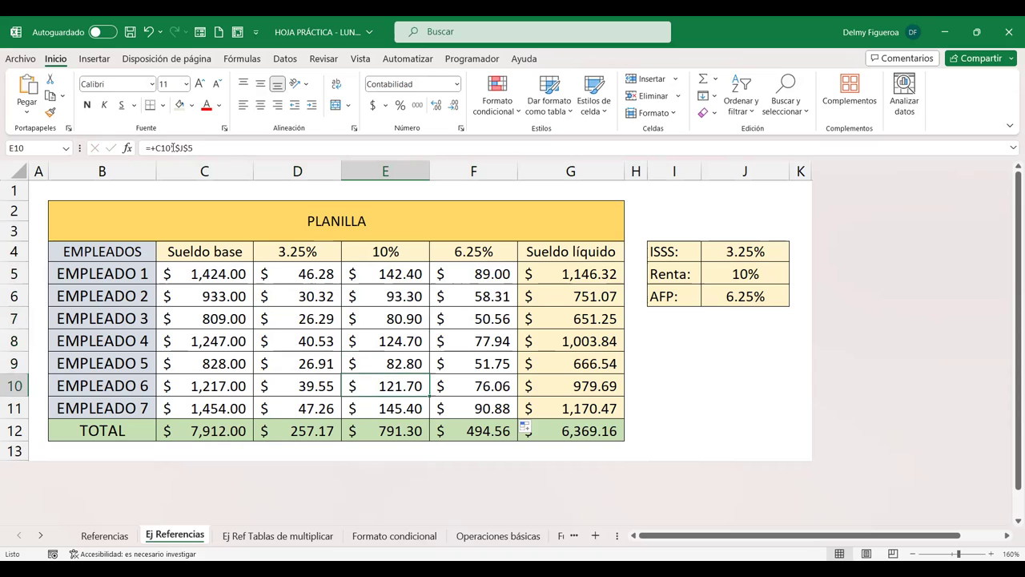
Check the references in the 6.25% deduction formulas in F5 through F11.
click(461, 276)
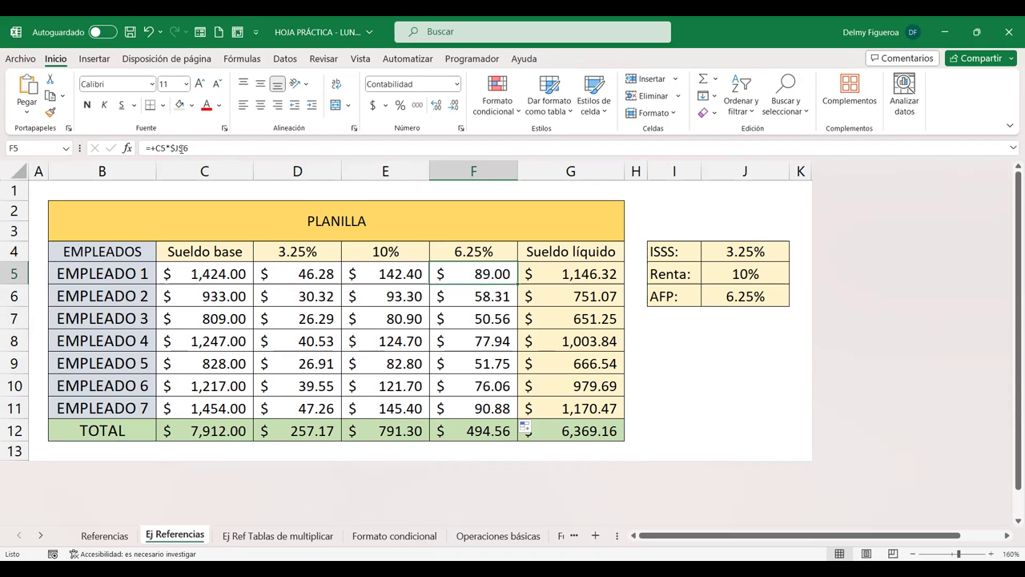
key(Down)
key(Down)
key(Down)
key(Down)
key(Down)
key(Down)
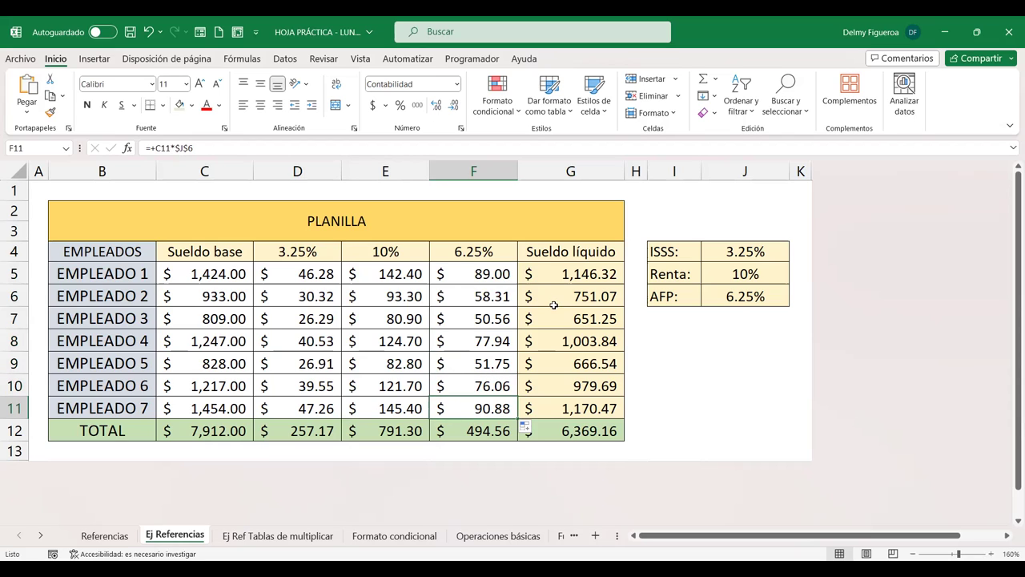
Inspect the Sueldo líquido formula in G5 and the total formulas in G12 and C12.
click(568, 274)
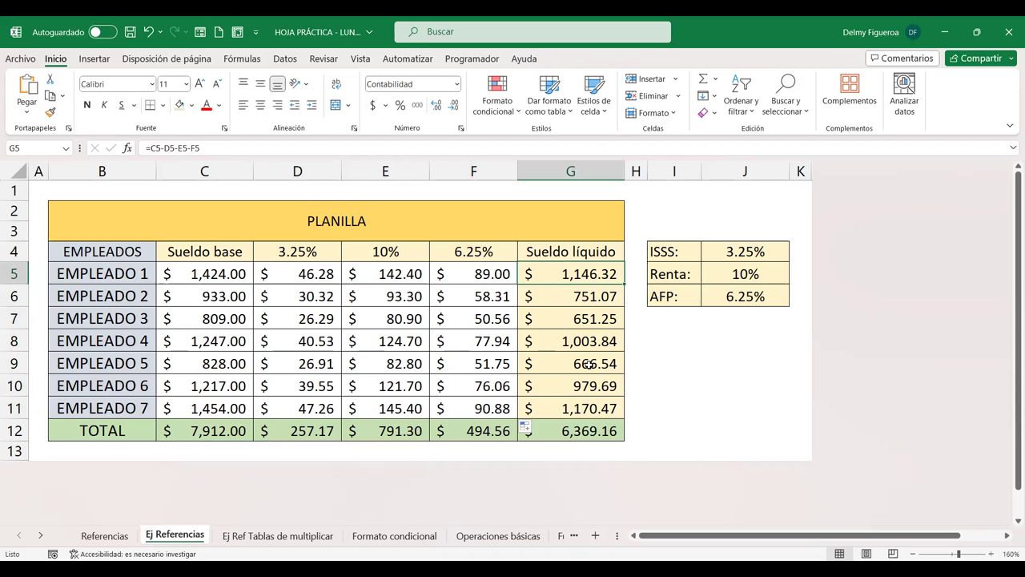
click(582, 432)
click(210, 425)
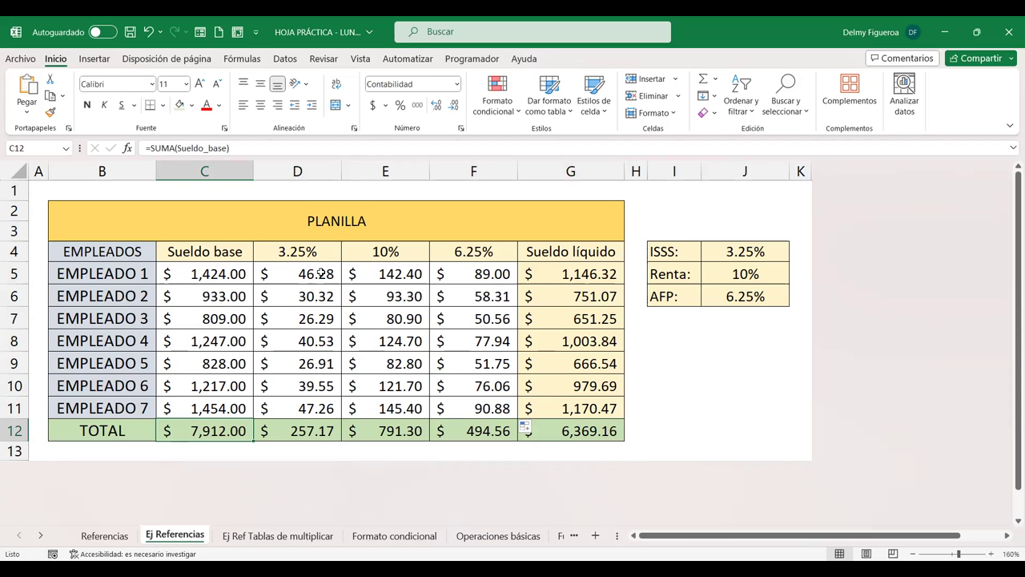
Create a copy of the Ej Referencias sheet in the same workbook, placed before the Referencias sheet.
right_click(188, 537)
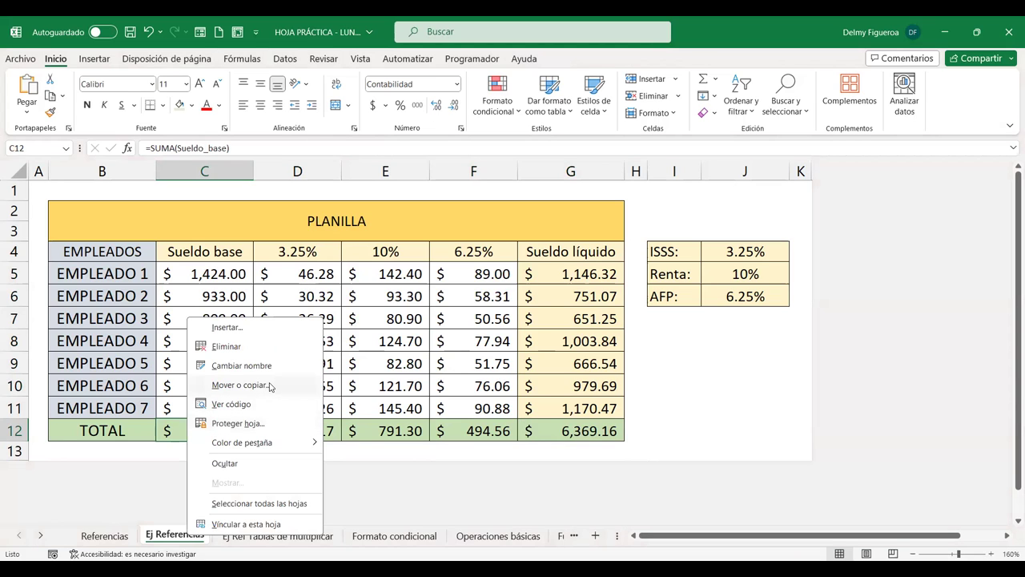
click(268, 386)
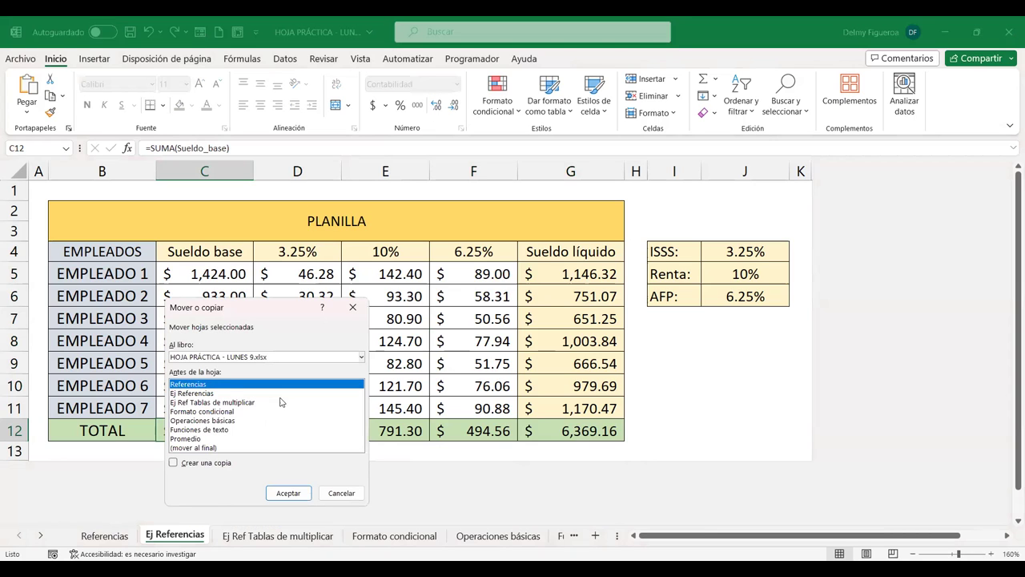
click(174, 463)
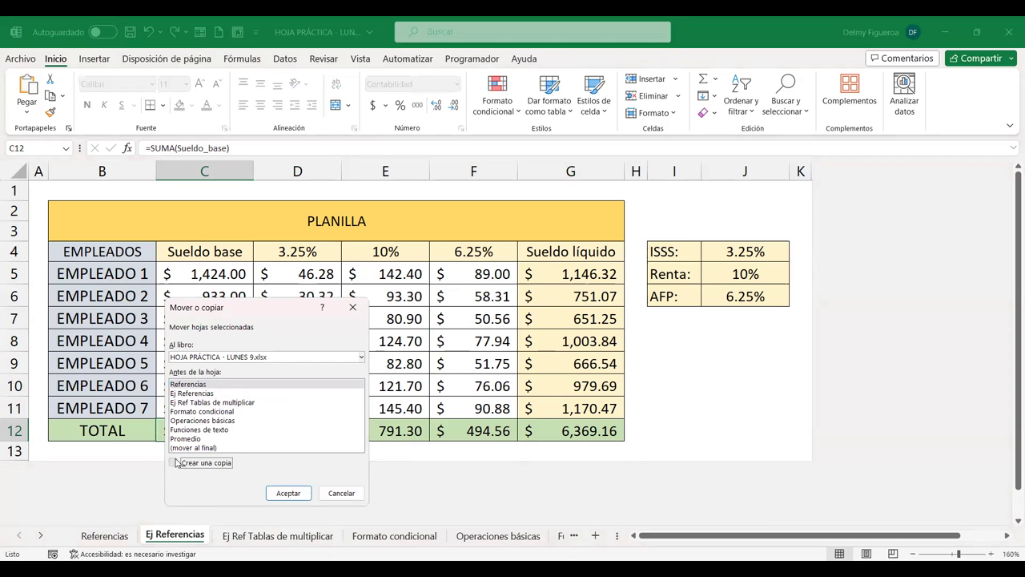
click(200, 385)
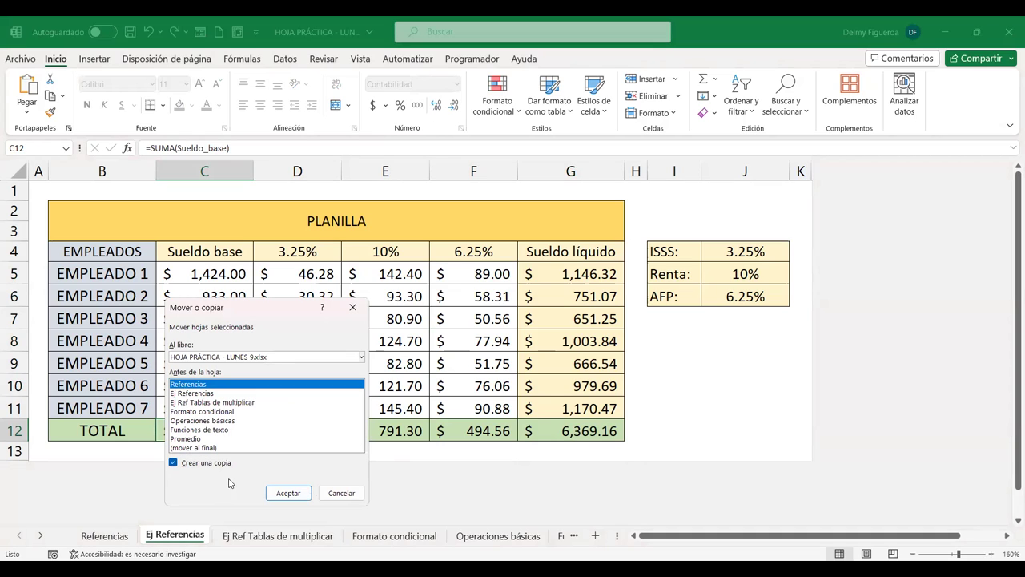
click(278, 492)
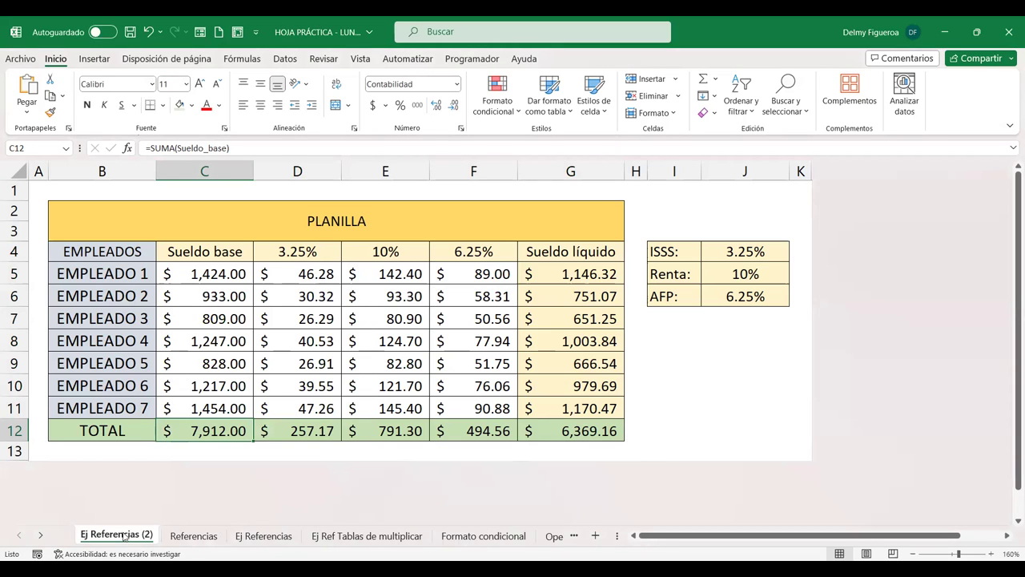
Move the Ej Referencias (2) sheet between Referencias and Ej Referencias.
click(194, 537)
click(97, 537)
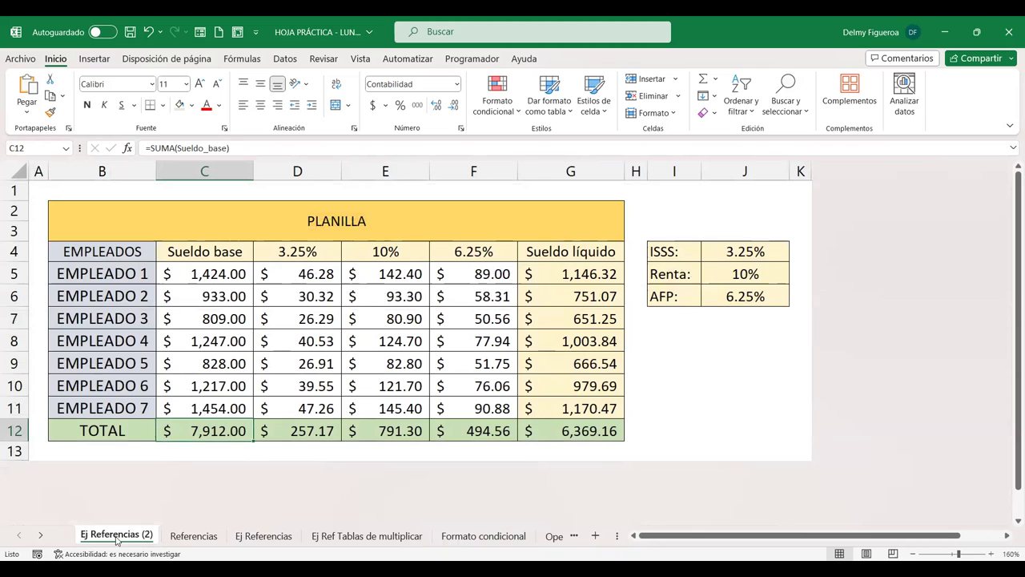
drag(247, 541, 192, 538)
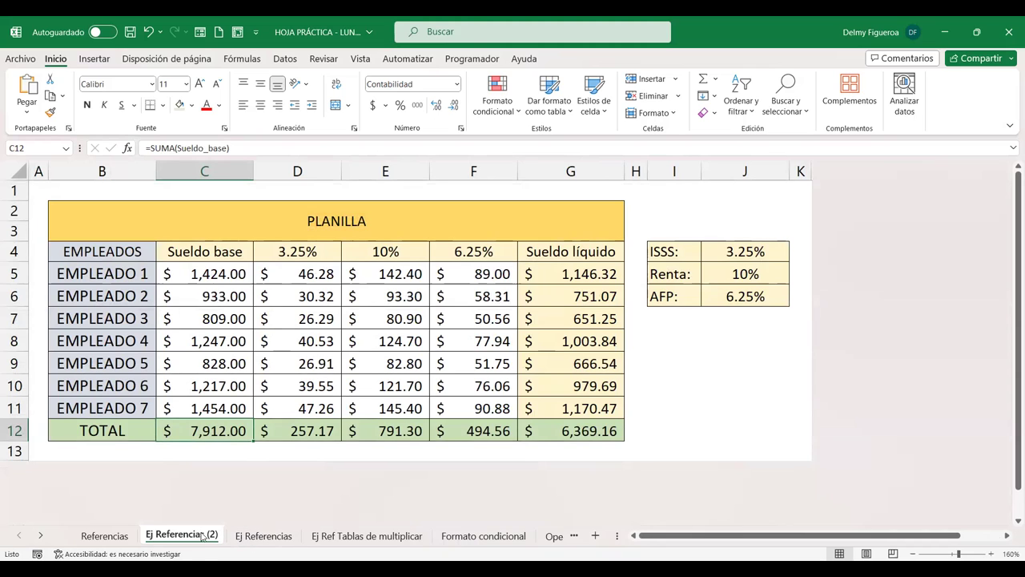
Clear the base salaries and deductions in C5:F11 on the original Ej Referencias sheet.
click(263, 543)
click(197, 536)
click(267, 536)
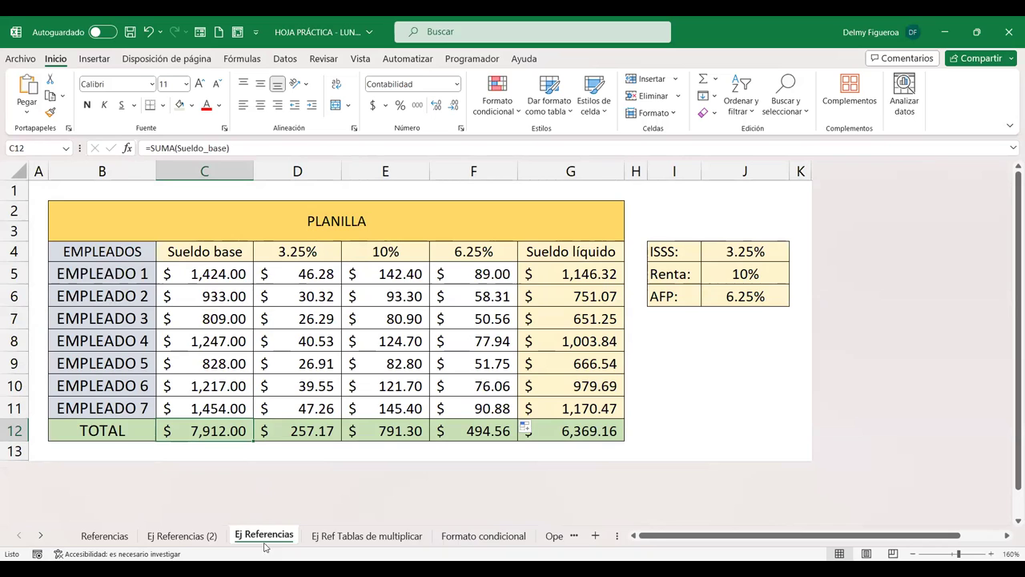
drag(237, 273, 479, 401)
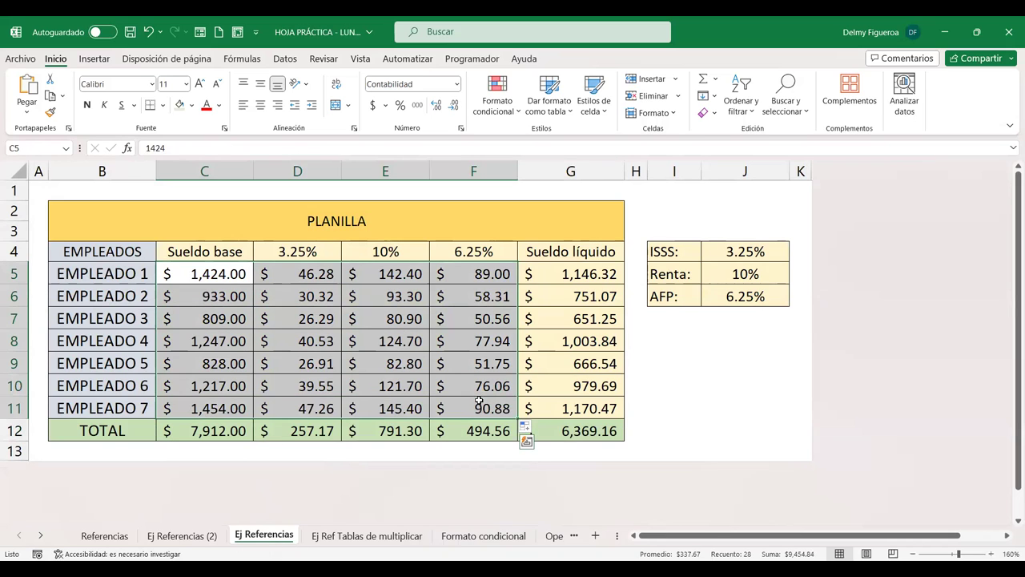
key(Delete)
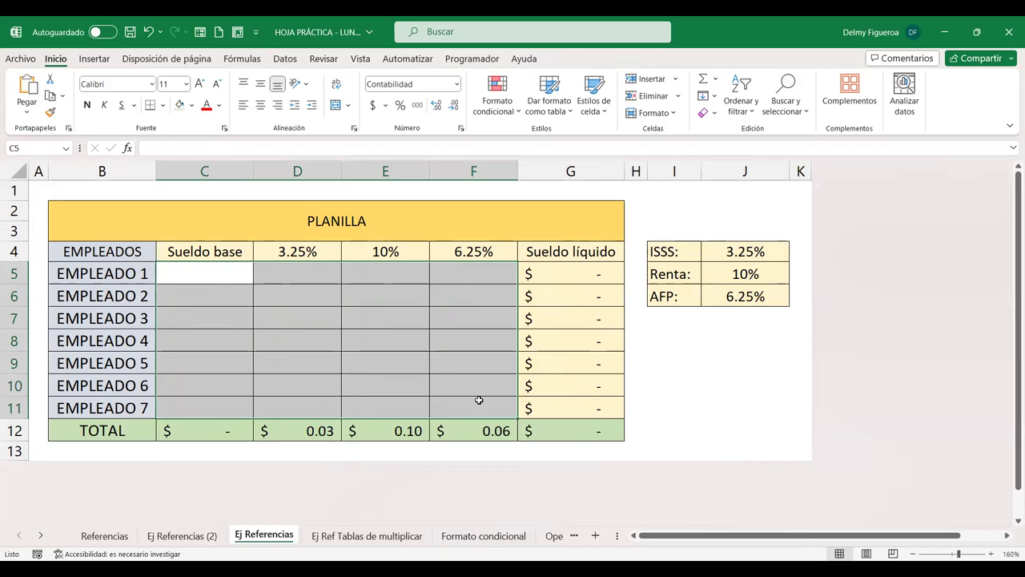
Restore the cleared payroll data on Ej Referencias, clearing only the deduction formulas in D5:F11.
click(320, 252)
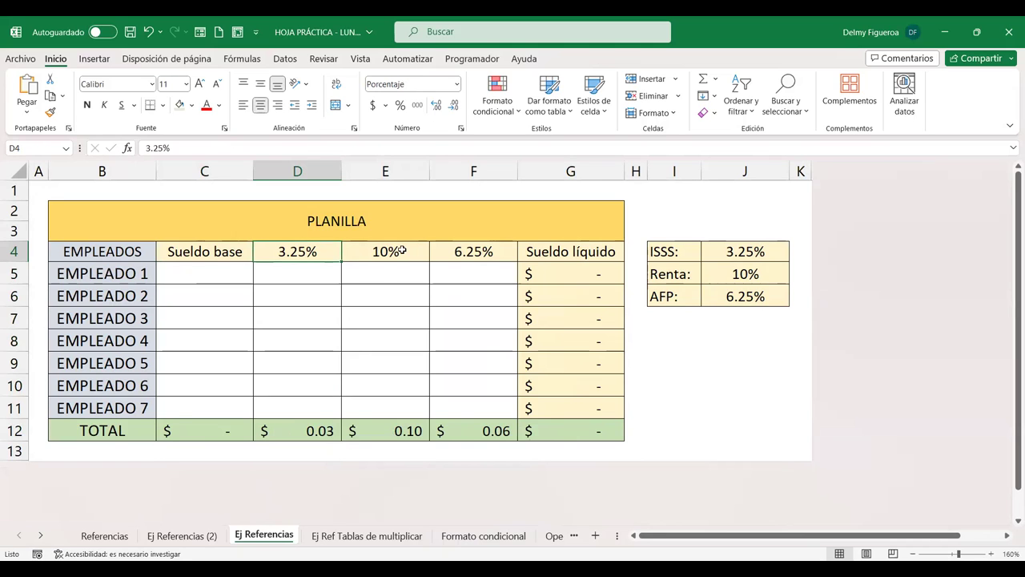
key(ctrl+z)
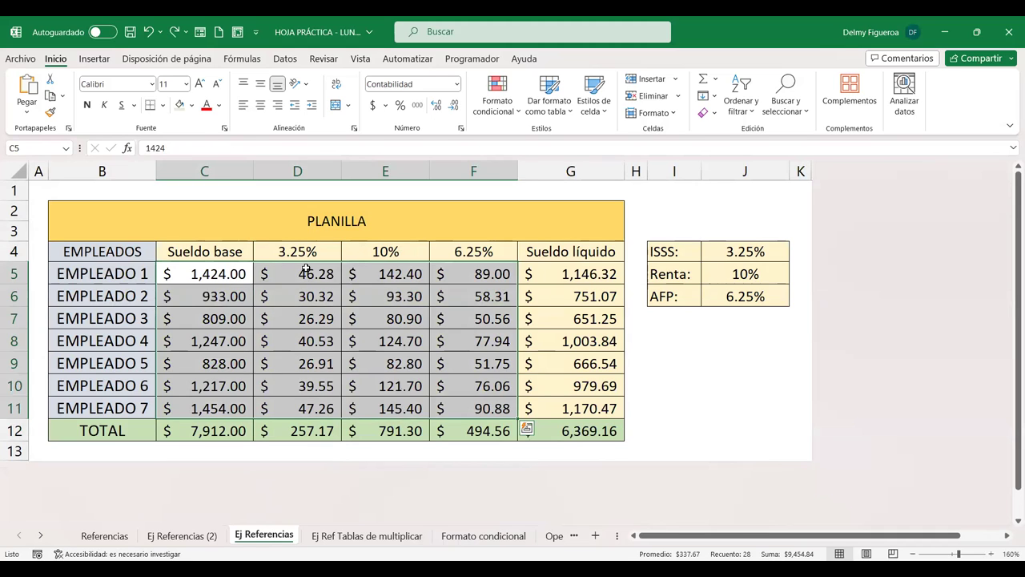
click(307, 271)
drag(306, 270, 497, 409)
key(Delete)
Write a formula in D5 that multiplies base salary C5 by the 3.25% rate in D4.
click(309, 272)
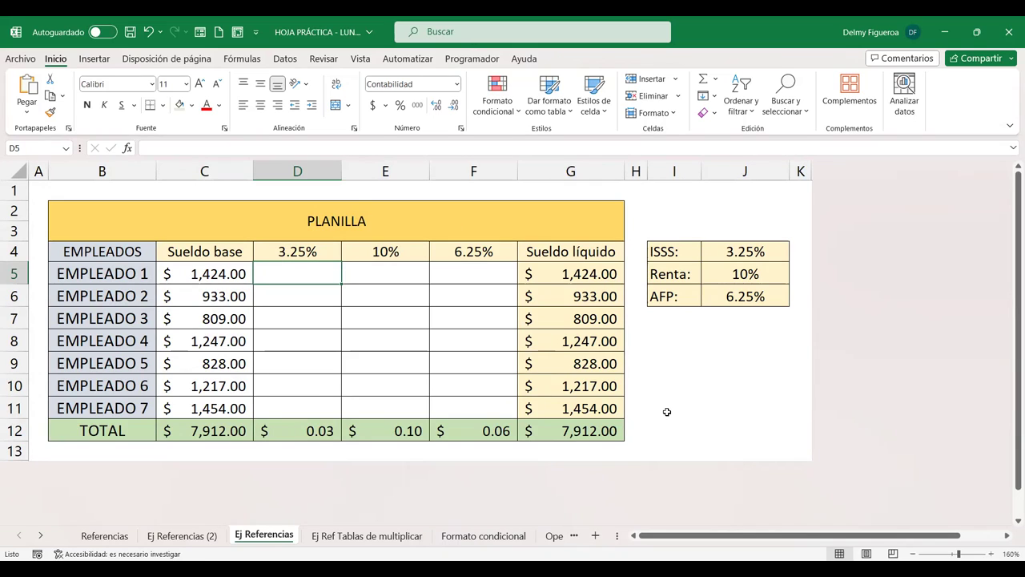
text(+)
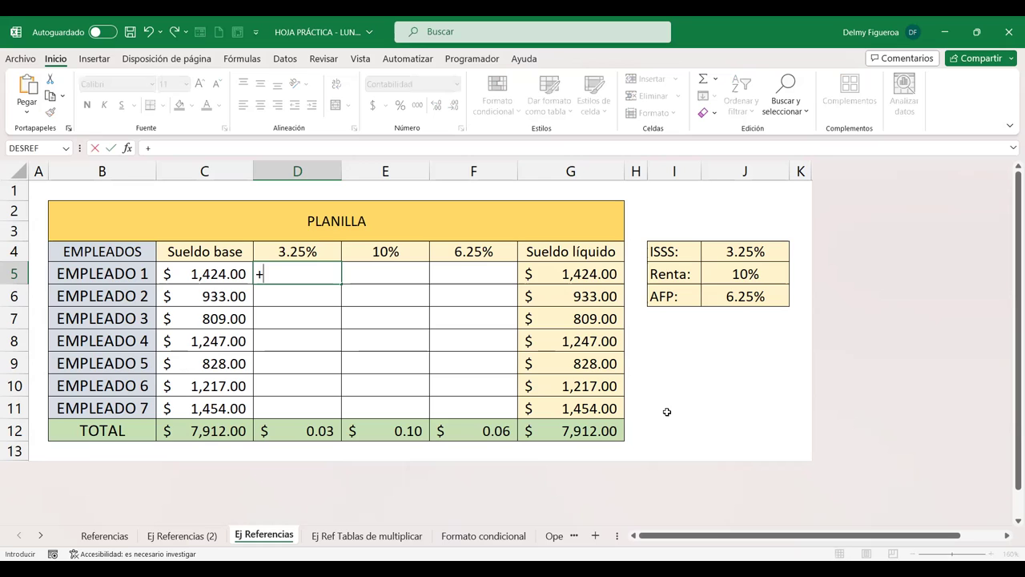
click(226, 274)
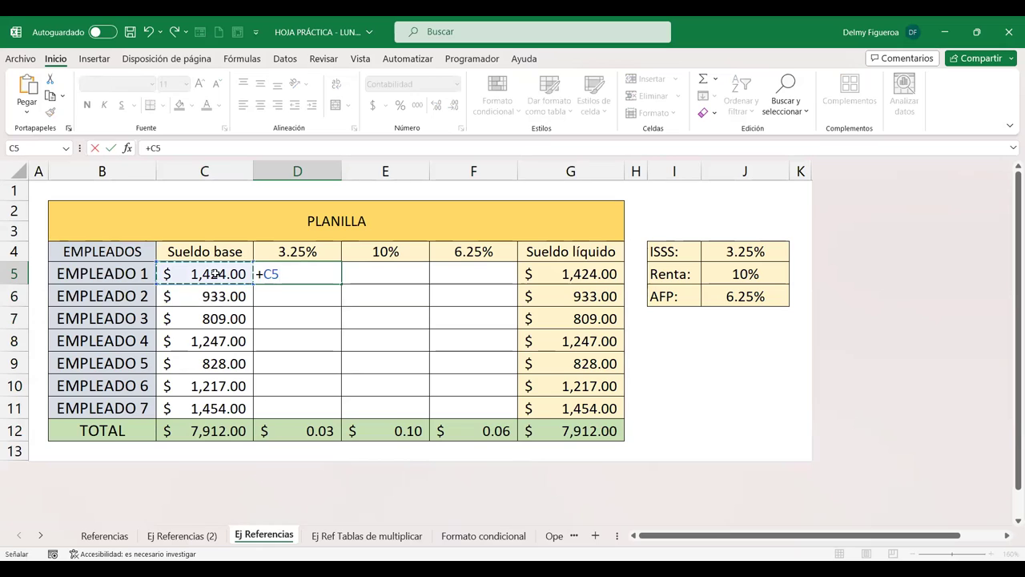
text(*)
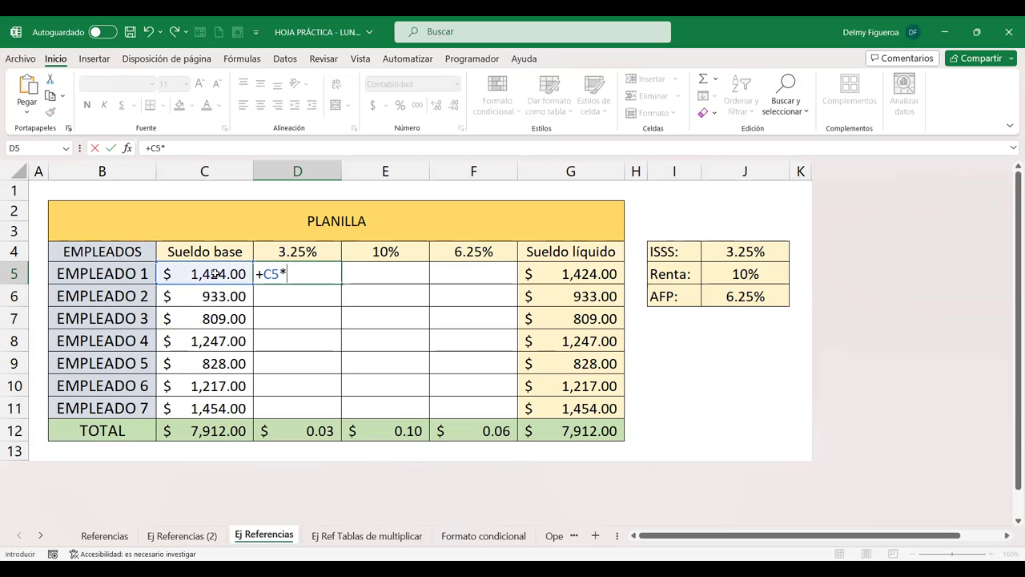
click(306, 246)
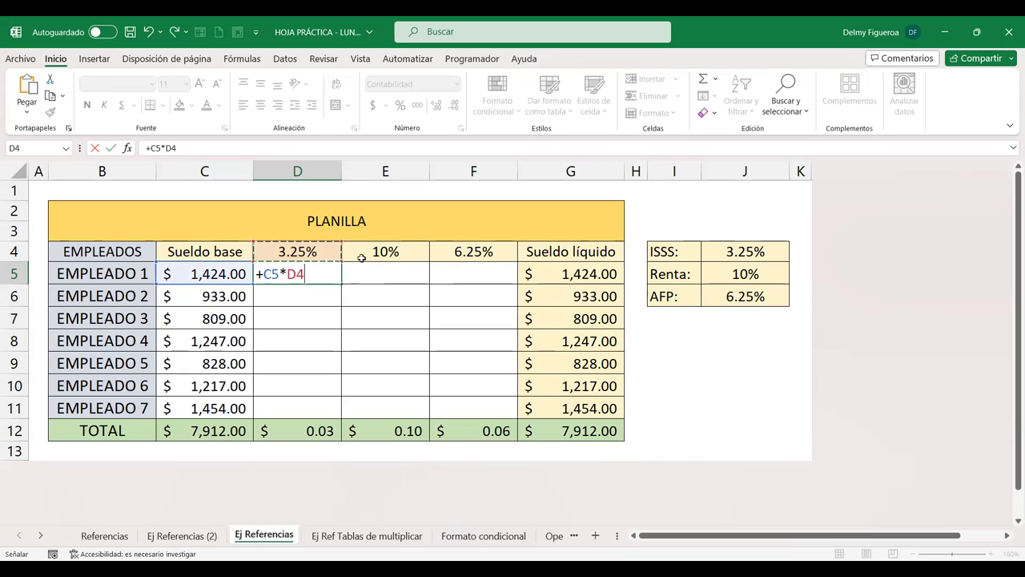
Change the D5 formula to mixed references, +$C5*D$4, and fill it through D5:F11.
click(273, 274)
key(F4)
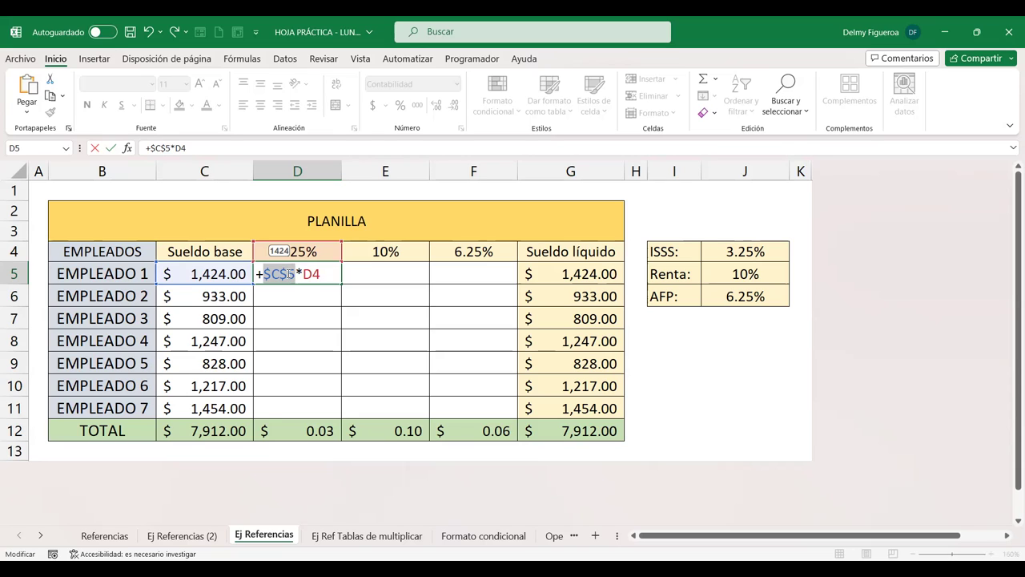
key(F4)
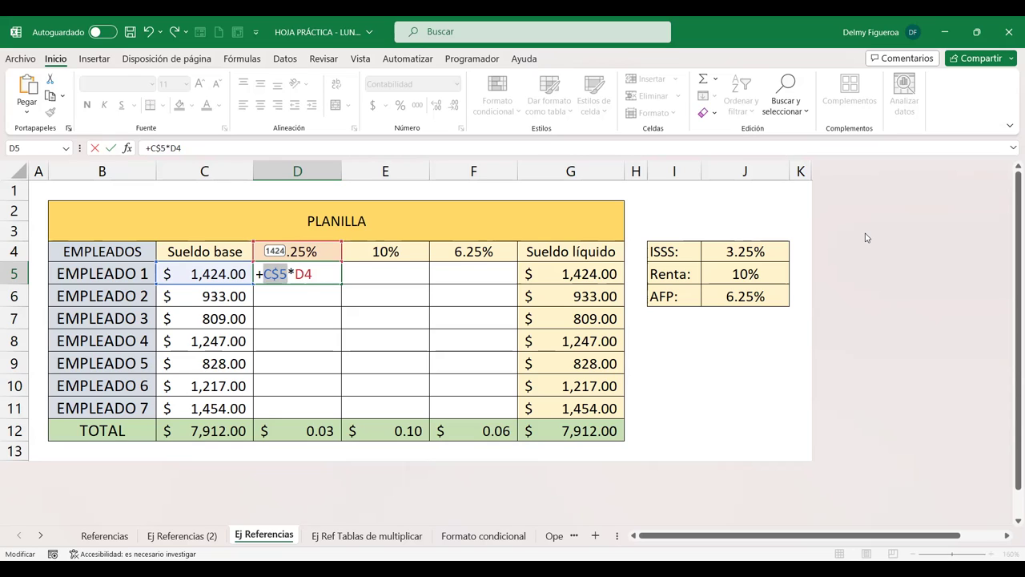
key(F4)
click(307, 273)
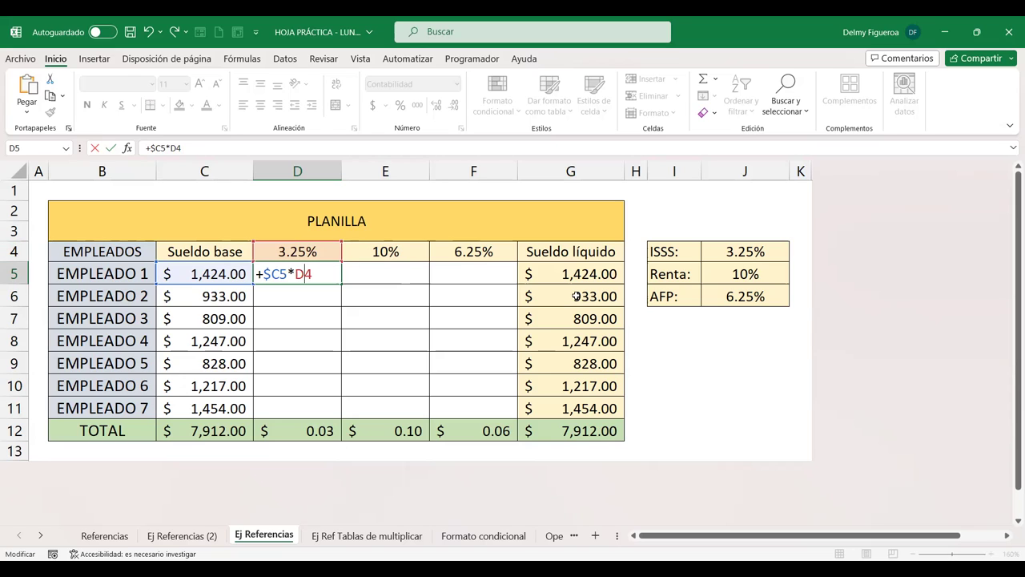
key(F4)
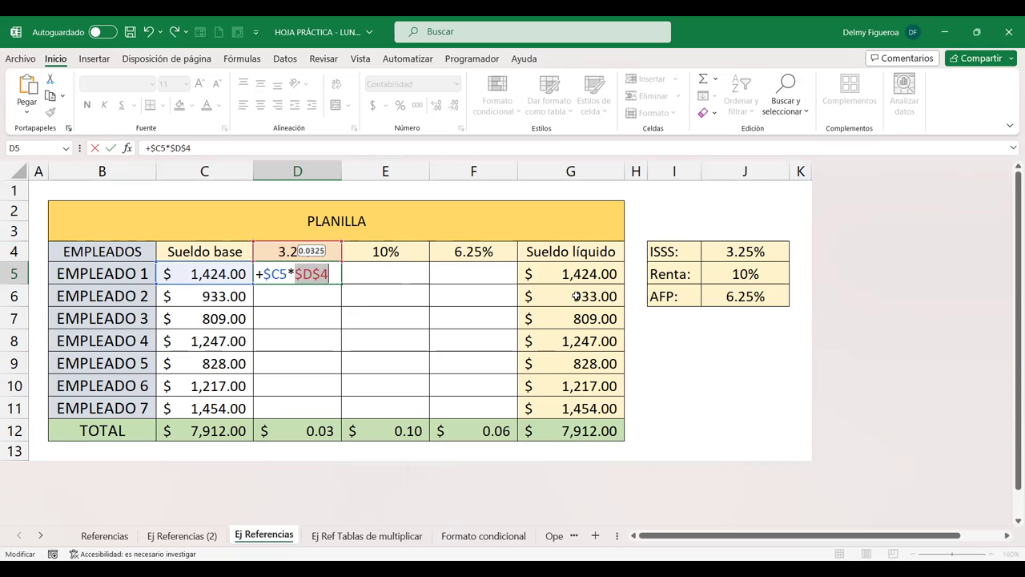
key(F4)
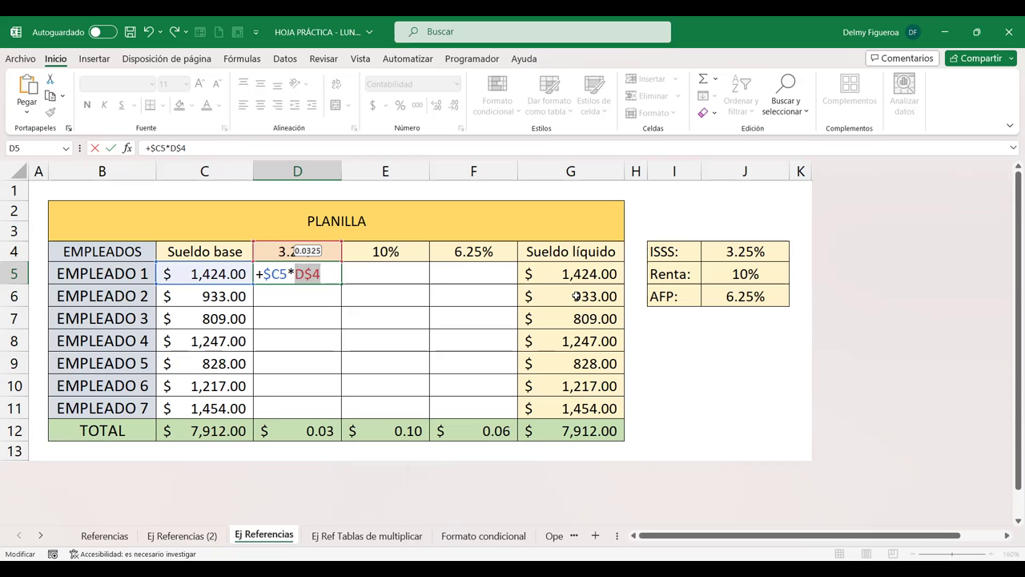
key(ctrl+Return)
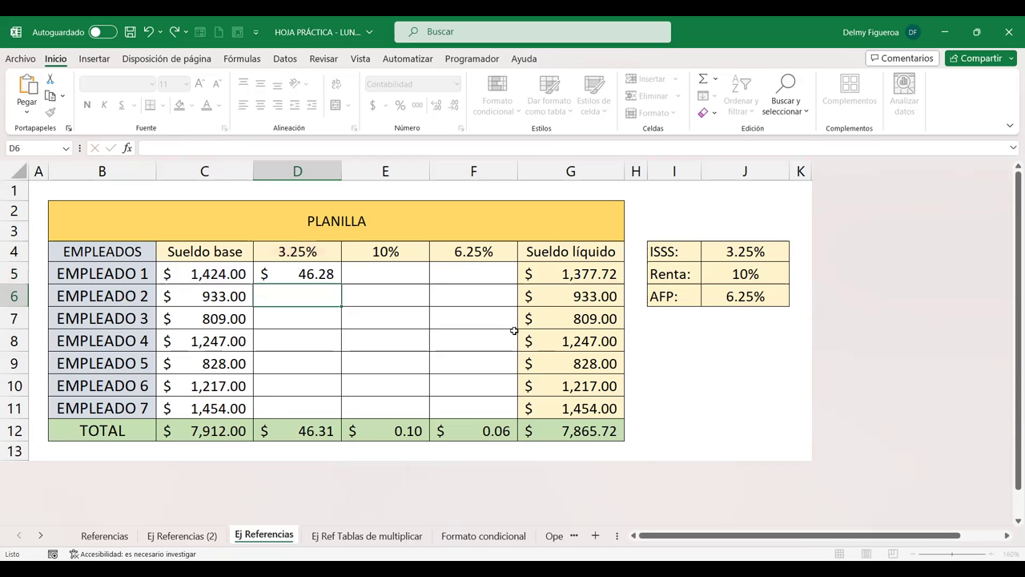
drag(342, 286, 504, 412)
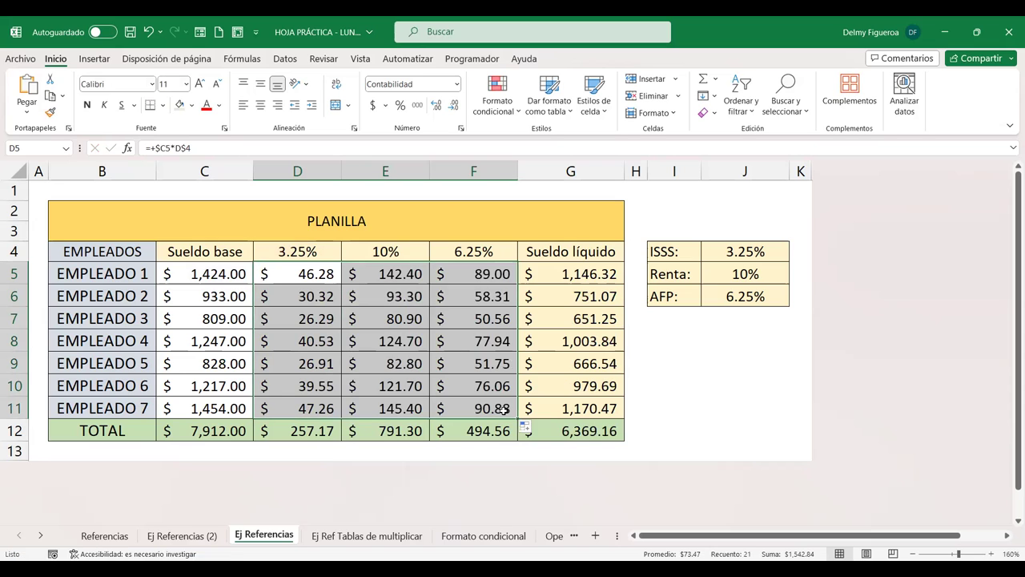
Examine the copied formulas in D6, F7 and E10 to check which cells their mixed references use.
click(313, 297)
double_click(312, 296)
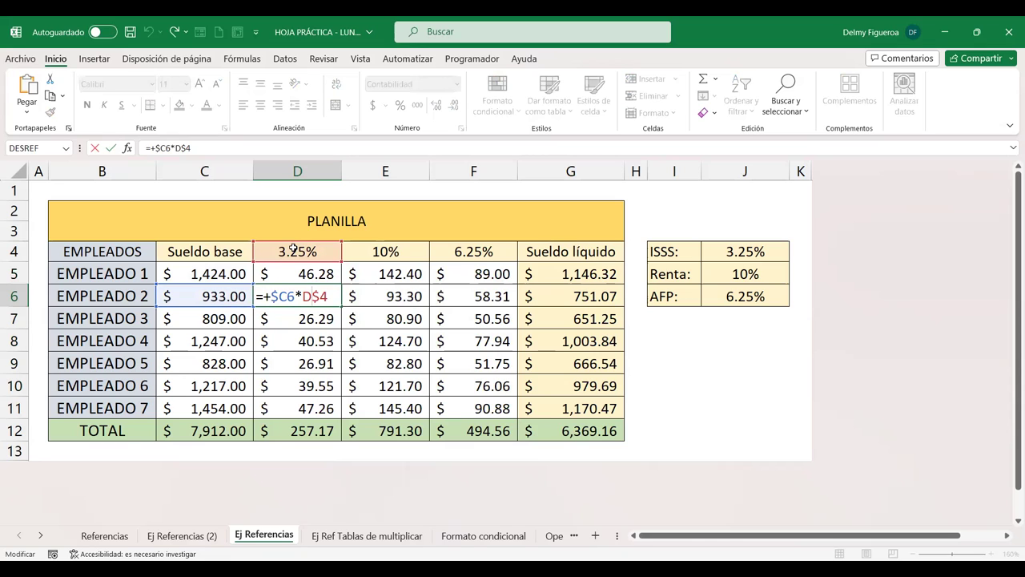
key(Return)
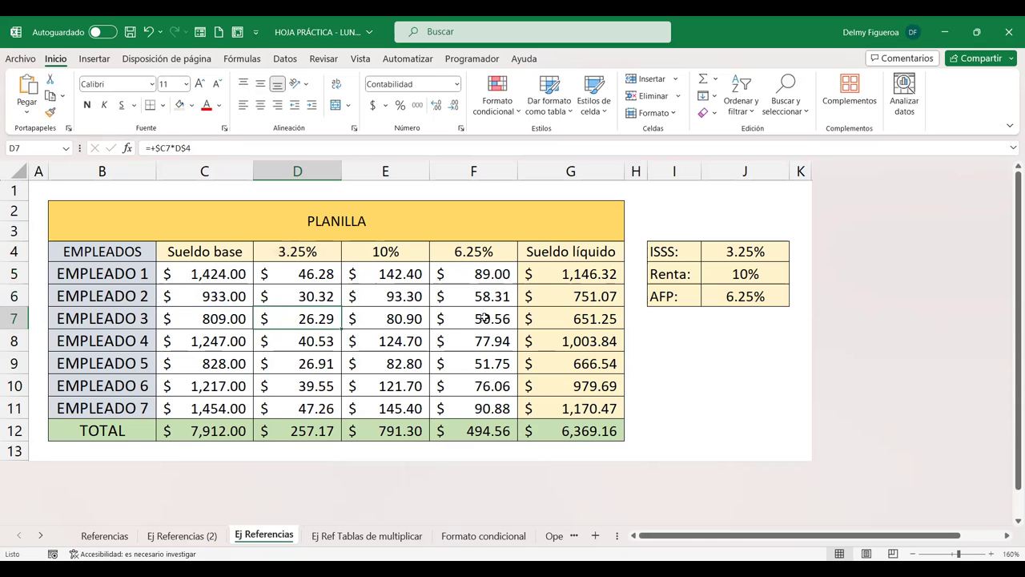
click(486, 318)
double_click(486, 318)
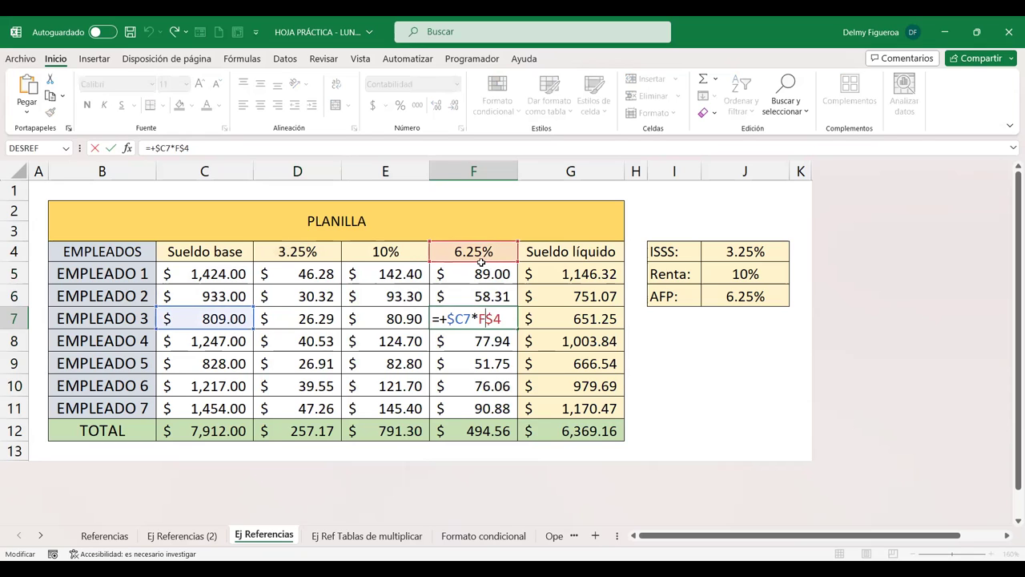
key(Return)
double_click(382, 383)
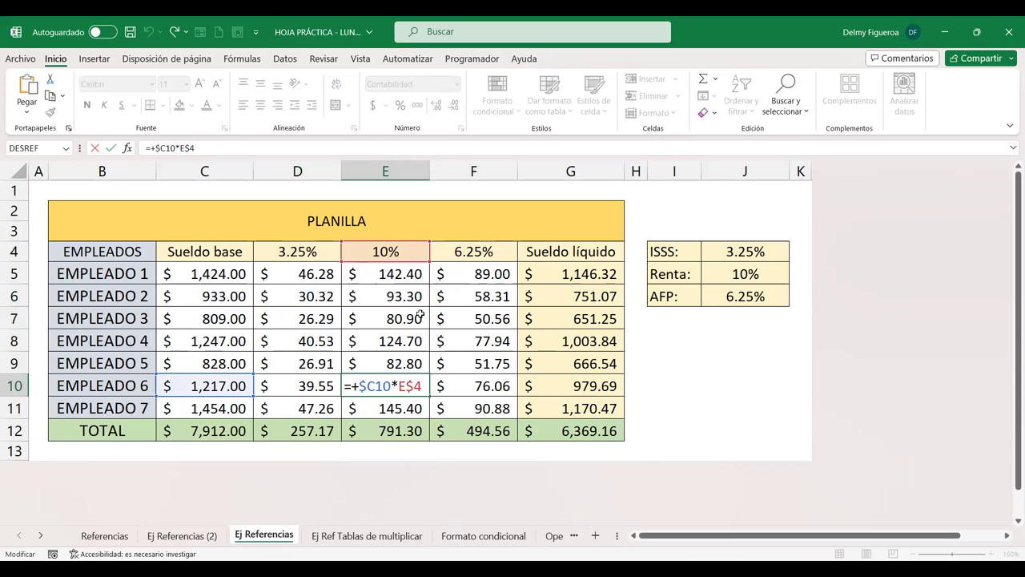
key(Return)
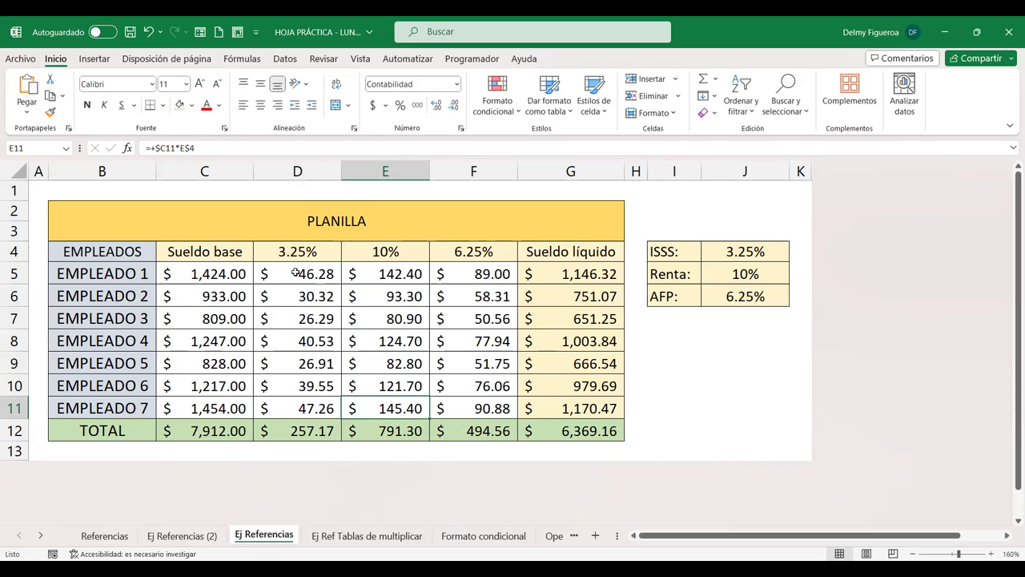
Open the Ej Ref Tablas de multiplicar sheet, enlarge it to 120% and select cell B2.
click(364, 536)
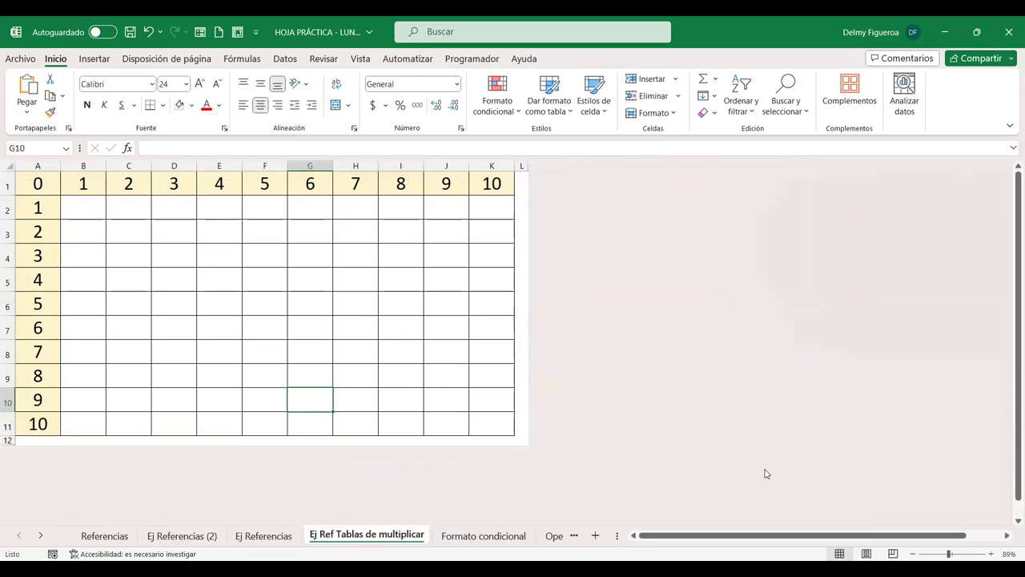
click(990, 554)
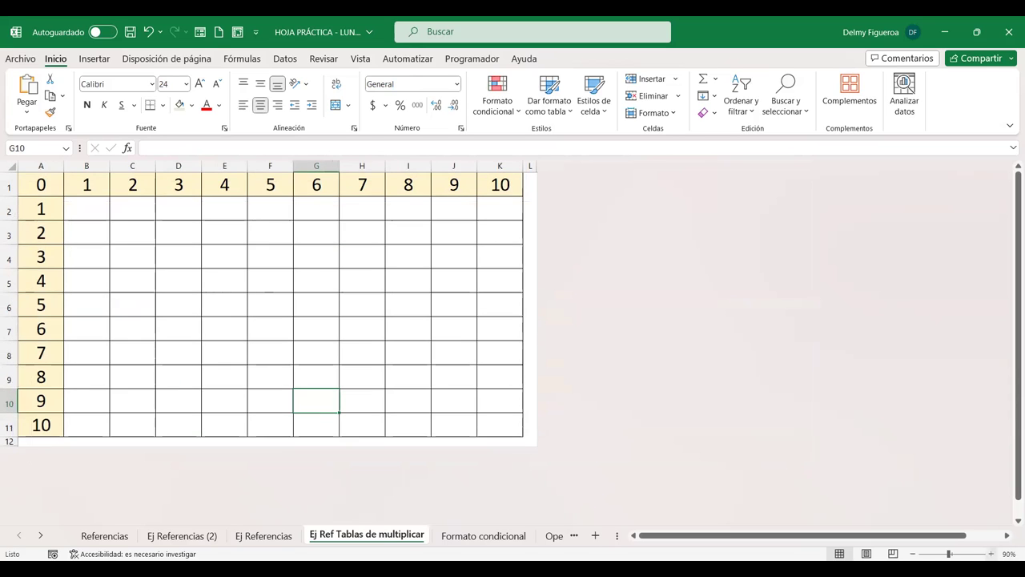
click(990, 554)
click(991, 553)
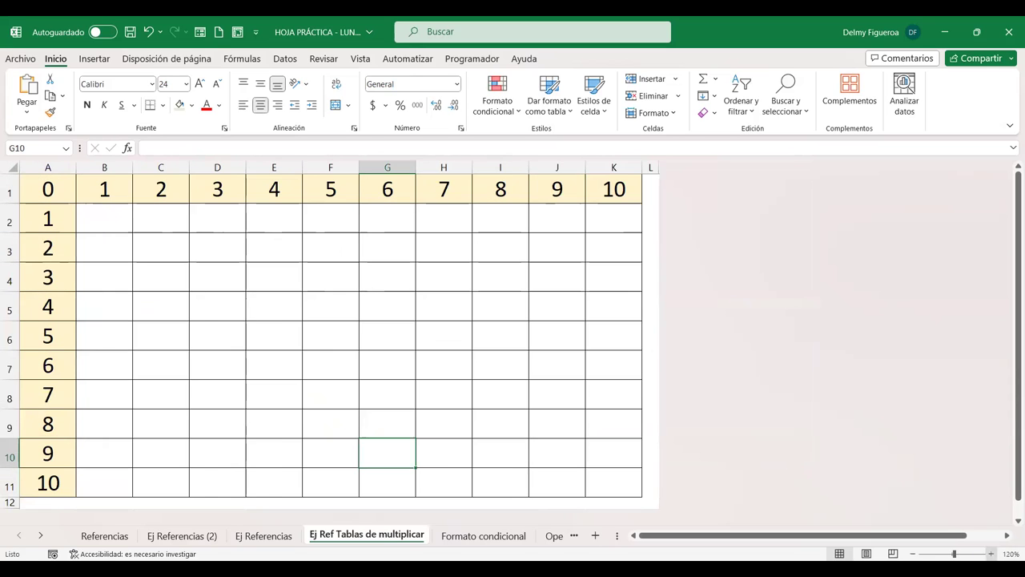
click(110, 226)
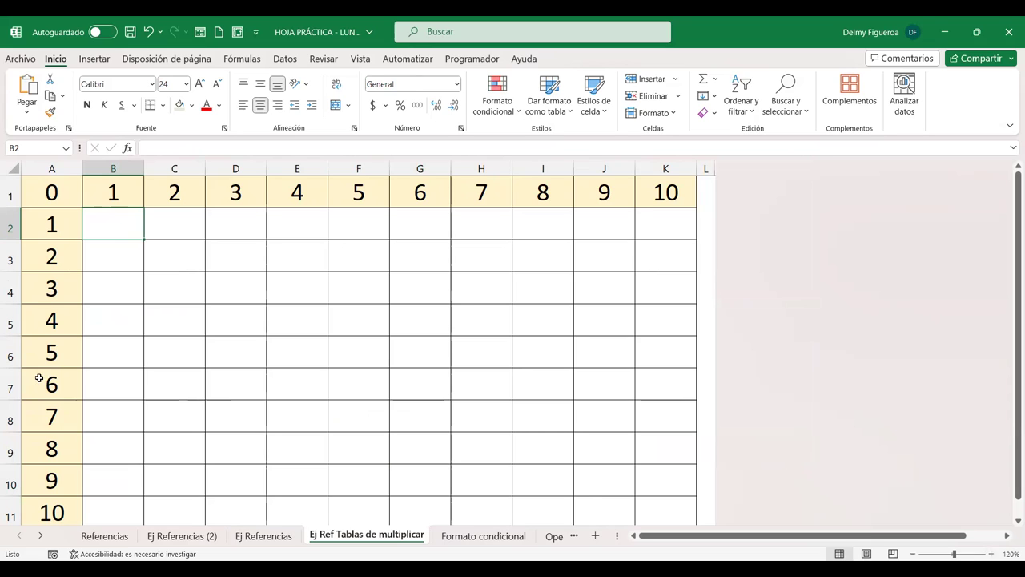
Examine how row 7 crosses columns J and K in the multiplication grid by highlighting each row and column pair.
click(9, 387)
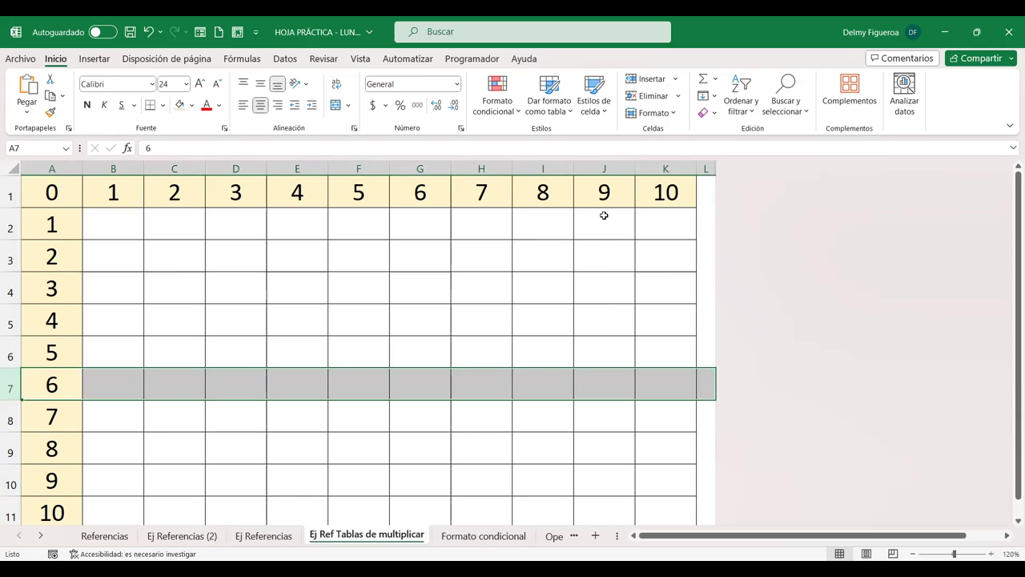
ctrl+click(606, 165)
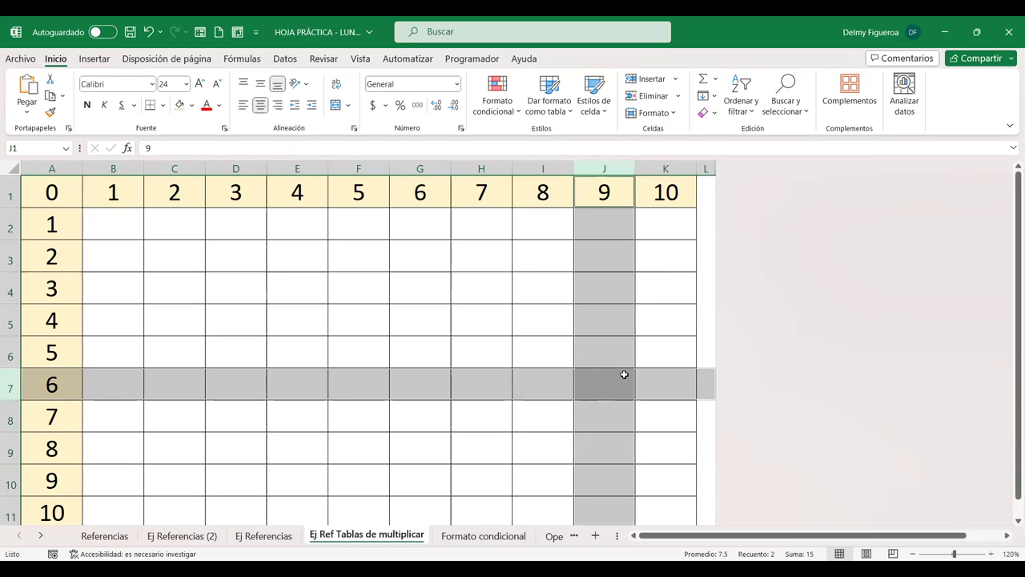
click(667, 164)
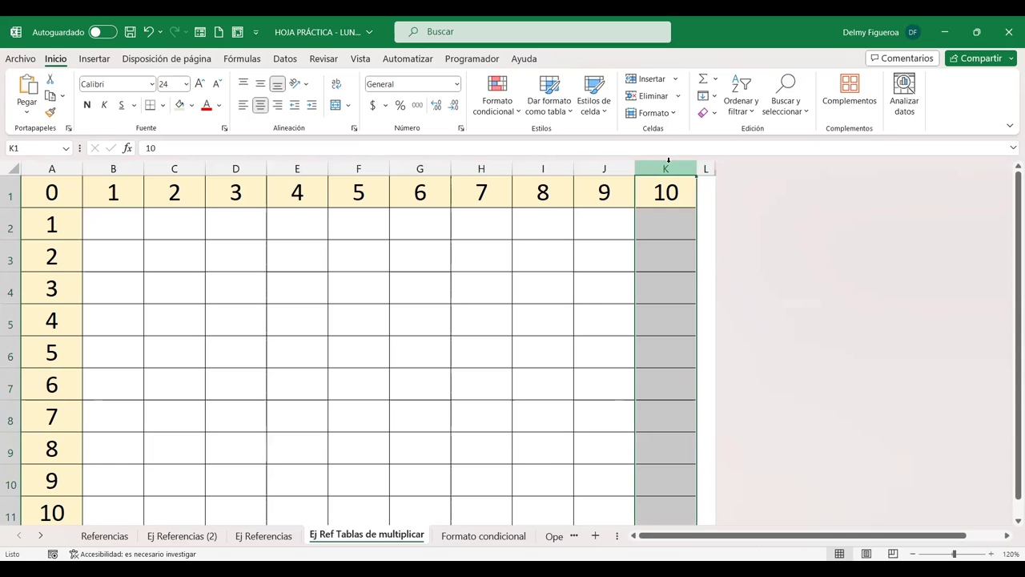
ctrl+click(10, 386)
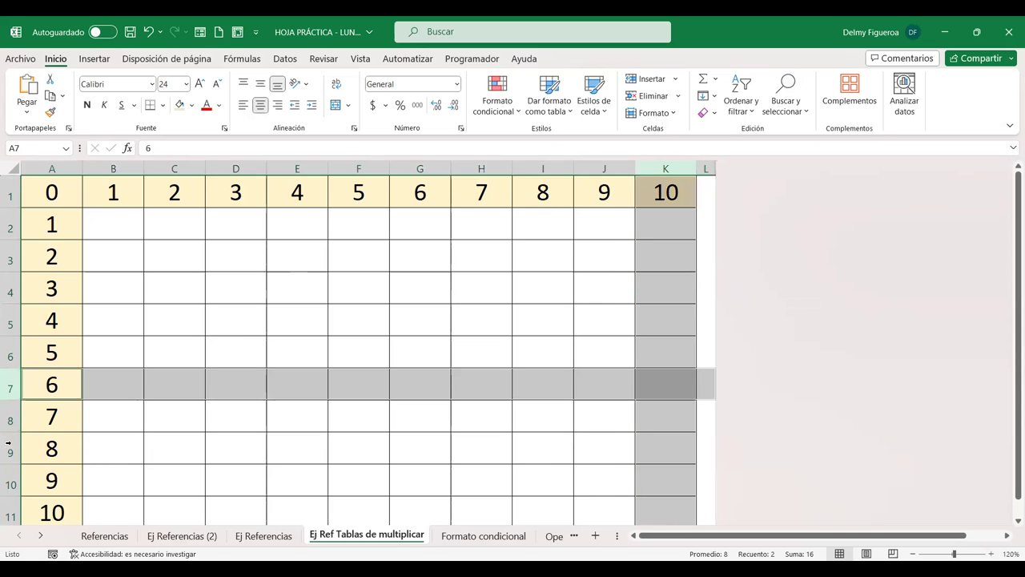
click(555, 384)
Begin the multiplication formula in B2 with the row-locked reference B$1.
click(121, 224)
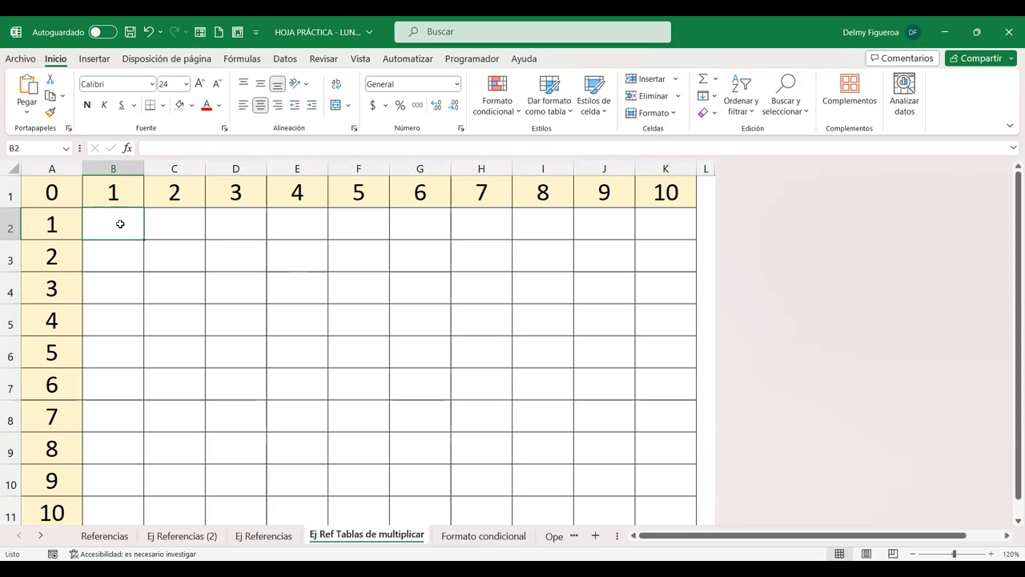
text(=)
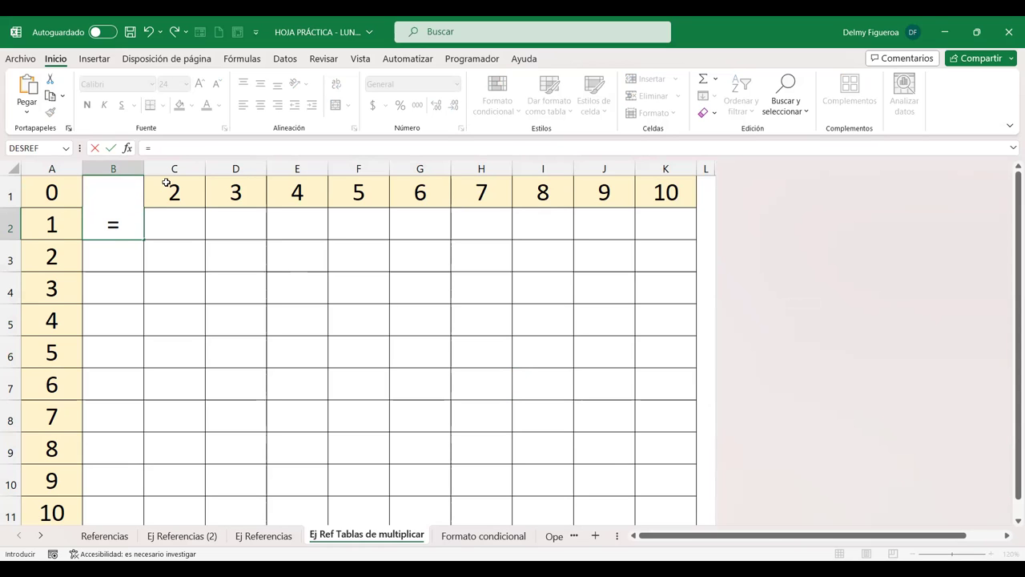
key(Up)
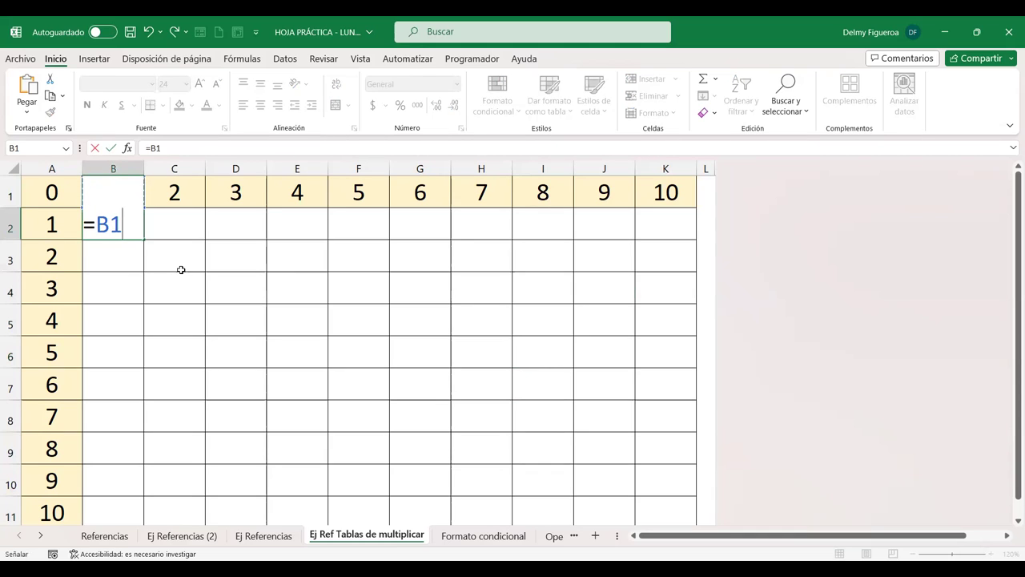
key(F4)
key(F4)
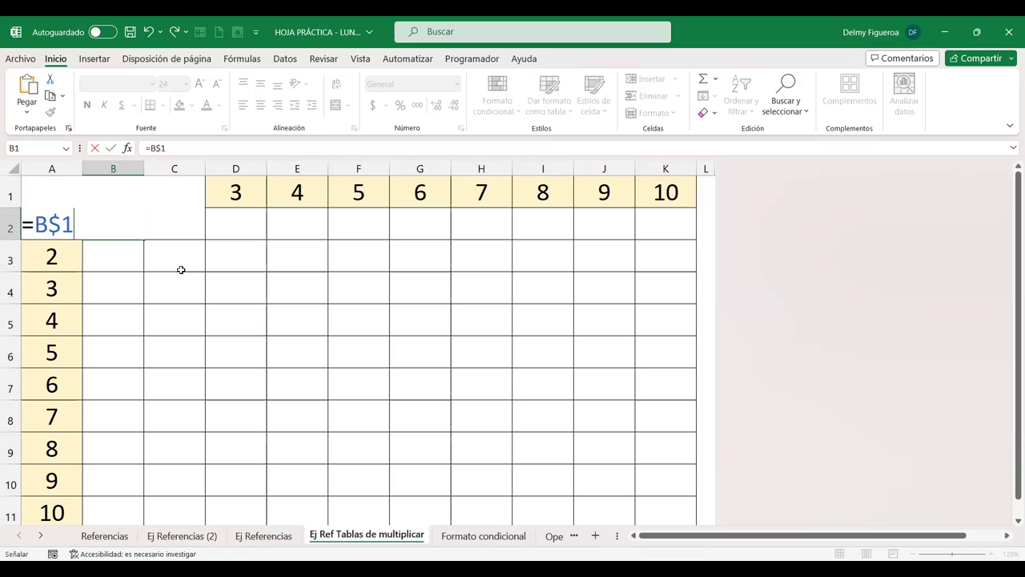
Complete the B2 formula as =B$1*$A2 and fill it across row 2 through K2.
text(*)
key(Down)
key(Left)
key(Up)
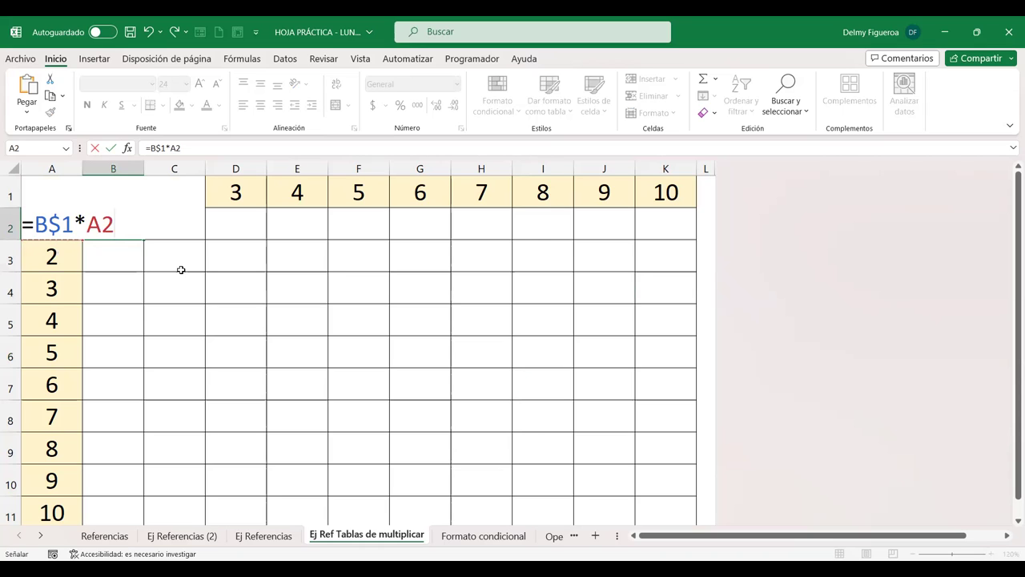
key(F4)
key(F4)
key(F4)
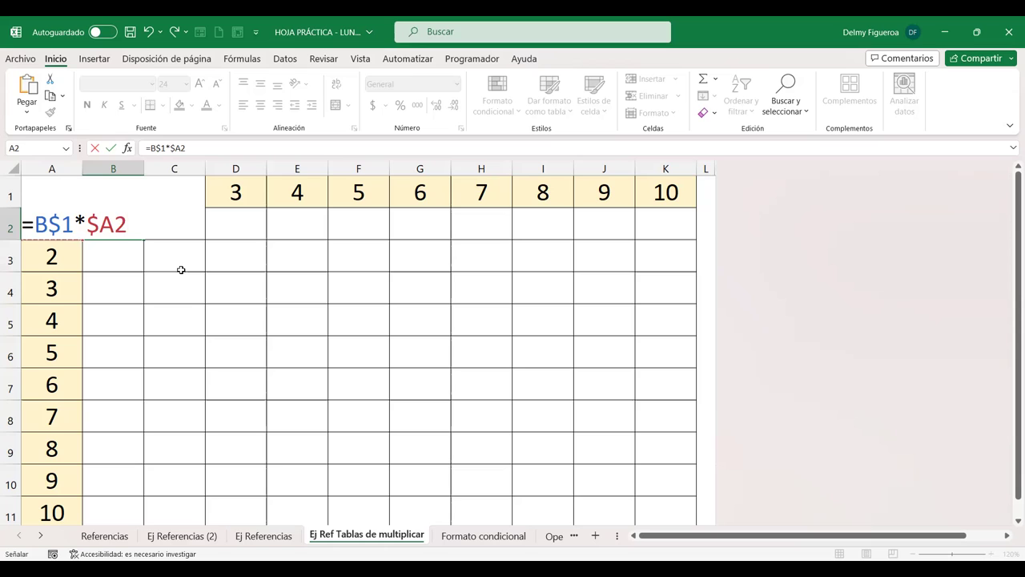
key(ctrl+Return)
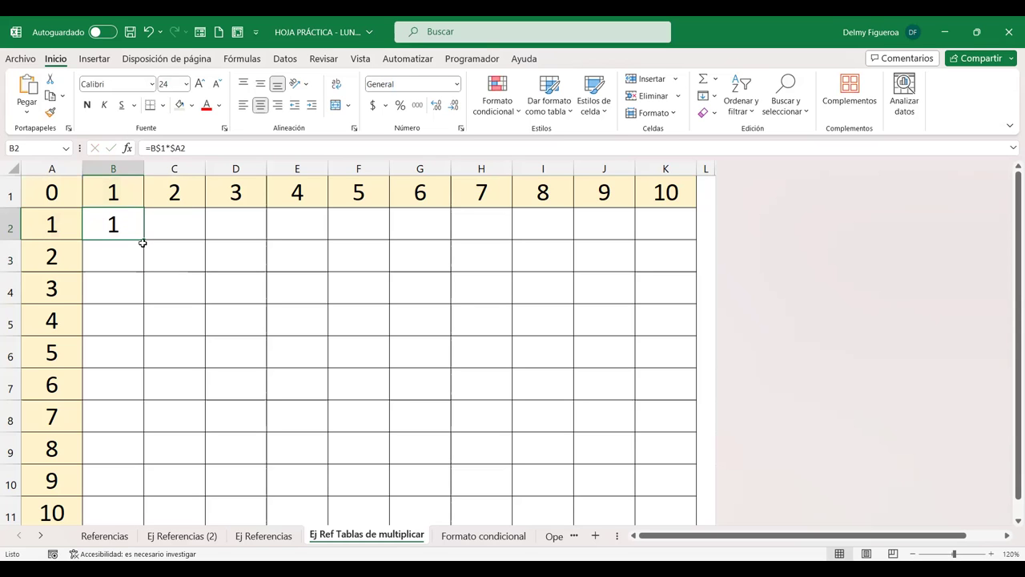
drag(145, 240, 679, 245)
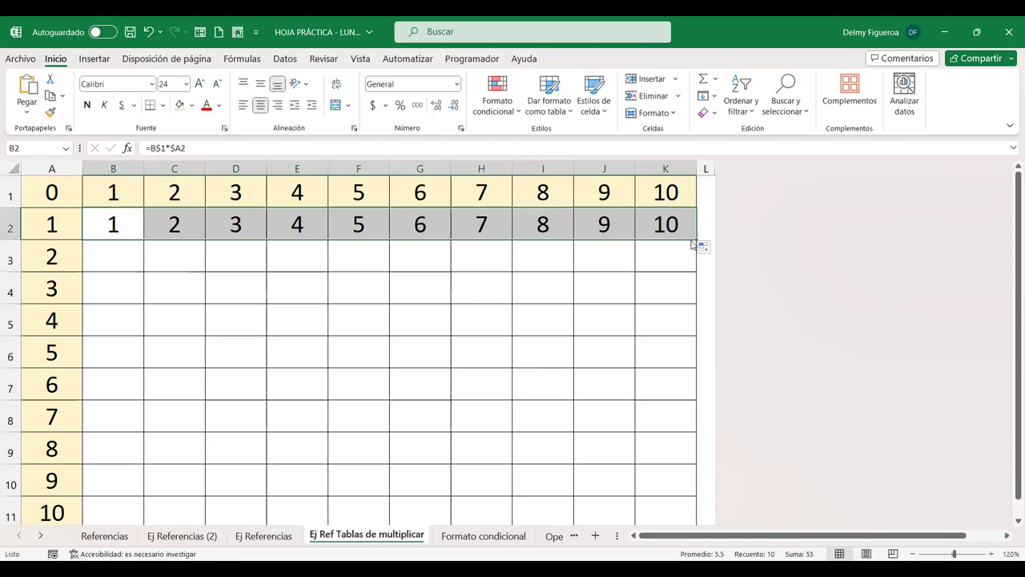
Fill the row 2 formulas in B2:K2 down through row 11 to complete the multiplication grid.
key(ctrl+shift+plus)
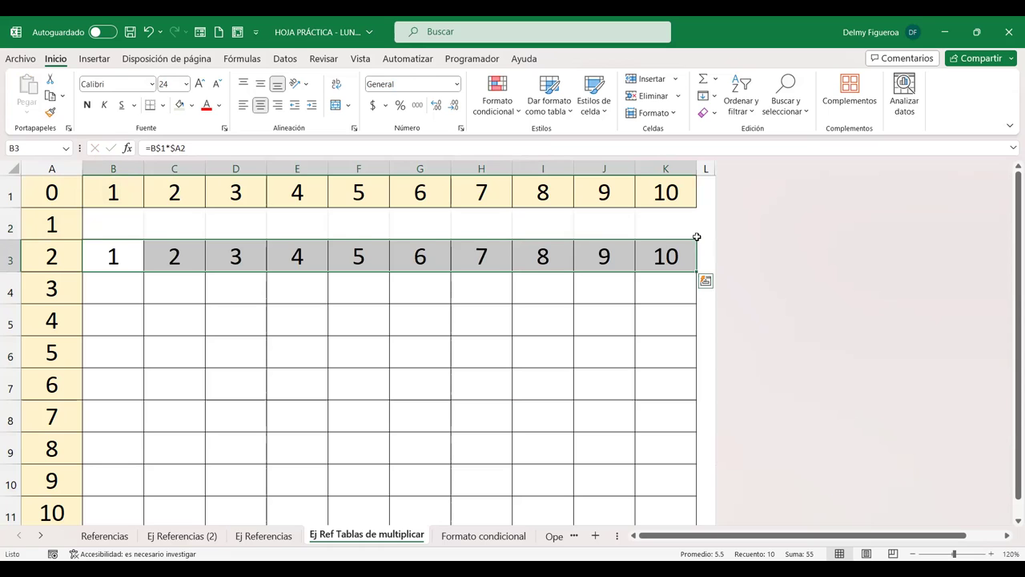
key(ctrl+z)
drag(697, 241, 695, 492)
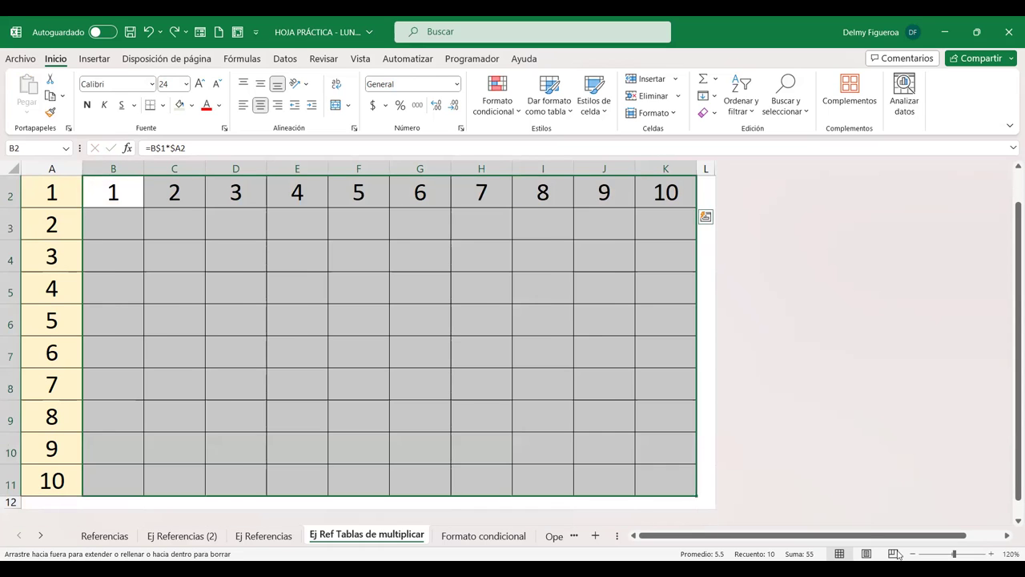
scroll(817, 407, down, 1)
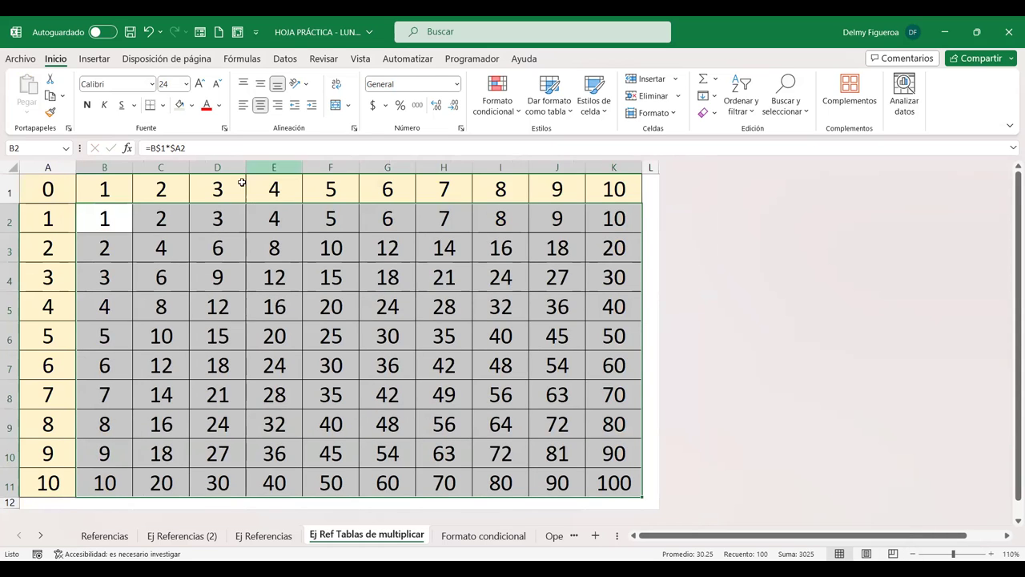
Inspect the mixed-reference formulas in cells C2, G7, K6, E10 and I9 of the multiplication grid.
click(155, 218)
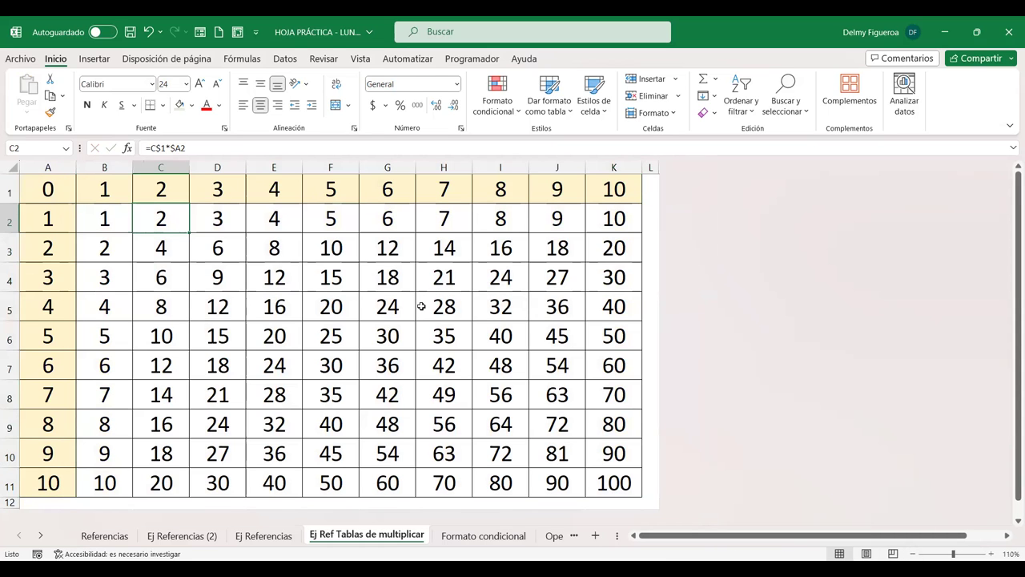
double_click(387, 366)
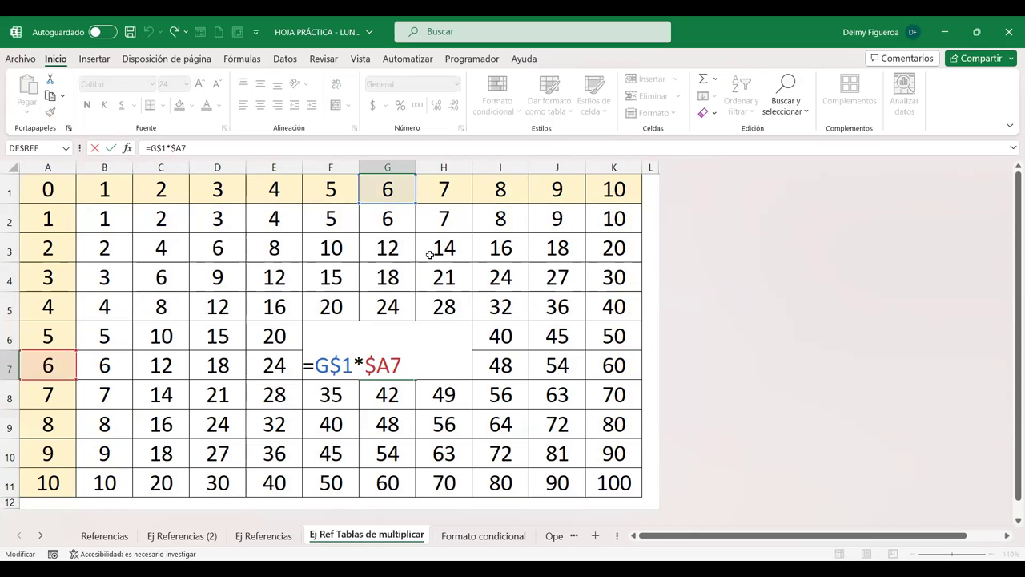
key(ctrl+Return)
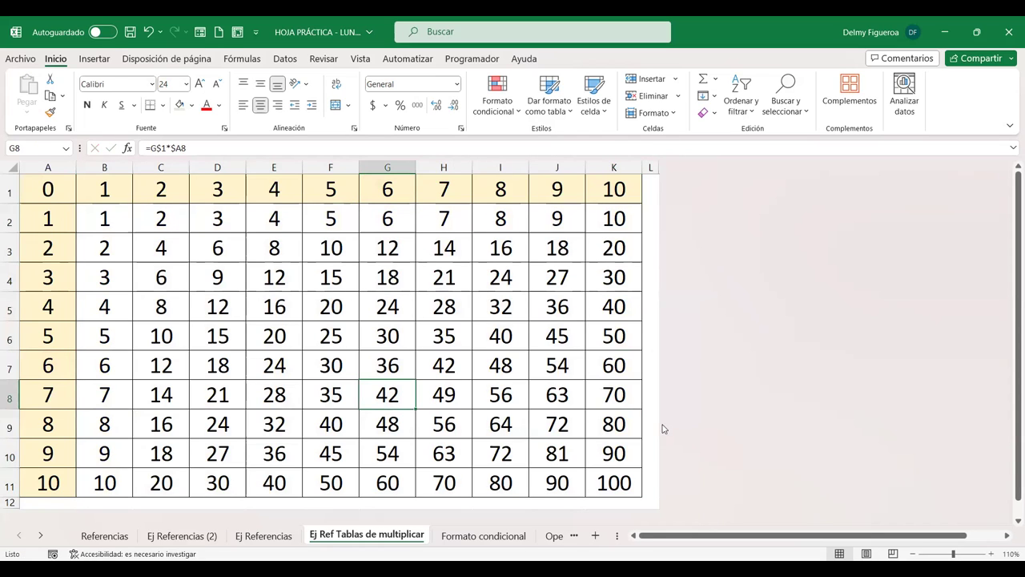
double_click(617, 334)
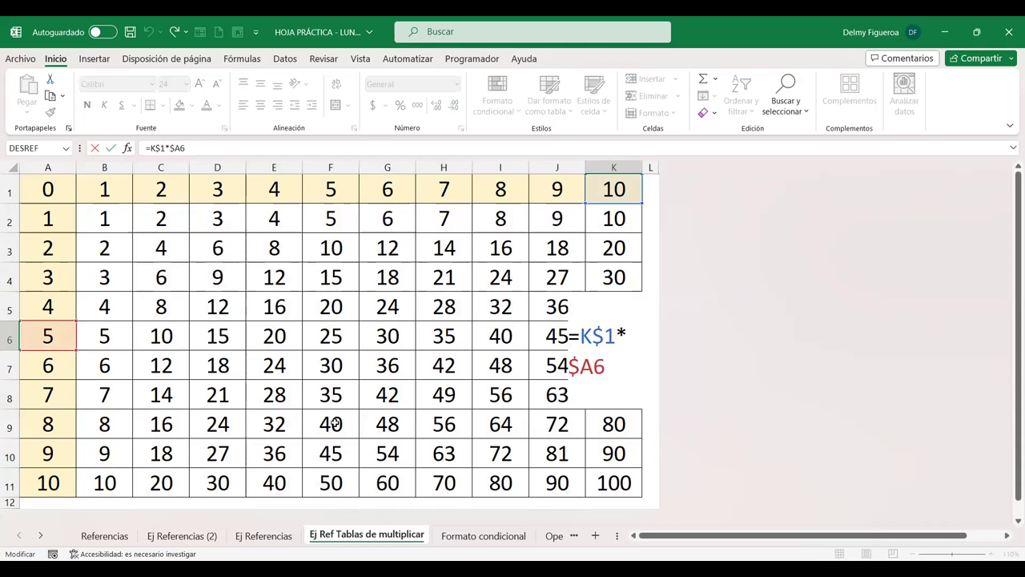
key(Return)
double_click(275, 447)
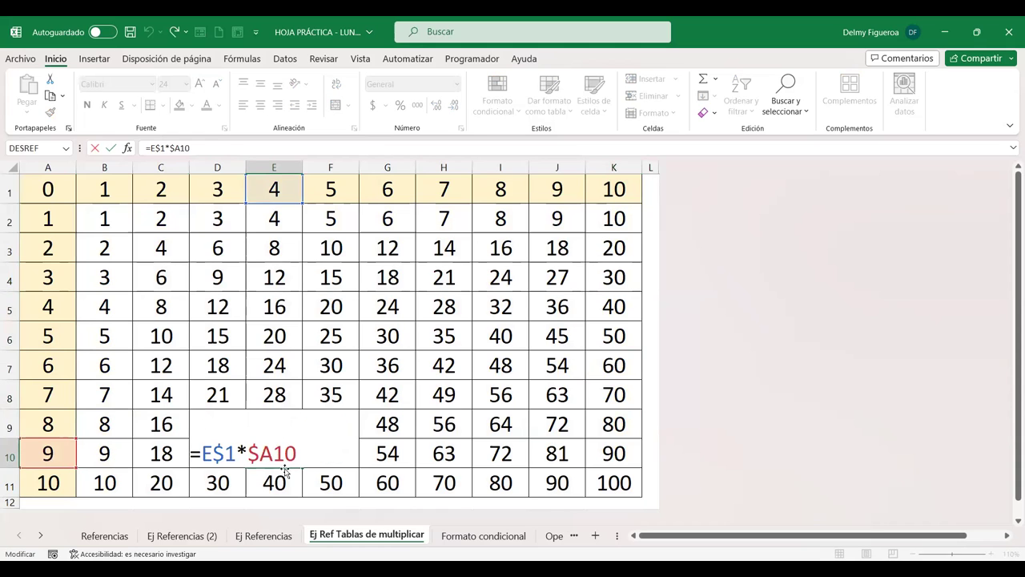
key(Return)
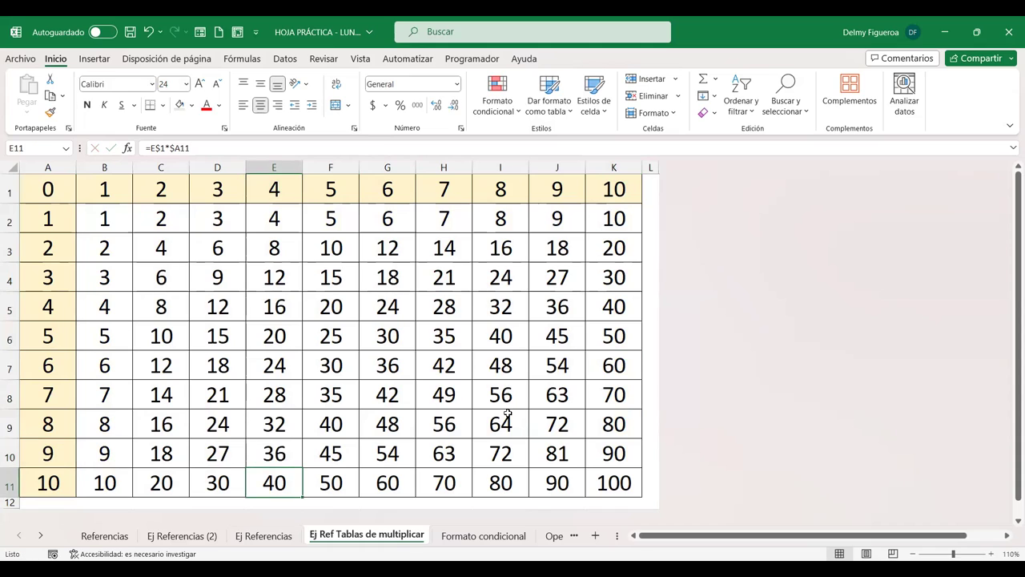
double_click(506, 420)
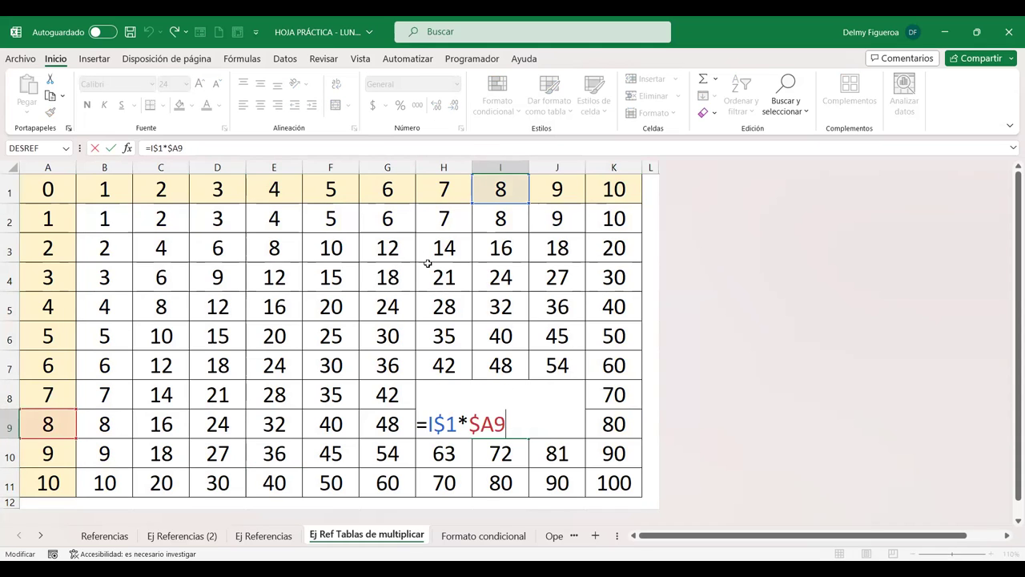
key(Return)
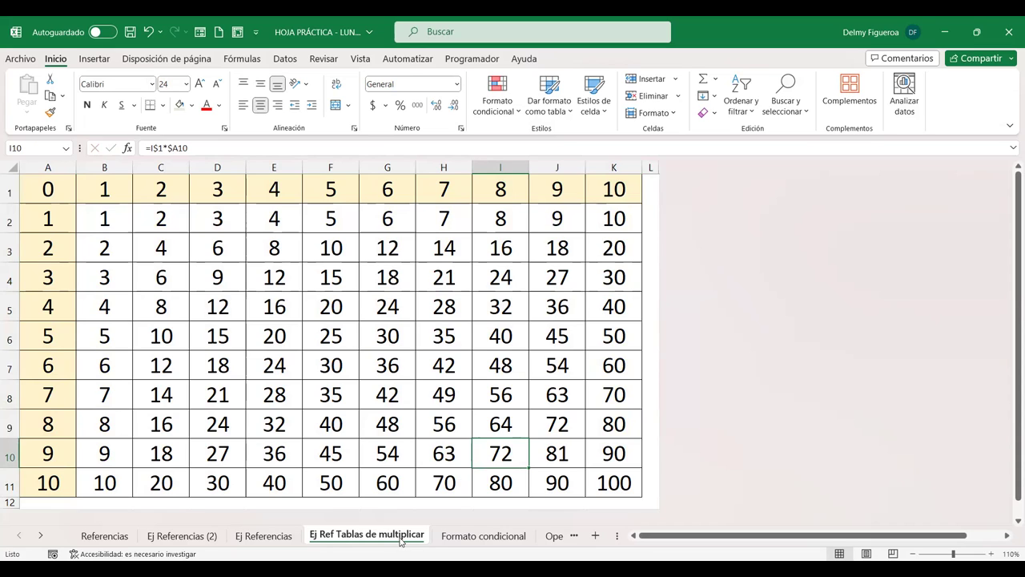
Add a new blank sheet, enlarge it to 120% and set the font size of all its cells to 14.
click(595, 535)
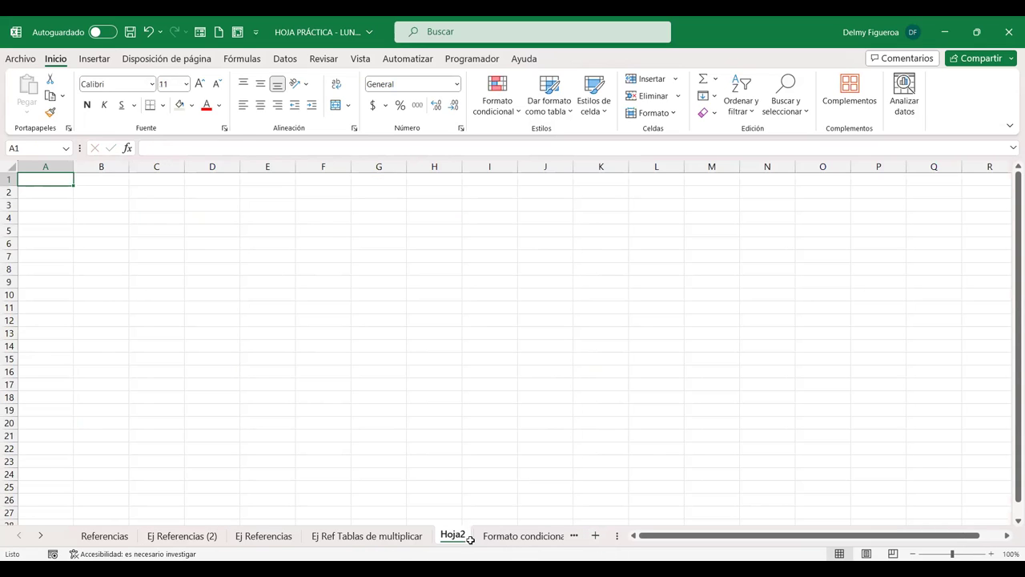
click(12, 166)
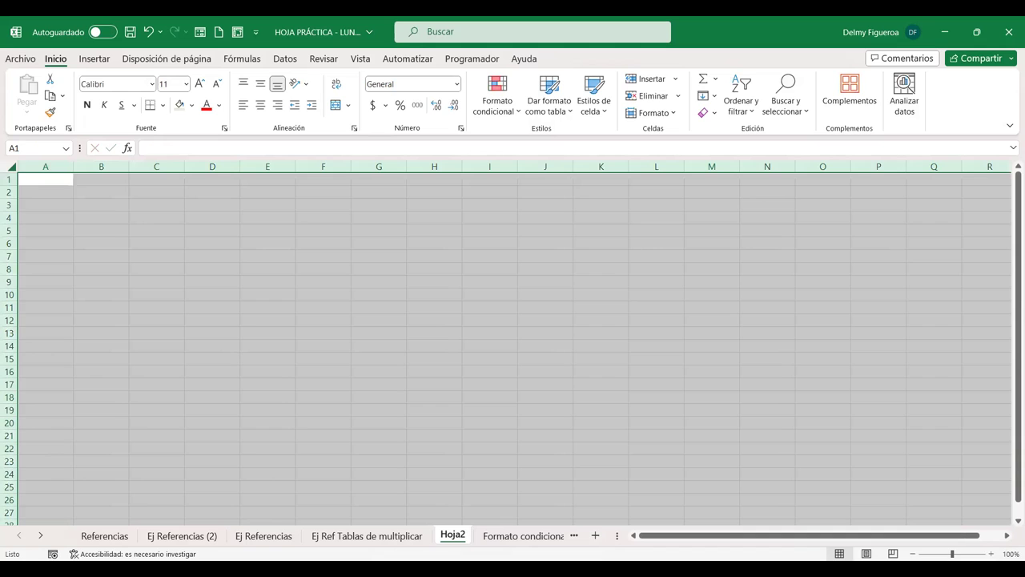
click(991, 553)
click(991, 553)
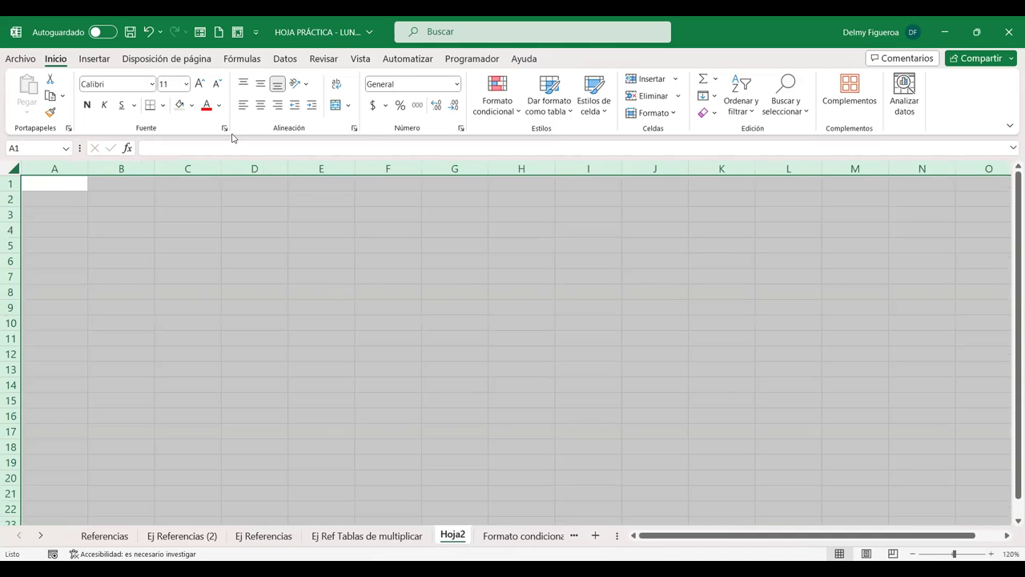
click(200, 84)
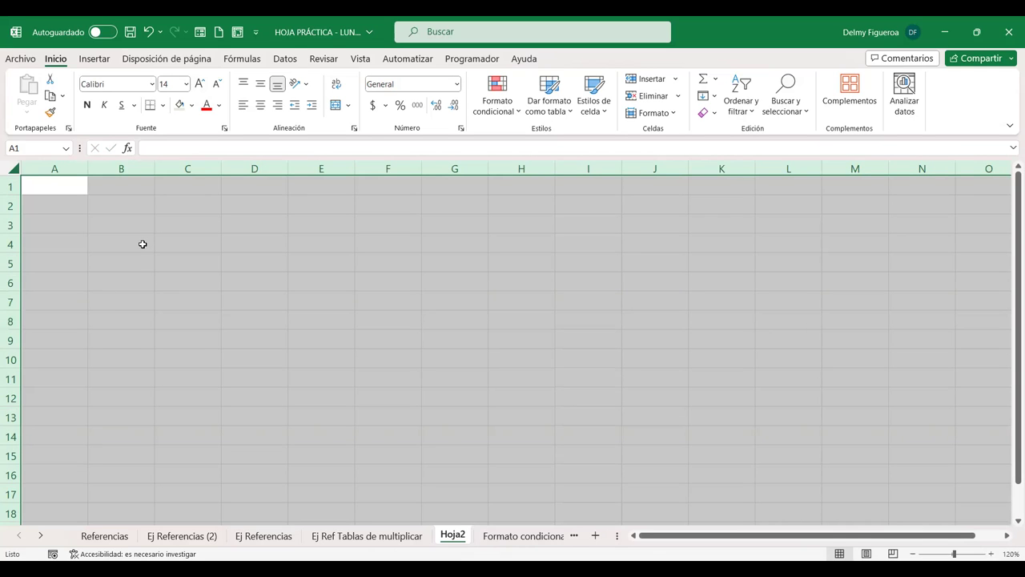
click(74, 188)
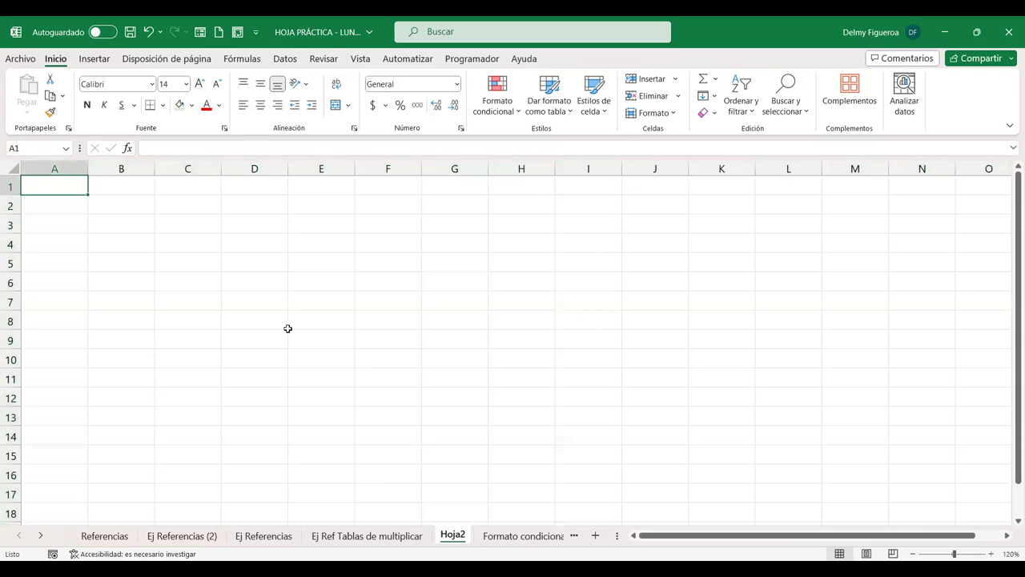
click(413, 539)
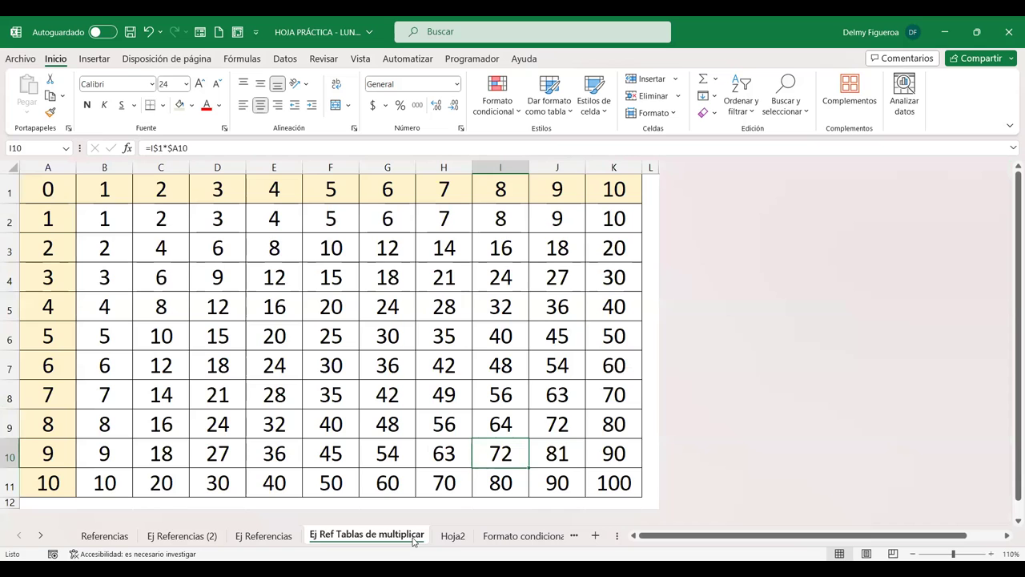
click(278, 535)
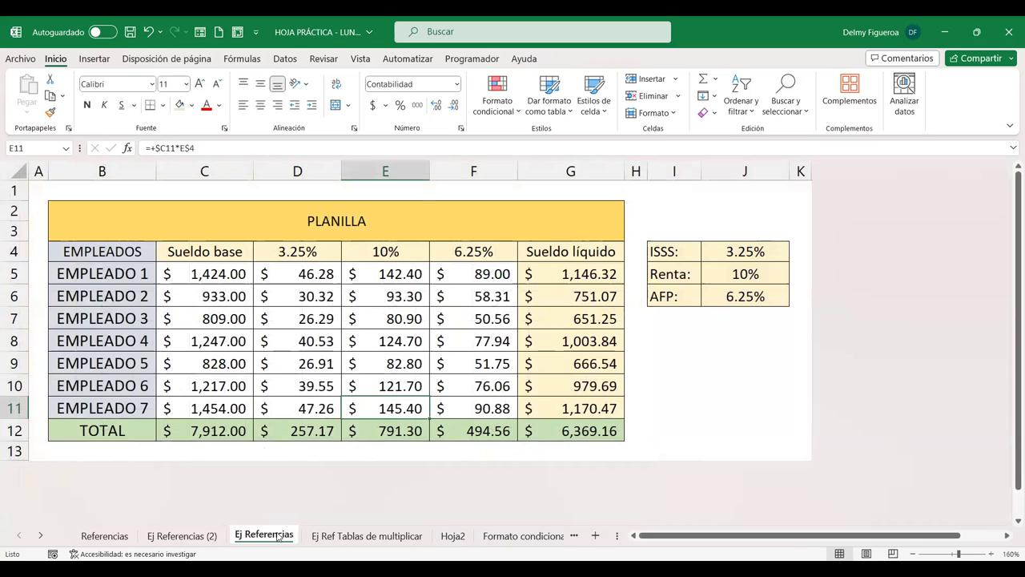
click(181, 535)
click(114, 540)
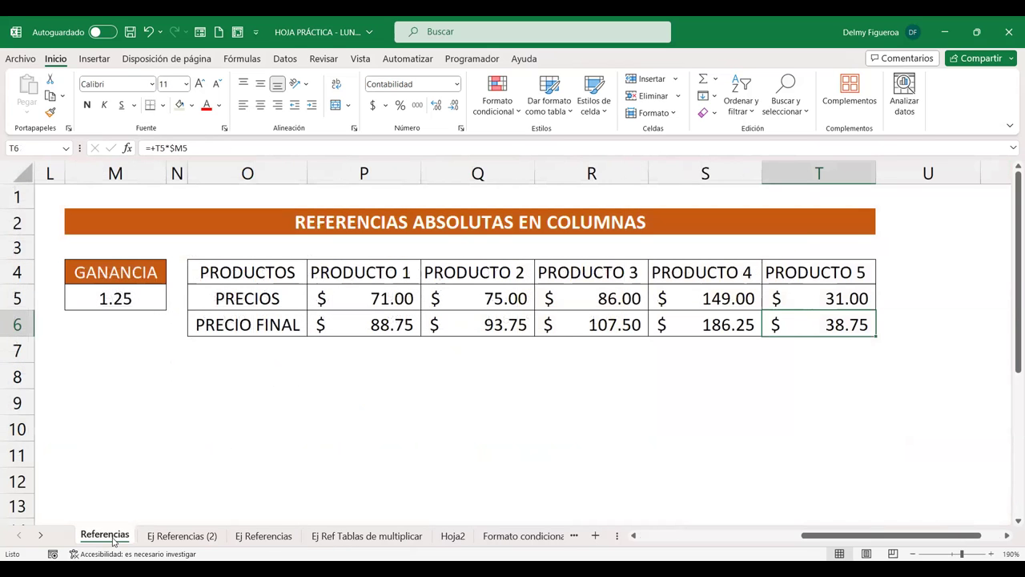
click(740, 543)
click(453, 536)
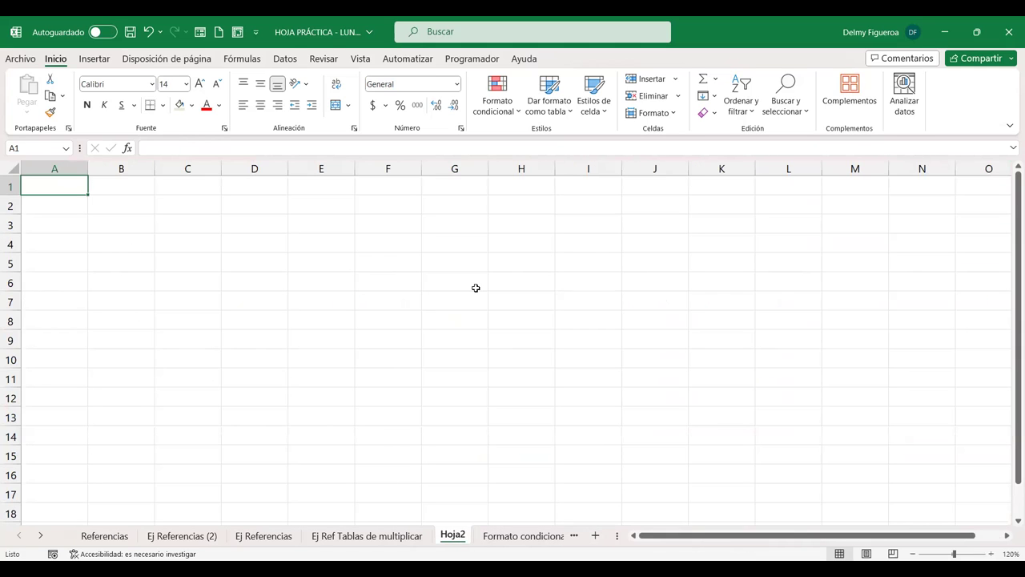
Enter the labels Proyecciones in A1 and Porcentajes in A2 on Hoja2.
text(Proyecciones)
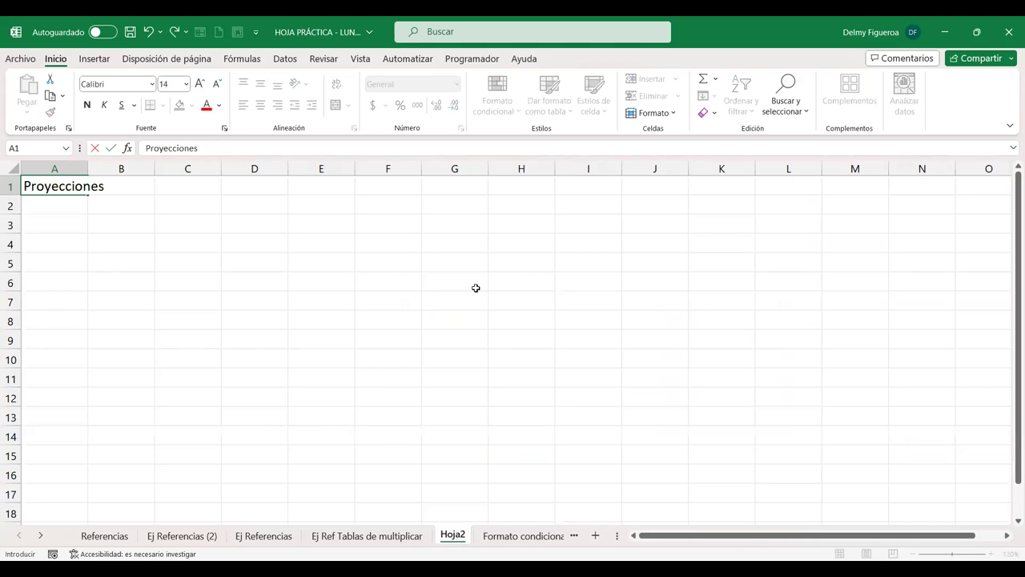
key(Return)
text(Porce)
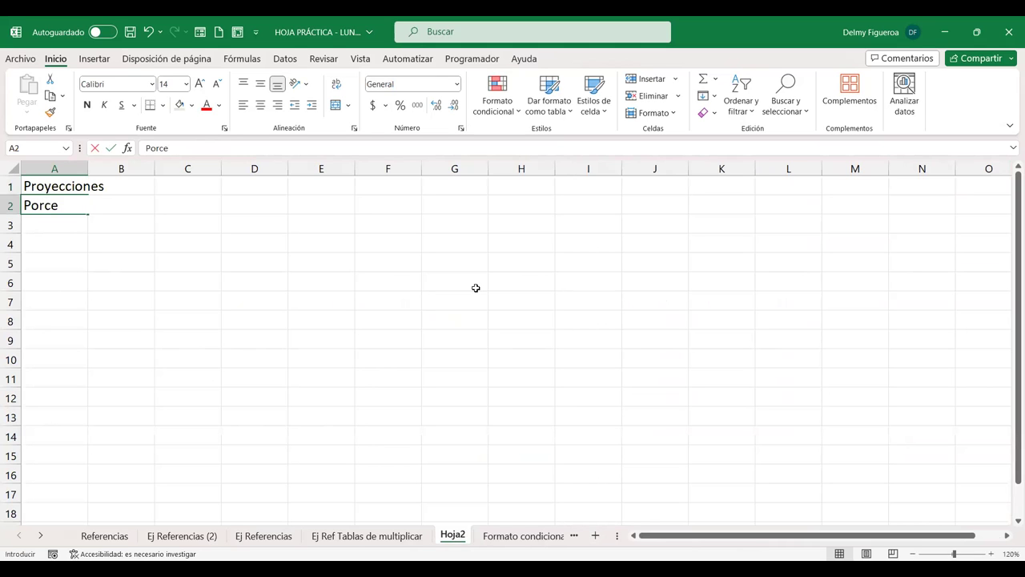
text(ntajes)
key(Return)
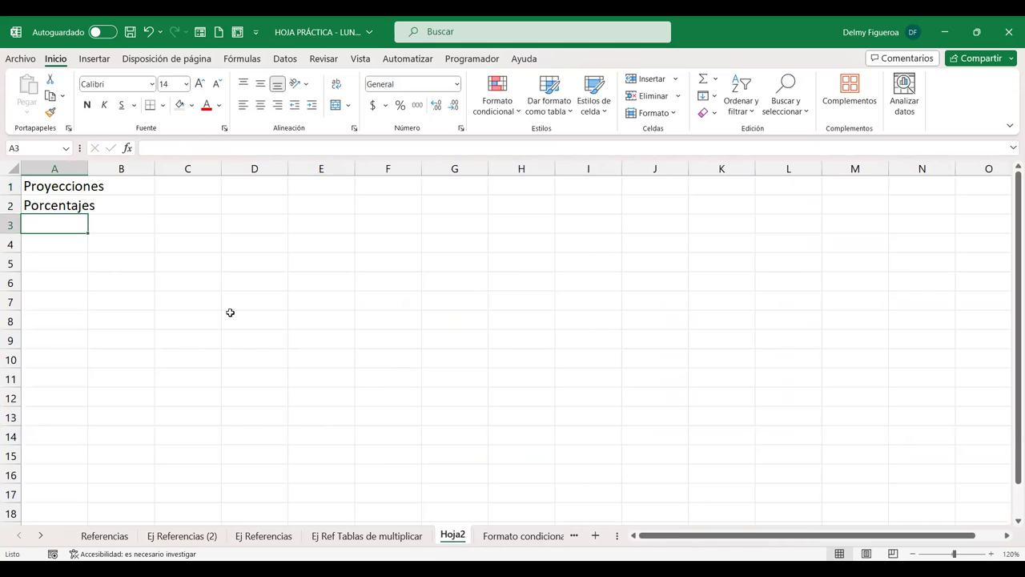
Enter the header Ventas 2022 in A4 and fit column A's width to its contents.
click(69, 248)
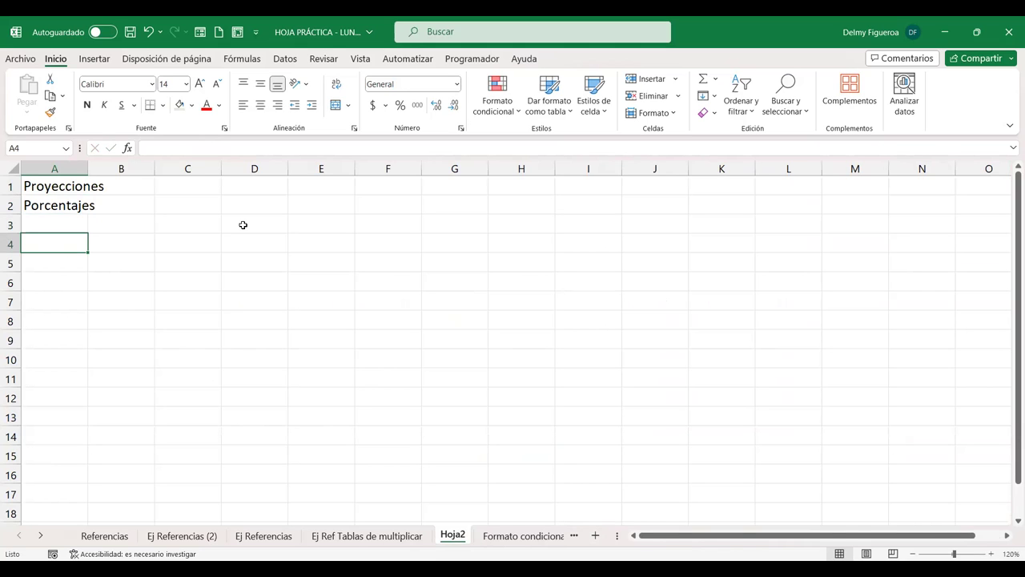
text(Ventas)
key(Tab)
key(shift+Tab)
key(F2)
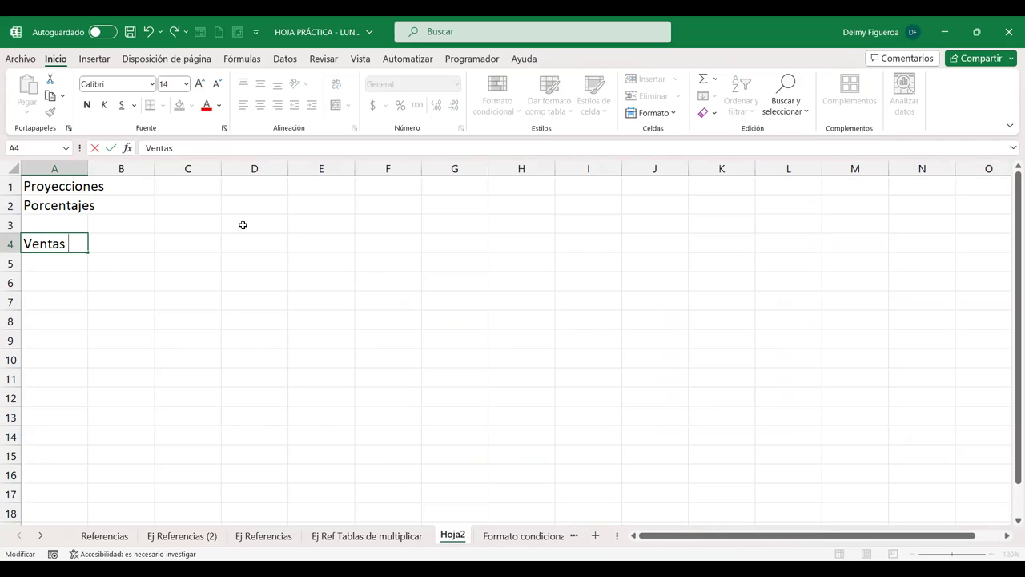
text(2022)
key(Return)
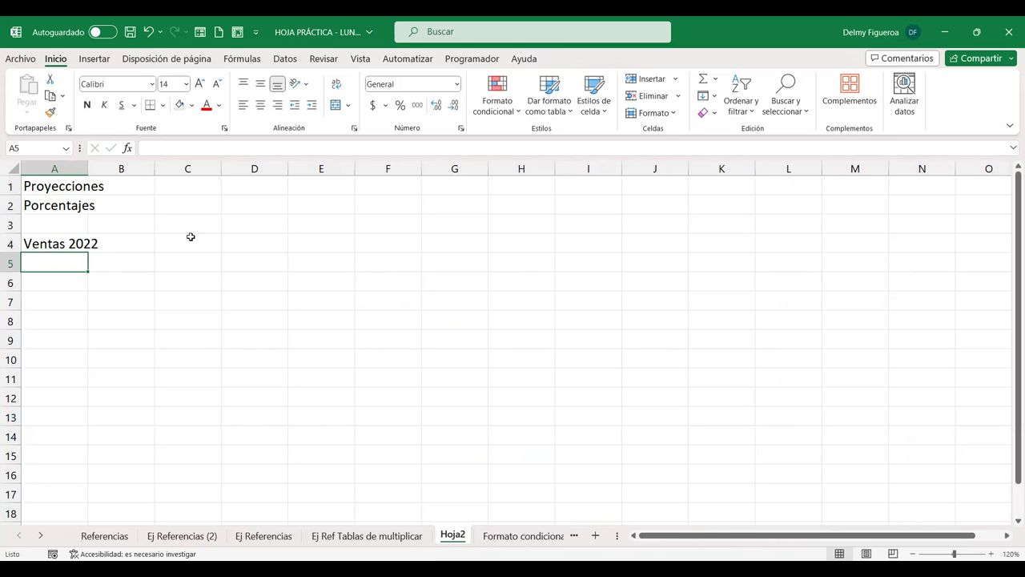
double_click(89, 163)
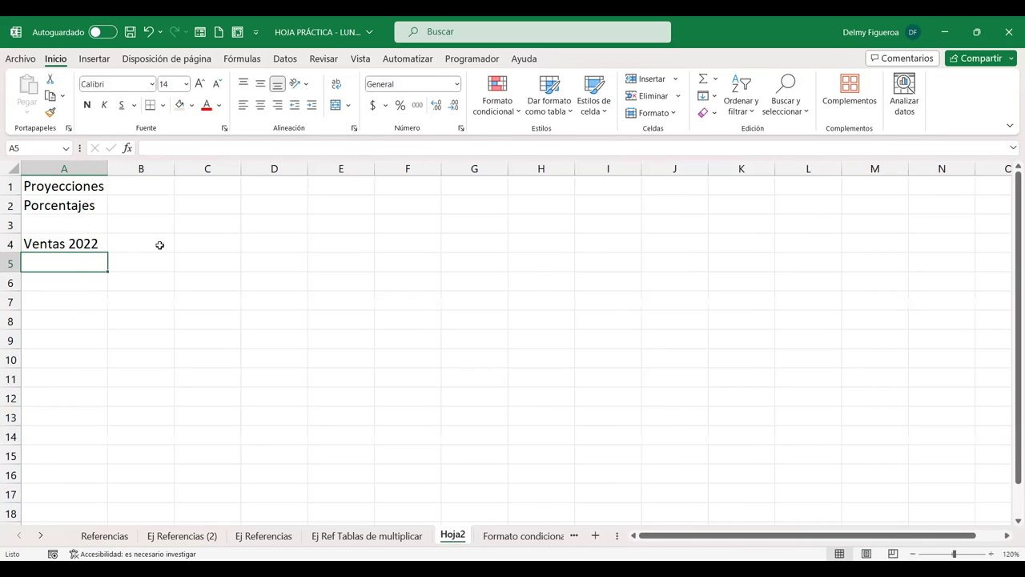
Enter Enero in B4, fill the months across row 4 to Diciembre in M4, and fit column L to its text.
click(160, 245)
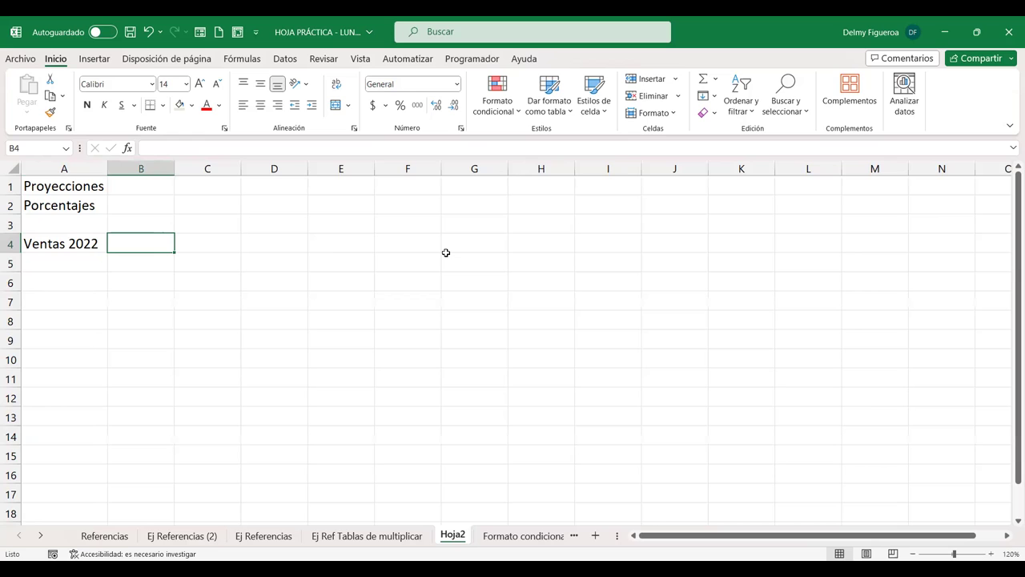
text(Ene)
key(Tab)
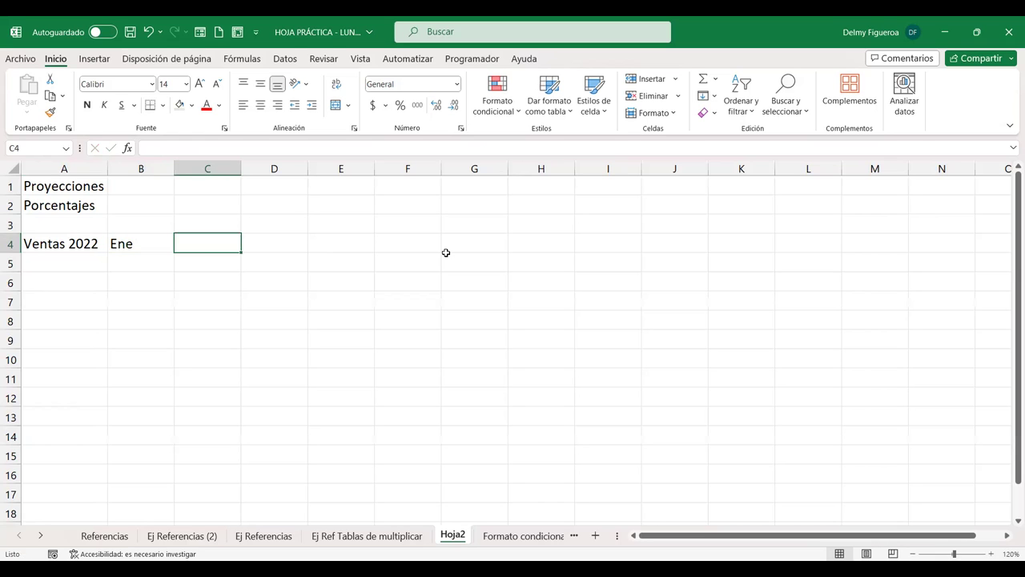
click(147, 244)
text(Enero)
key(Tab)
click(147, 243)
drag(174, 254, 278, 258)
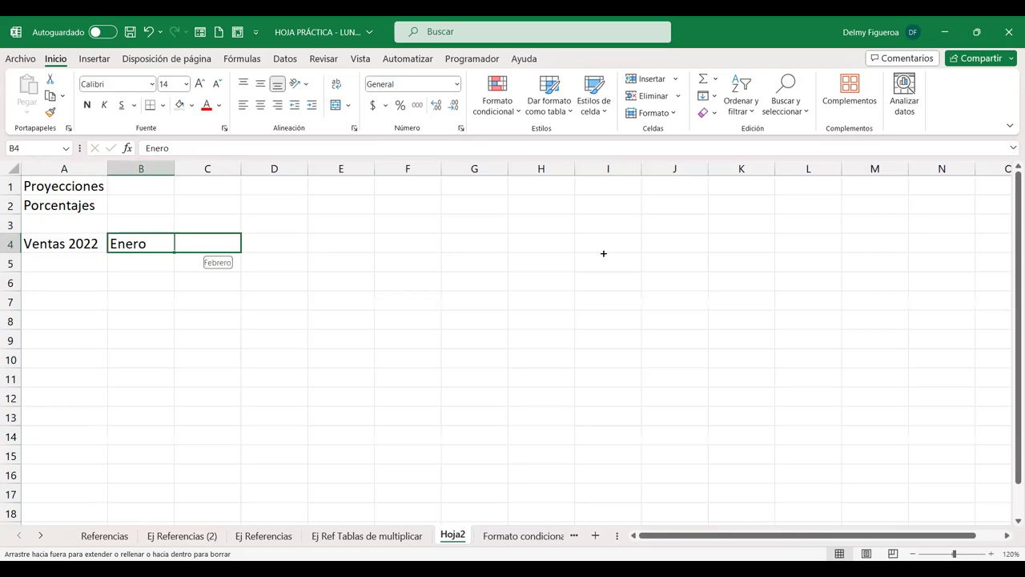
drag(825, 252, 884, 255)
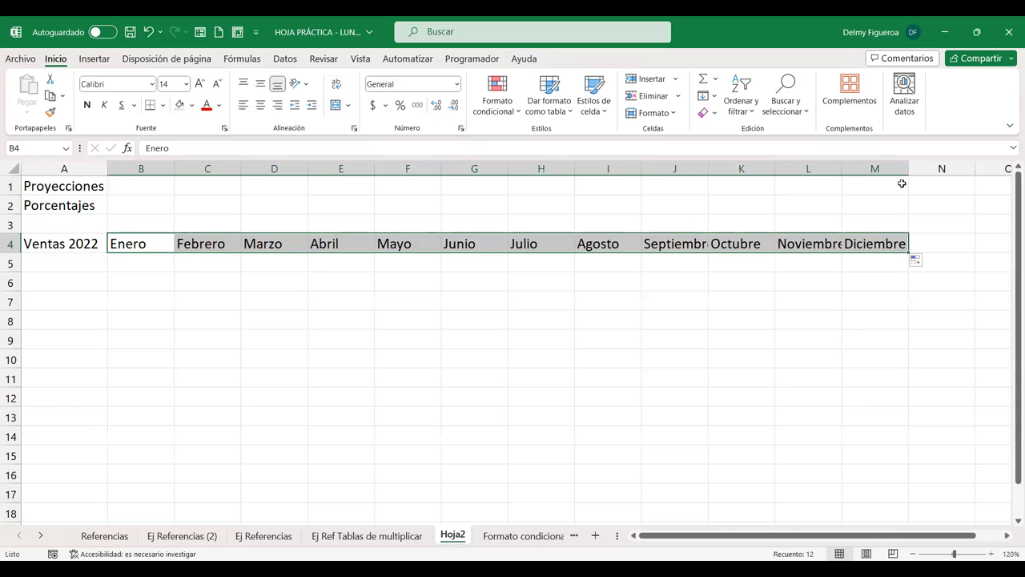
double_click(842, 168)
Enter 10000 in A5 and give it the accounting format with the $ symbol and two decimal places.
click(64, 263)
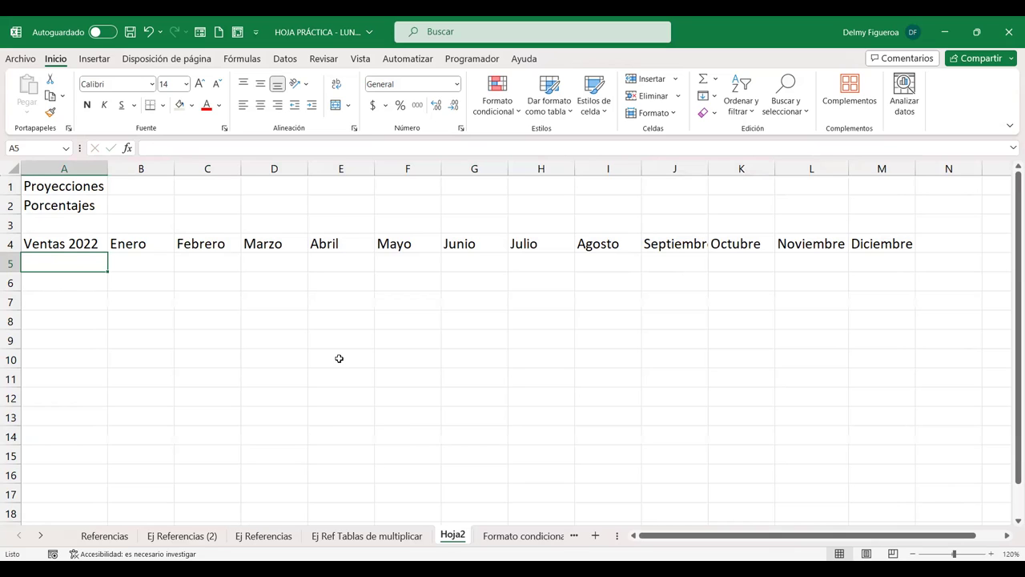
text(10000)
key(ctrl+Return)
click(374, 109)
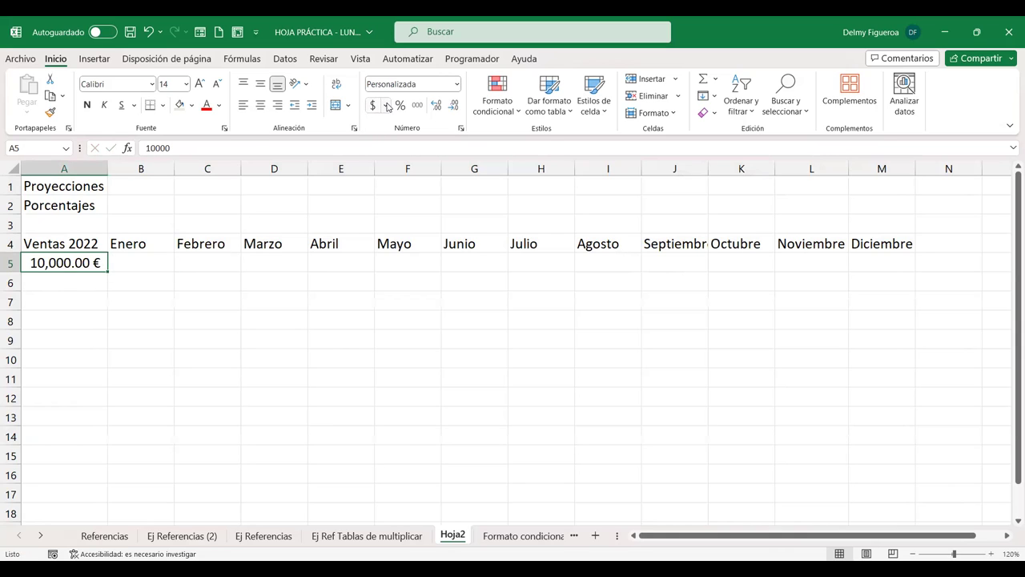
click(384, 105)
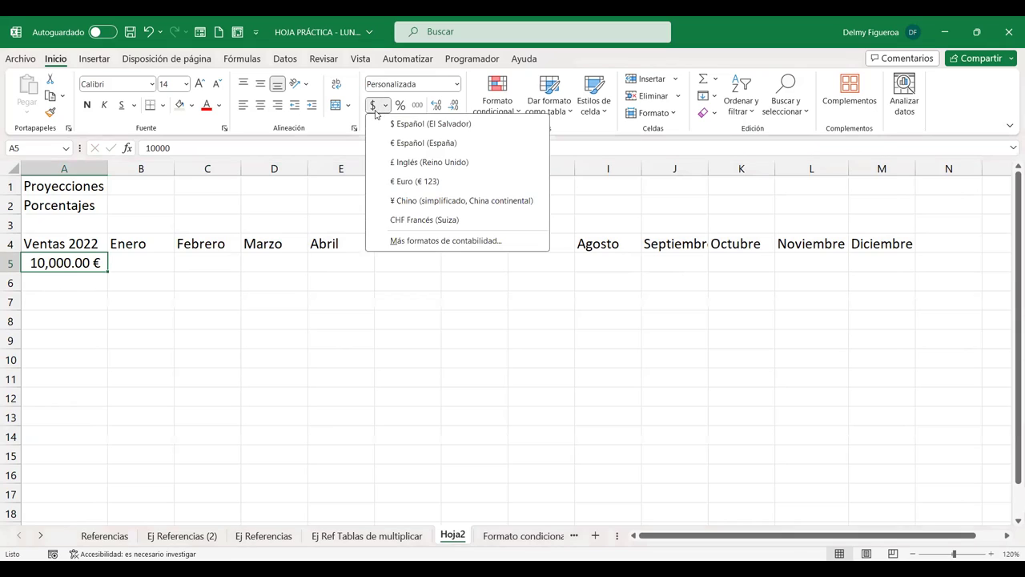
click(372, 106)
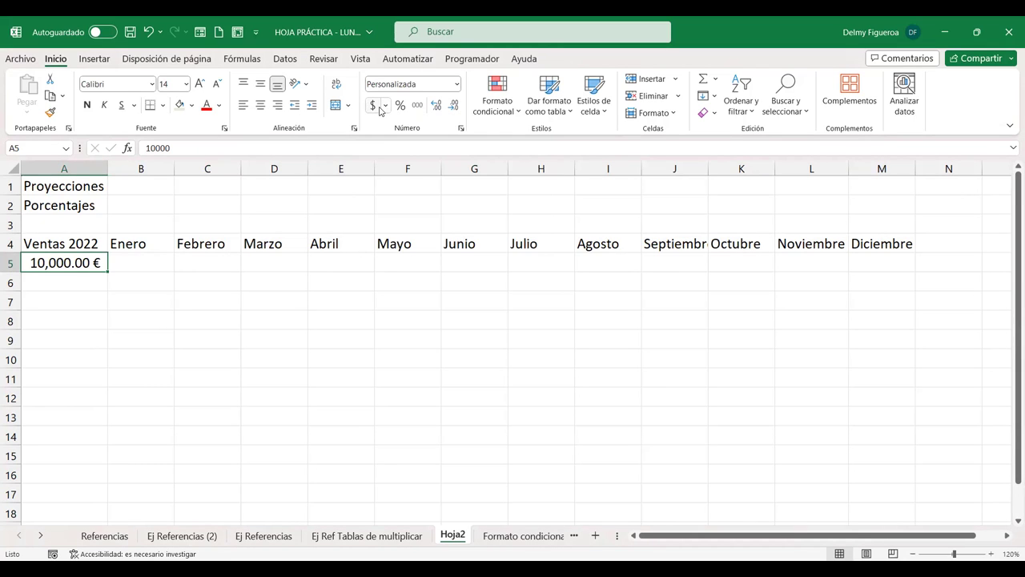
click(386, 106)
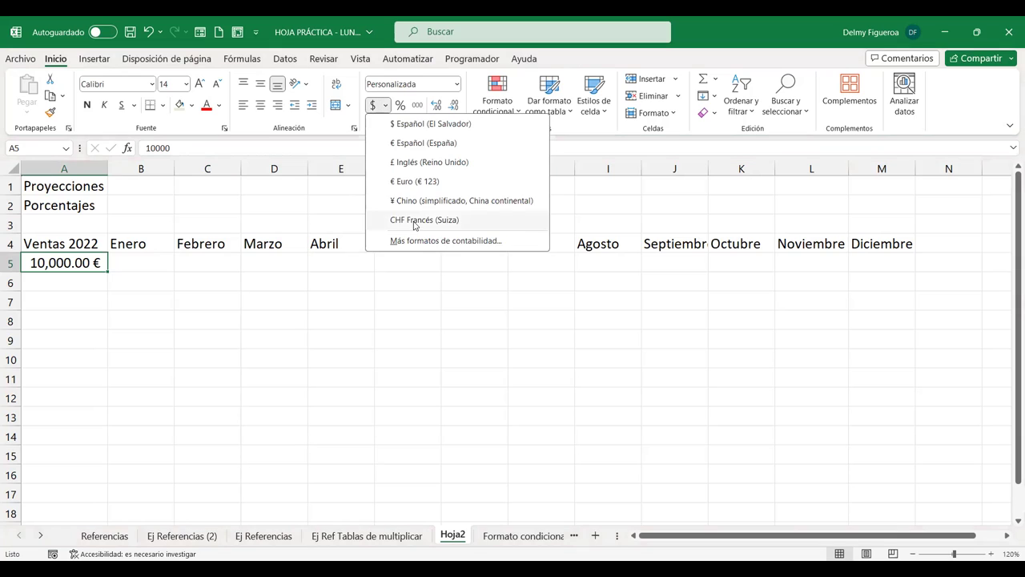
click(650, 307)
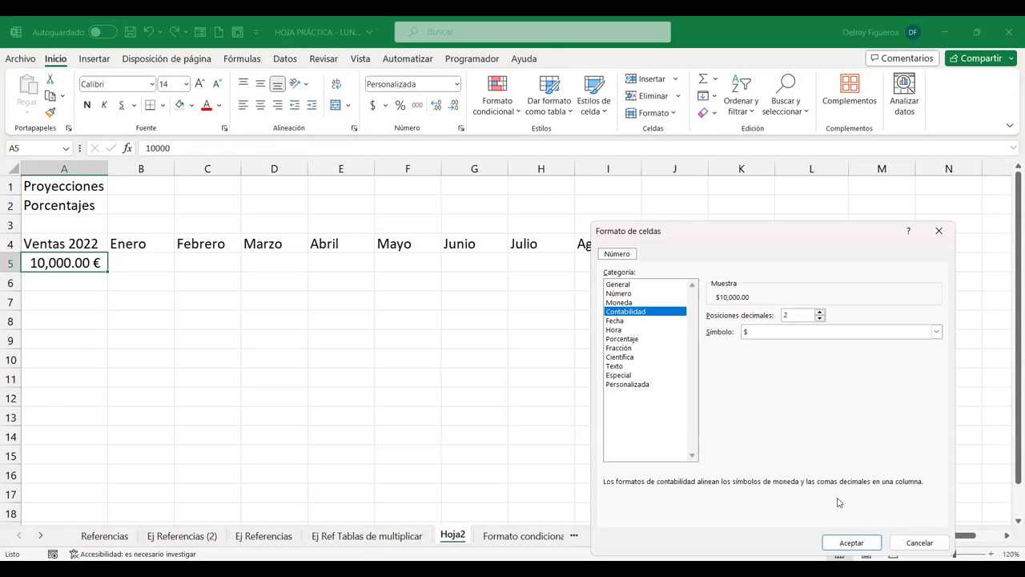
click(860, 545)
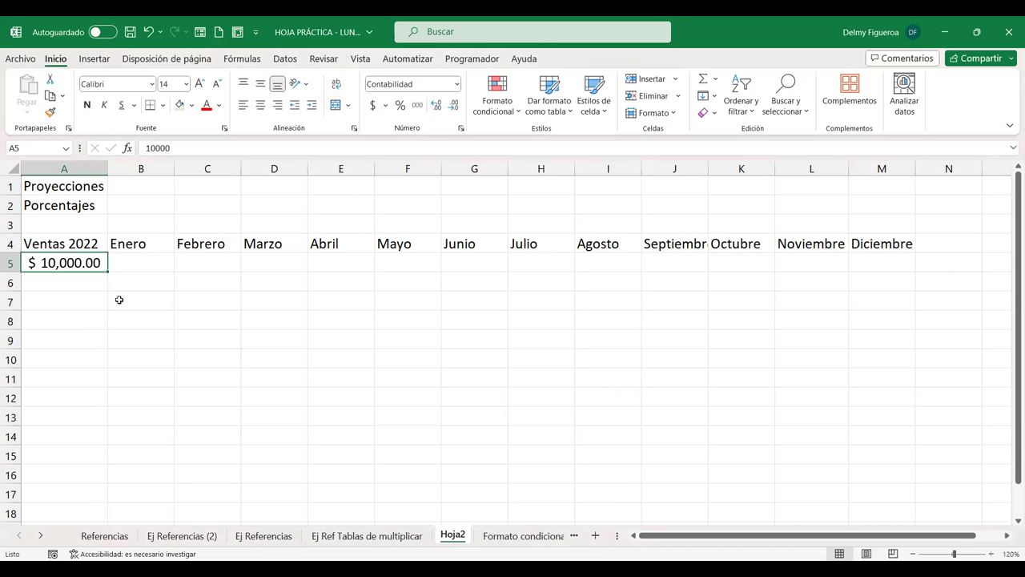
Move the 10,000.00 amount from A5 down to A6.
key(ctrl+x)
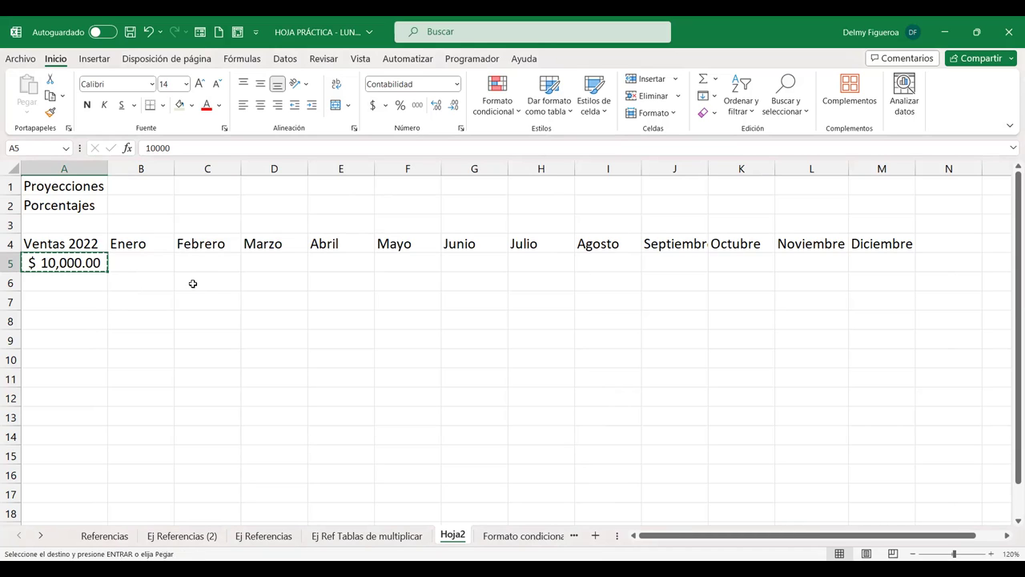
key(Down)
key(ctrl+v)
Enter the formula +ALEATORIO.ENTRE(1.2;5) in B5 under Enero.
key(Up)
key(Up)
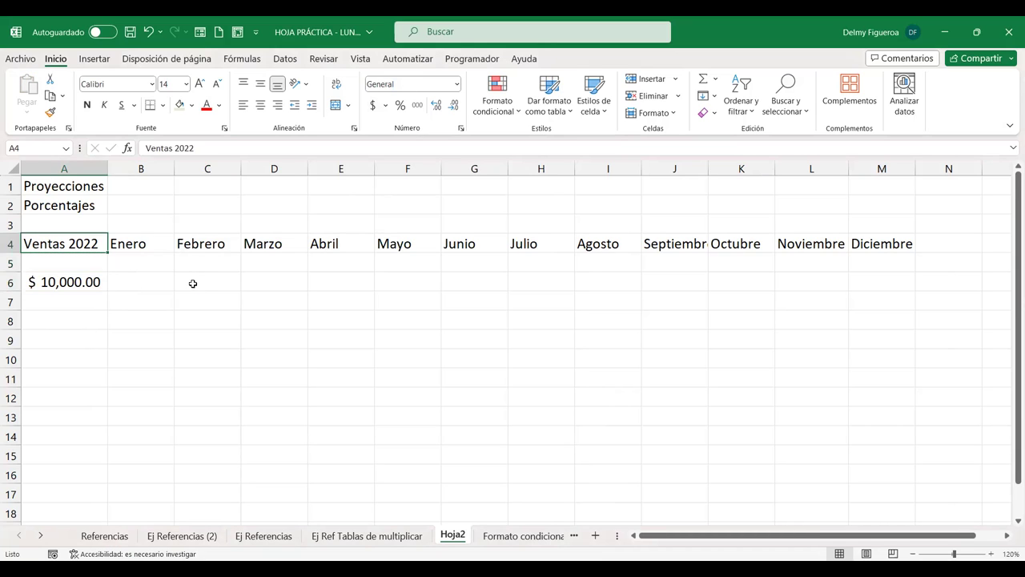
key(Right)
key(Down)
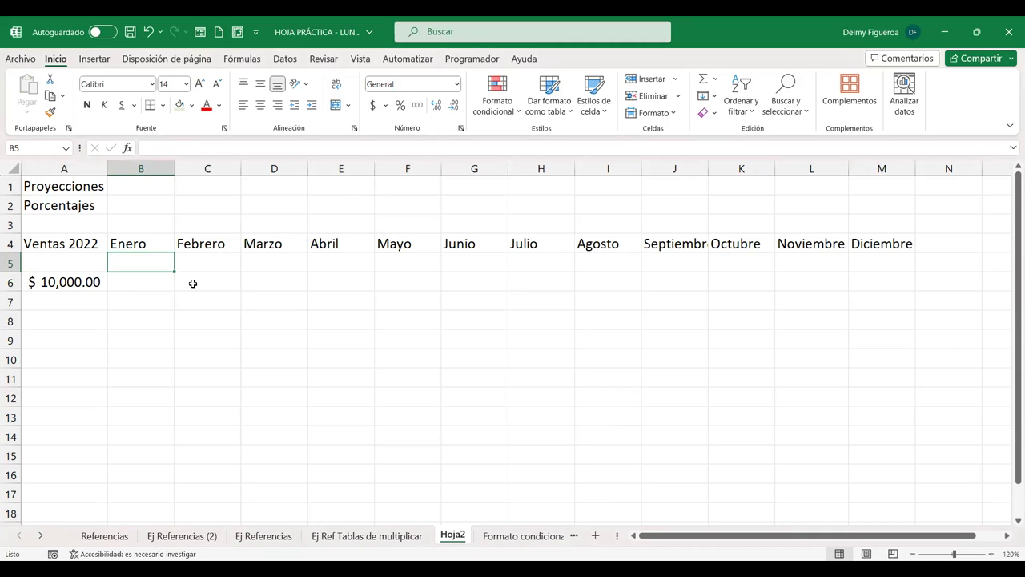
text(+)
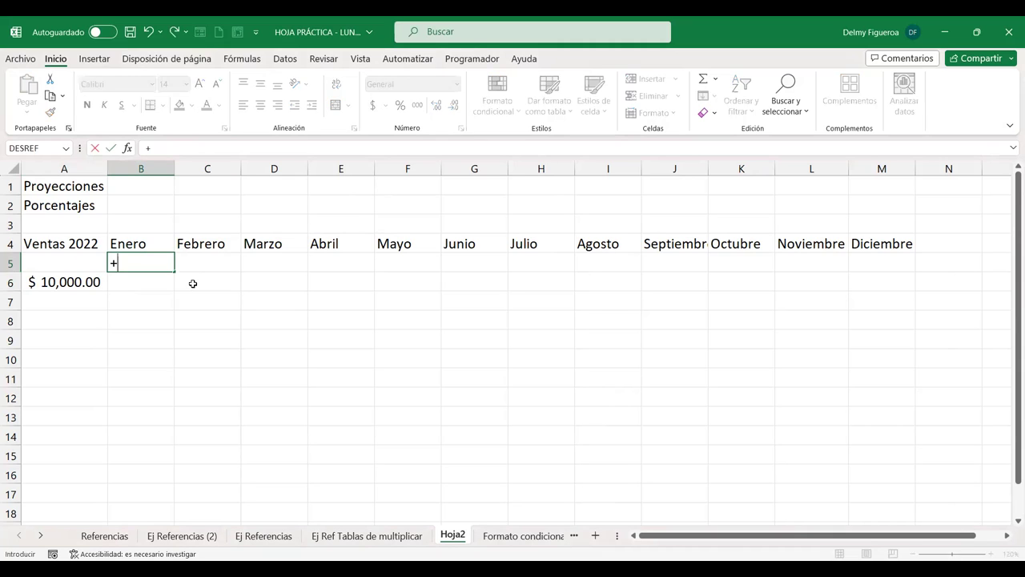
text(ale)
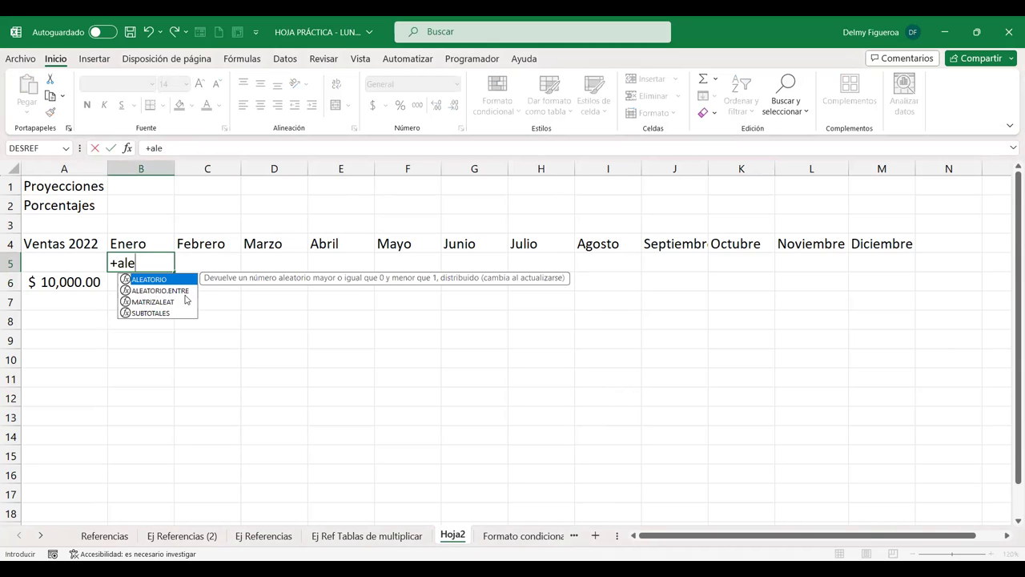
double_click(185, 291)
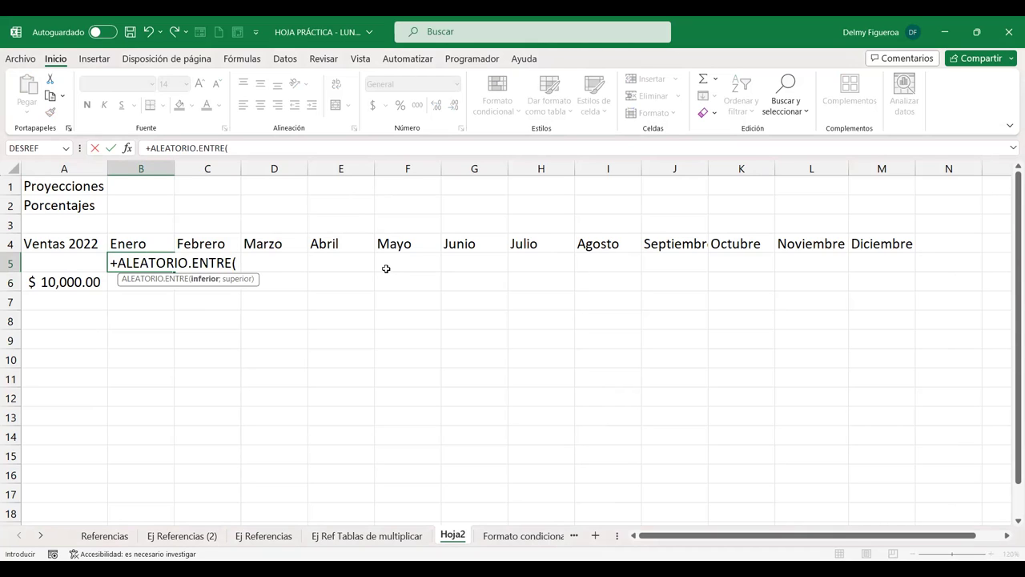
text(1.2;5))
key(Return)
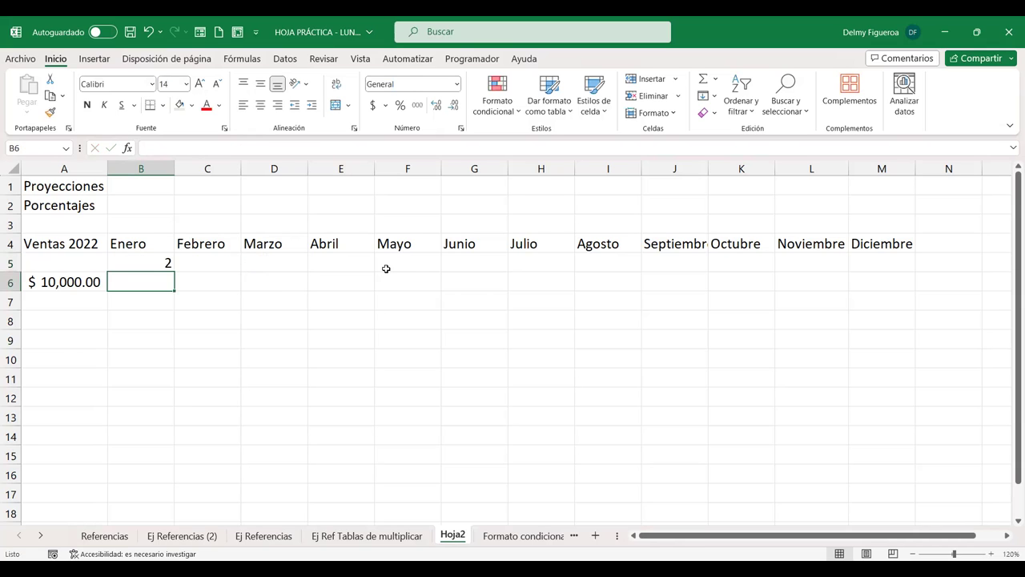
Copy the ALEATORIO.ENTRE formula from B5 across C5:M5, through Diciembre.
key(Up)
key(ctrl+c)
key(Right)
key(shift+Right)
key(shift+Right)
key(shift+Right)
key(shift+Right)
key(shift+Right)
key(shift+Right)
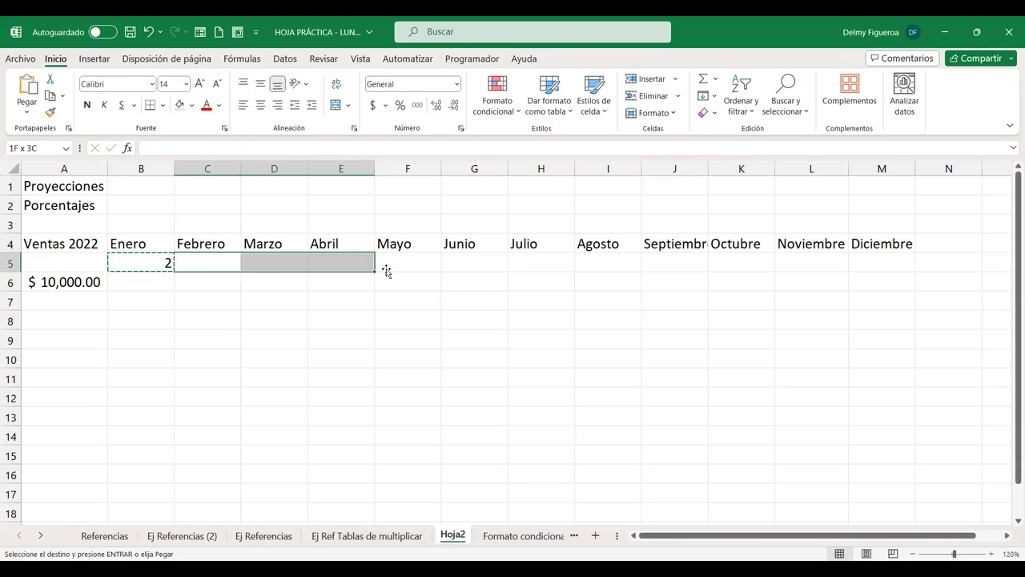
key(shift+Right)
key(shift+Right)
key(shift+Right)
key(shift+Right)
key(ctrl+v)
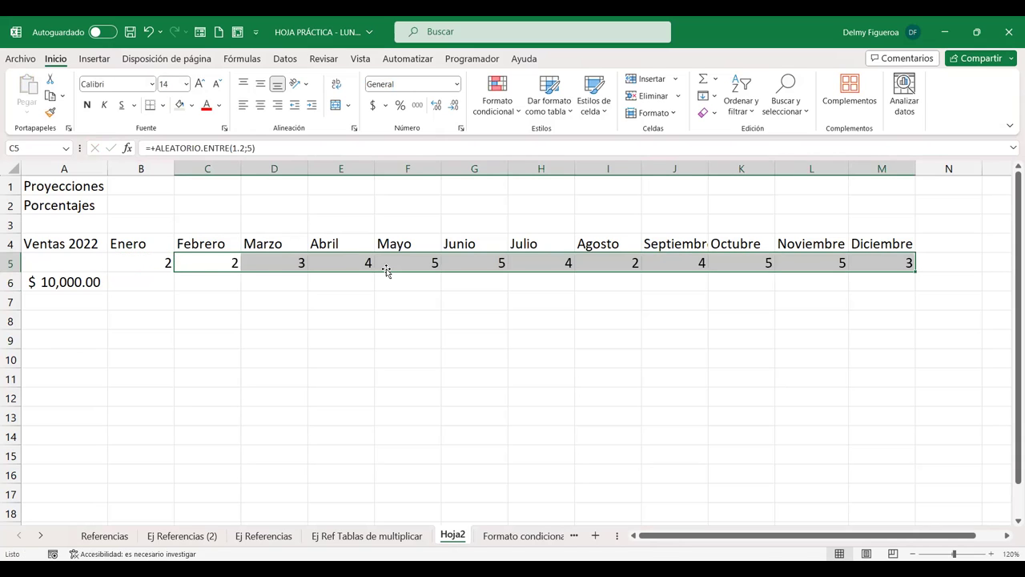
Format the monthly values in B5:M5 with one decimal place.
drag(156, 262, 911, 262)
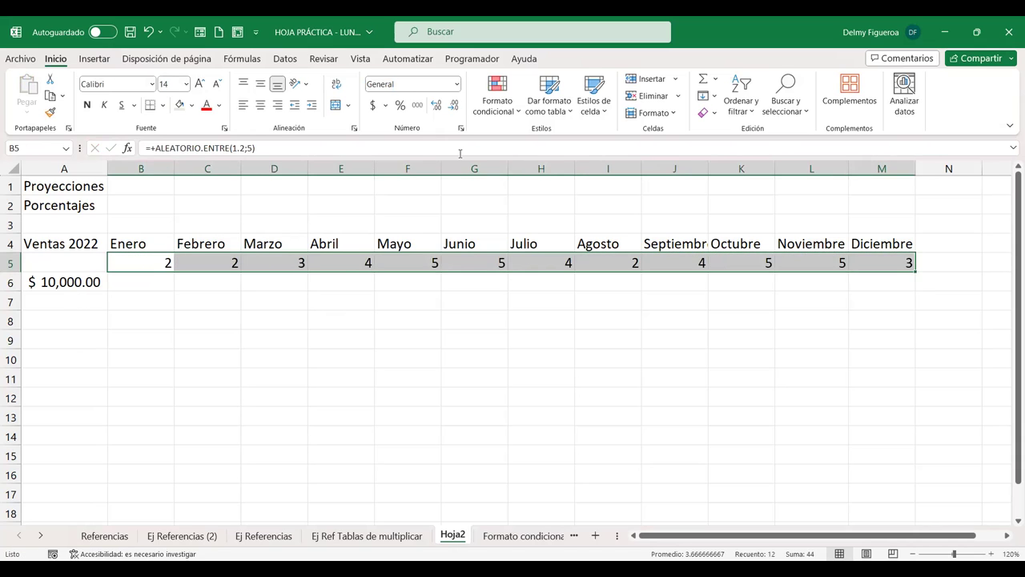
click(434, 109)
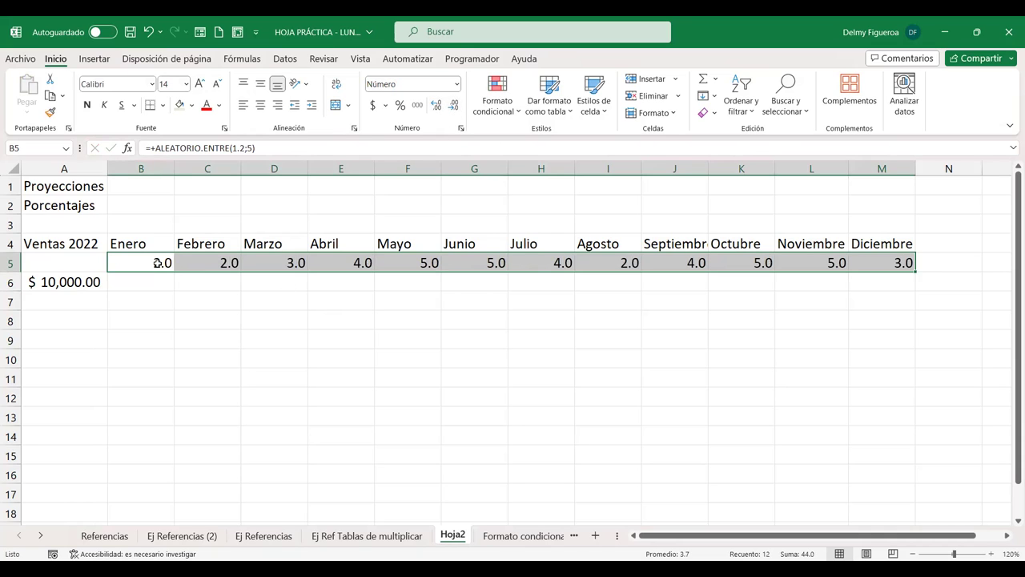
click(157, 262)
key(F2)
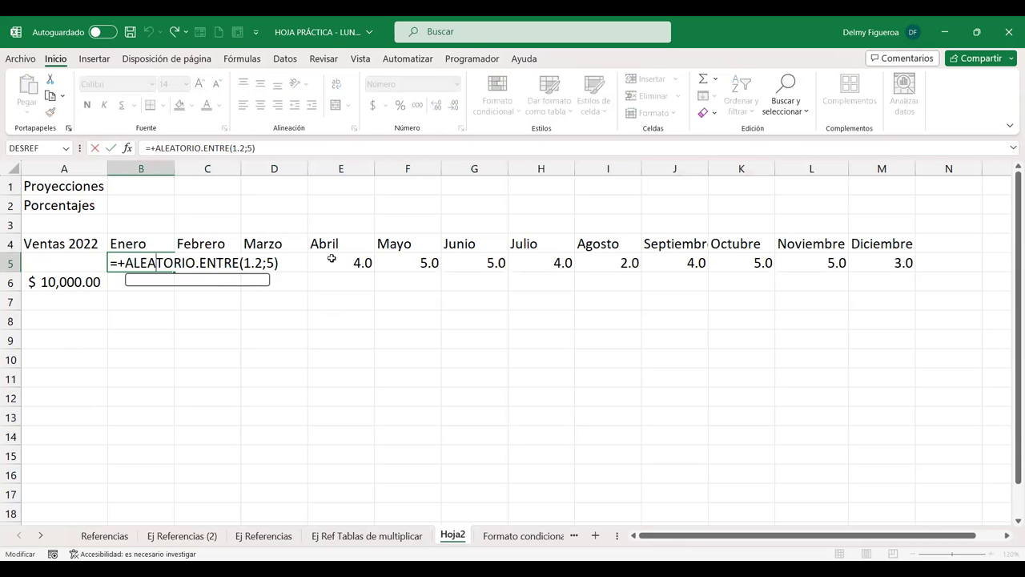
key(ctrl+Return)
key(F2)
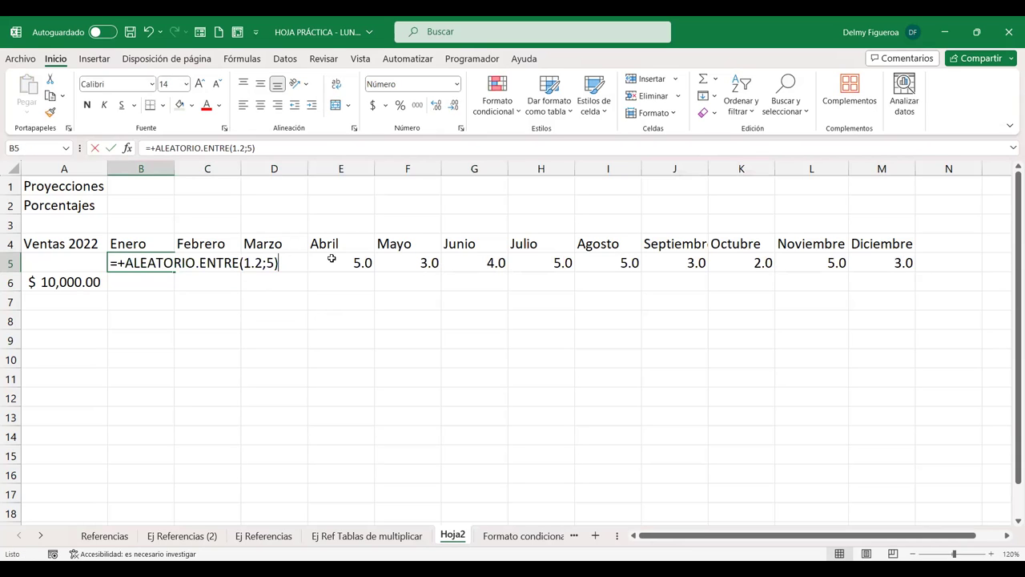
key(Escape)
Replace the formula in B5 with +ALEATORIO()*5, accepting the suggested multiplication sign.
text(+ale)
double_click(159, 282)
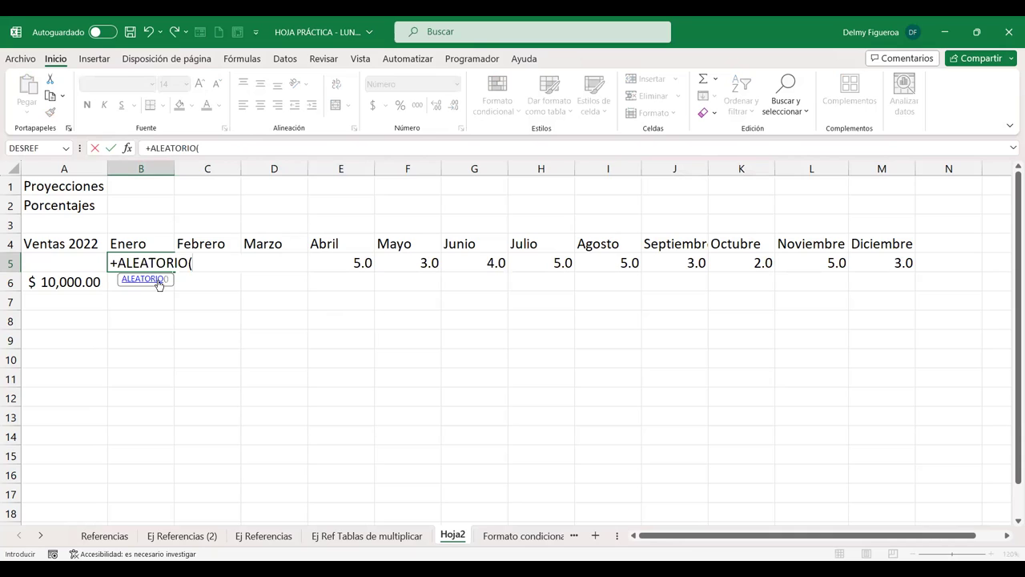
text())
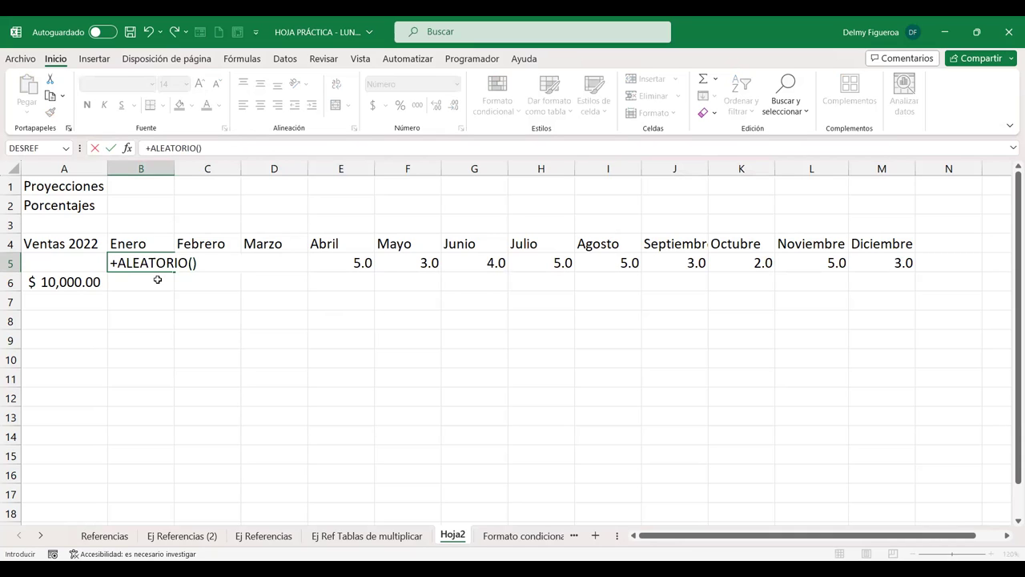
text(5)
key(Return)
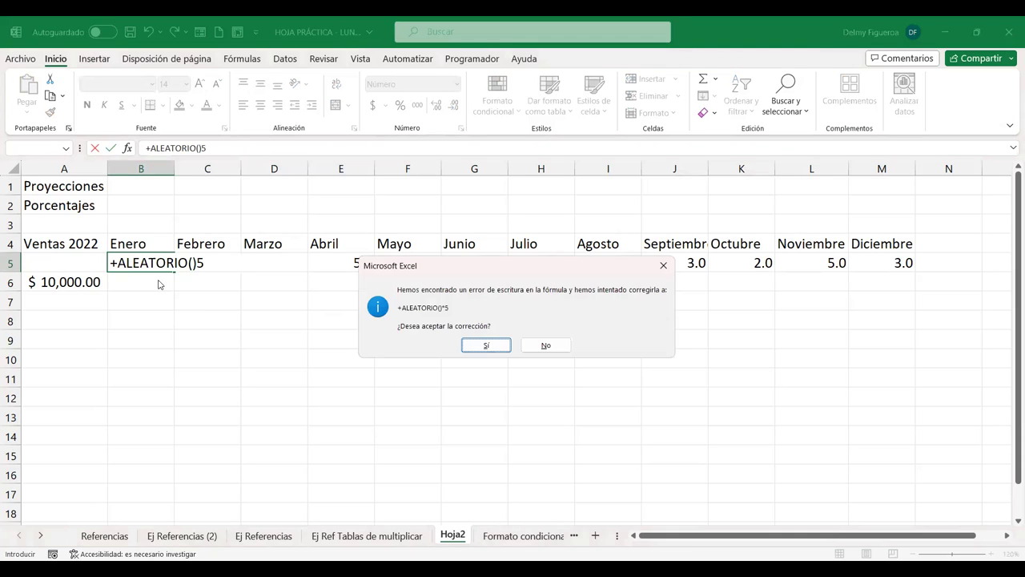
key(Return)
Copy the ALEATORIO()*5 formula from B5 across C5:M5, through Diciembre.
key(Up)
key(ctrl+c)
key(Right)
key(shift+Right)
key(shift+Right)
key(shift+Right)
key(shift+Right)
key(shift+Right)
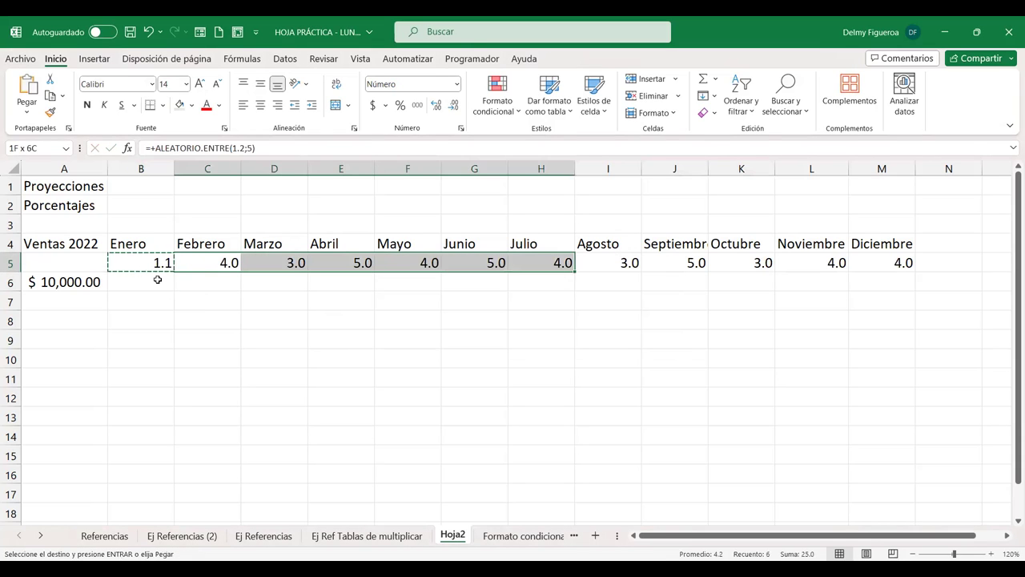
key(shift+Right)
key(shift+Right)
key(shift+Right)
key(shift+Right)
key(shift+Right)
key(ctrl+v)
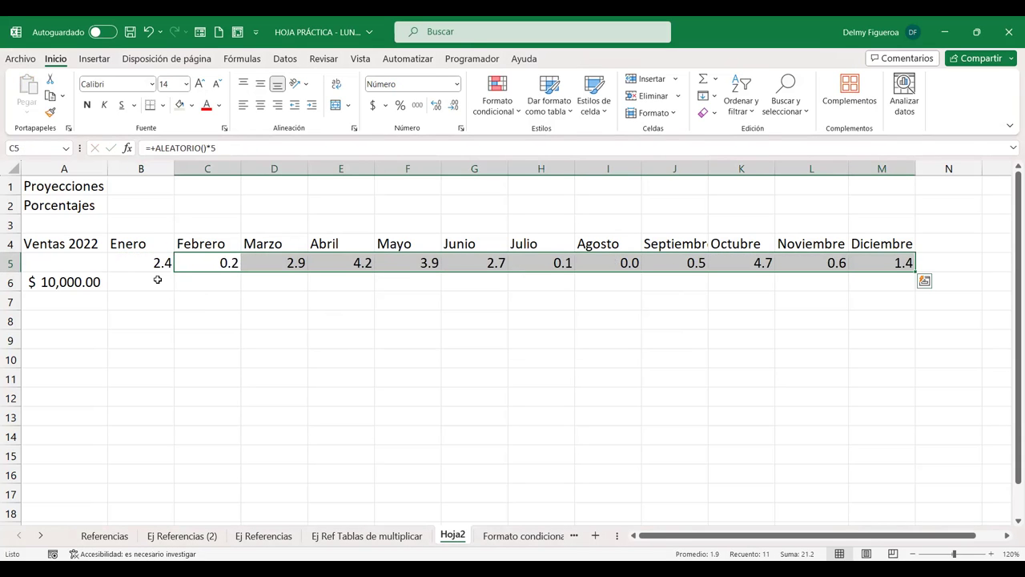
key(Left)
key(shift+Right)
key(shift+Right)
key(shift+Right)
key(shift+Right)
key(shift+Right)
key(shift+Right)
key(shift+Right)
key(shift+Right)
key(shift+Right)
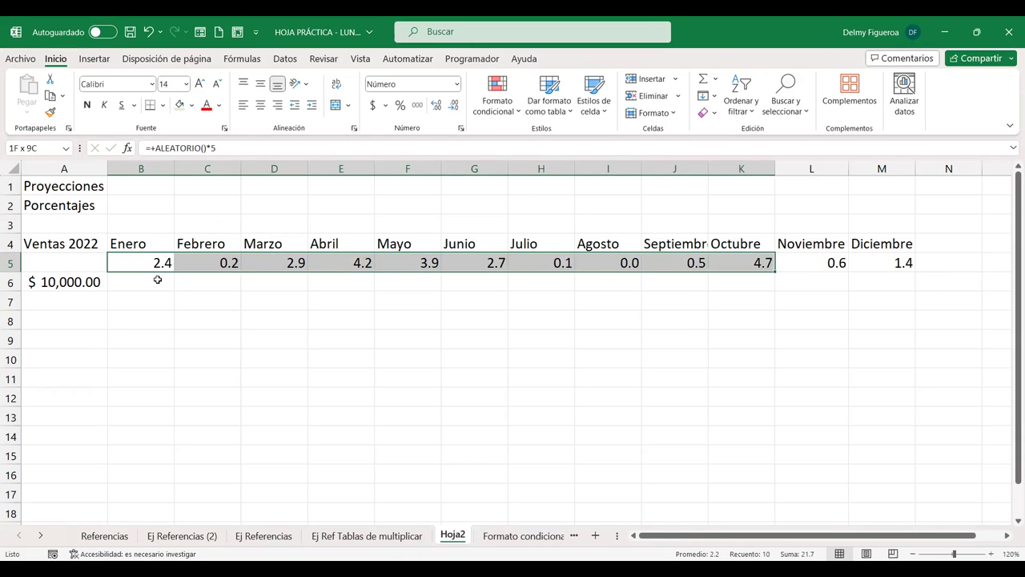
key(shift+Right)
key(shift+Right)
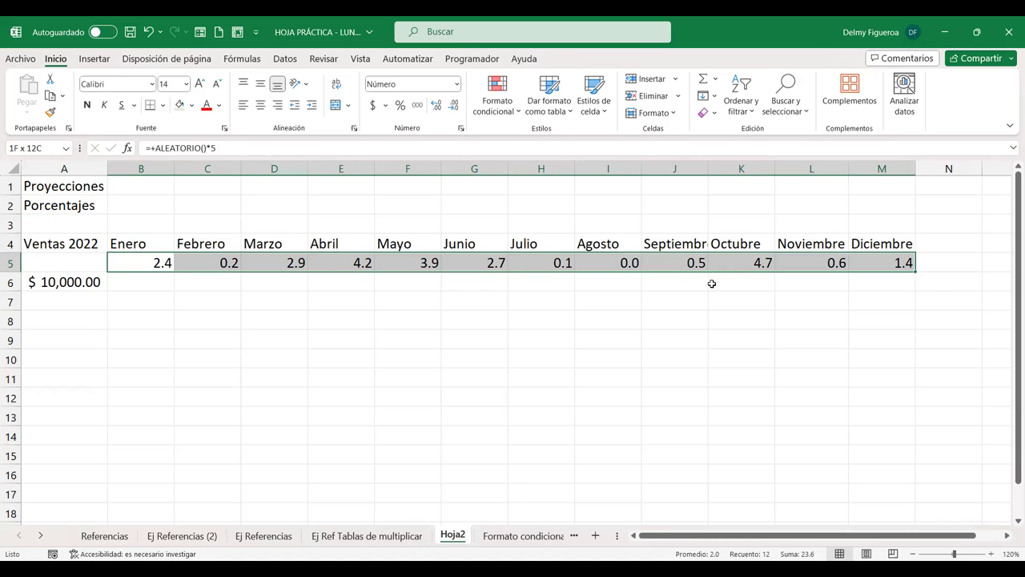
Recalculate the sheet repeatedly to generate new random values for the months in row 5.
click(617, 280)
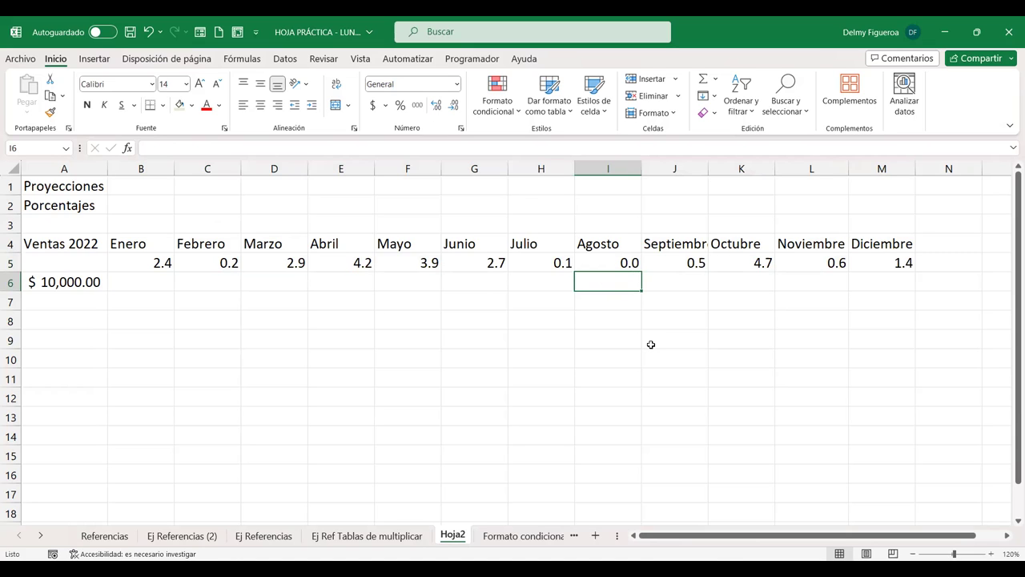
key(F9)
key(F9)
key(F9)
key(F9)
key(F9)
key(F9)
key(F9)
key(F9)
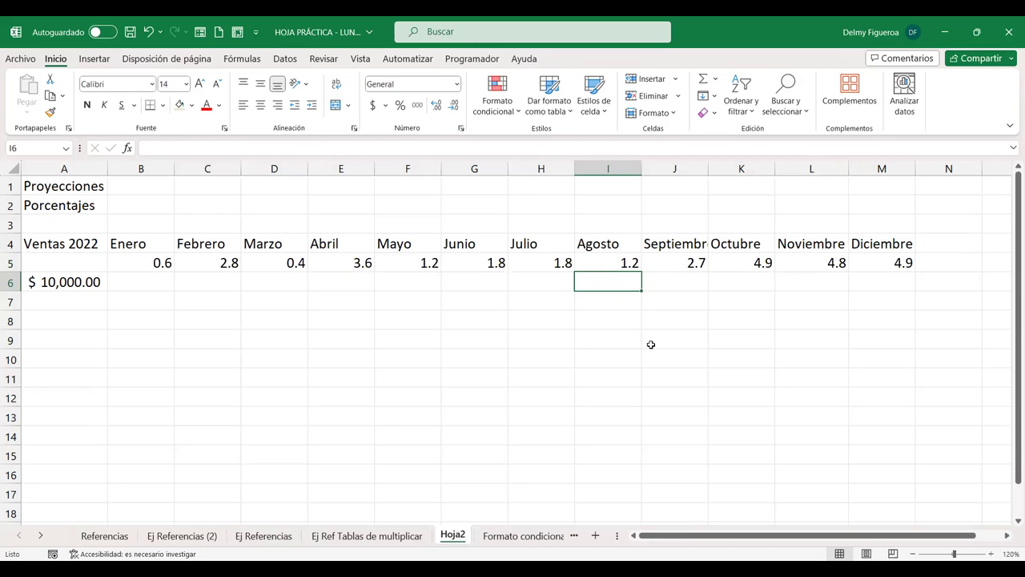
key(F9)
key(F9)
key(F9)
key(F9)
key(F9)
key(F9)
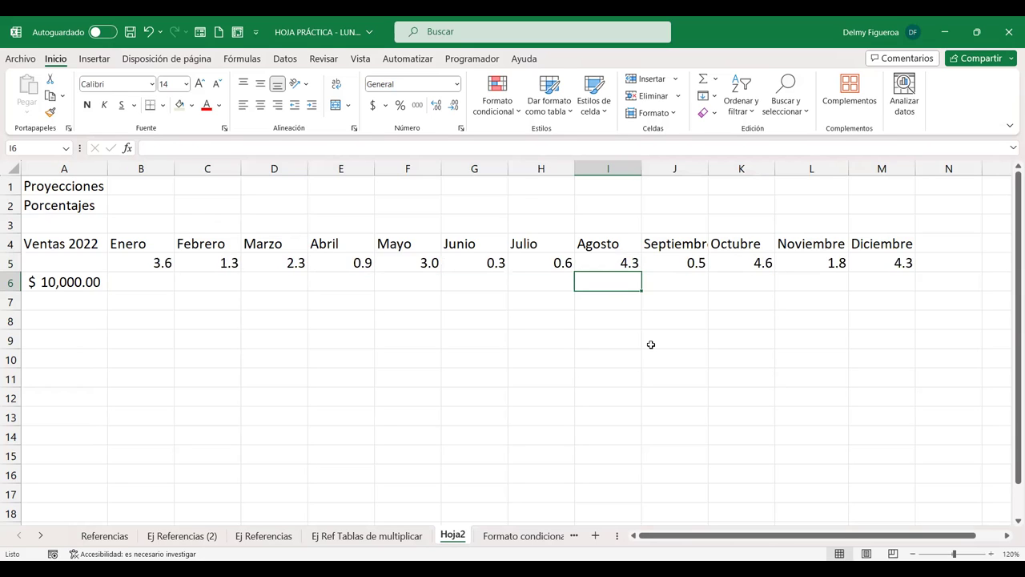
key(F9)
key(F9)
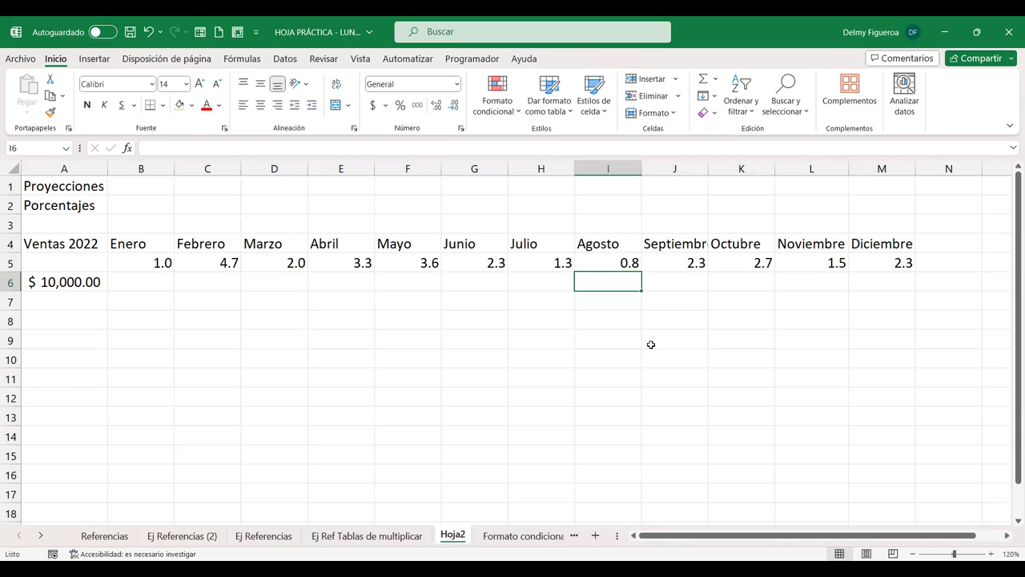
key(F9)
key(F9)
key(F9)
key(F9)
key(F9)
key(F9)
key(F9)
key(F9)
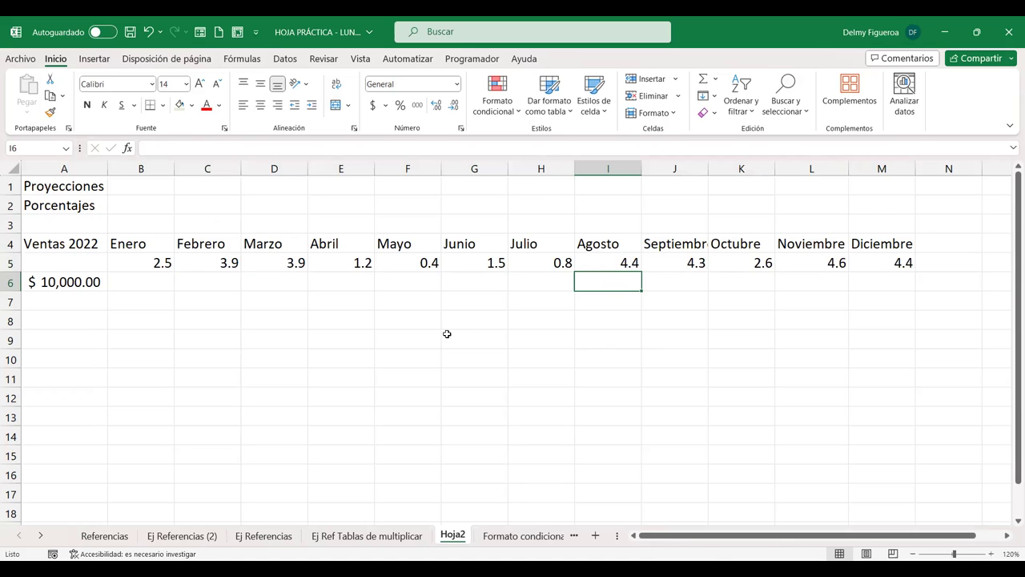
Convert the random formulas in B5:M5 to fixed values by copying and pasting them in place as values.
drag(153, 263, 910, 263)
key(ctrl+c)
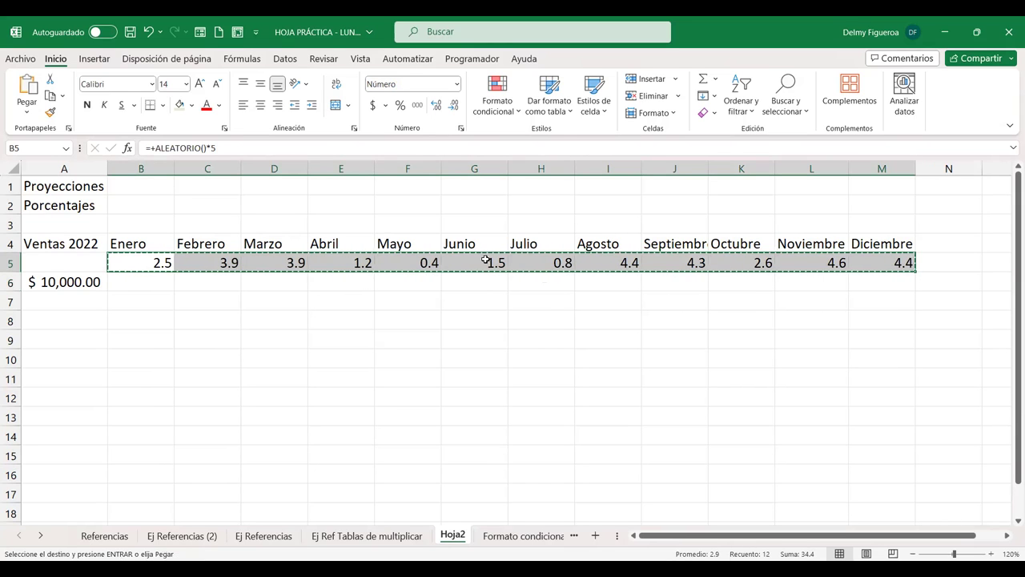
right_click(486, 260)
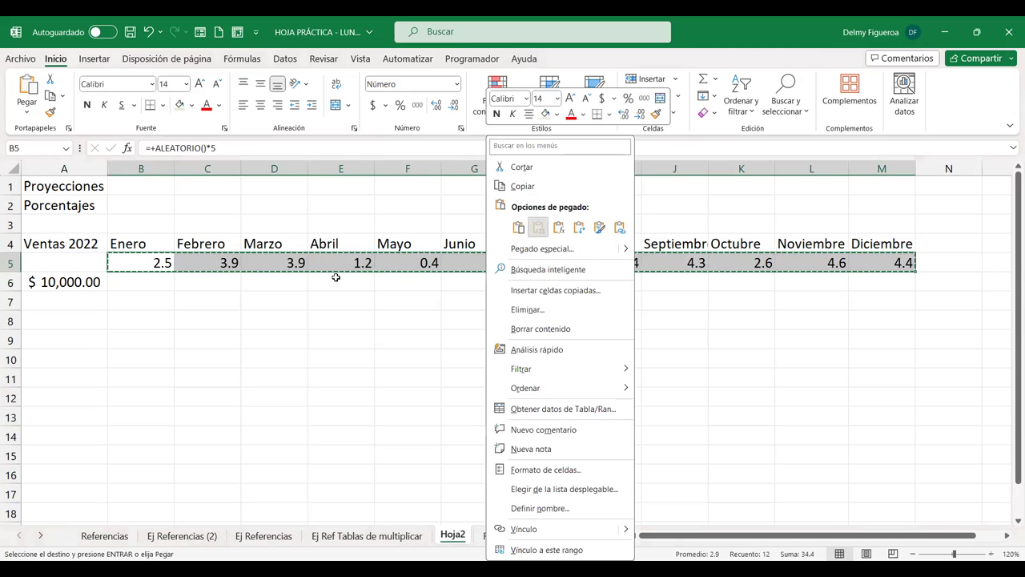
key(v)
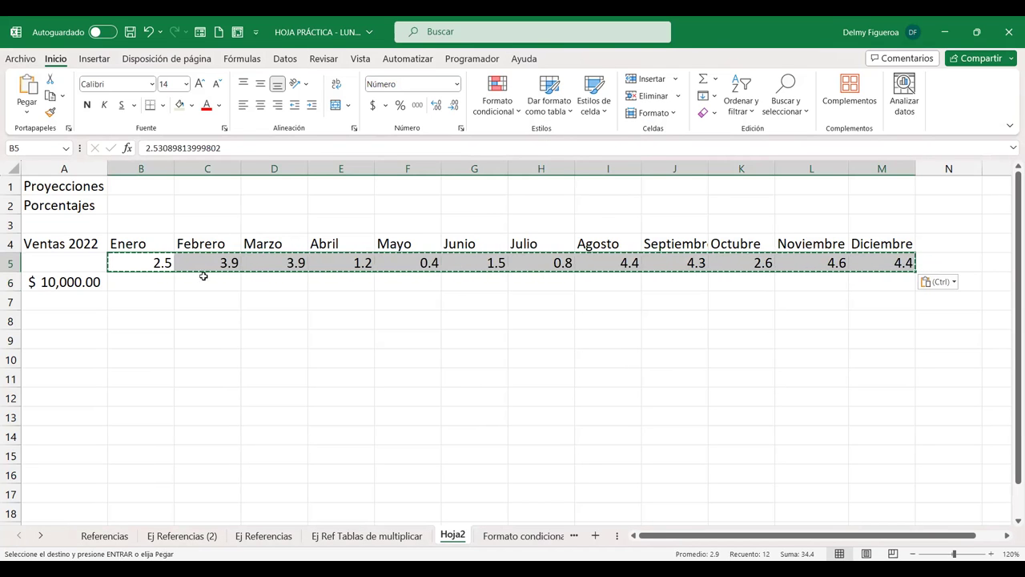
Replace the sales amount in A6 with +ALEATORIO.ENTRE(10000;50000) and copy the formula down through A13.
click(158, 261)
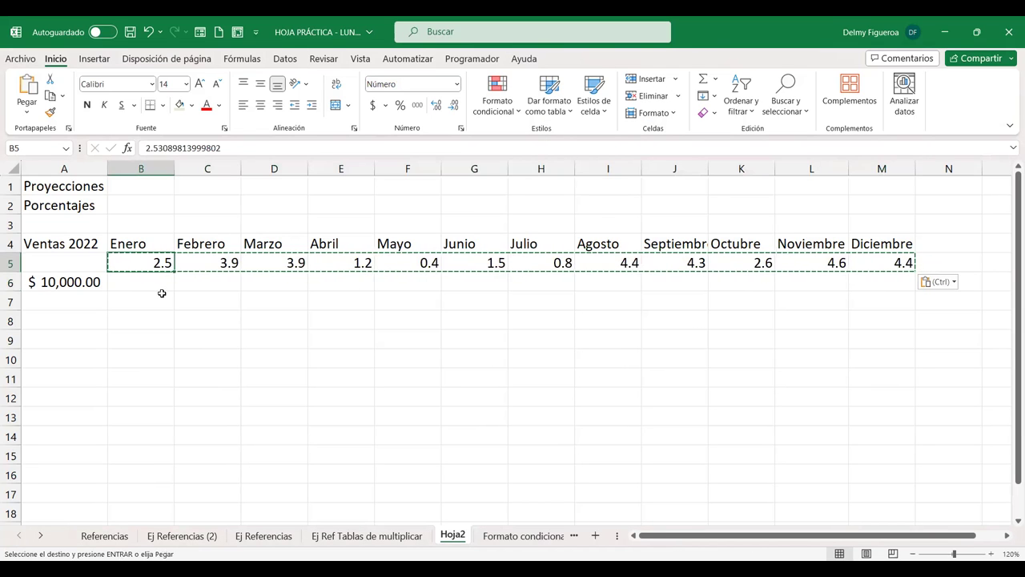
click(93, 282)
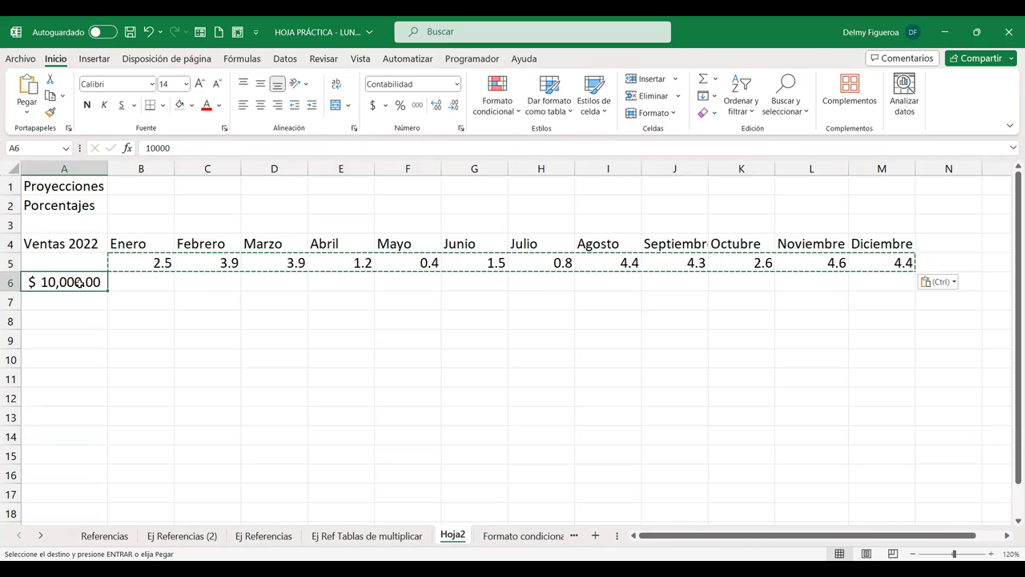
text(+)
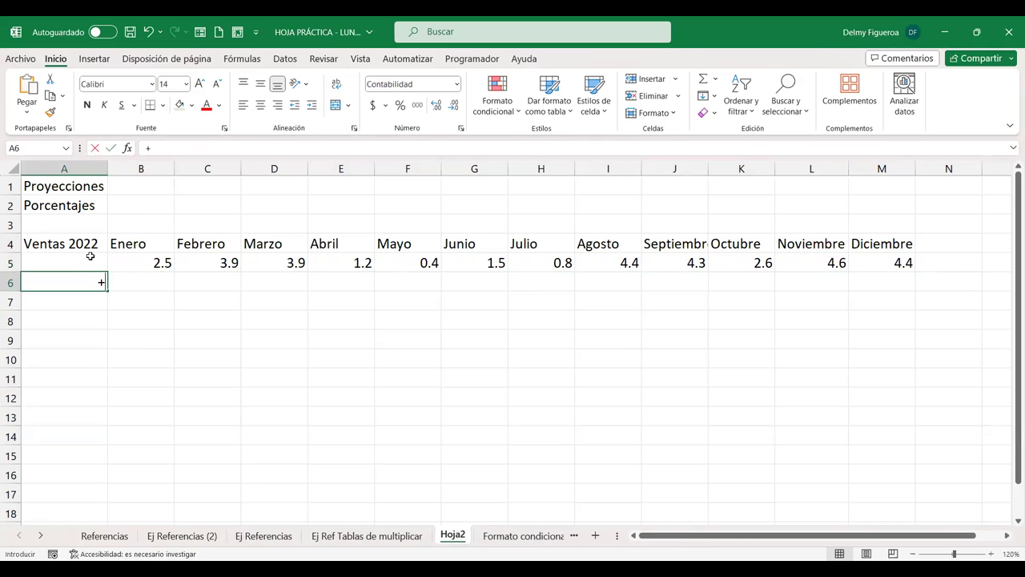
text(alea)
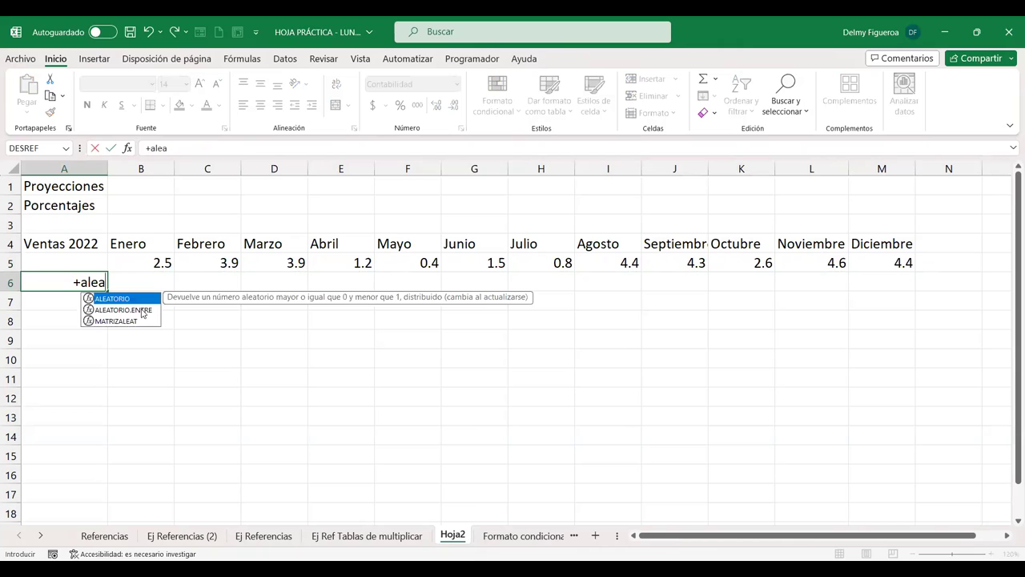
double_click(142, 311)
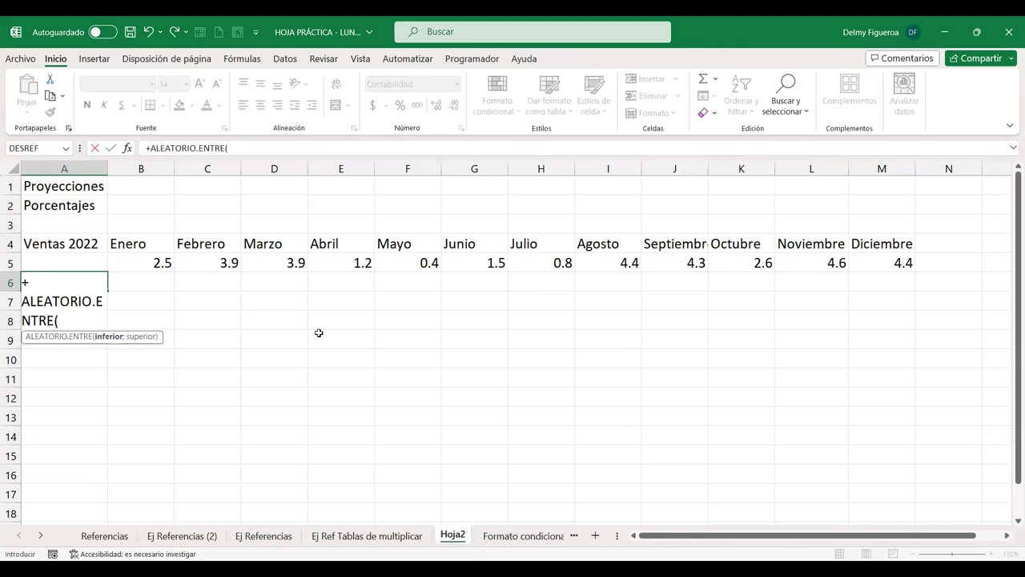
text())
key(BackSpace)
text(10000;)
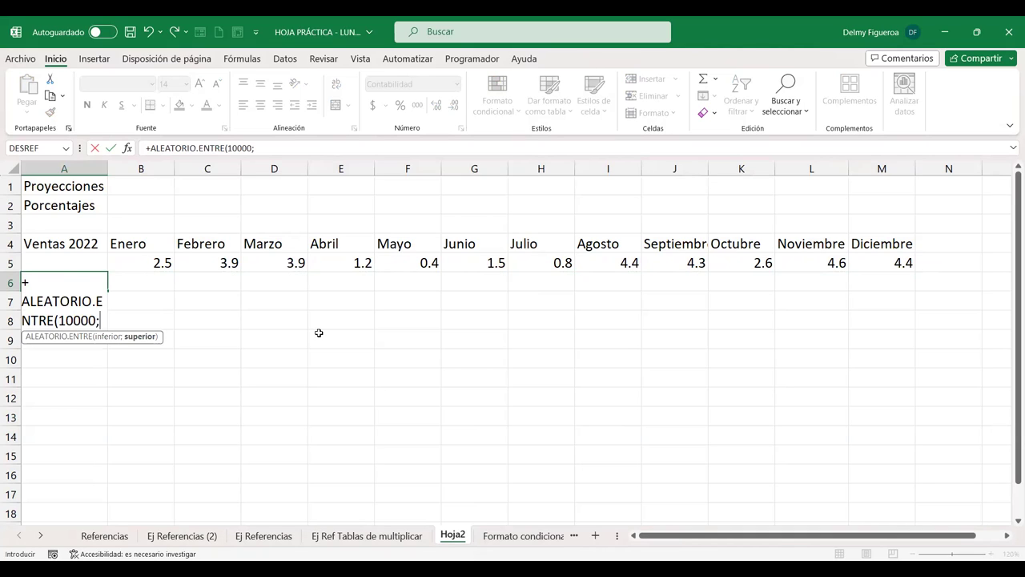
text(50000)
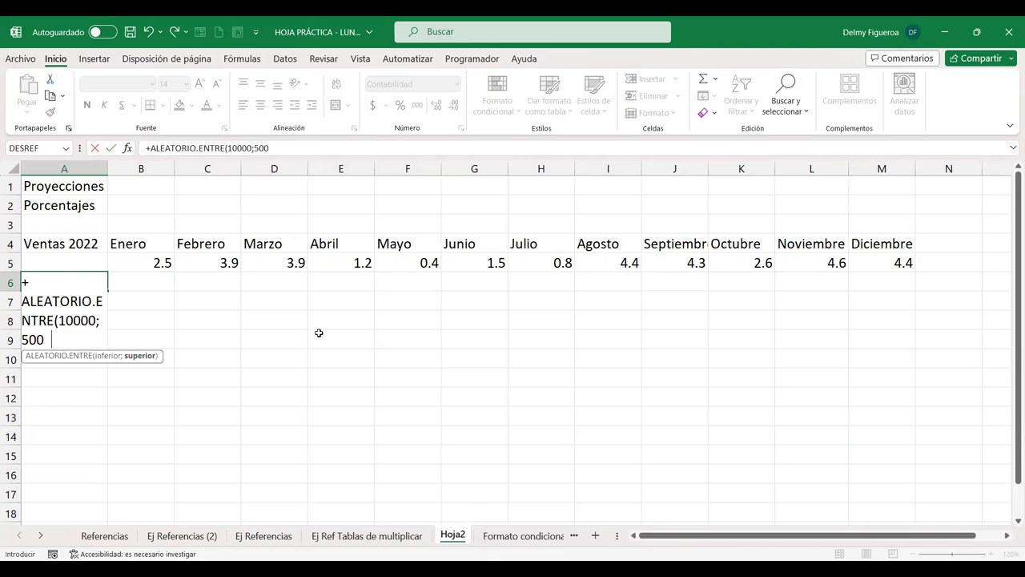
key(Return)
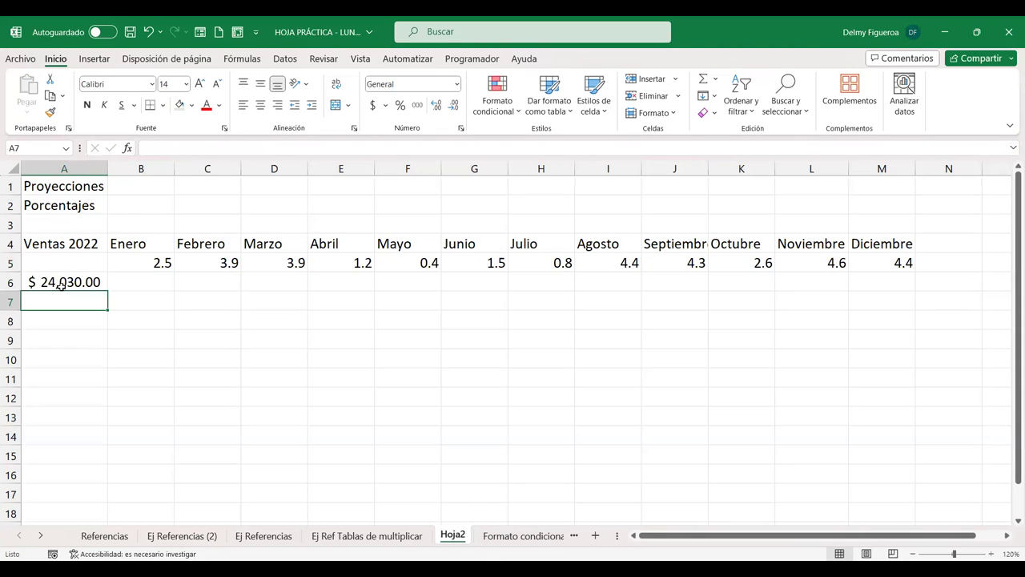
click(87, 282)
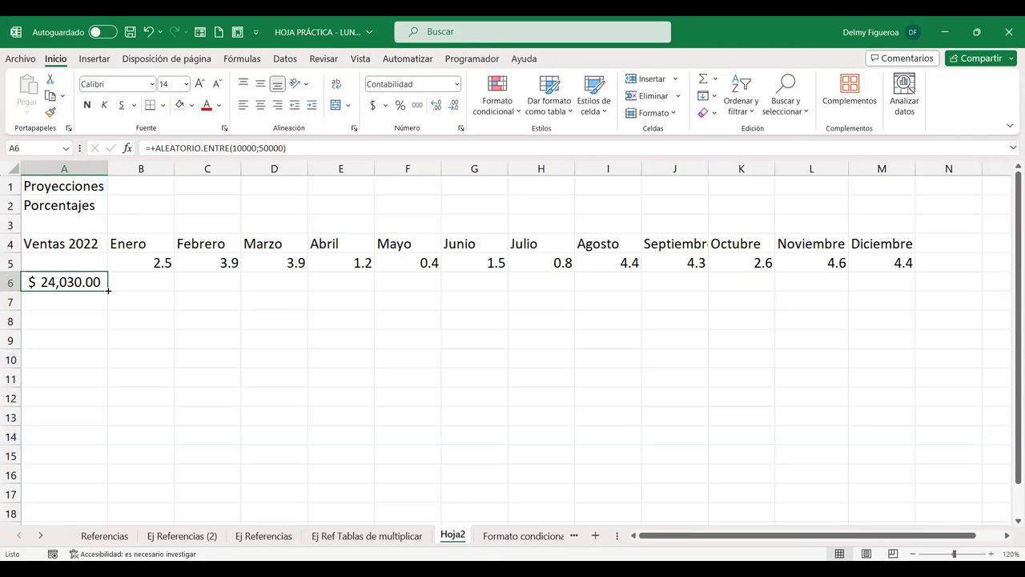
drag(108, 291, 104, 427)
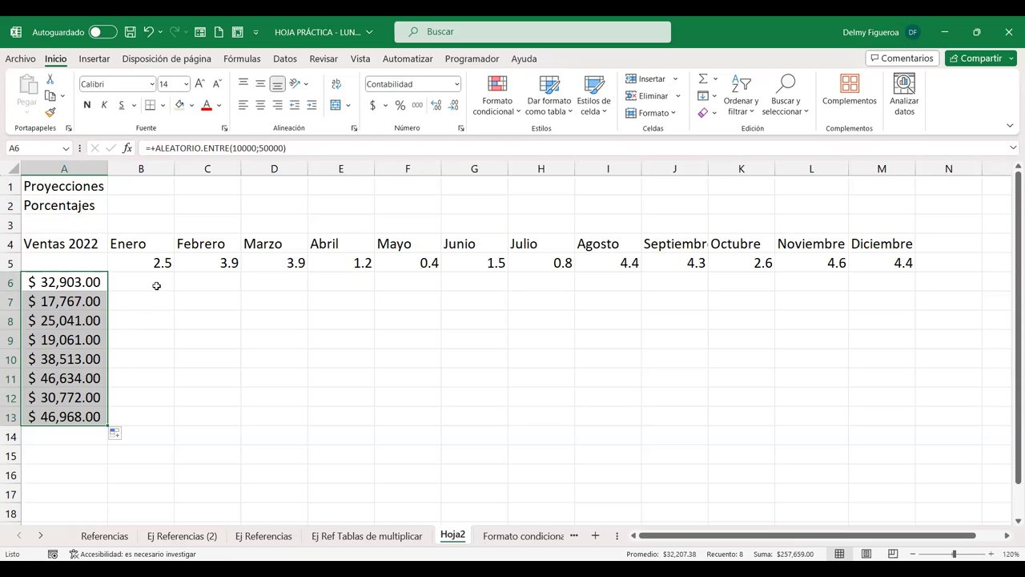
click(159, 261)
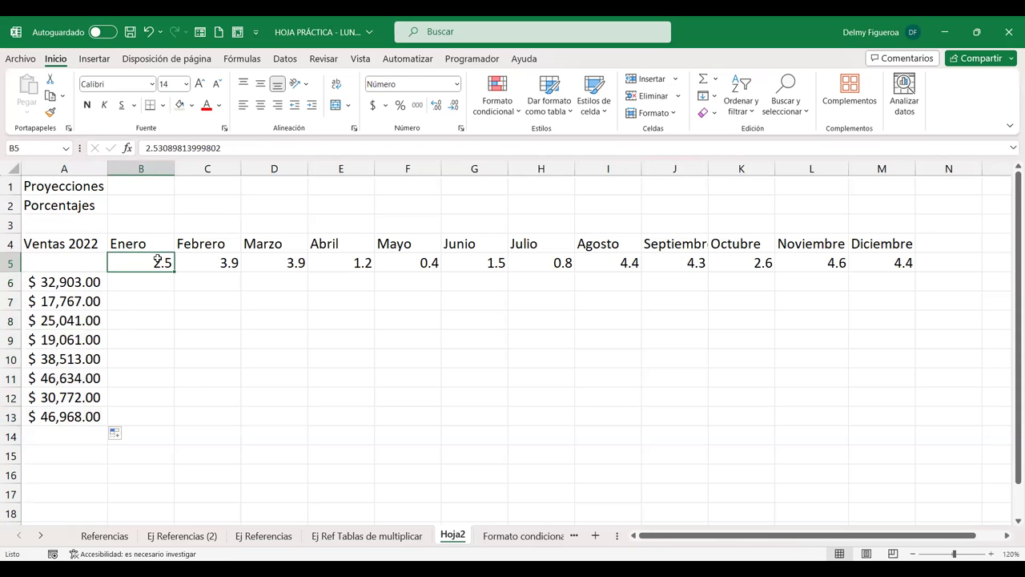
drag(159, 261, 856, 273)
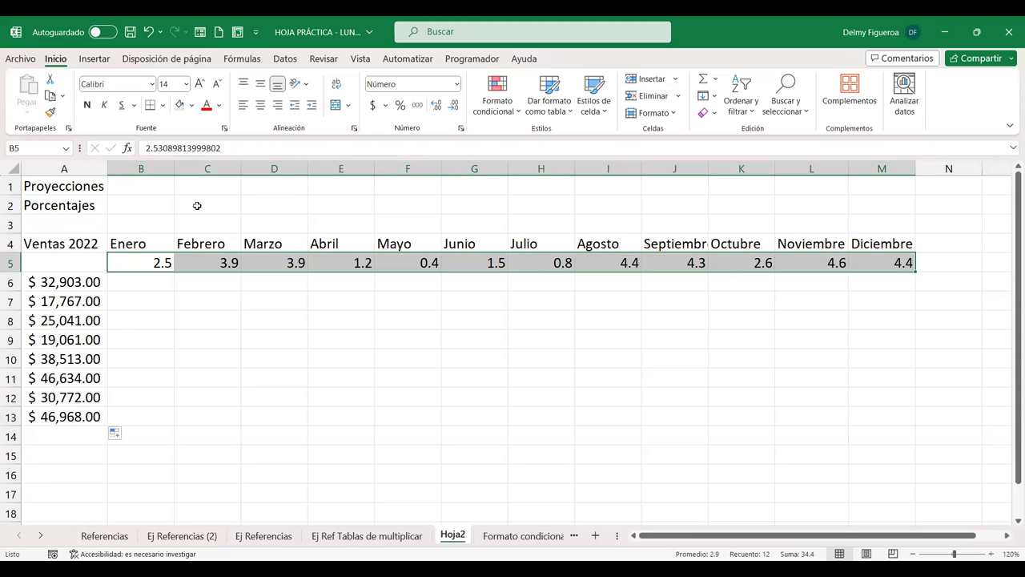
click(169, 265)
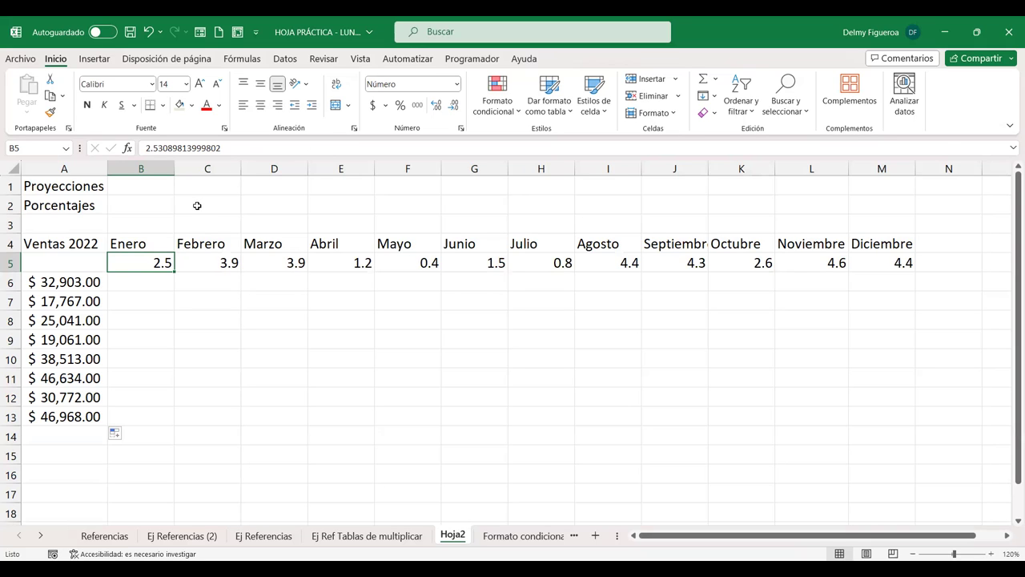
Enter the formula +A6*B5 in B6 to multiply the first sales amount by the Enero percentage.
click(164, 281)
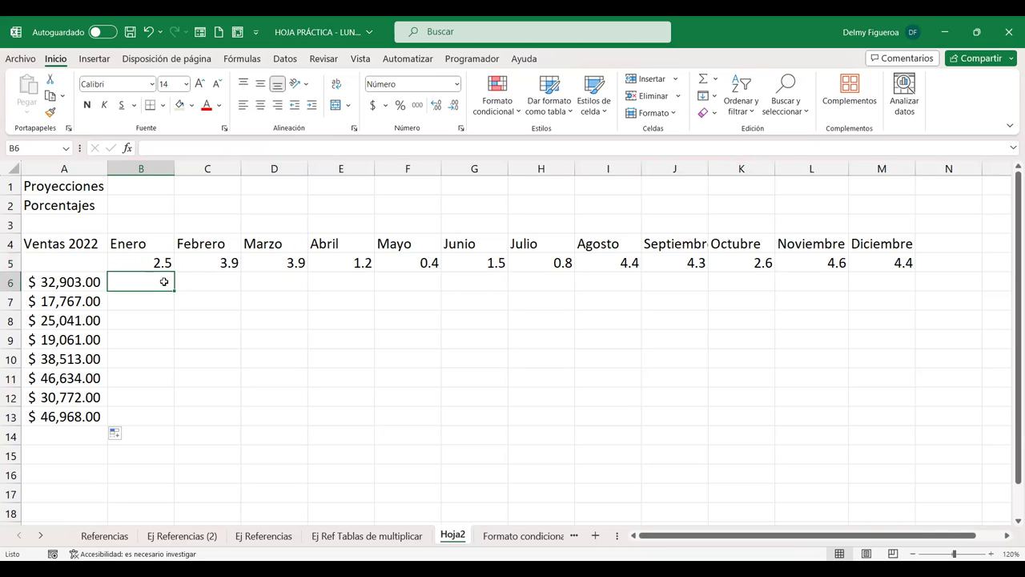
text(+)
key(Left)
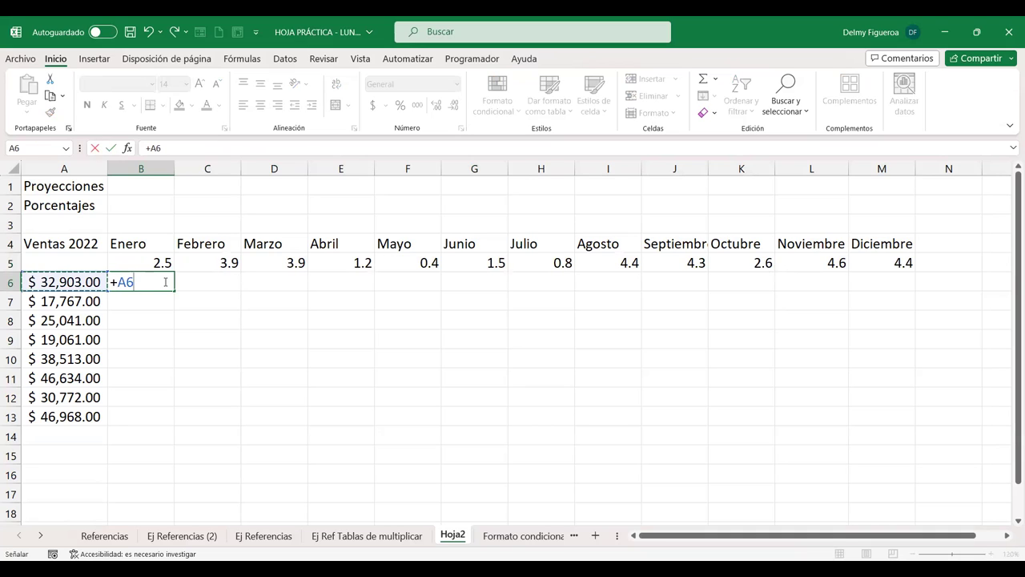
text(*()
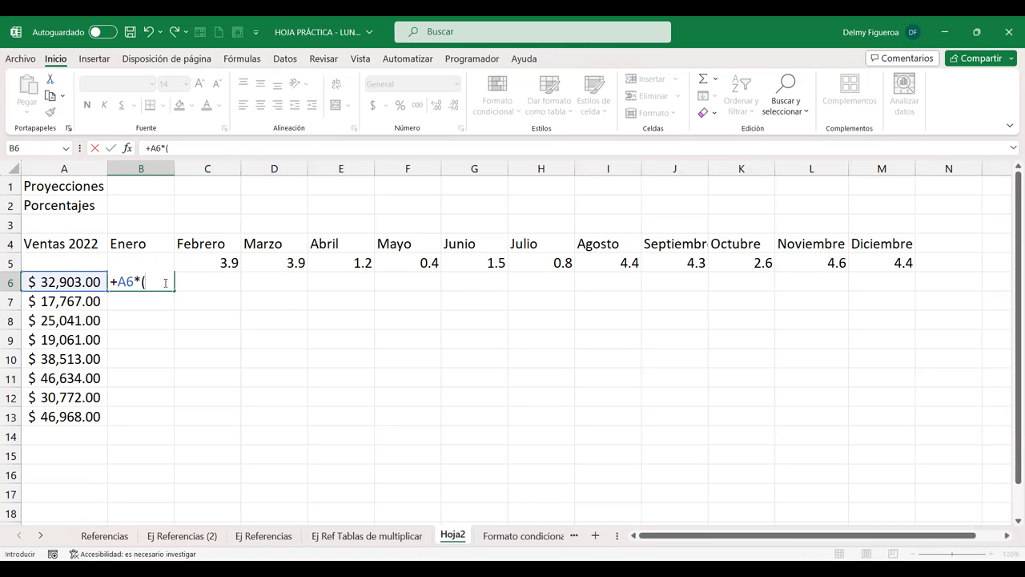
key(BackSpace)
text(B5)
key(Return)
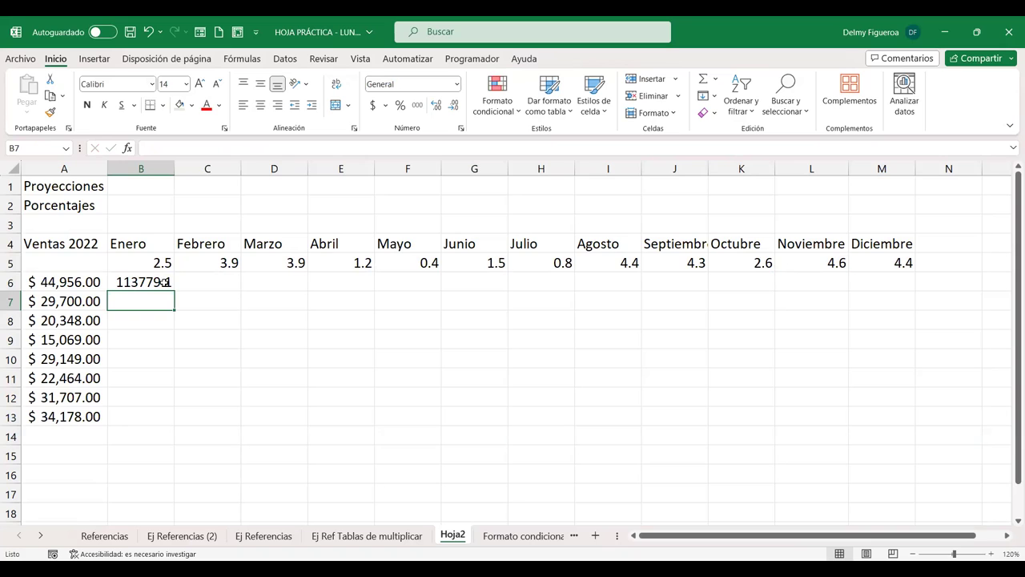
Select the first random sales amount in A6.
click(83, 282)
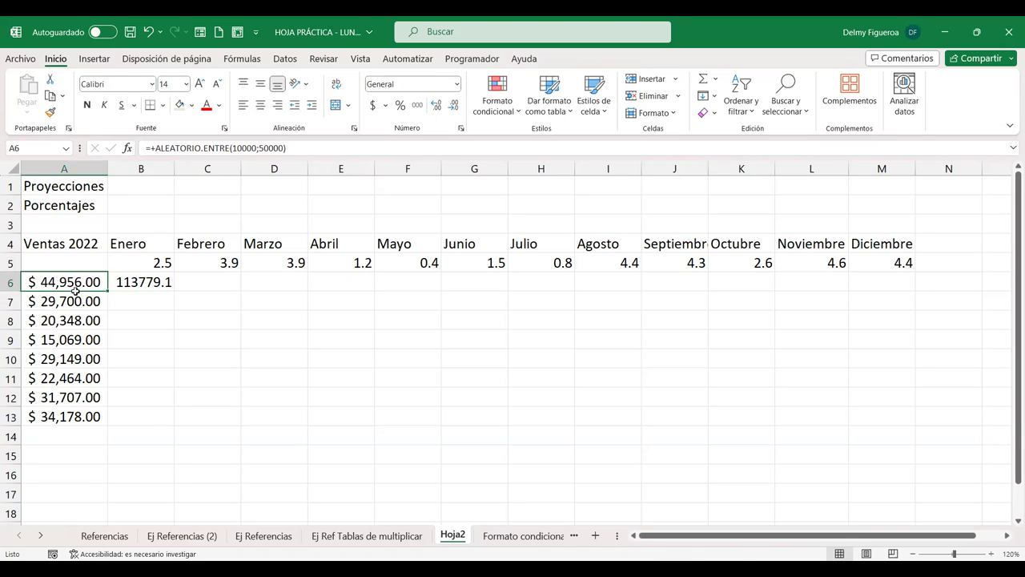
Replace the random-number formulas in the Ventas 2022 amounts A6:A13 with fixed values.
drag(75, 290, 72, 411)
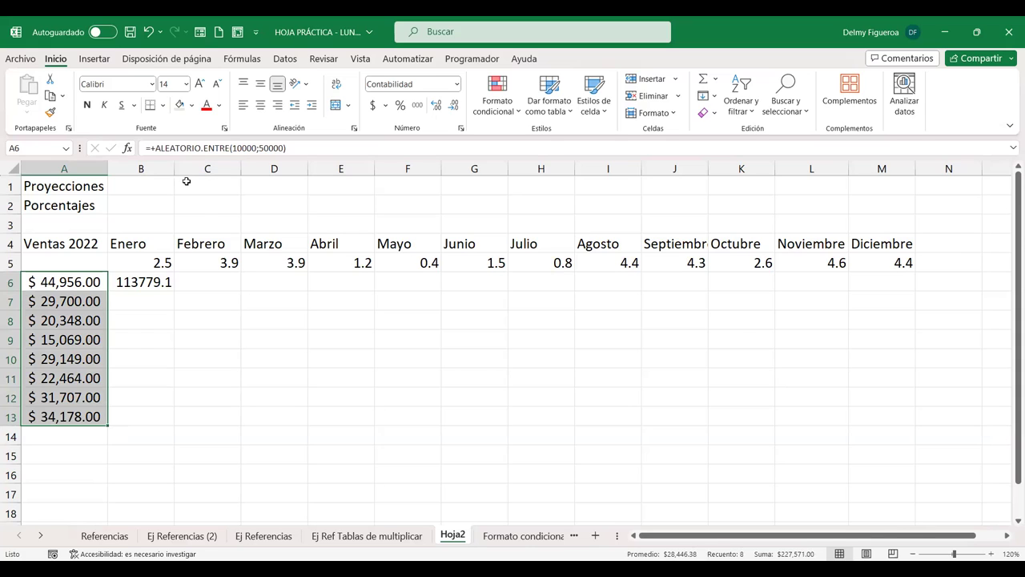
key(ctrl+q)
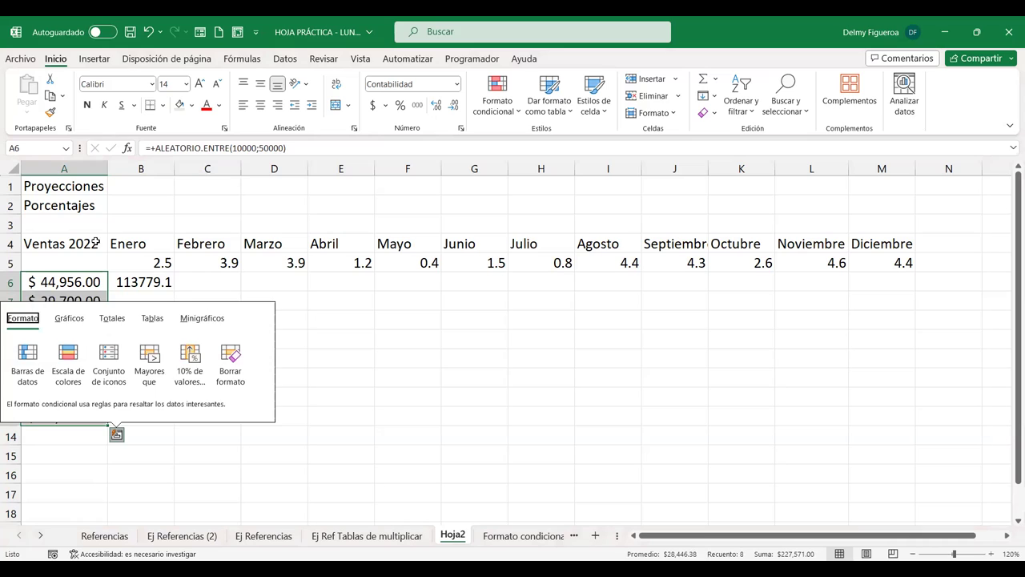
key(Escape)
key(ctrl+c)
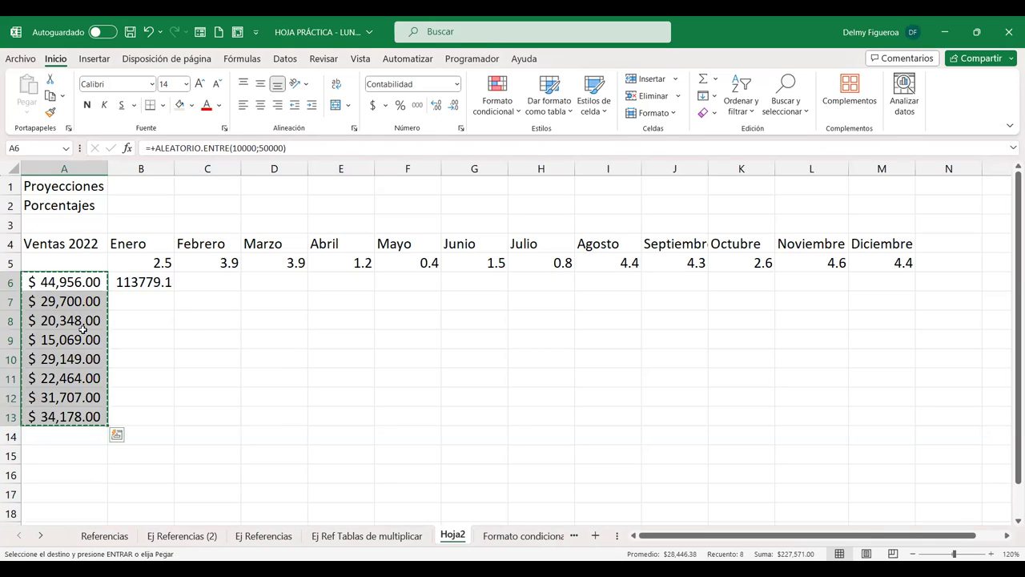
right_click(94, 301)
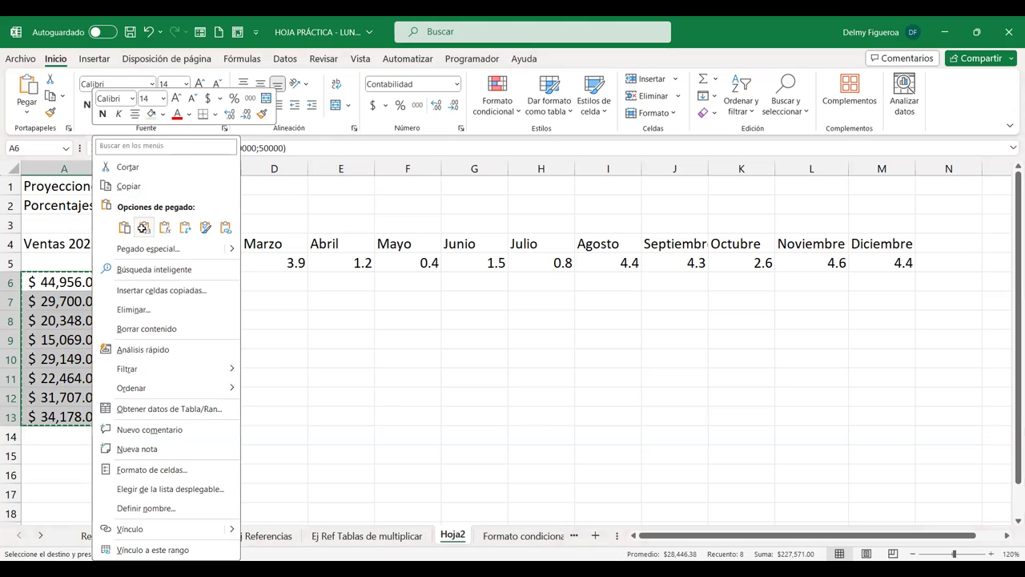
click(143, 228)
Apply the $ Español (El Salvador) accounting format to the projection range B6:M13.
click(141, 282)
drag(141, 282, 864, 424)
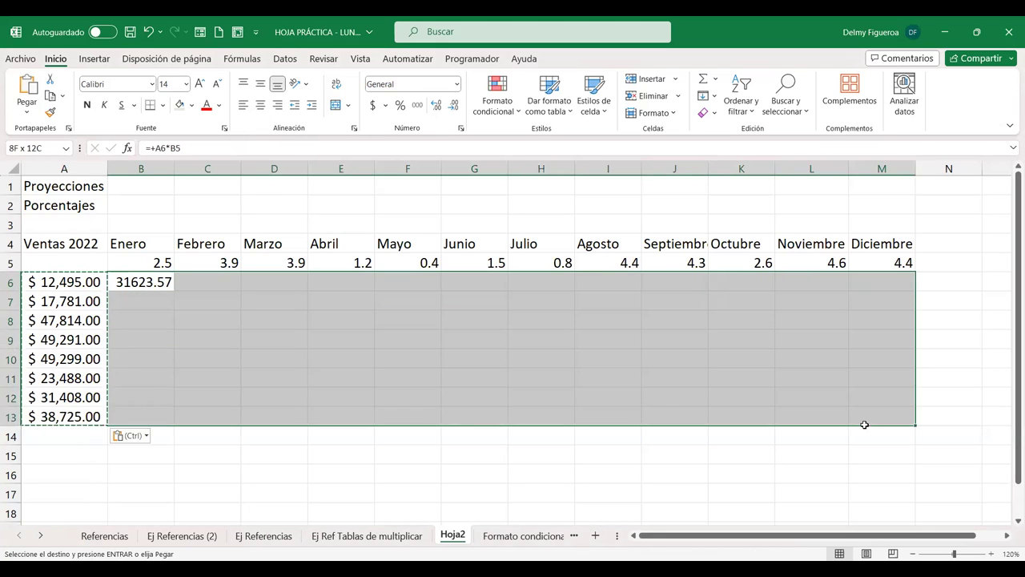
click(372, 104)
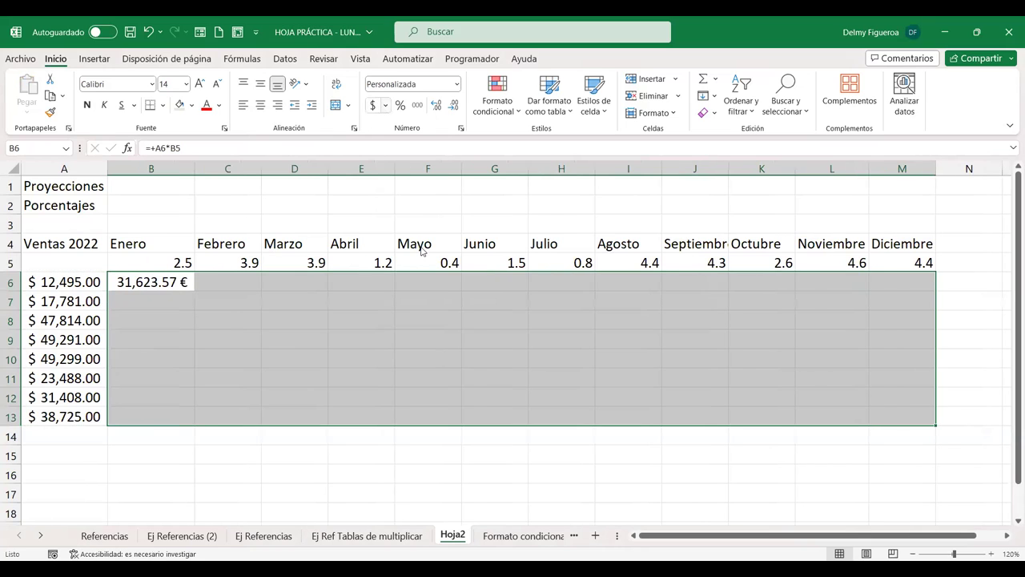
click(385, 105)
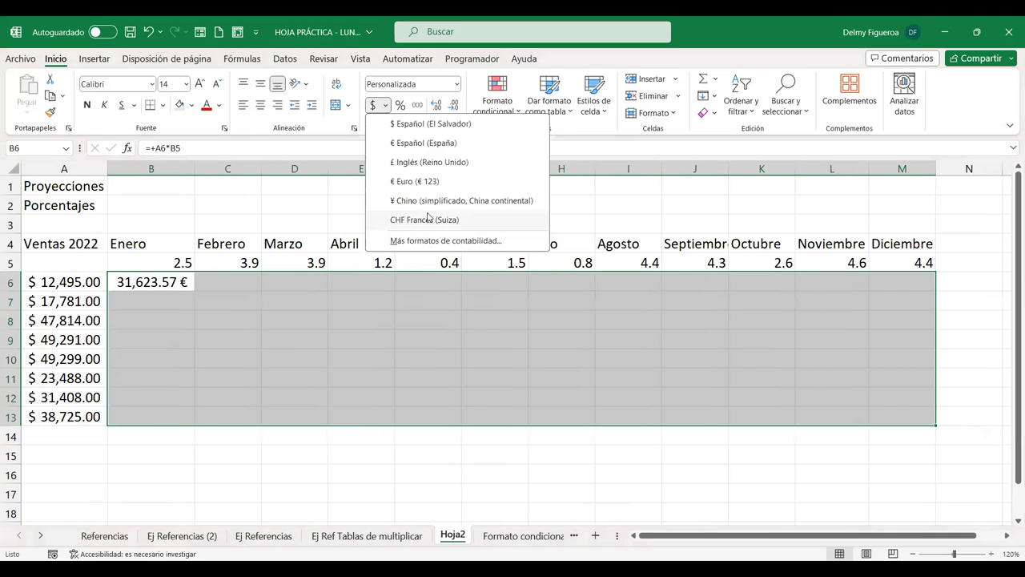
click(439, 130)
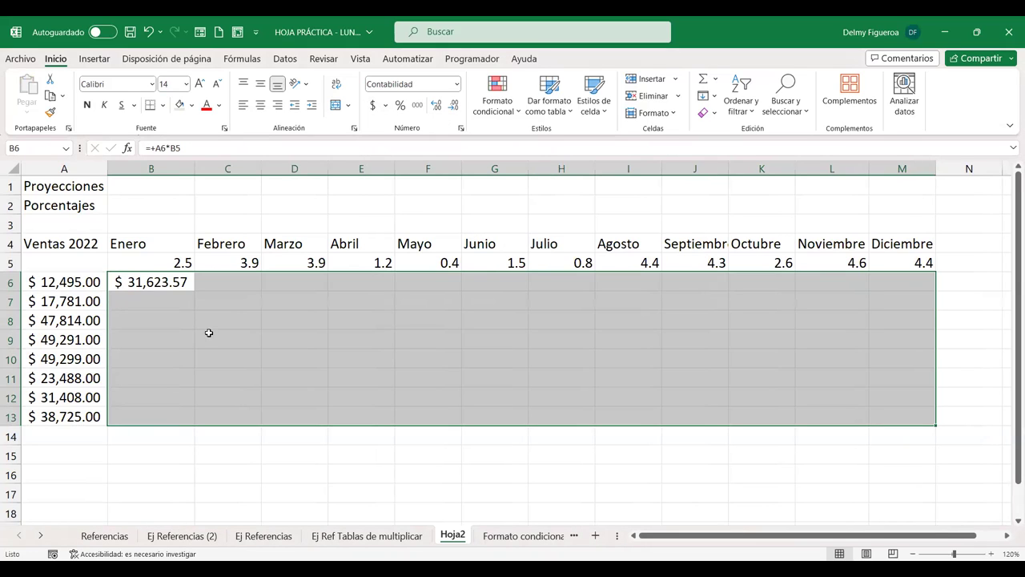
Edit the Enero formula in B6 to treat B5 as a percentage: =+A6*B5%.
click(155, 282)
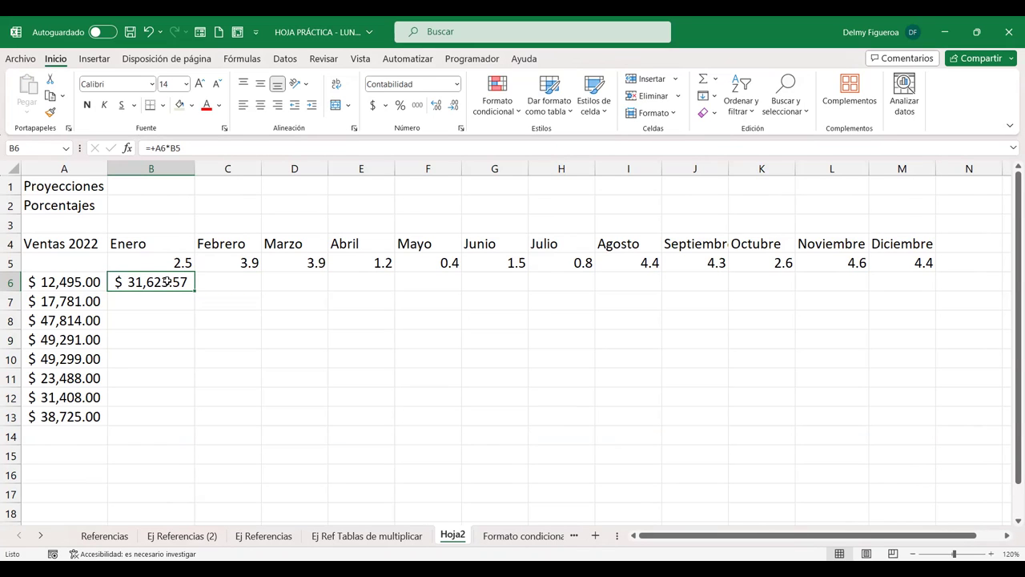
double_click(166, 282)
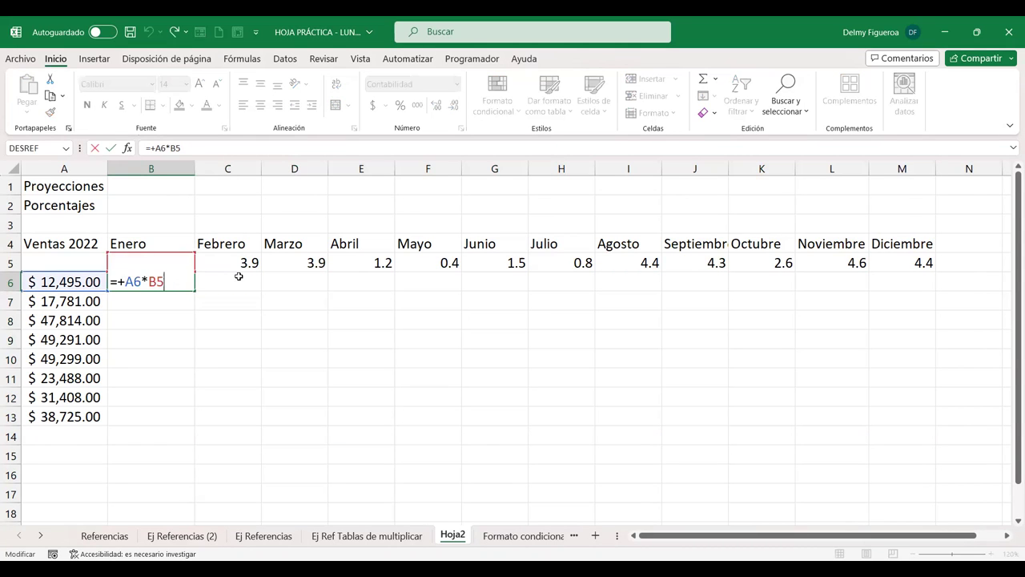
text(%)
key(Return)
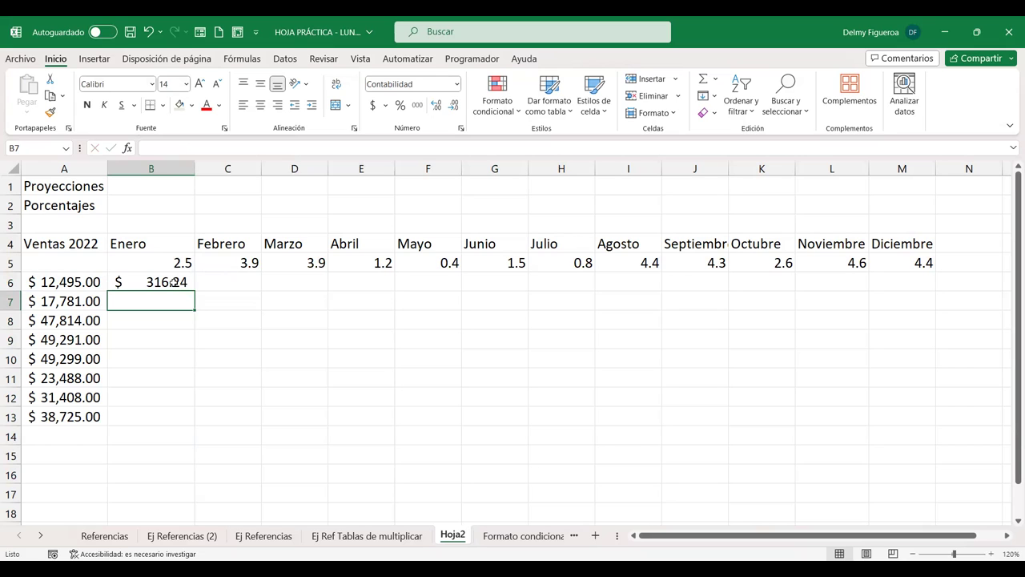
double_click(174, 282)
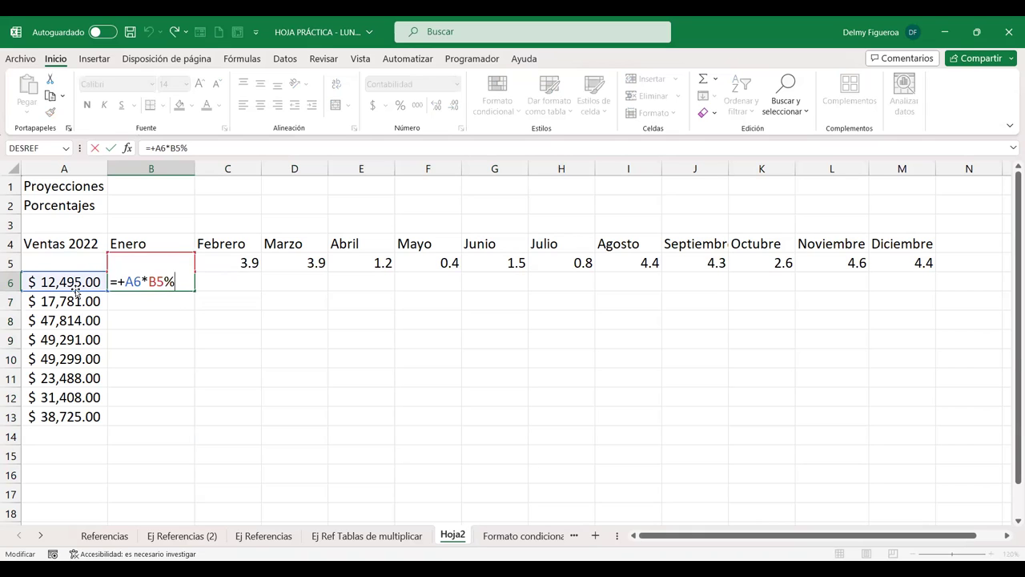
key(Return)
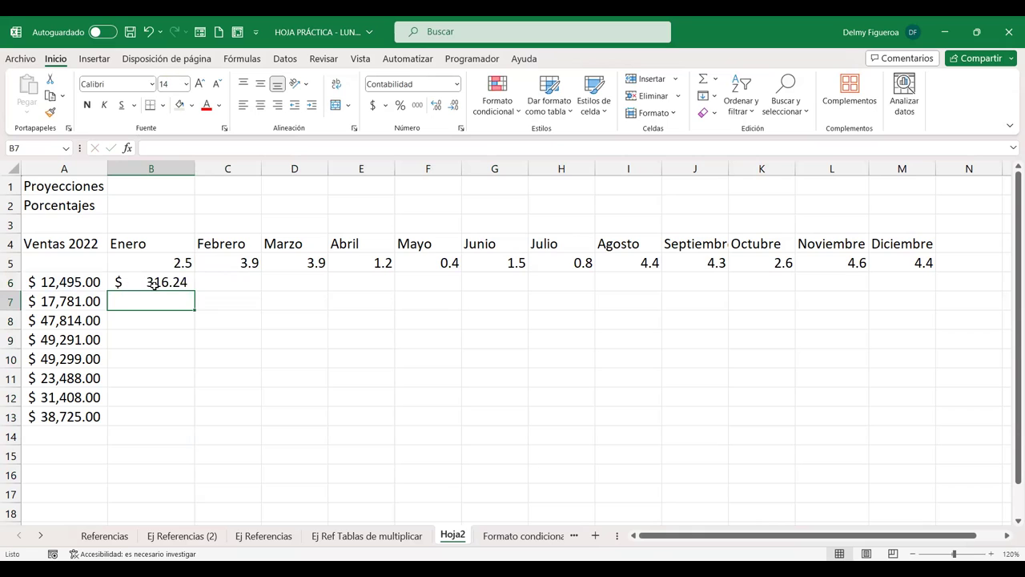
Add the base amount to the B6 formula by changing it to =+A6*(1+B5)%.
click(151, 282)
double_click(152, 282)
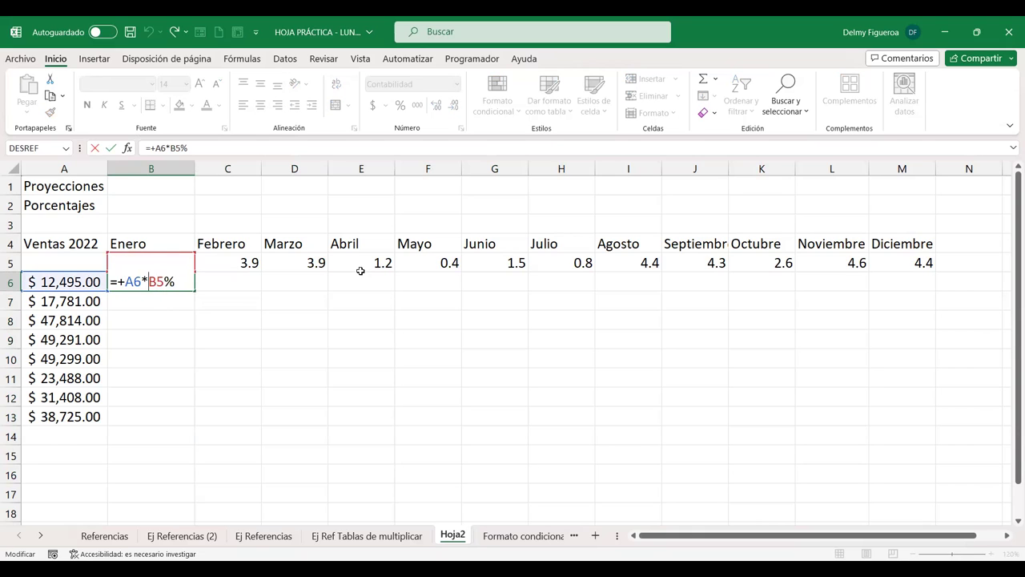
text((1+)
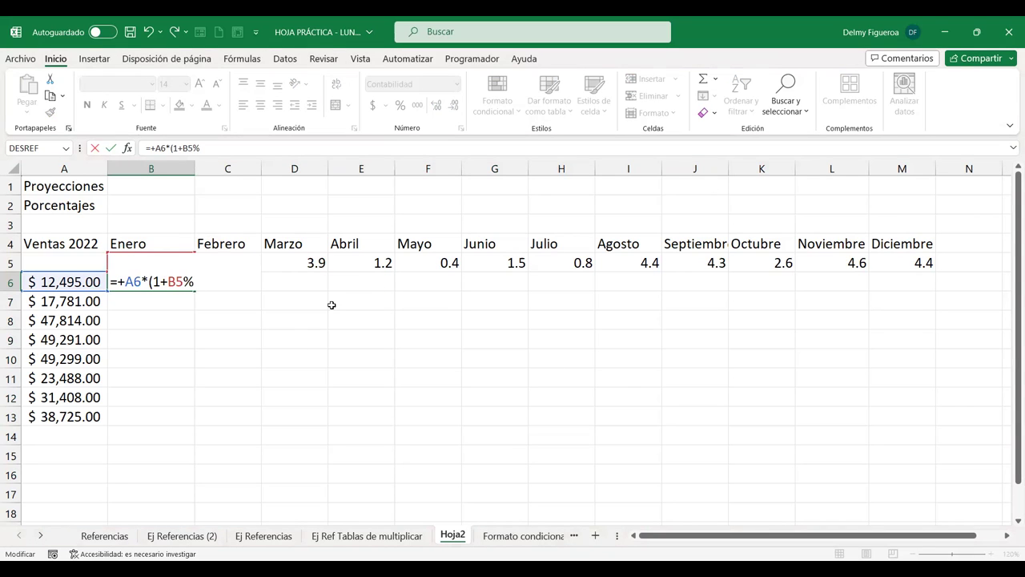
text())
key(Return)
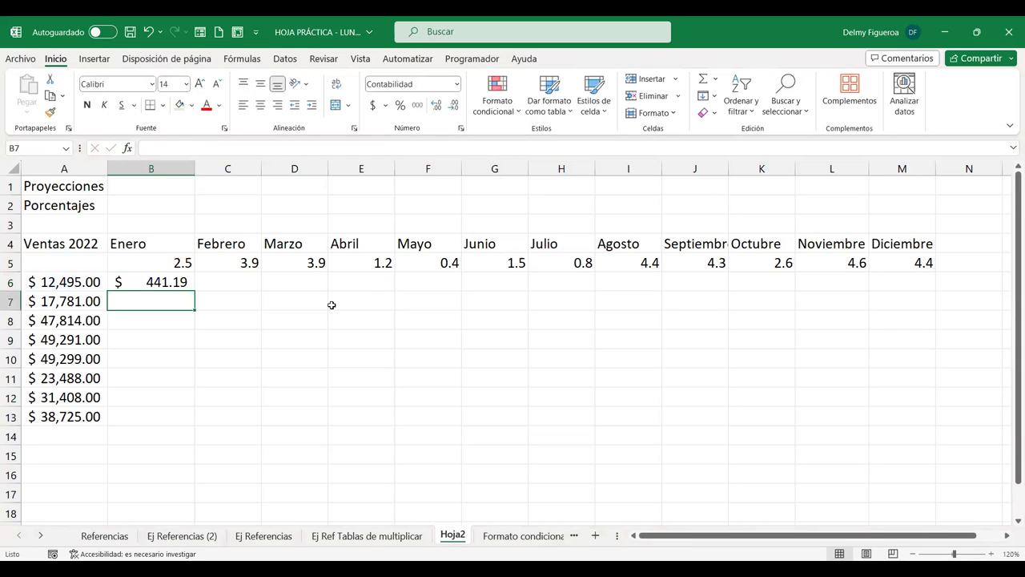
Correct the B6 formula by putting the percent sign inside the parentheses: =+A6*(1+B5%).
double_click(181, 281)
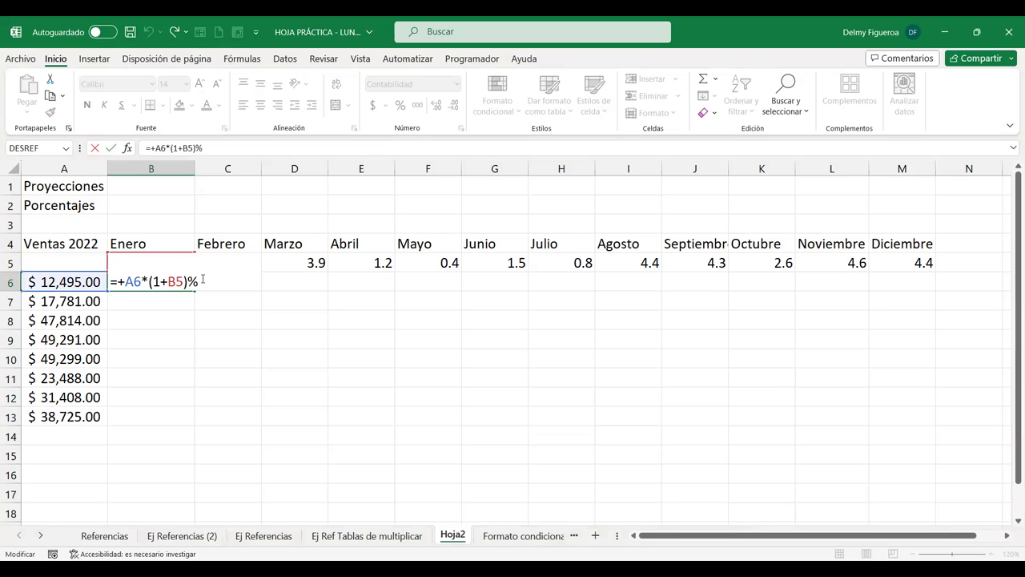
key(Delete)
key(Delete)
text(%))
key(Return)
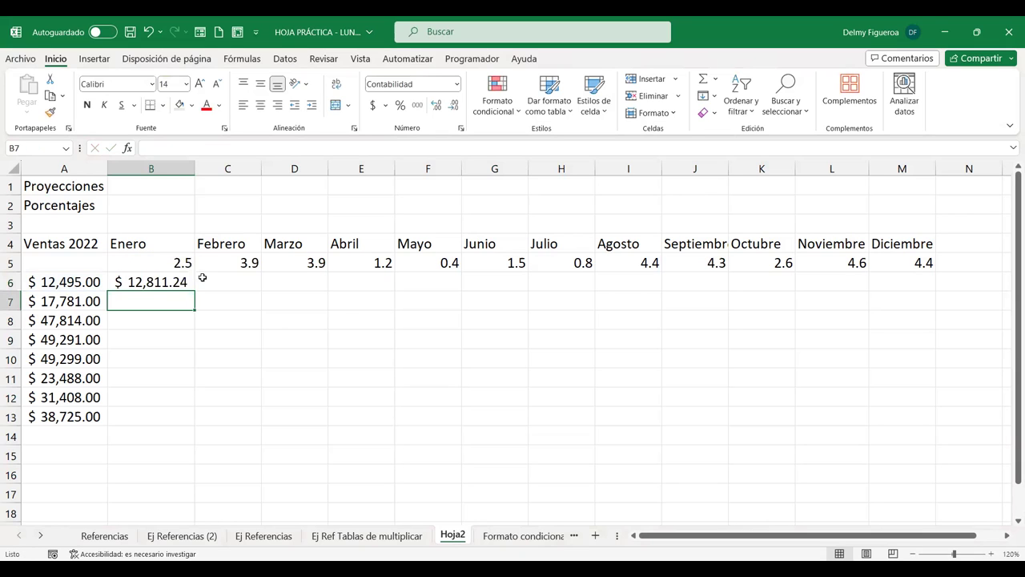
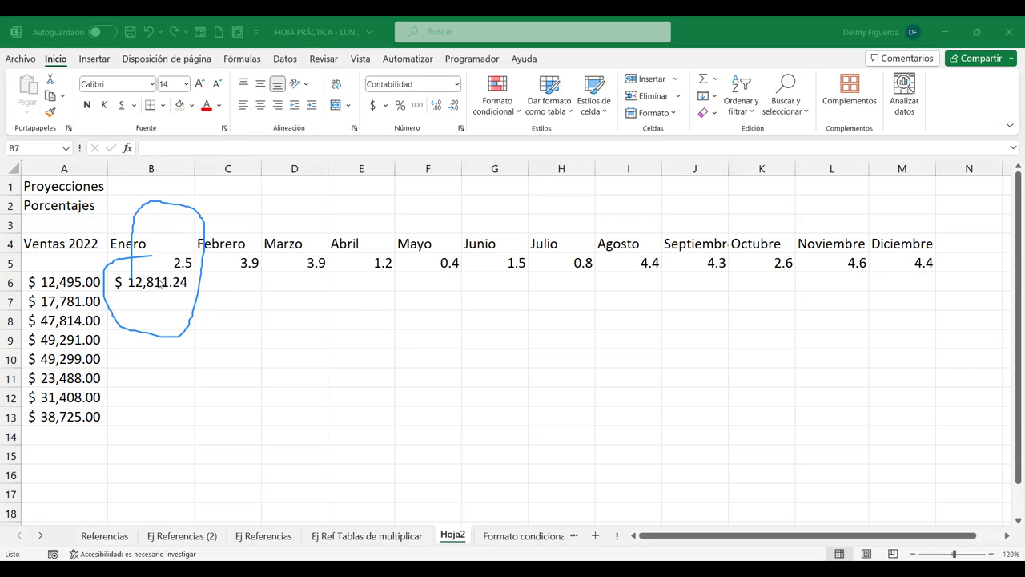
click(162, 290)
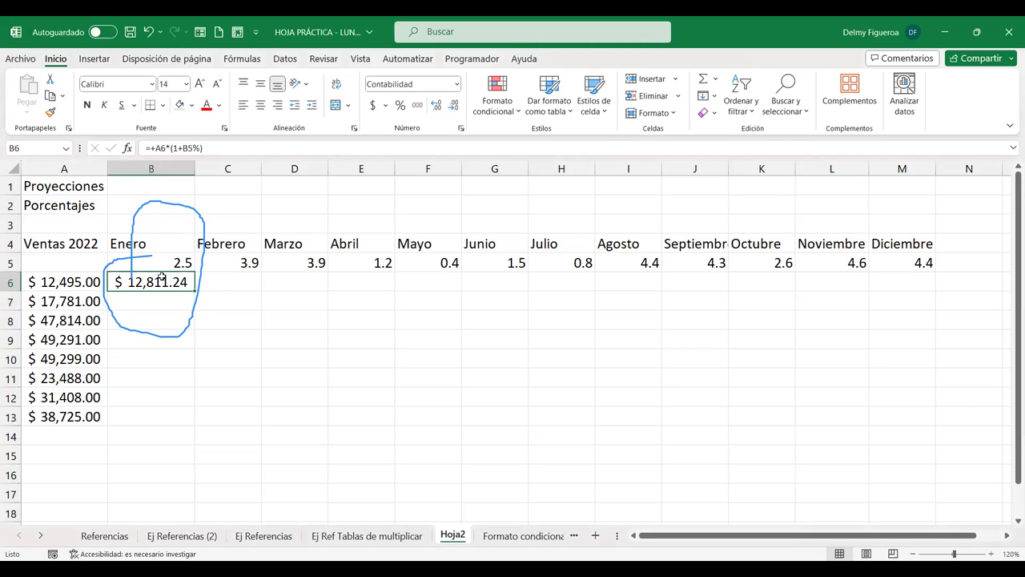
click(210, 295)
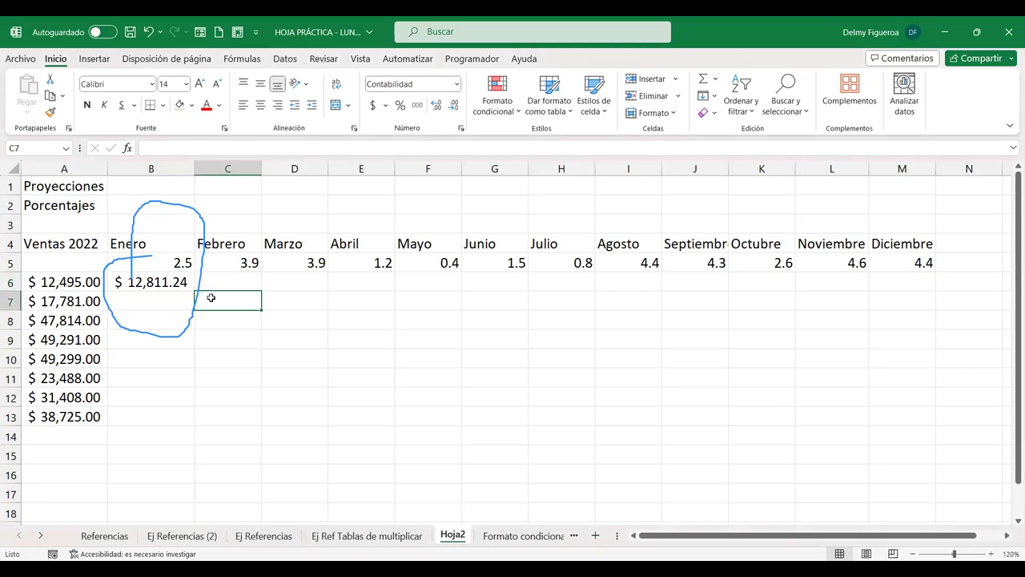
click(169, 282)
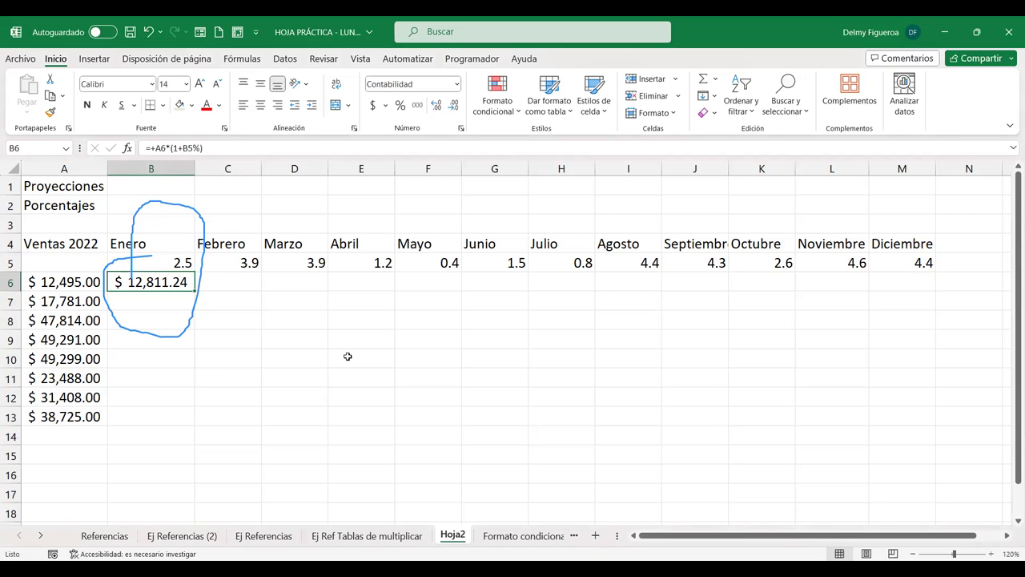
Try the formula +A6*102.5 in C7 and undo the entry.
click(224, 298)
text(+)
key(Left)
key(Left)
key(Up)
text(*)
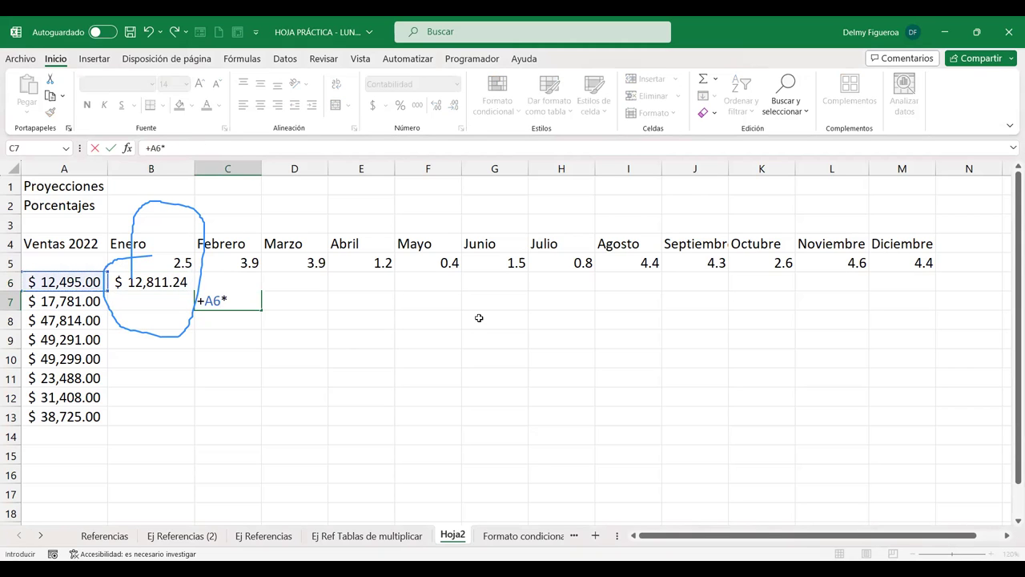
key(Escape)
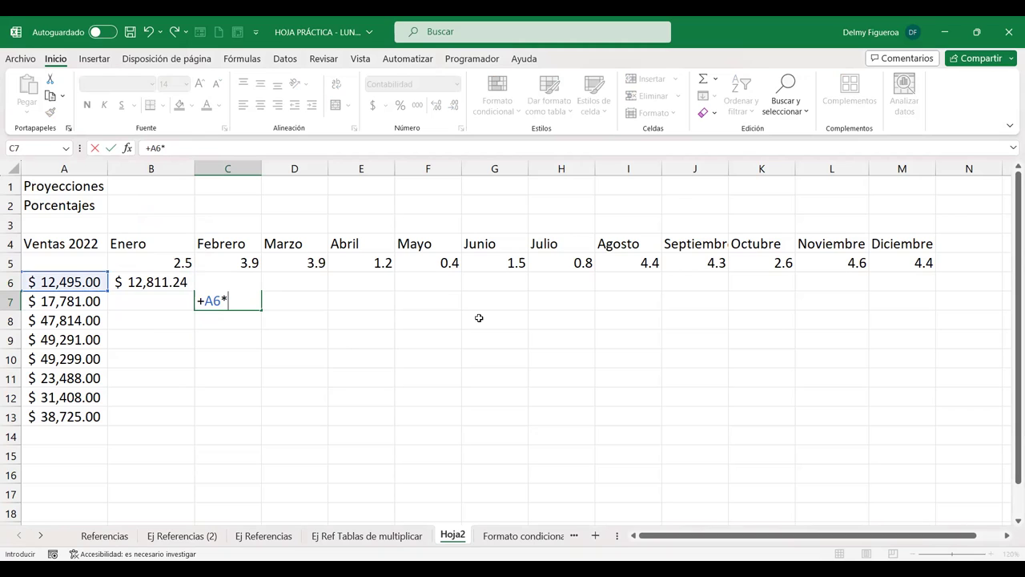
text(102.5)
key(Return)
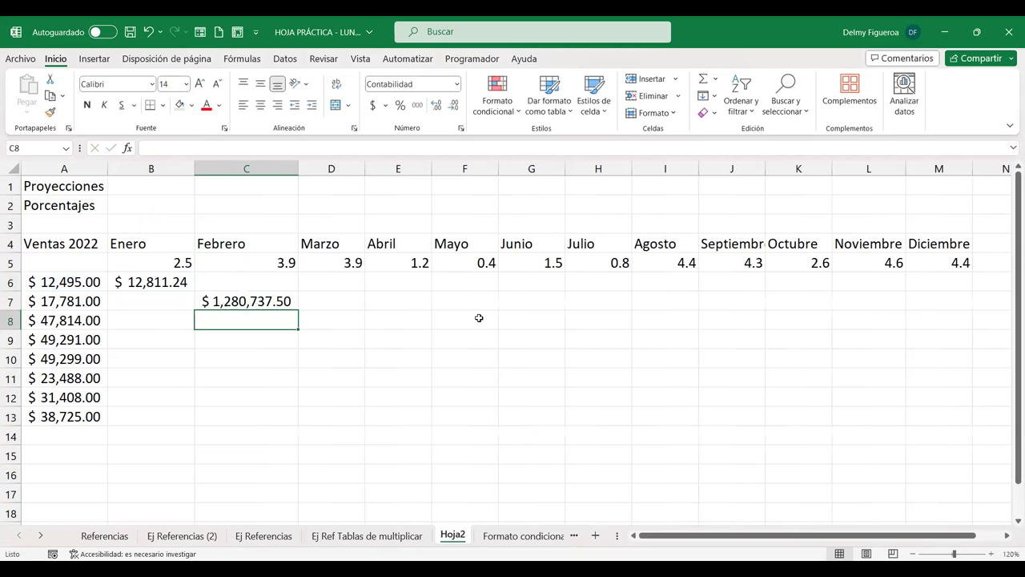
key(Up)
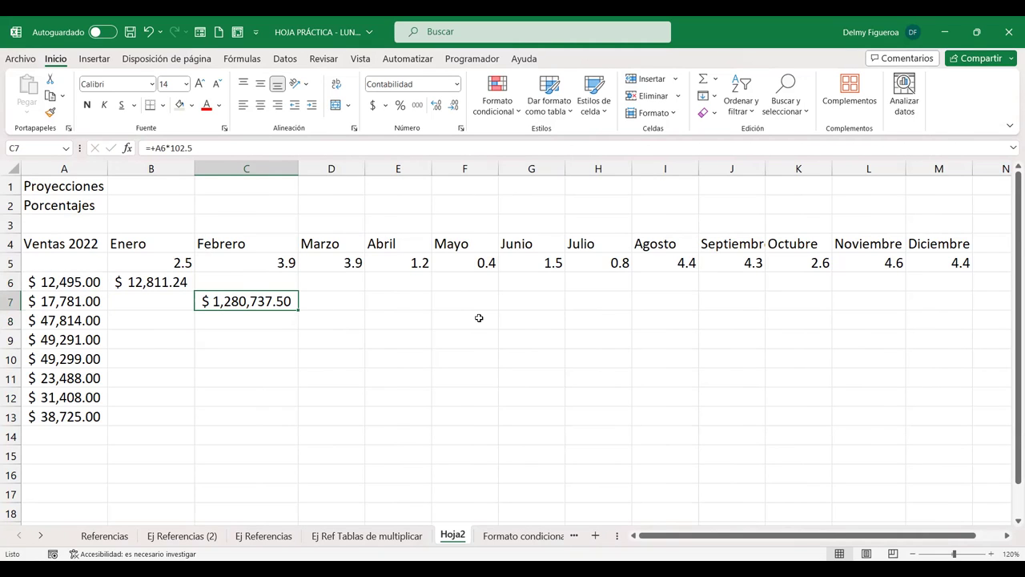
key(ctrl+z)
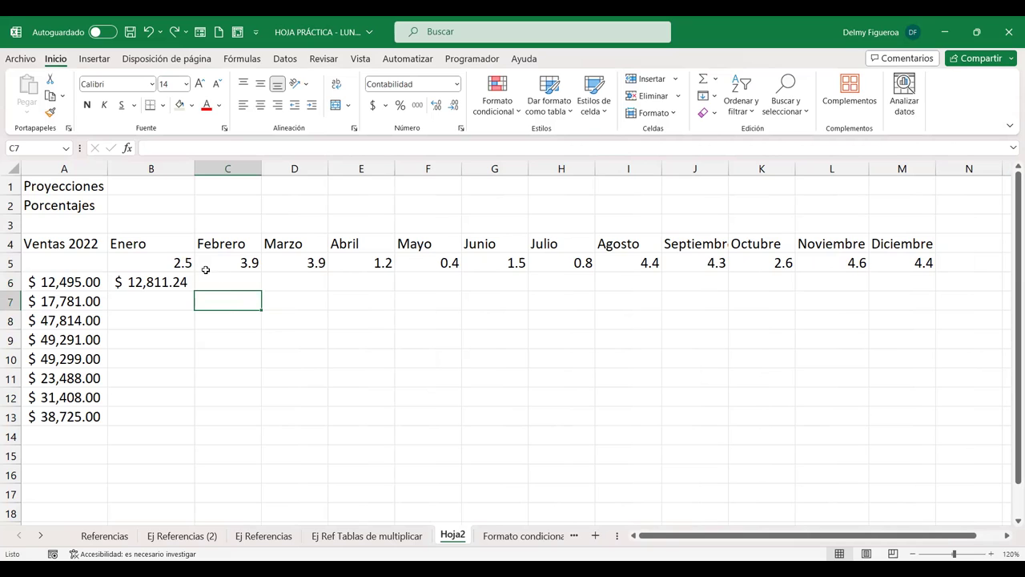
Examine the Enero projection formula in B6 and the cells it references, leaving it as it is.
click(40, 274)
double_click(179, 278)
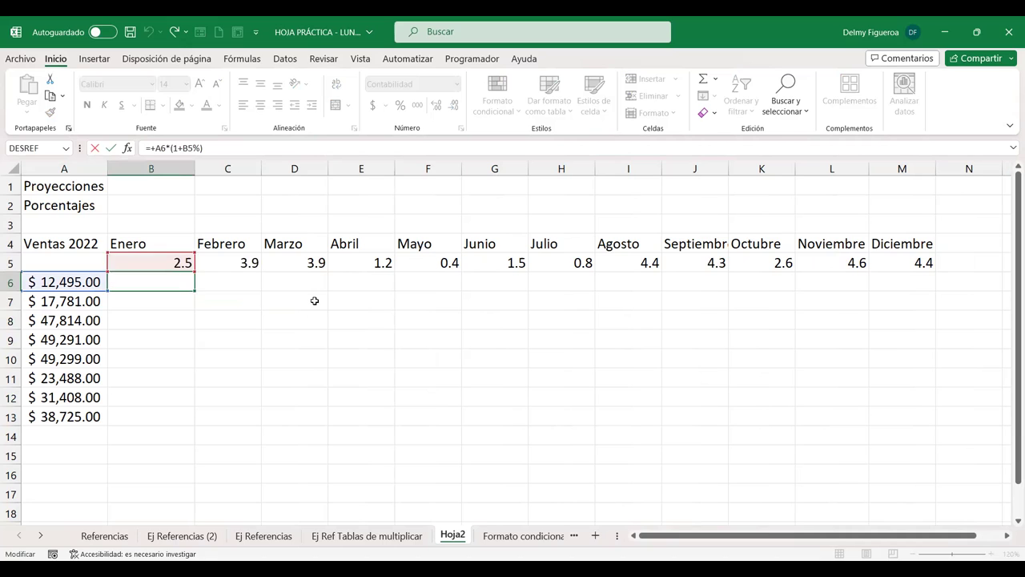
key(Return)
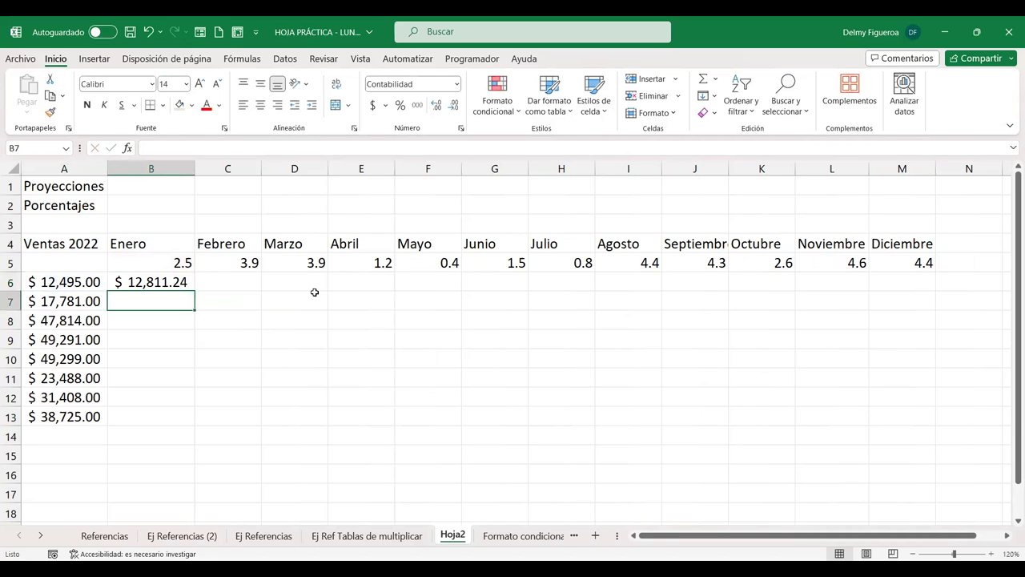
double_click(151, 282)
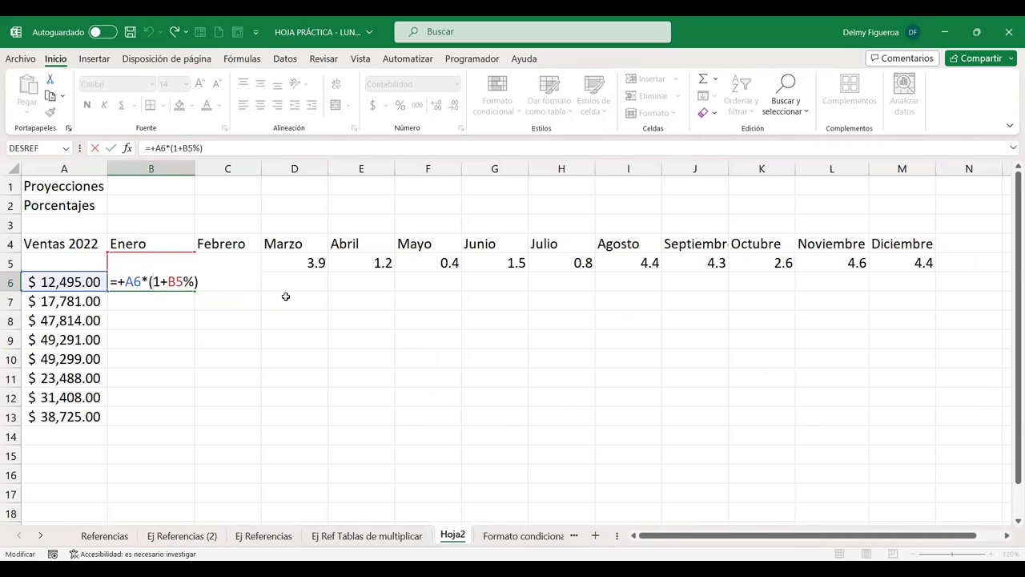
key(Return)
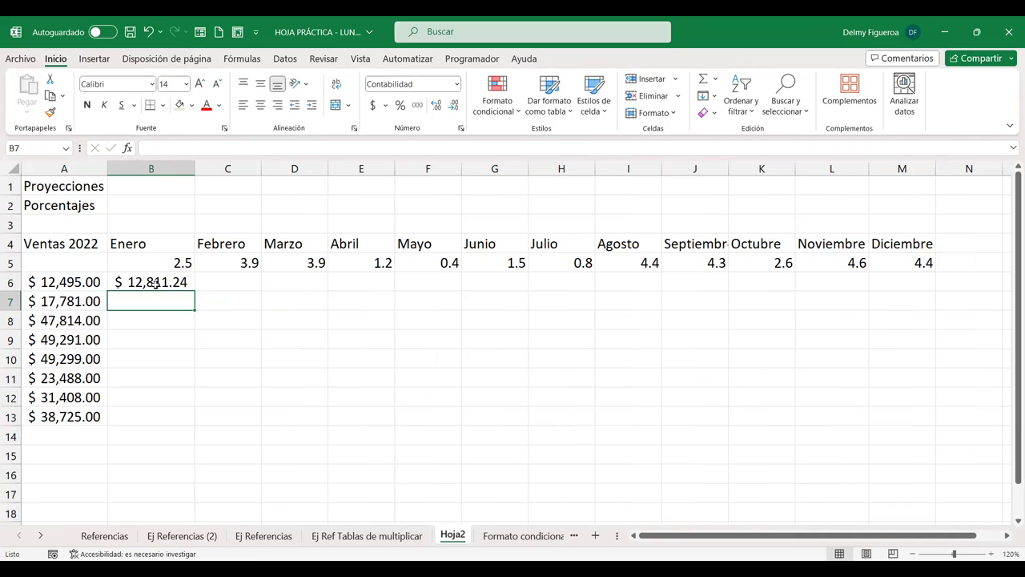
key(Up)
key(F2)
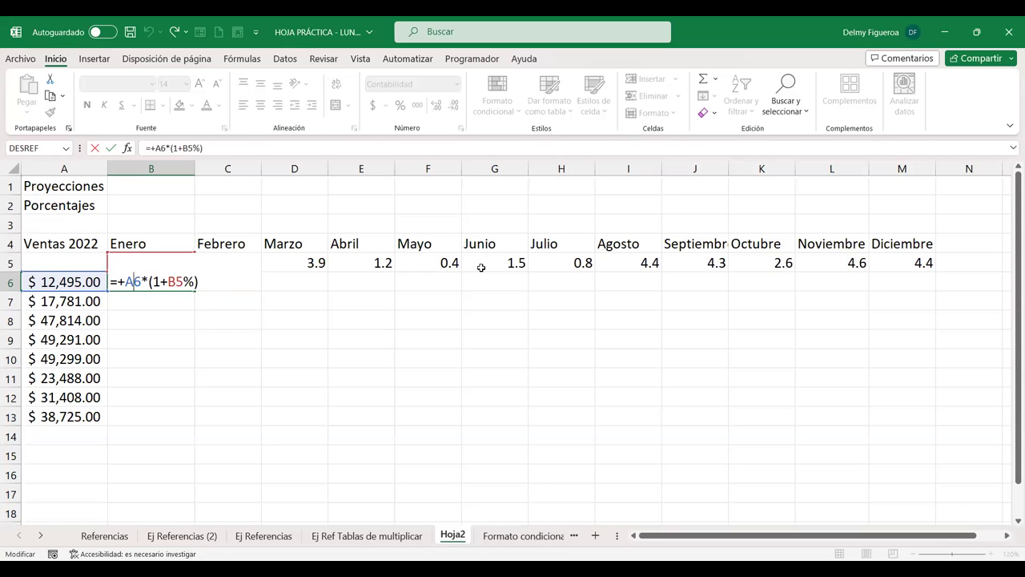
key(Return)
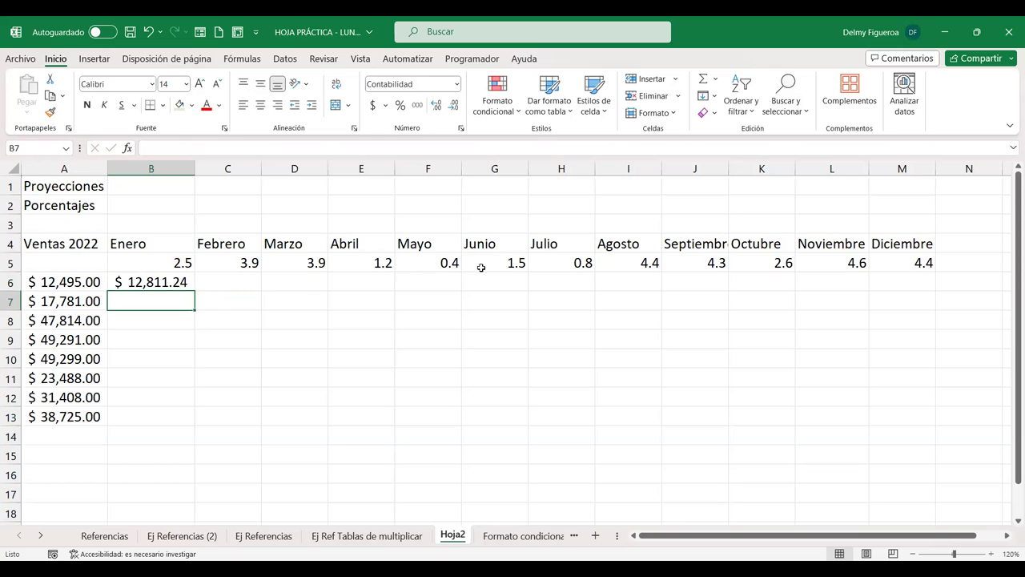
key(Up)
key(F2)
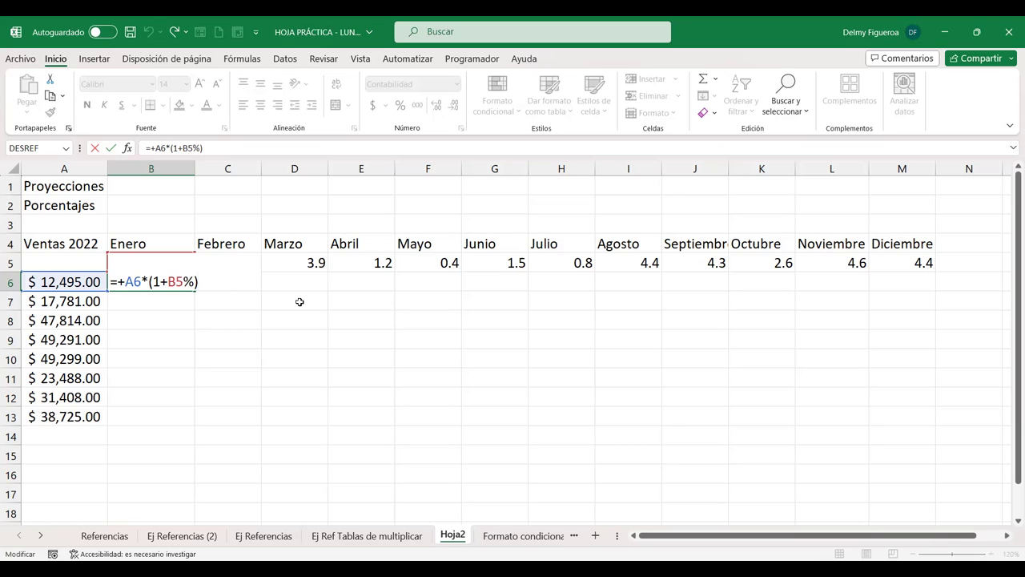
key(Return)
Enter the comparison formula +A6*1.025 in B7.
text(+)
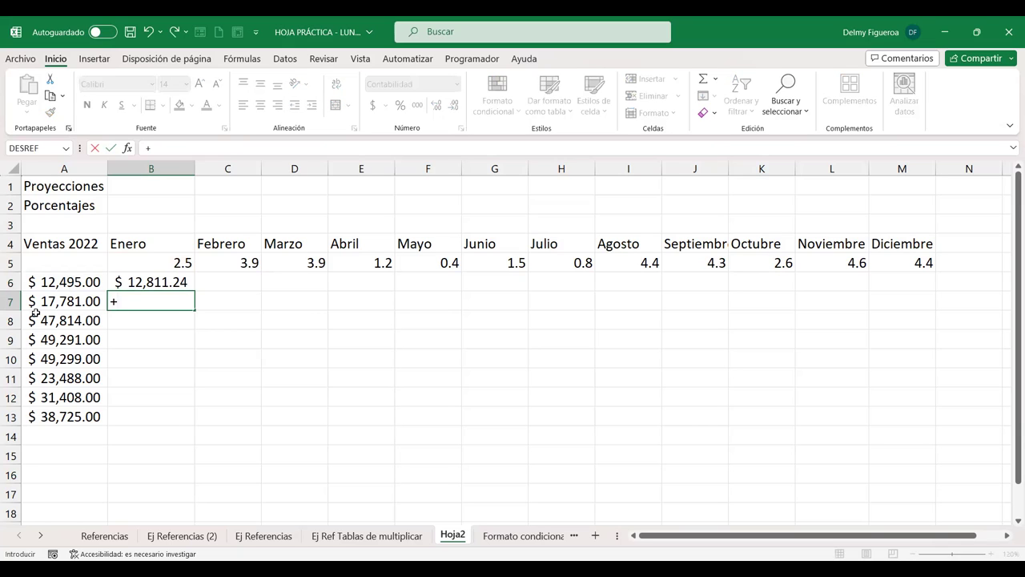
click(72, 282)
text(*)
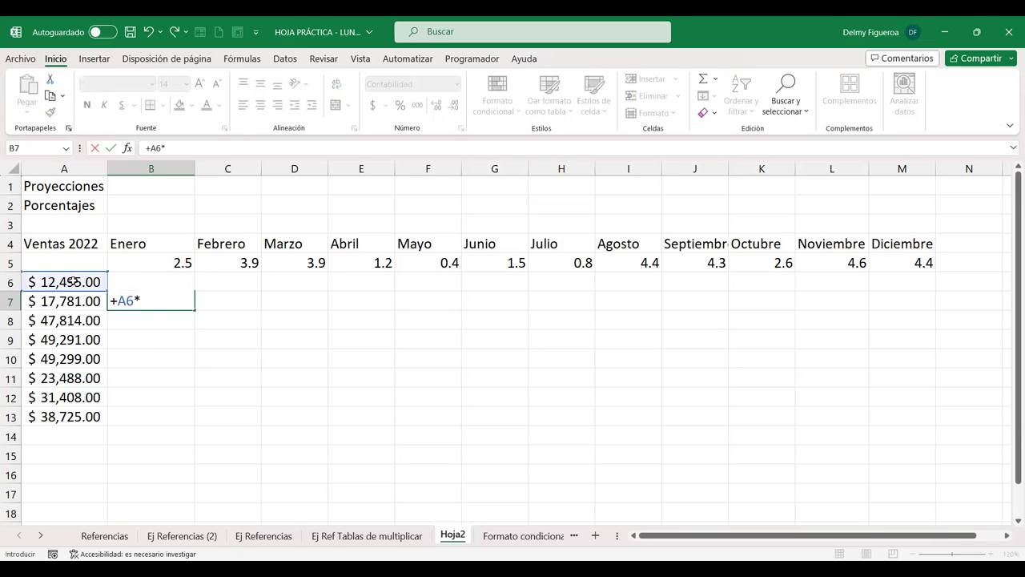
text(1.025)
key(Return)
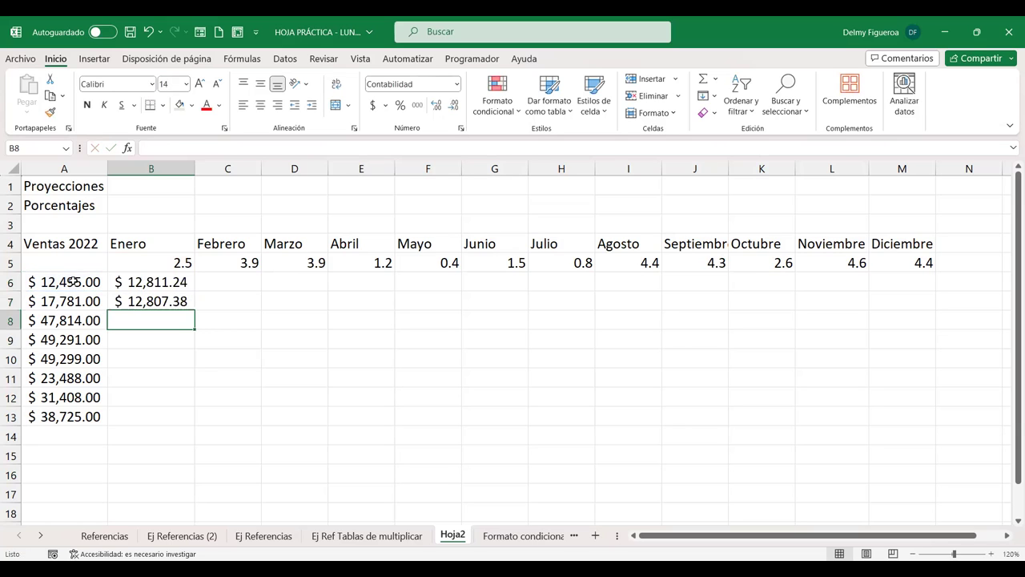
Check the B6 formula against the comparison formula in B7 and clear B7.
click(170, 280)
double_click(168, 280)
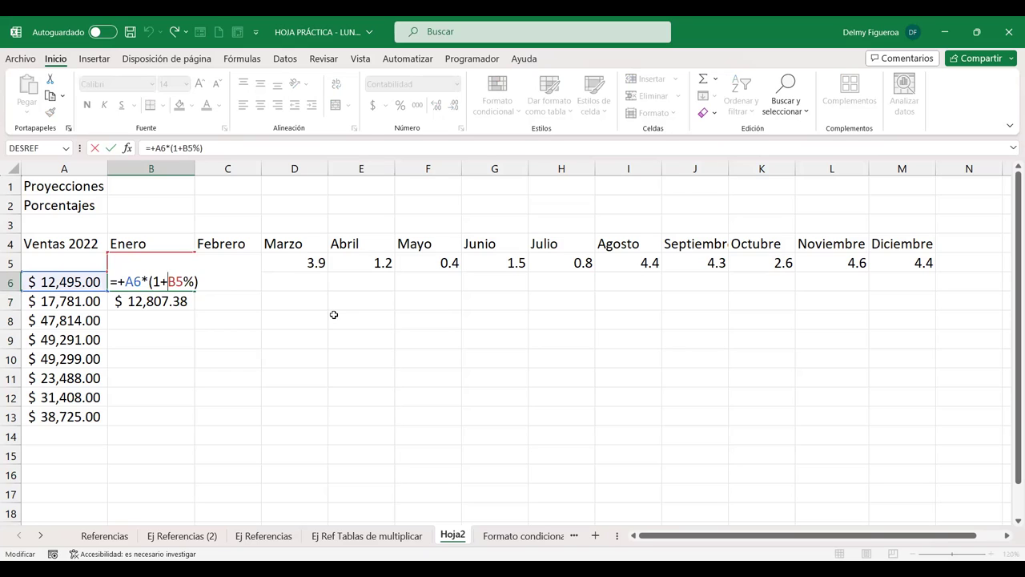
key(Return)
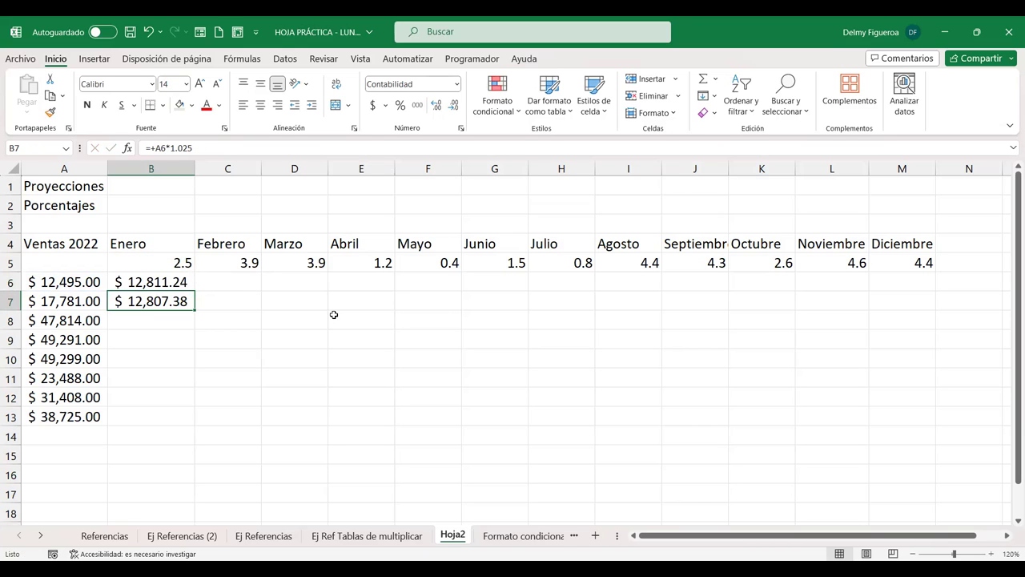
key(Delete)
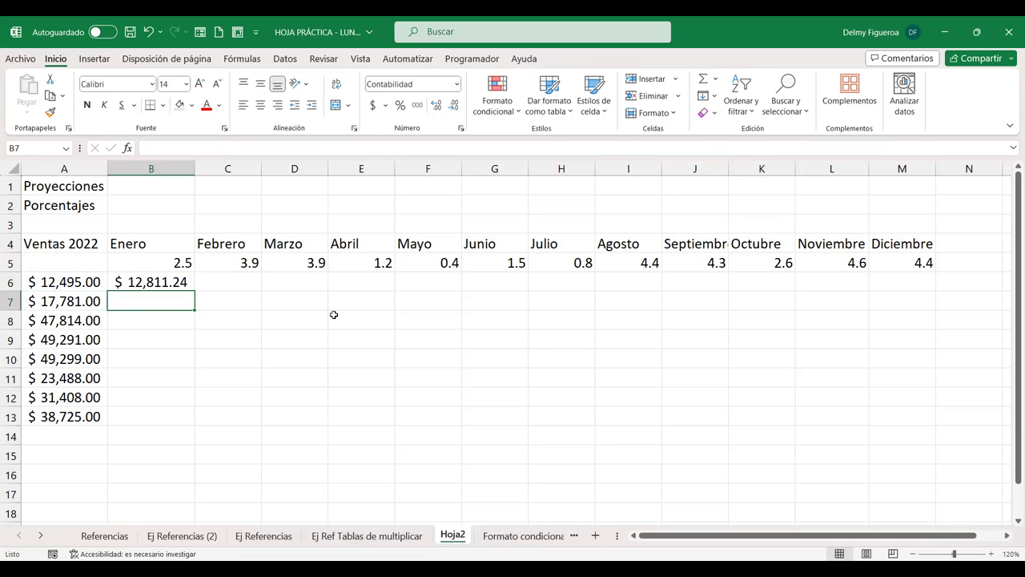
Wrap B5% in its own parentheses in the B6 formula: =+A6*(1+(B5%)).
key(Up)
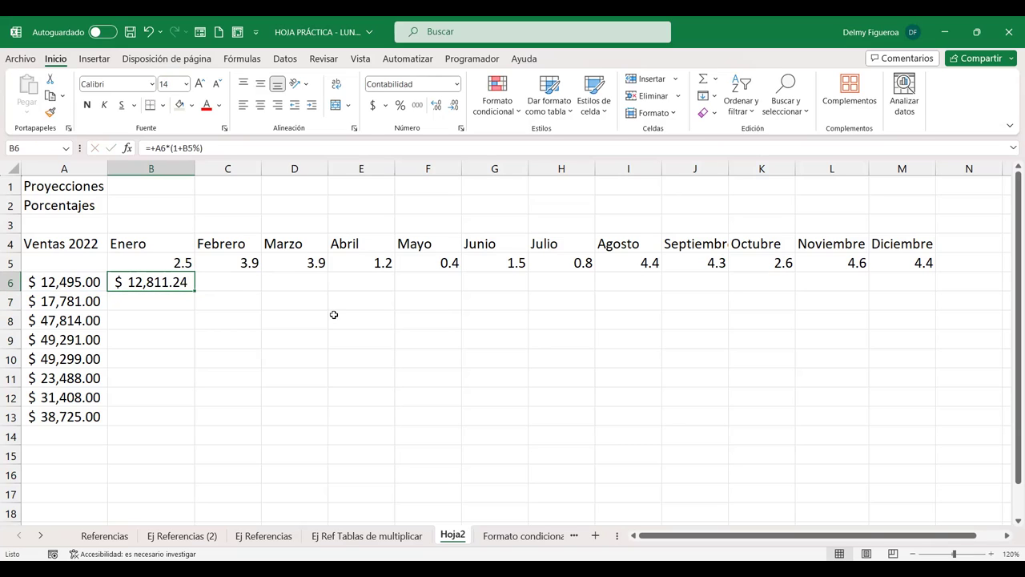
key(F2)
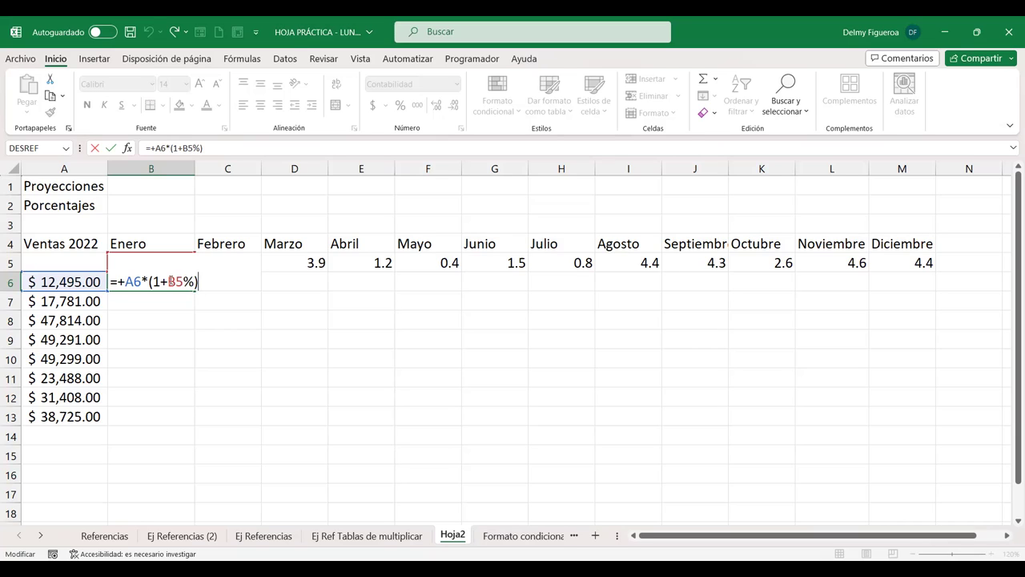
text((B5%)
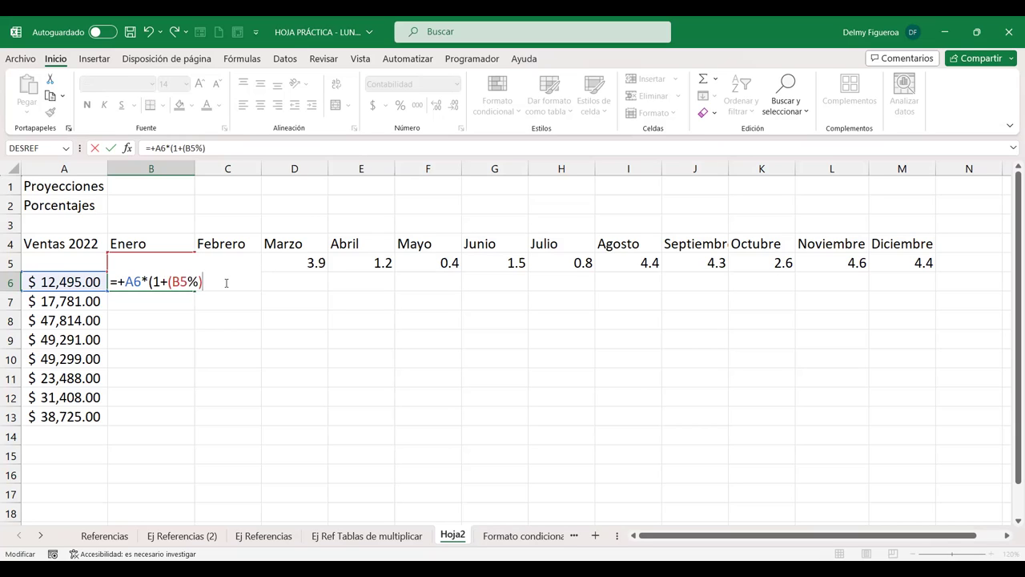
text())
key(Return)
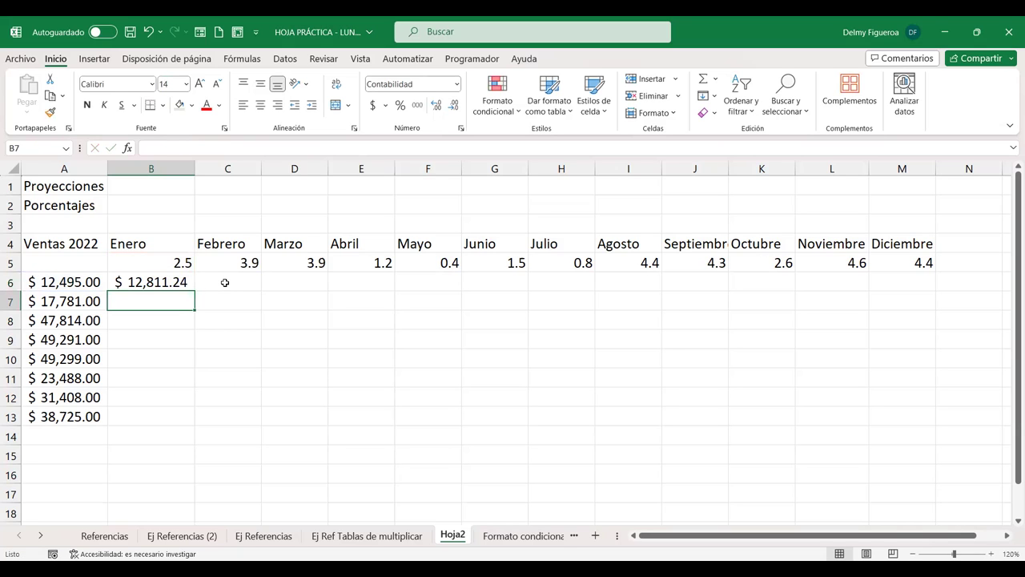
Review the Enero projection formula in B6 and clear the cell.
key(Up)
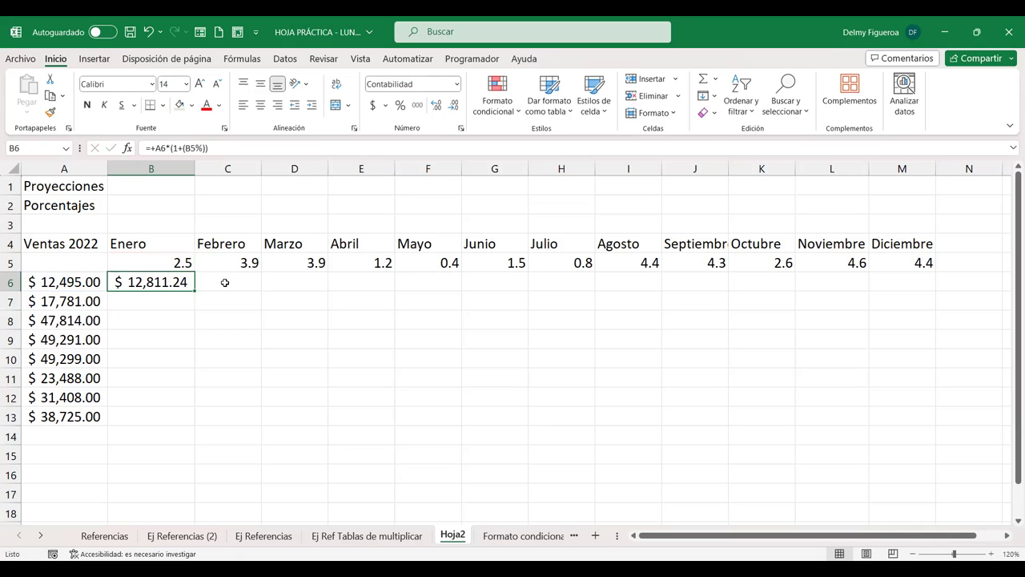
key(F2)
key(Return)
key(Up)
key(Delete)
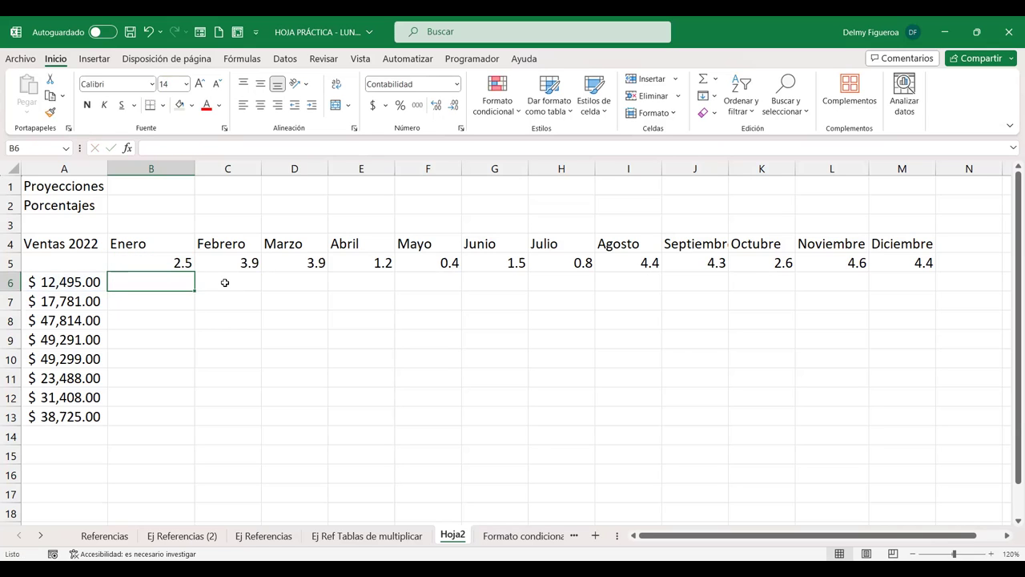
Enter the formula +A6+(A6*B5%) in B6 to add the percentage increase to the base amount.
text(+)
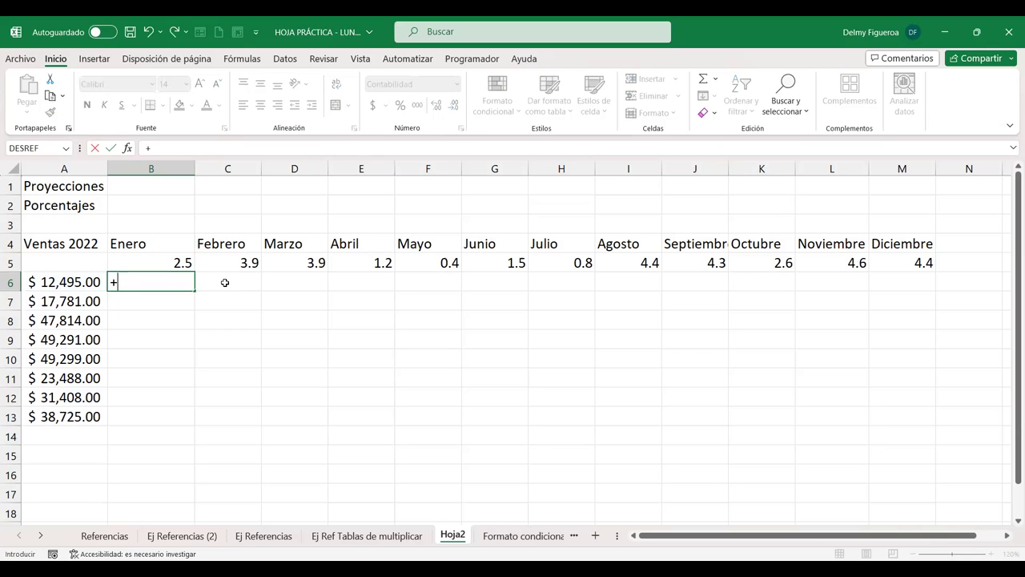
click(61, 282)
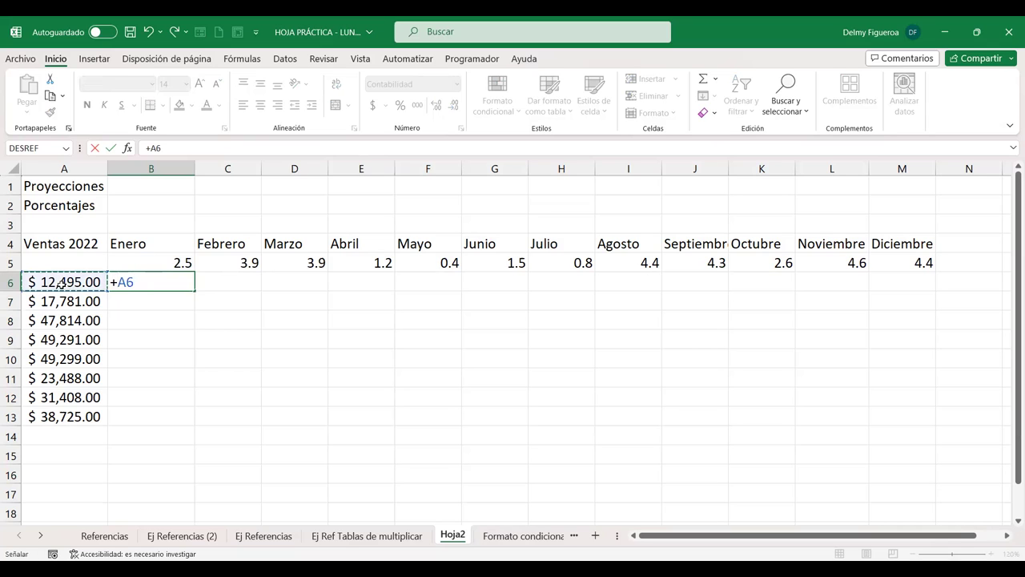
text(+)
click(62, 282)
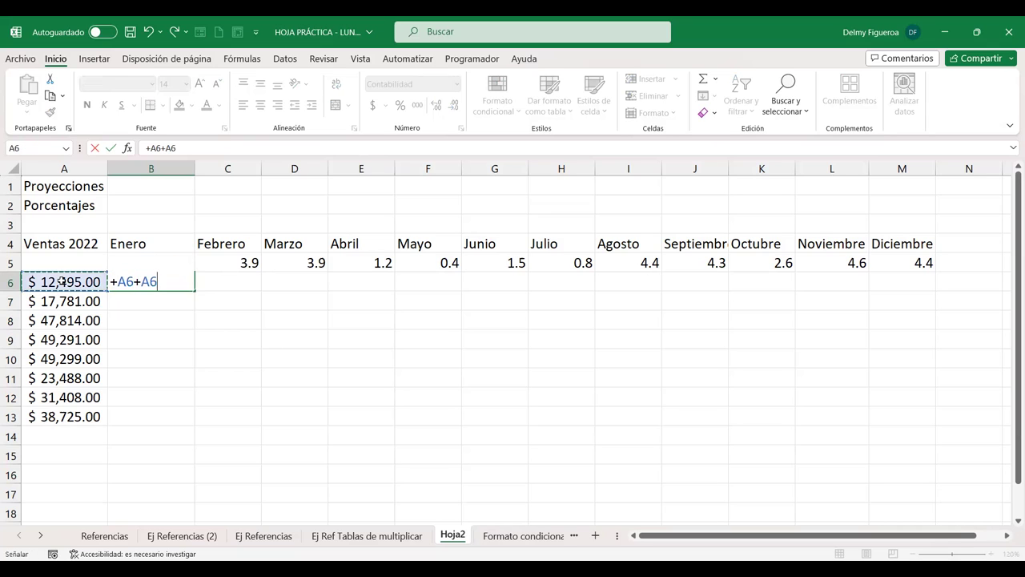
click(141, 281)
text(()
click(163, 285)
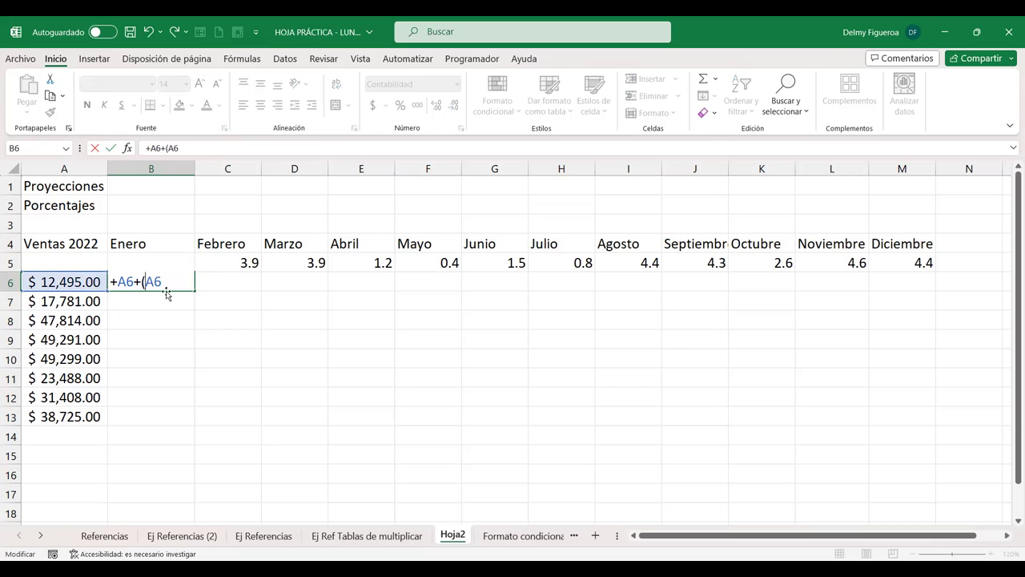
text(*)
key(Left)
key(Left)
key(Left)
click(179, 281)
click(227, 263)
key(Left)
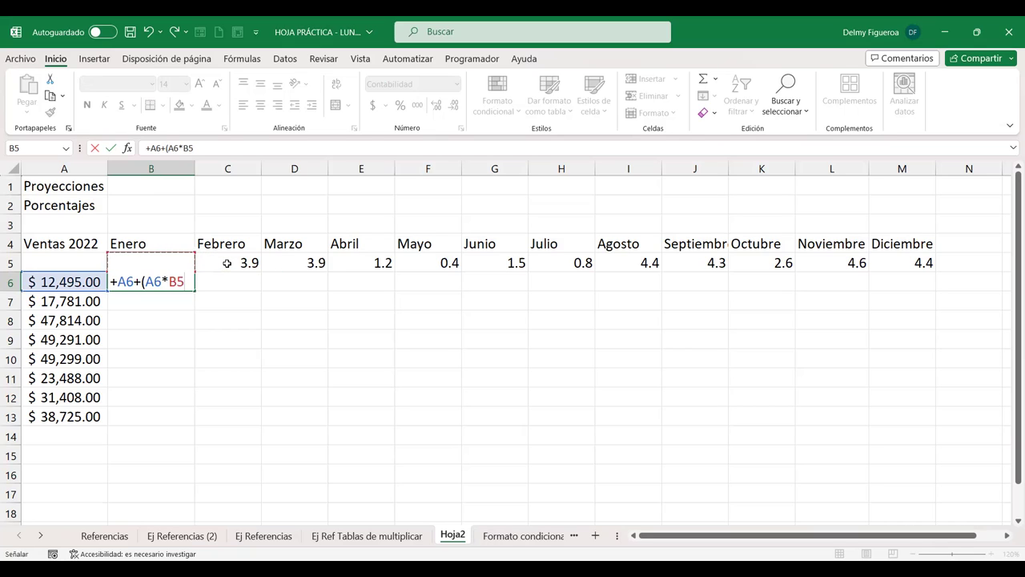
text(%))
key(Return)
key(Up)
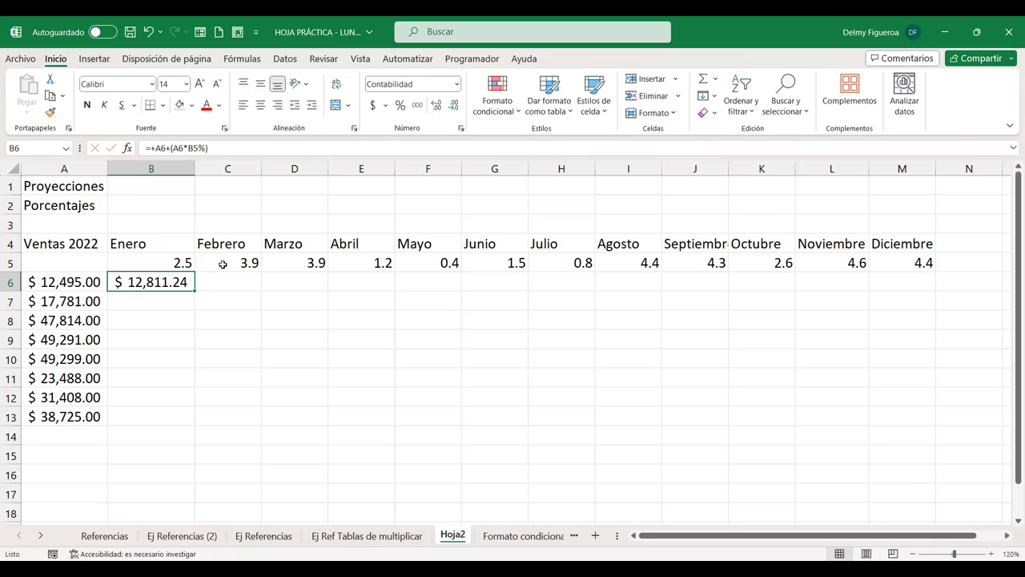
Try the percentage format on the Enero rate in B5, undo it, and recheck the B6 formula.
click(177, 257)
click(400, 105)
key(ctrl+z)
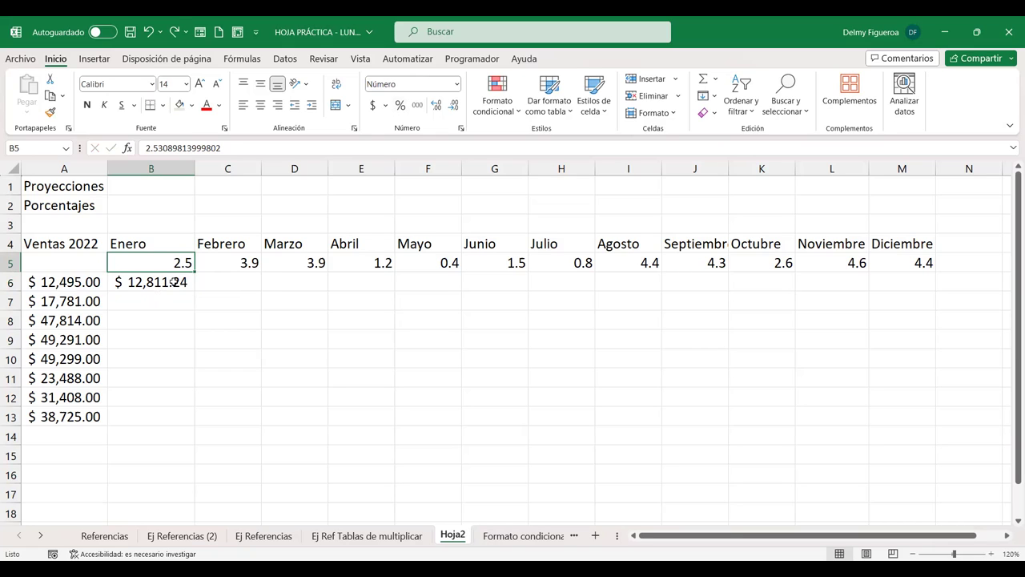
click(173, 282)
double_click(173, 281)
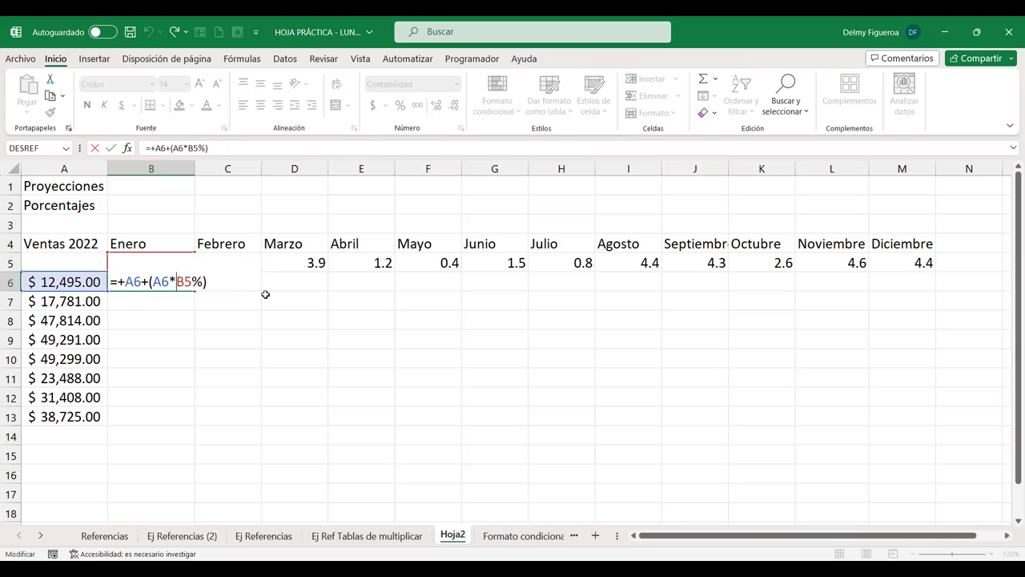
key(Return)
Set the Enero rate in B5 to 2.5% and format it as a percentage with one decimal.
click(169, 263)
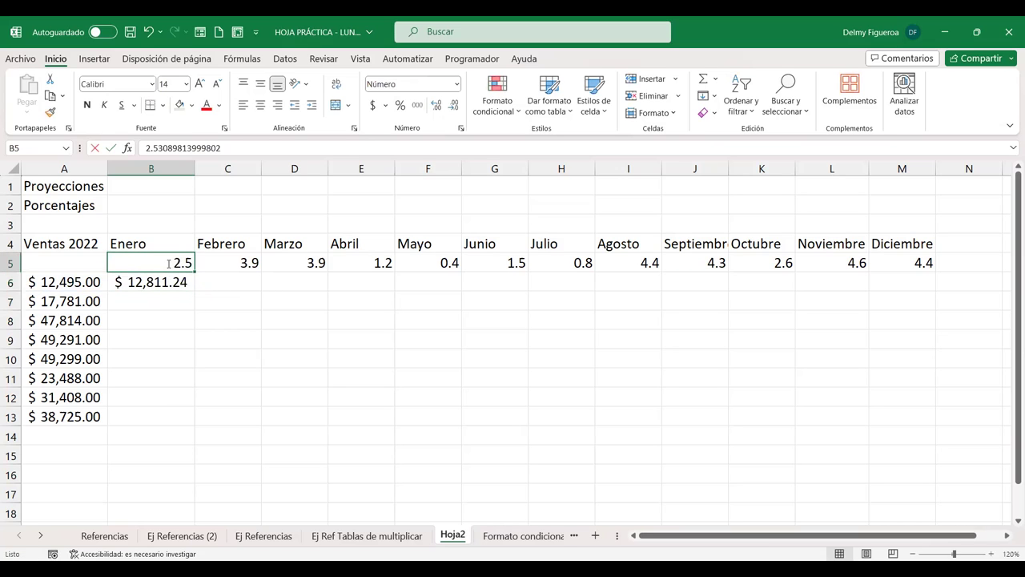
double_click(169, 262)
drag(158, 148, 411, 142)
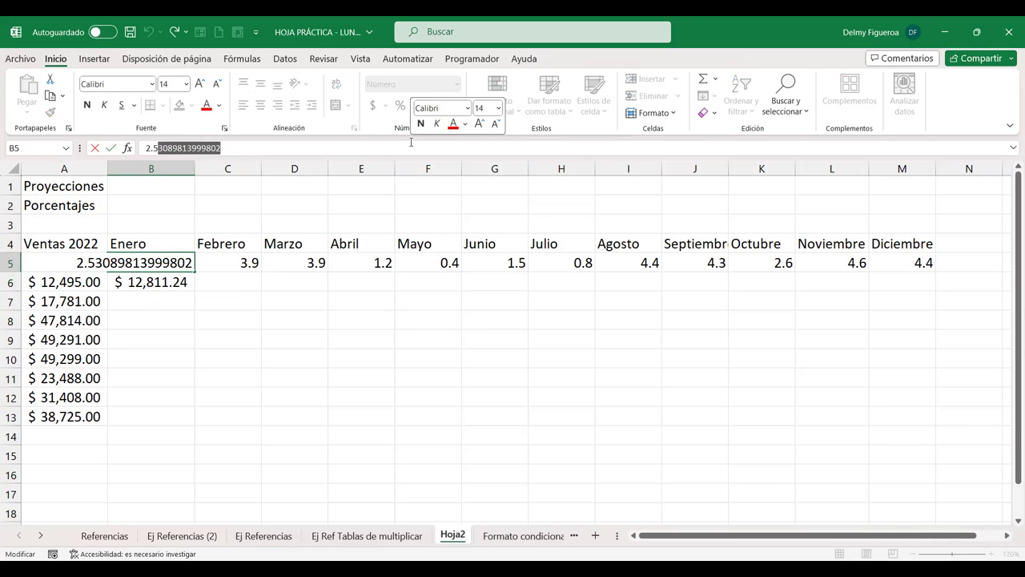
text(%)
key(Return)
key(Up)
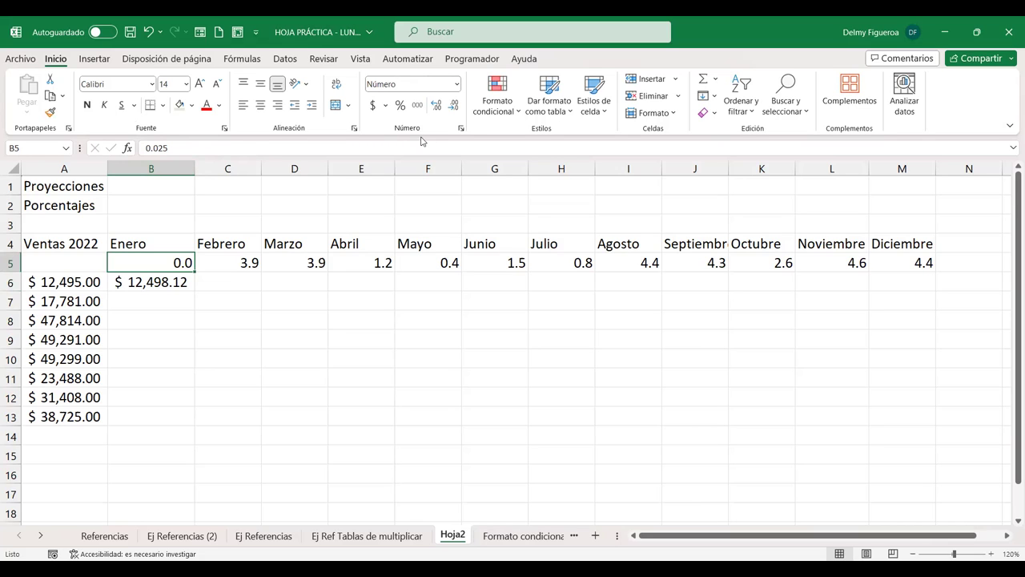
click(398, 105)
click(436, 105)
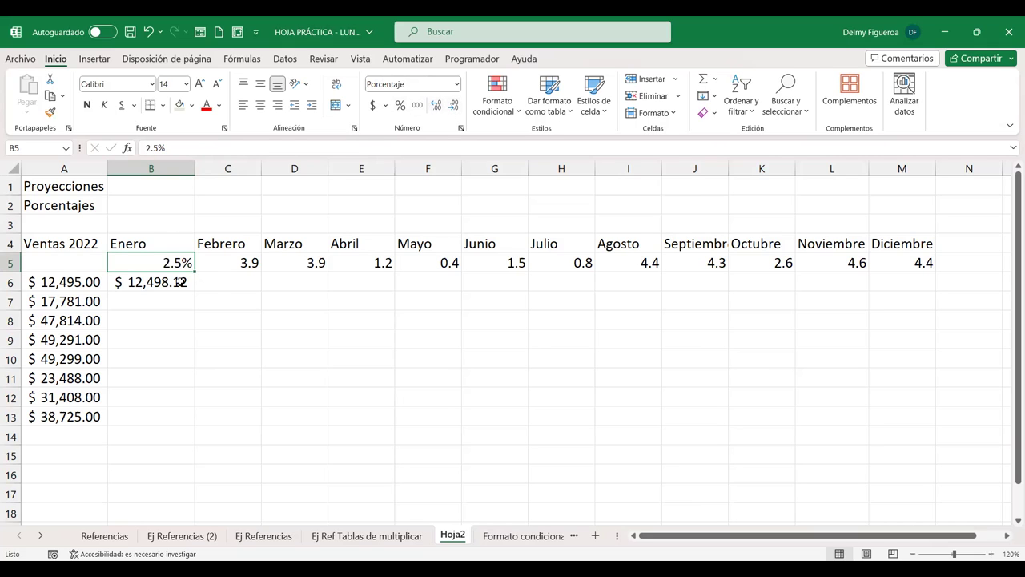
Replace the Enero projection formula in B6 with +A6*(1+B5).
click(179, 282)
key(Delete)
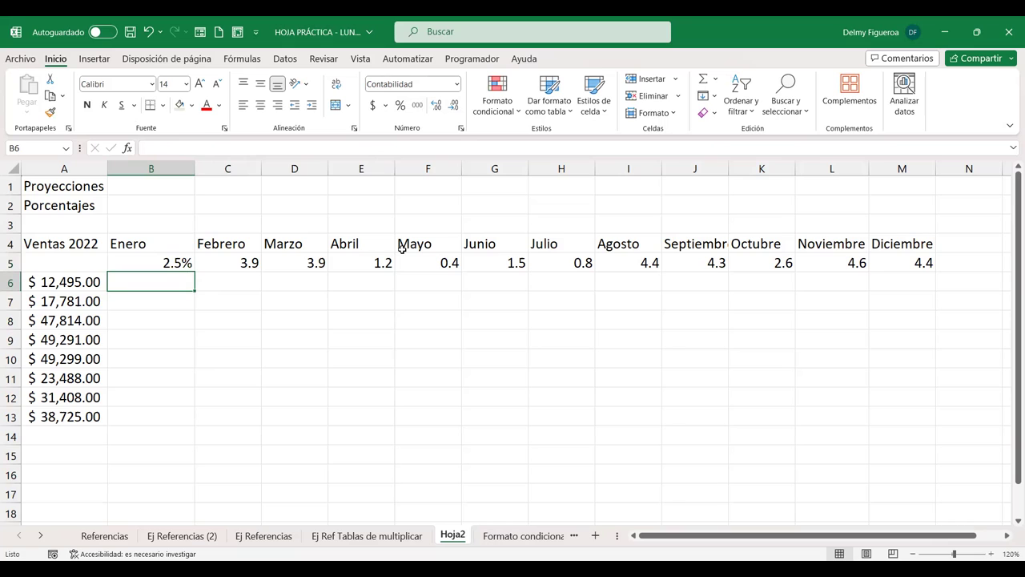
text(+)
key(Left)
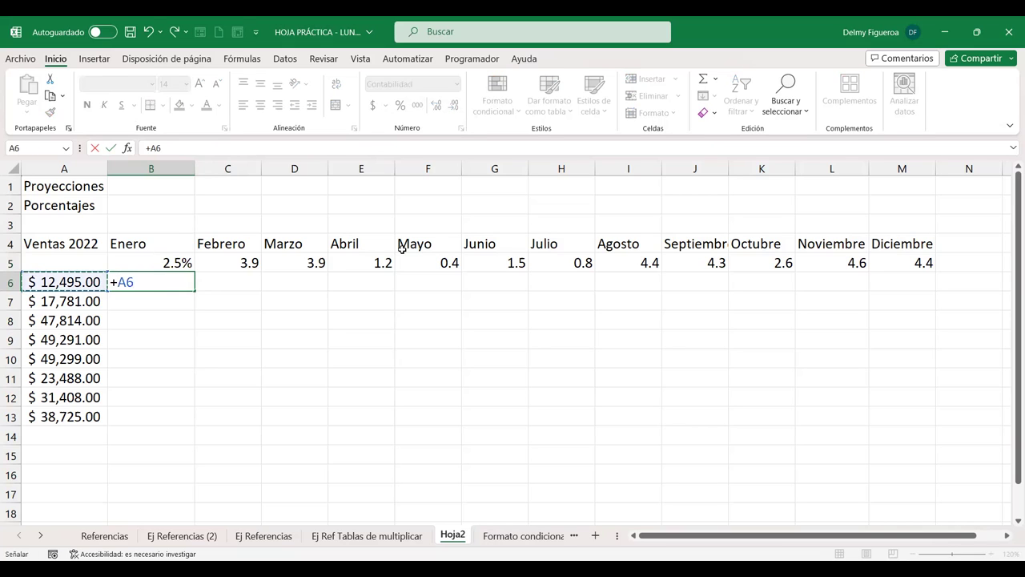
text(*()
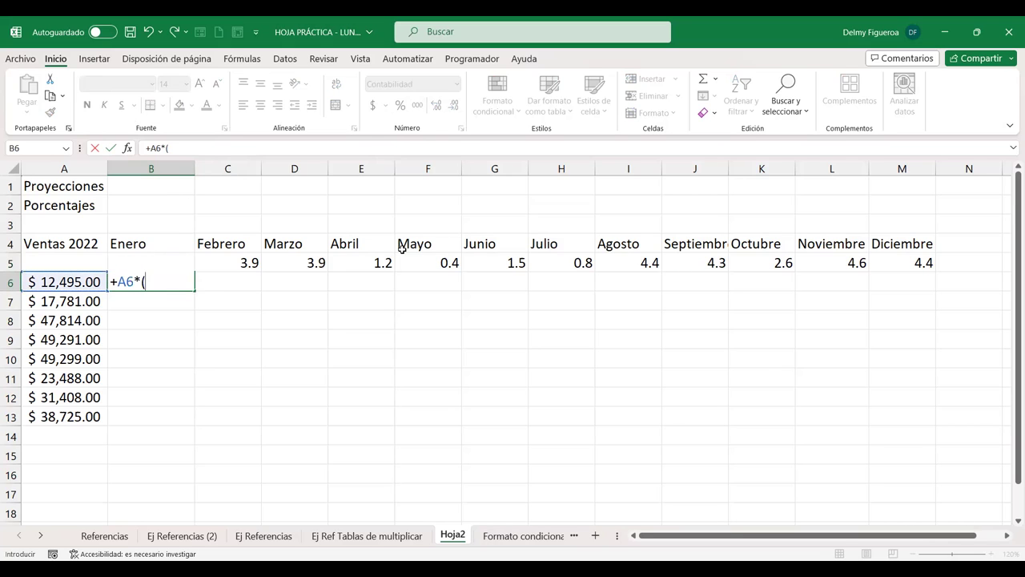
text(1+)
key(Up)
text())
key(Return)
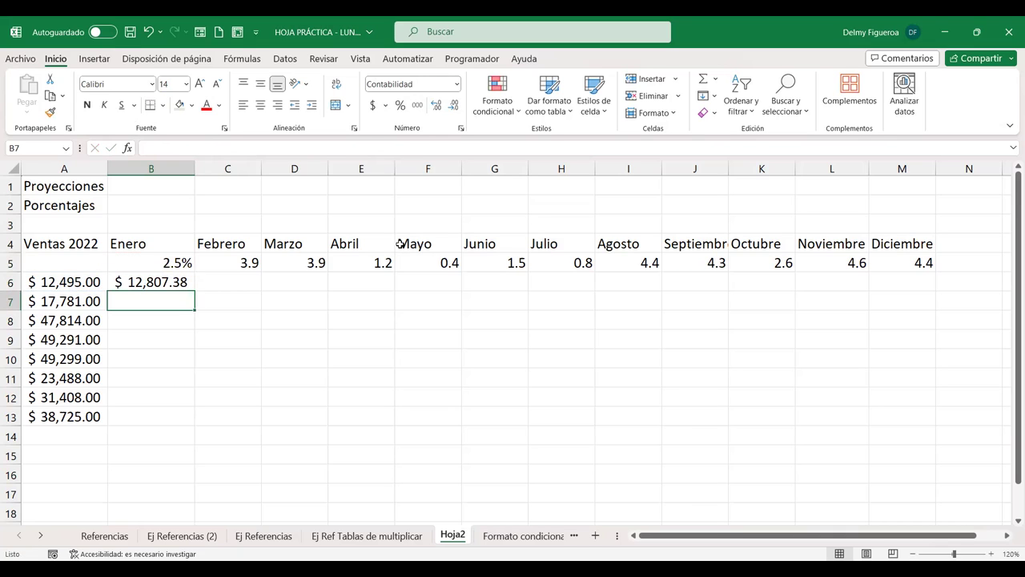
Try the percentage format on the Febrero to Diciembre rates in C5:M5 and undo it.
key(Up)
key(Up)
key(Right)
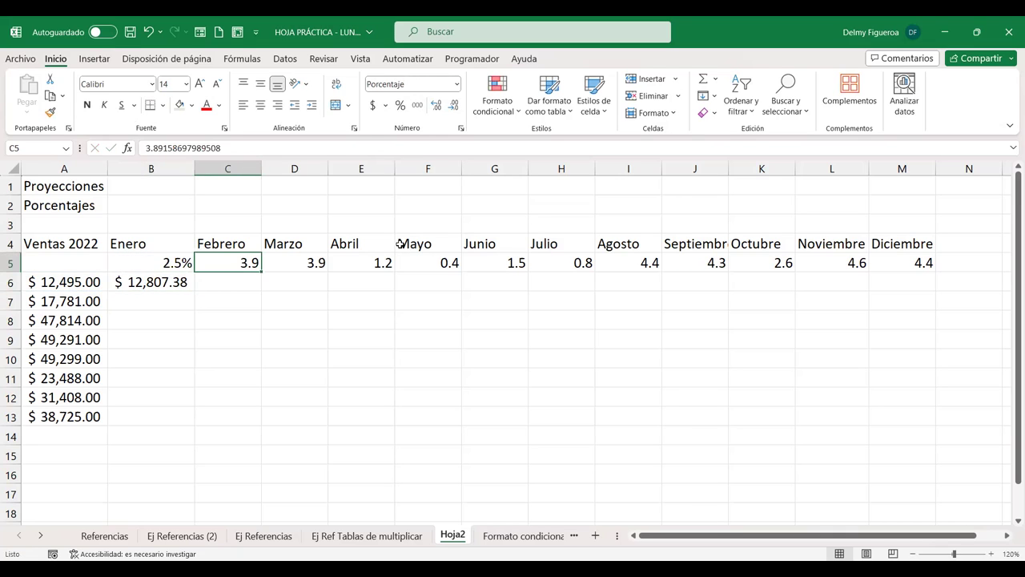
key(shift+Right)
key(shift+Right)
key(shift+Right)
key(shift+Right)
key(shift+Right)
key(shift+Right)
key(shift+Right)
key(shift+Right)
key(shift+Right)
key(shift+Right)
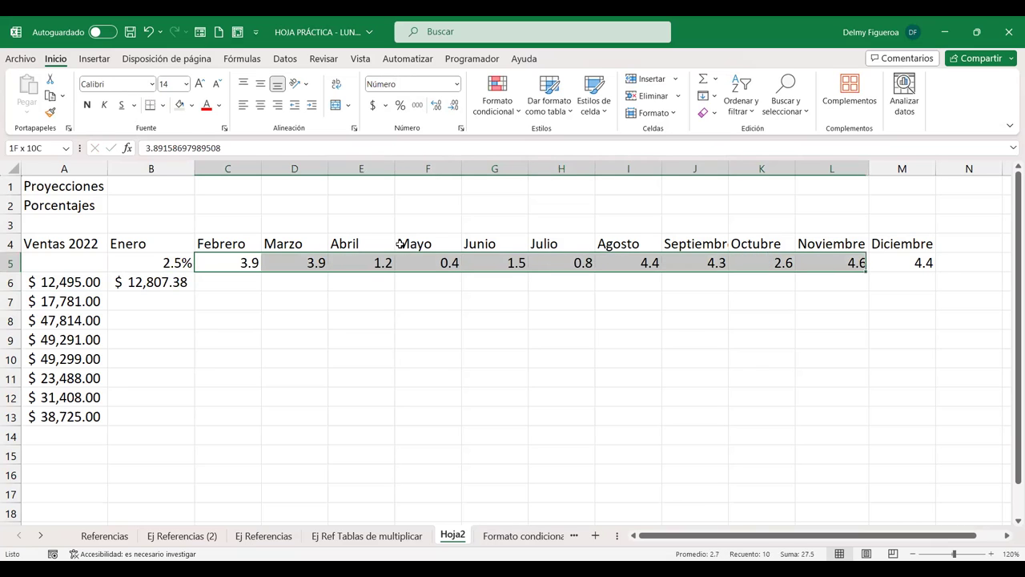
click(399, 105)
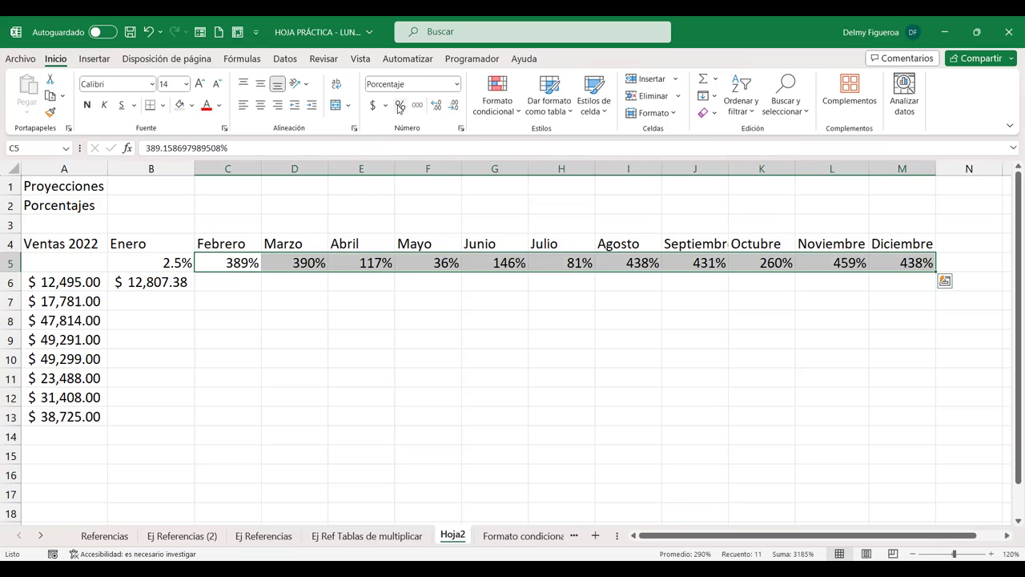
key(ctrl+z)
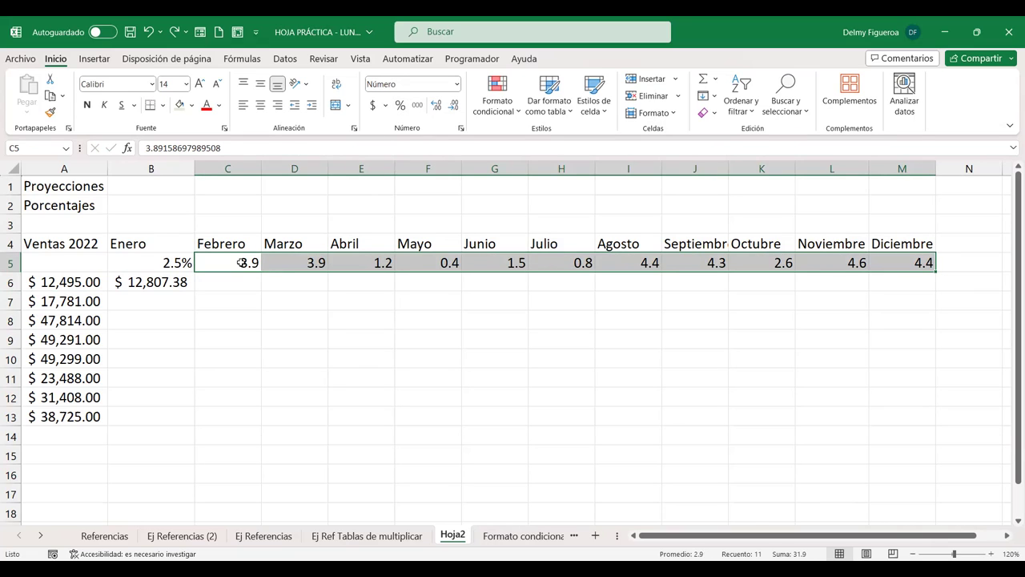
Set the Febrero rate in C5 to 3.9% and apply the percentage format to it.
click(241, 262)
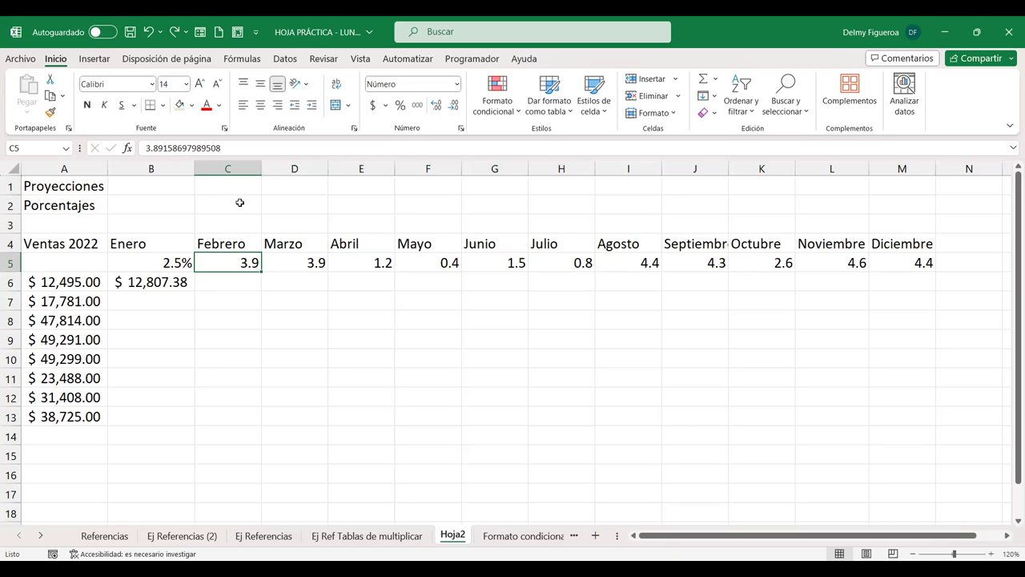
text(3.9%)
key(Return)
key(Up)
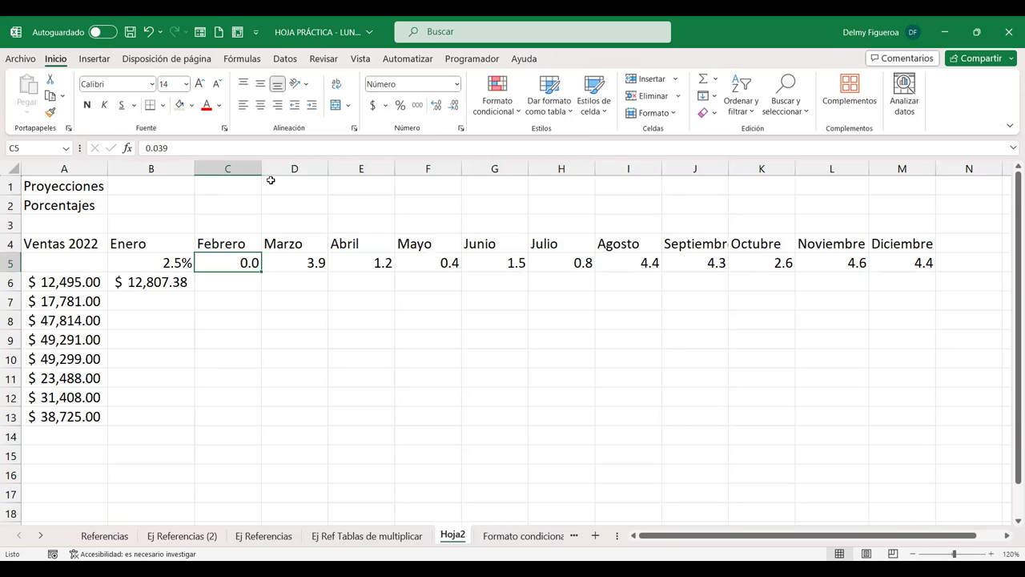
click(454, 106)
click(434, 106)
click(401, 107)
click(298, 257)
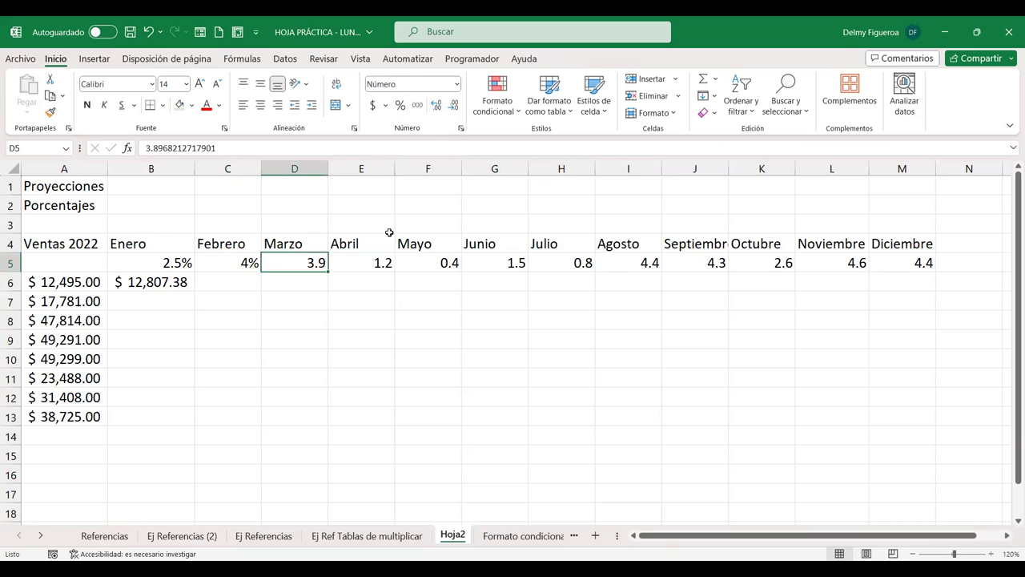
Show the Febrero rate in C5 with one decimal place.
click(232, 258)
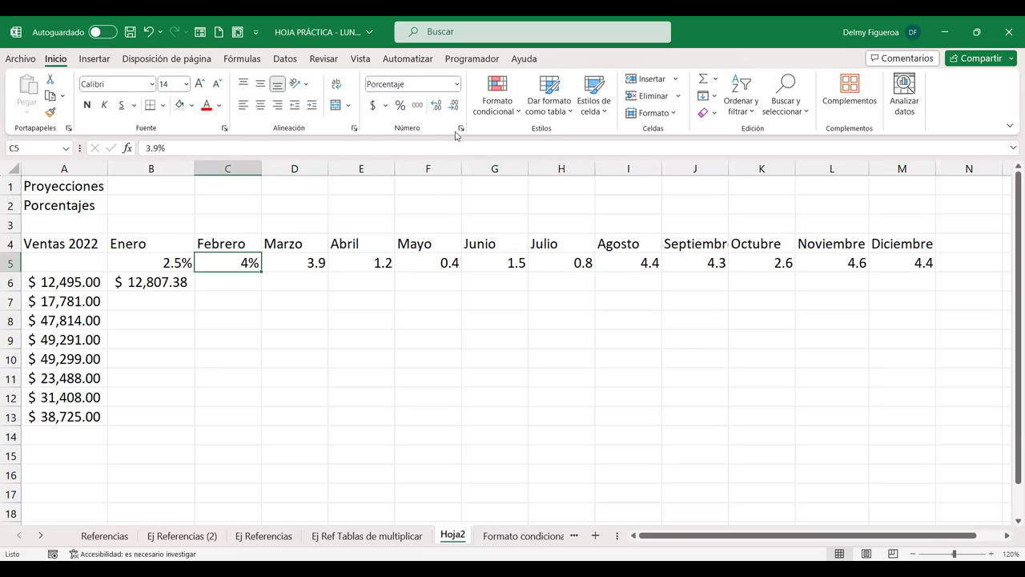
click(437, 107)
Try entering the Marzo and Abril rates in D5:E5 as the plain numbers 3 and 1.2.
click(295, 257)
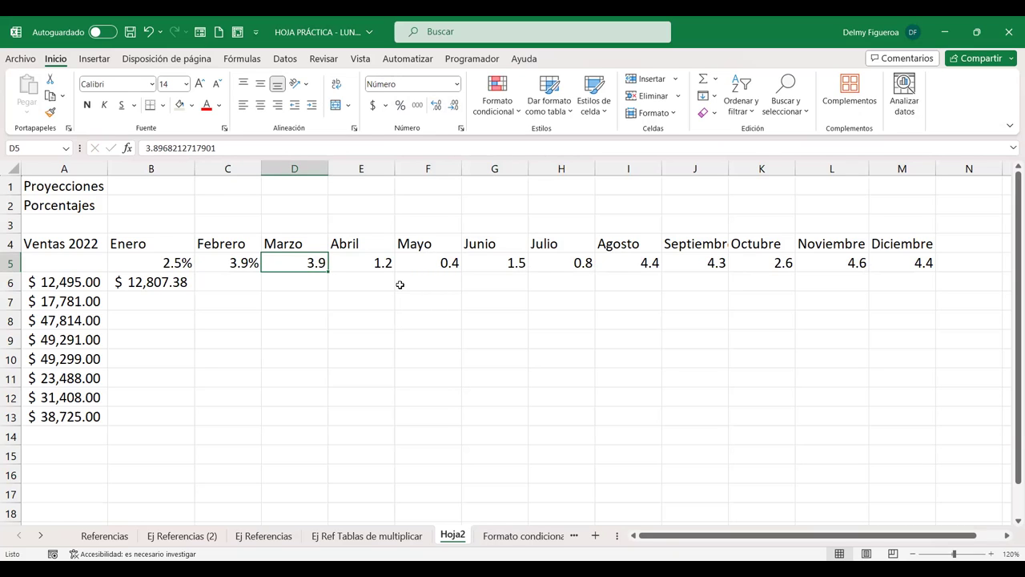
text(3)
key(Tab)
text(1.2)
key(Tab)
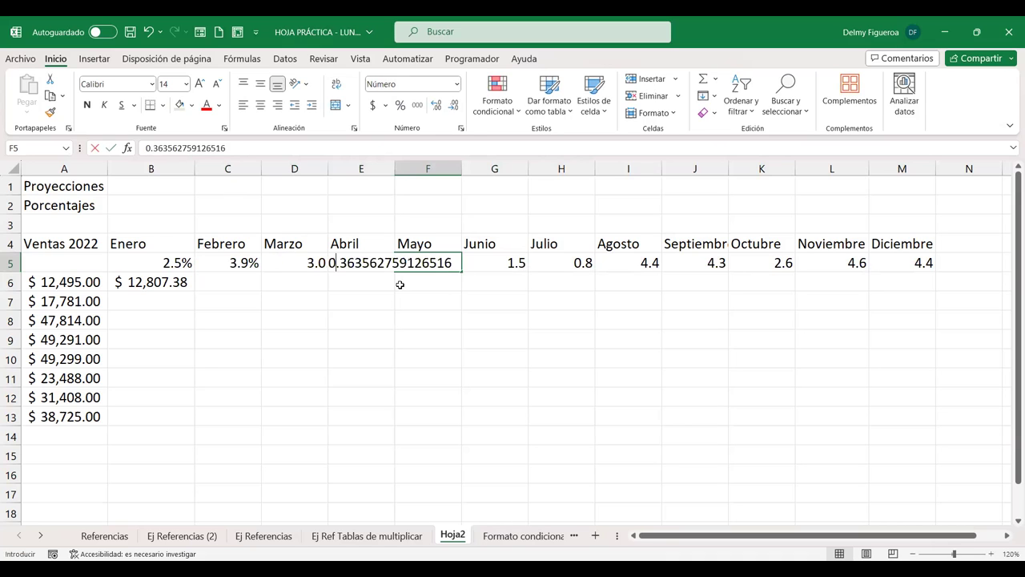
Enter the Mayo, Junio and Julio rates in F5:H5 as 0.4%, 1.5% and 0.8%.
text(0.4%)
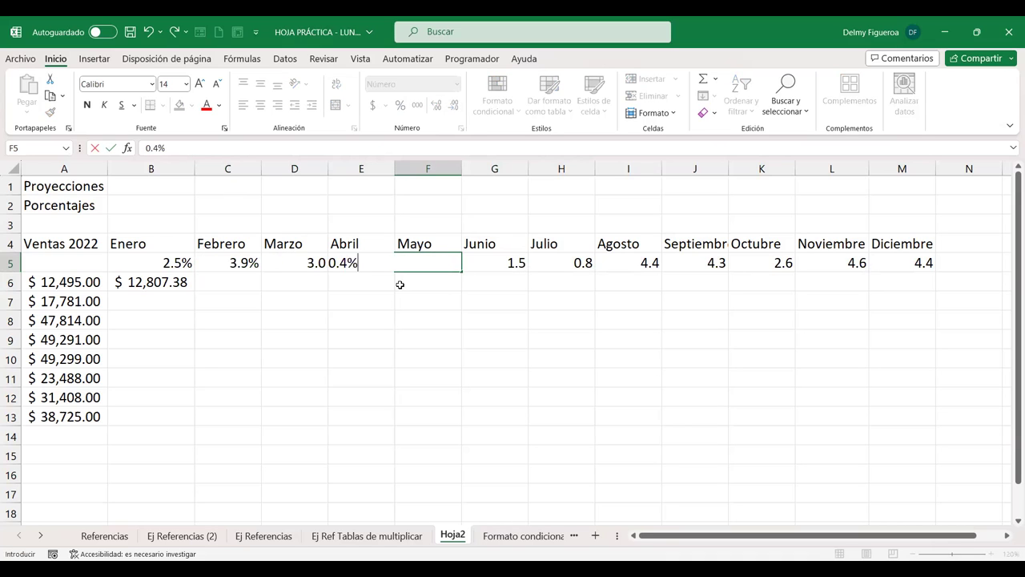
key(Return)
key(Up)
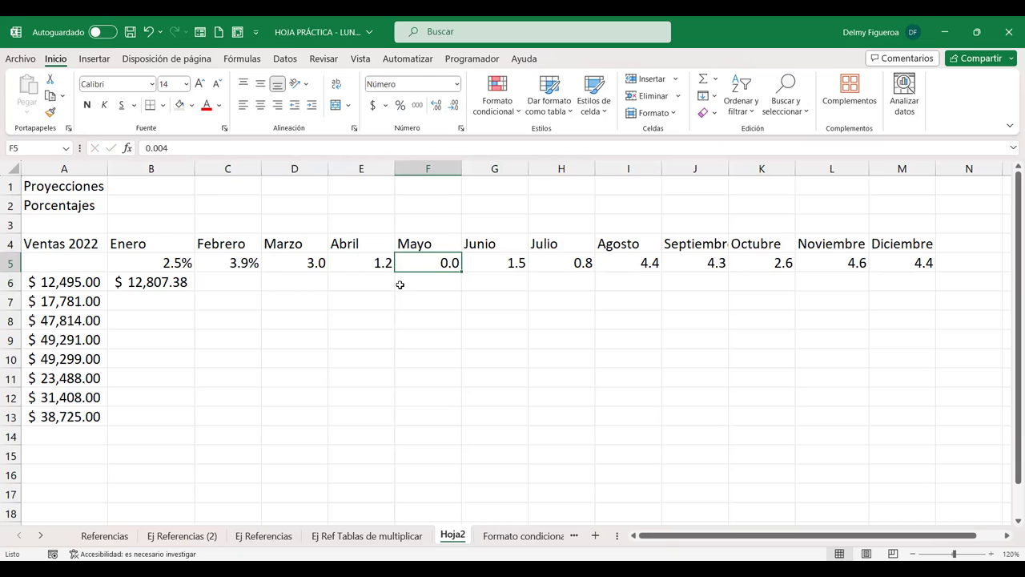
key(Right)
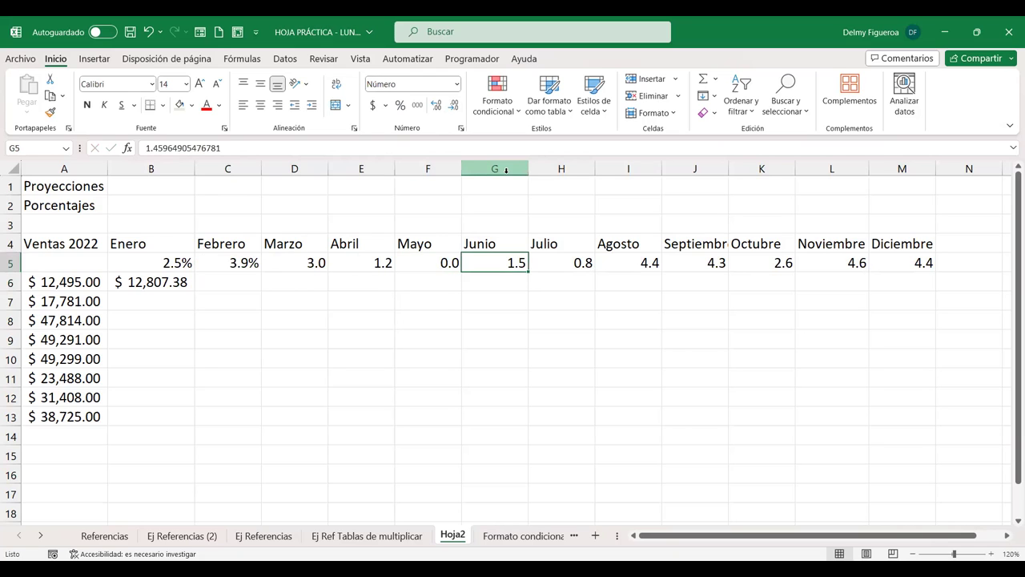
text(1.5)
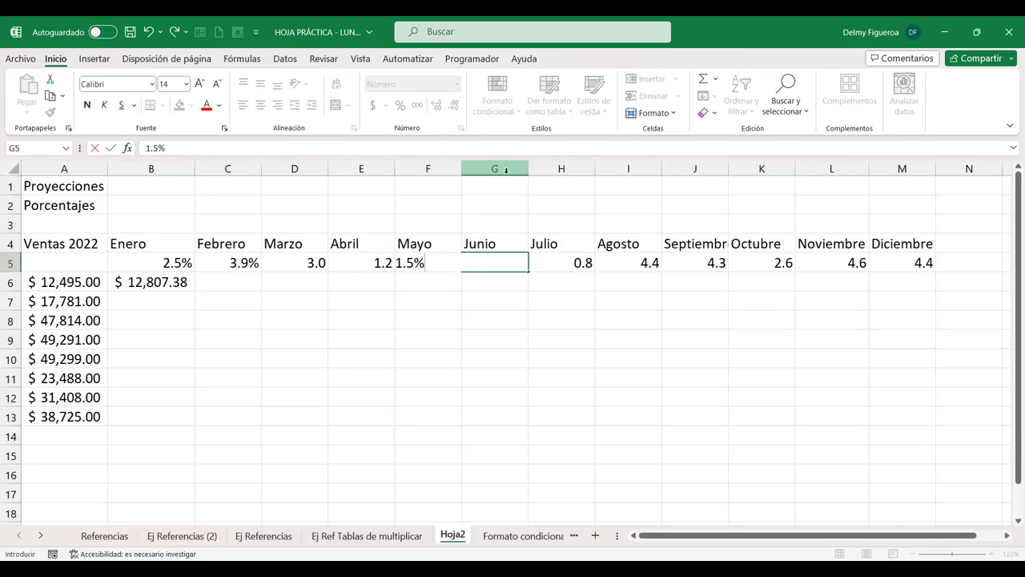
key(Right)
text(0.8%)
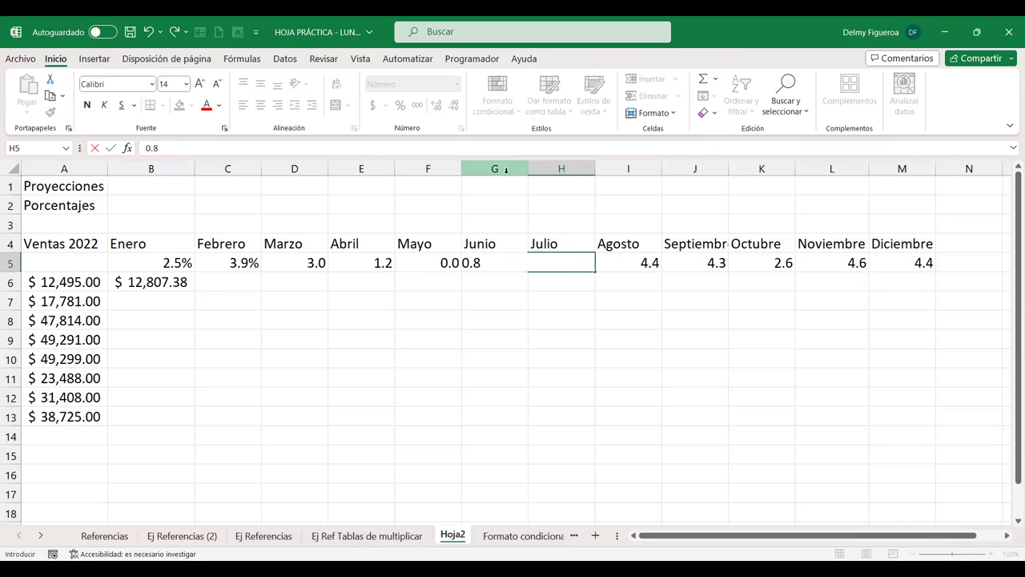
key(Right)
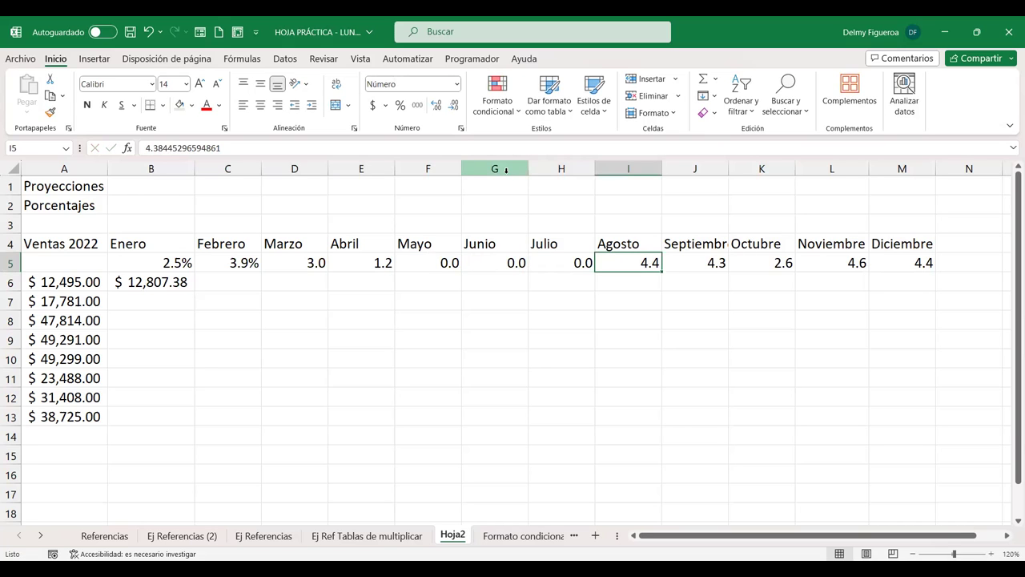
Enter the Agosto to Diciembre rates in I5:M5 as 4.4%, 4.3%, 2.6%, 4.6% and 4.4%.
text(4.4%)
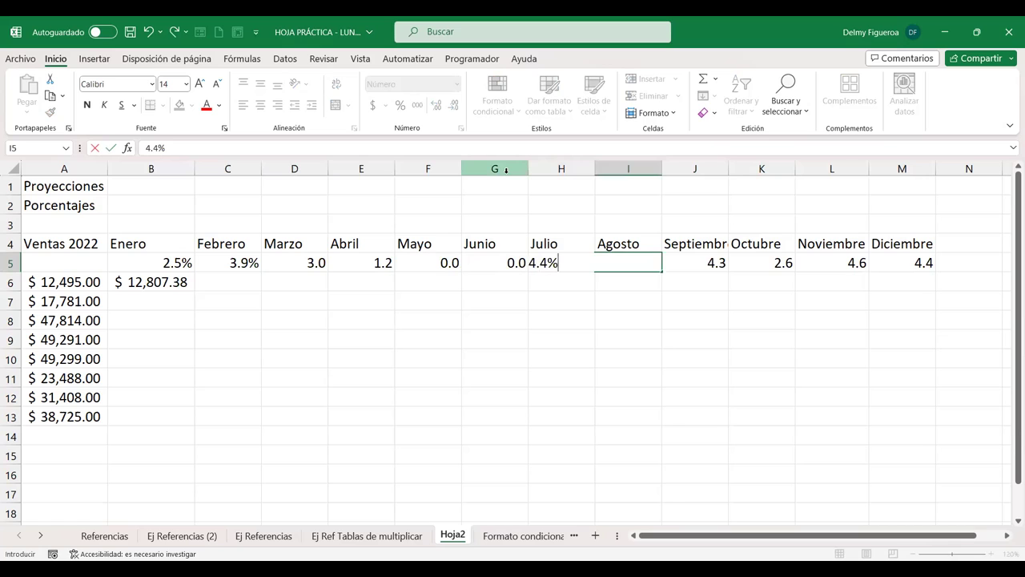
key(Right)
text(4.3)
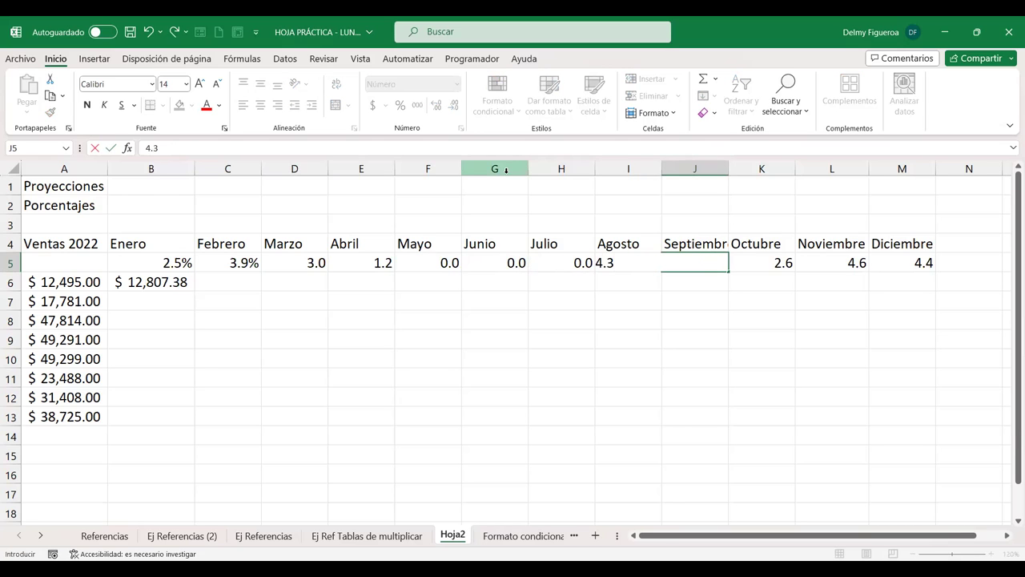
key(Right)
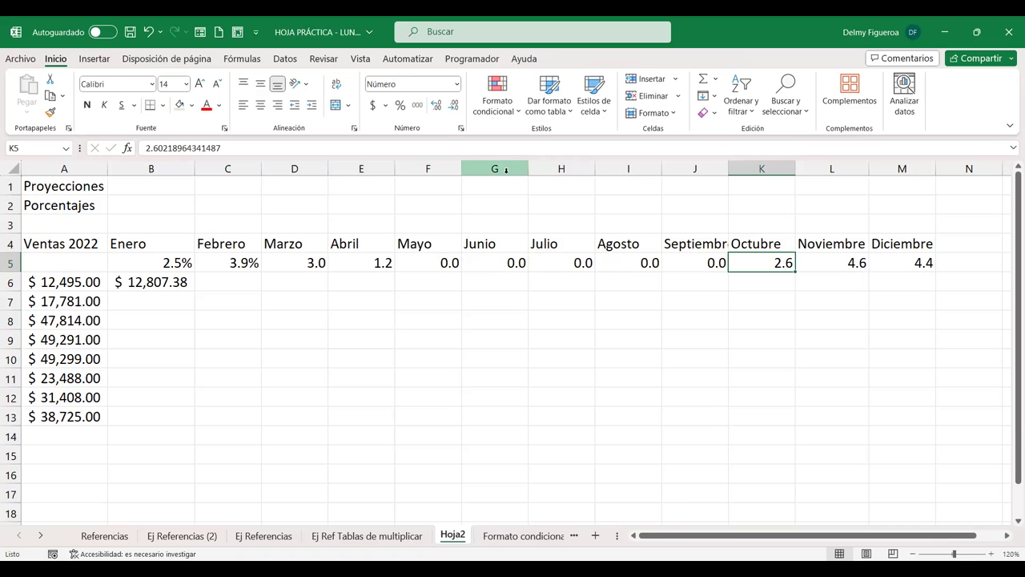
text(2.6%)
key(Right)
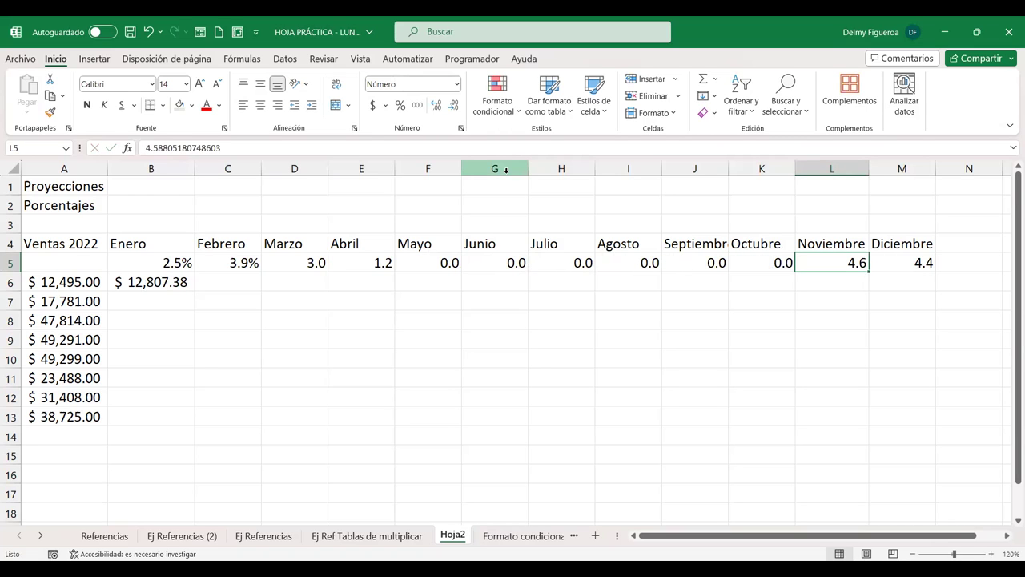
text(4.6%)
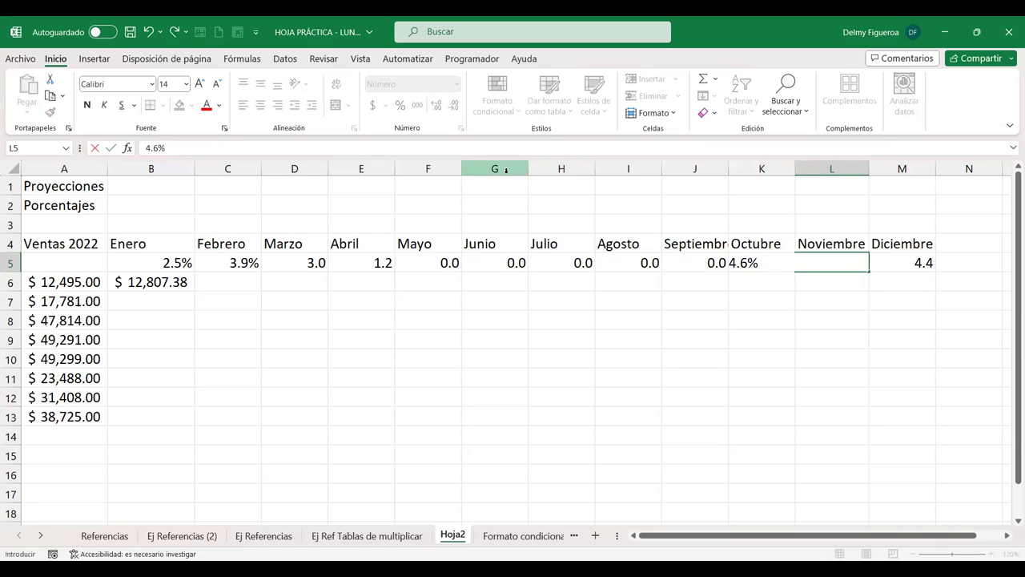
key(Right)
text(4.4%)
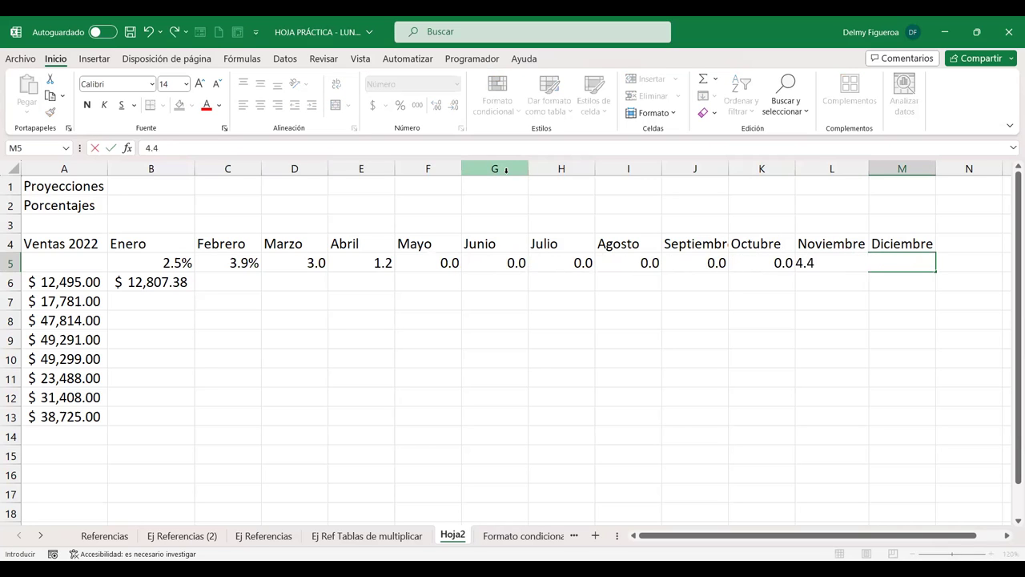
key(Return)
Format the Mayo to Diciembre rates in F5:M5 as percentages with one decimal.
key(Left)
key(Left)
key(Right)
key(Right)
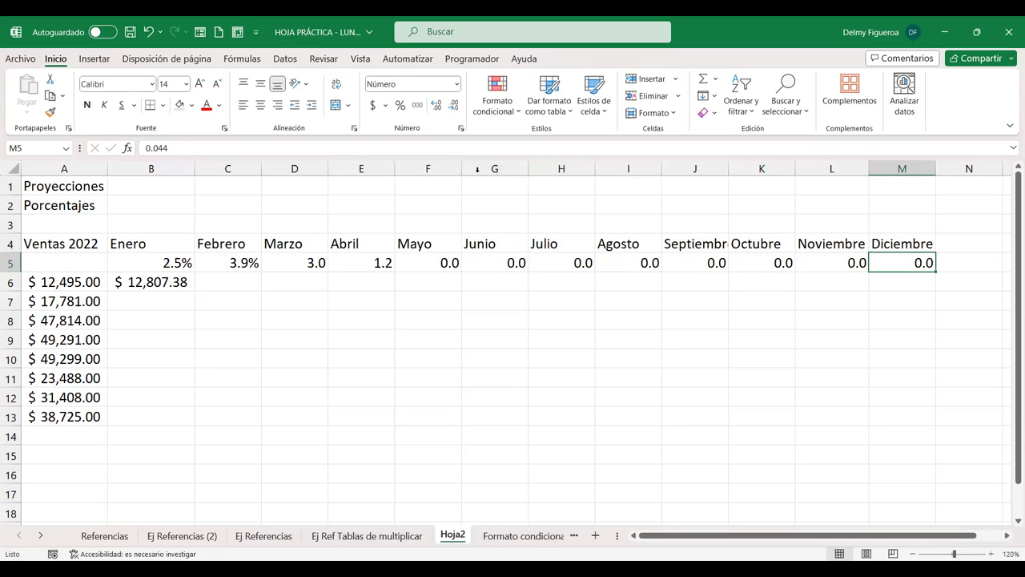
key(shift+Left)
key(shift+Left)
key(shift+Left)
key(shift+Left)
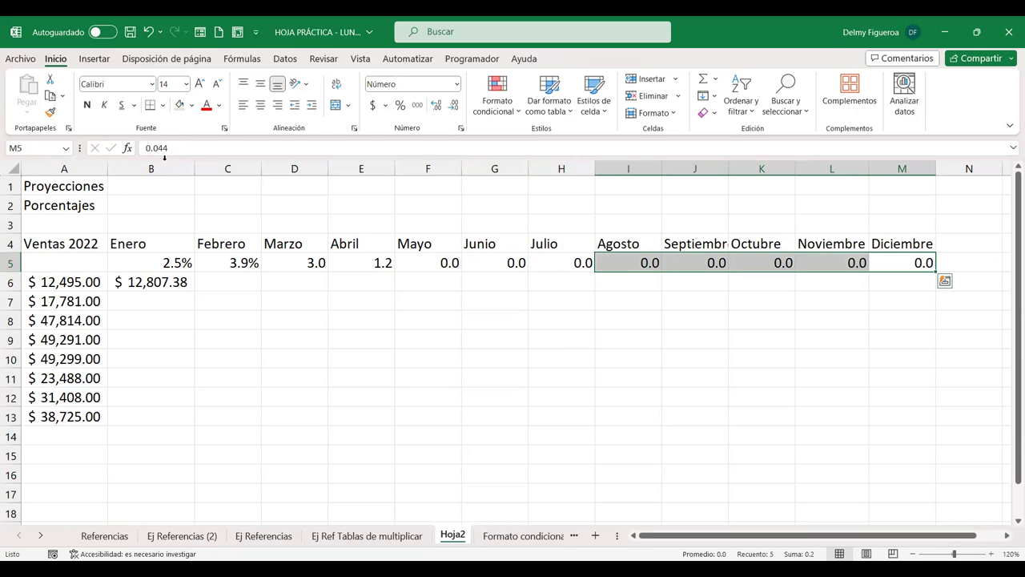
key(shift+Left)
key(shift+Left)
key(shift+Left)
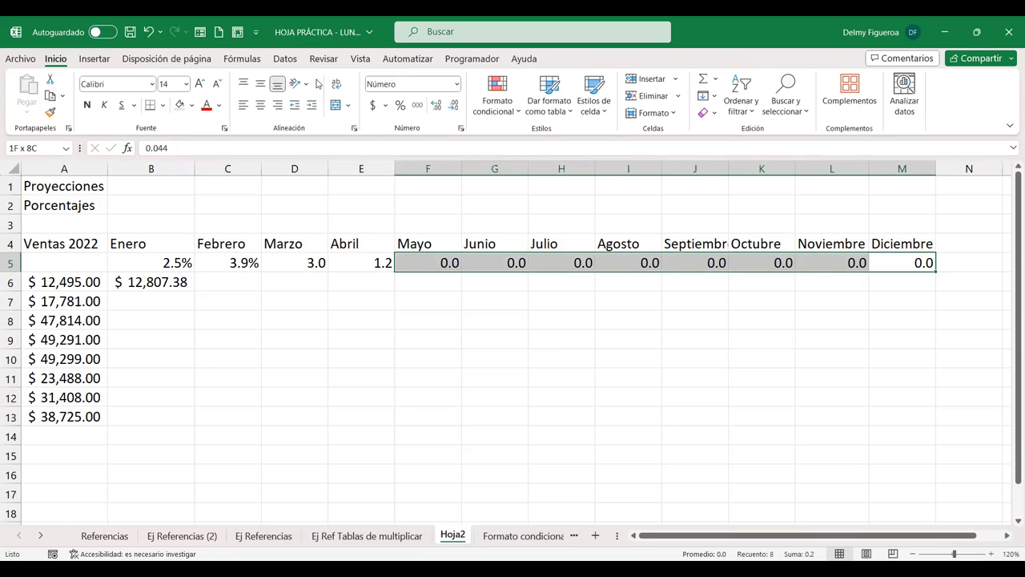
click(399, 105)
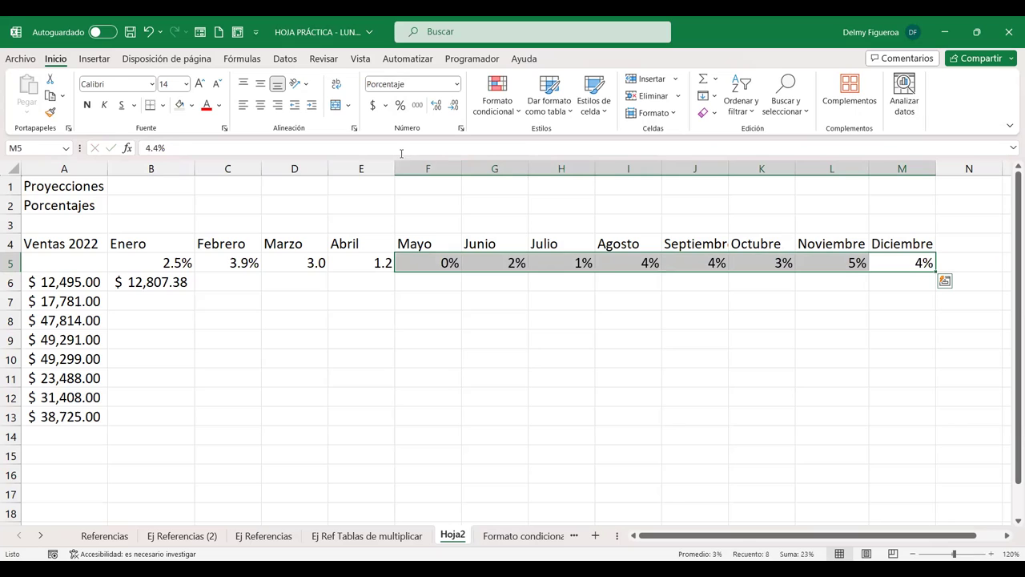
click(437, 106)
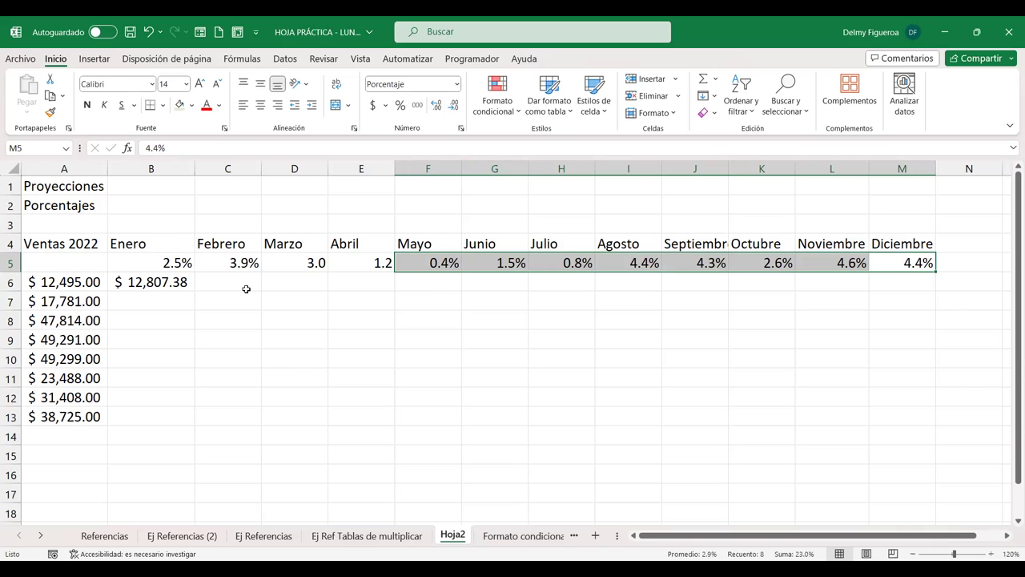
Set the Marzo rate in D5 to 3% and the Abril rate in E5 to 1.2%.
click(287, 262)
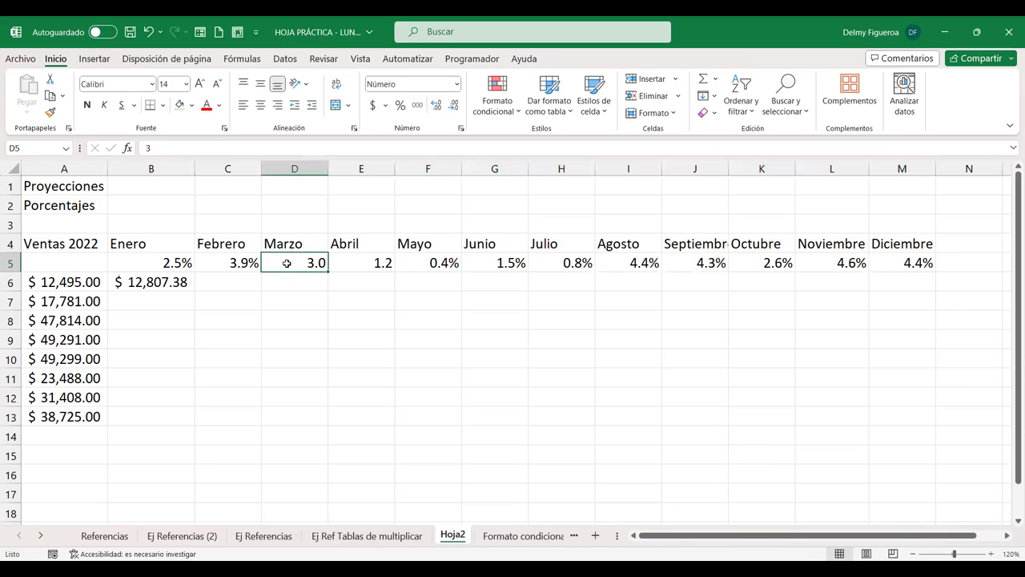
text(3)
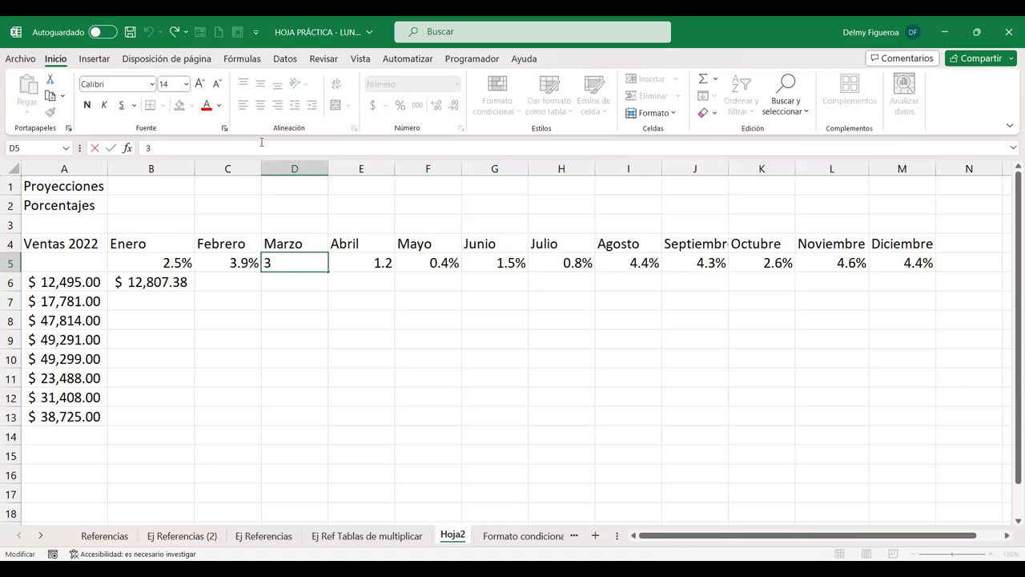
text(%)
key(Return)
key(Up)
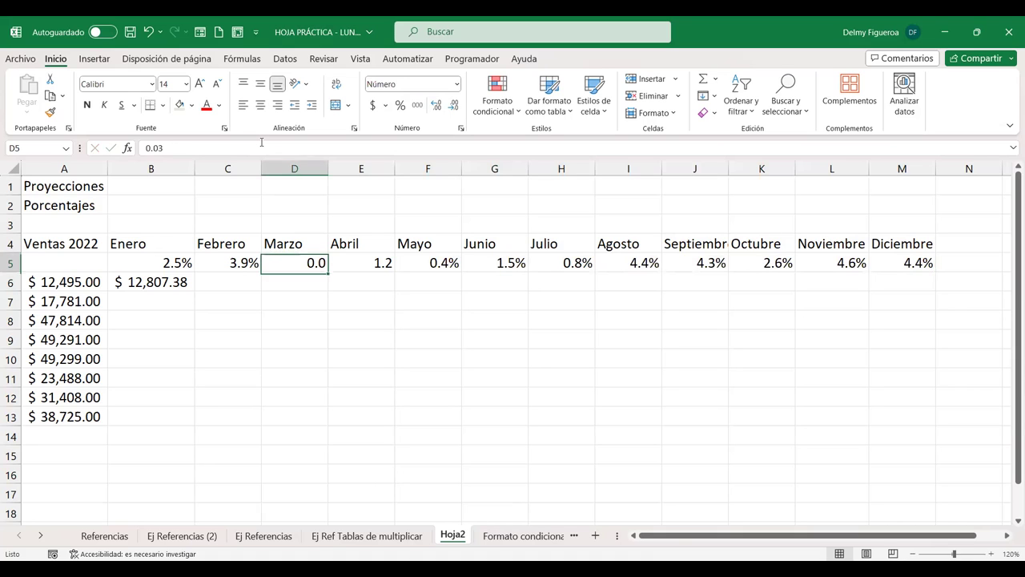
key(Right)
text(1.2%)
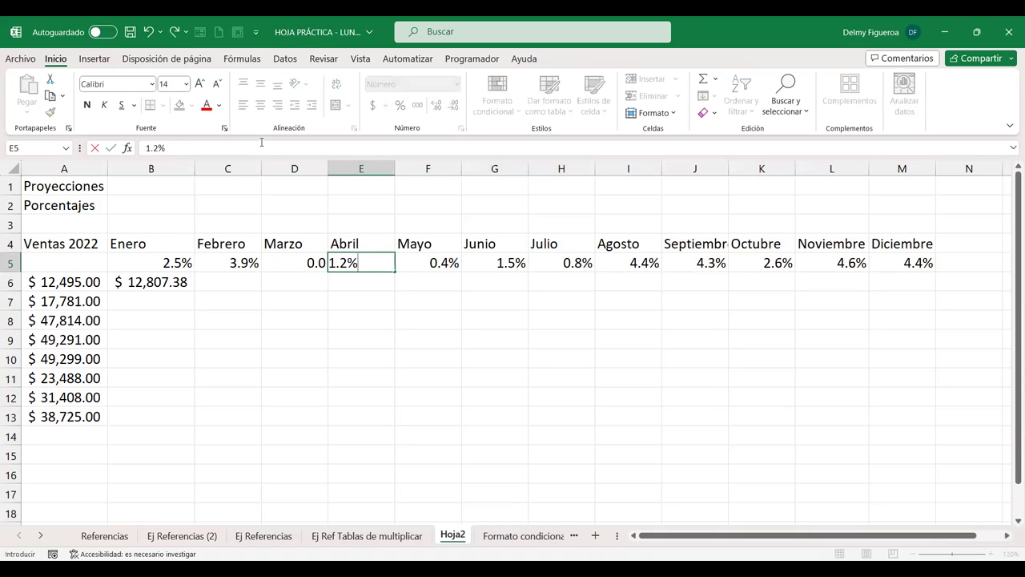
key(Return)
Format the Marzo and Abril rates in D5:E5 as percentages with one decimal.
key(Up)
key(shift+Left)
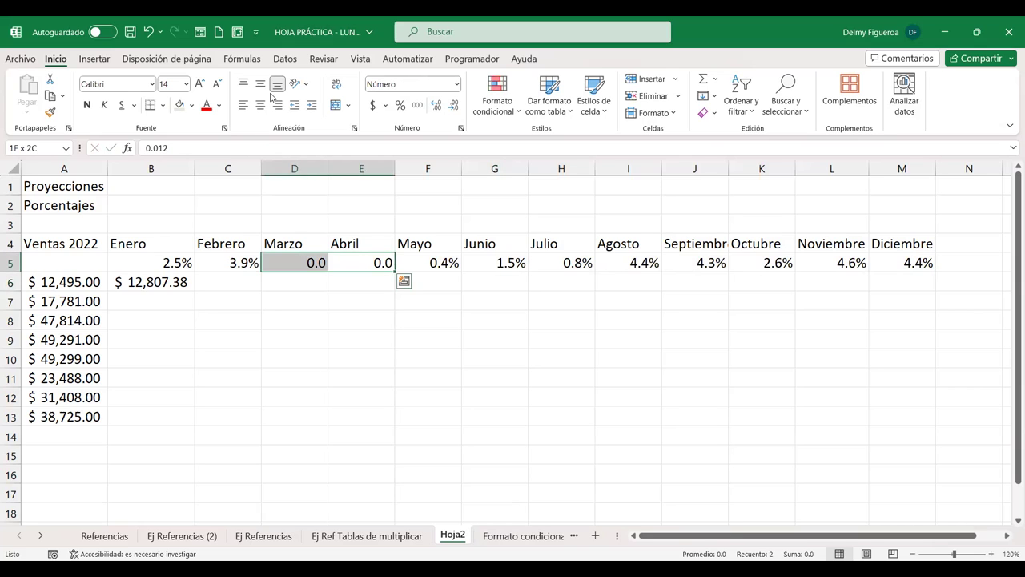
click(400, 109)
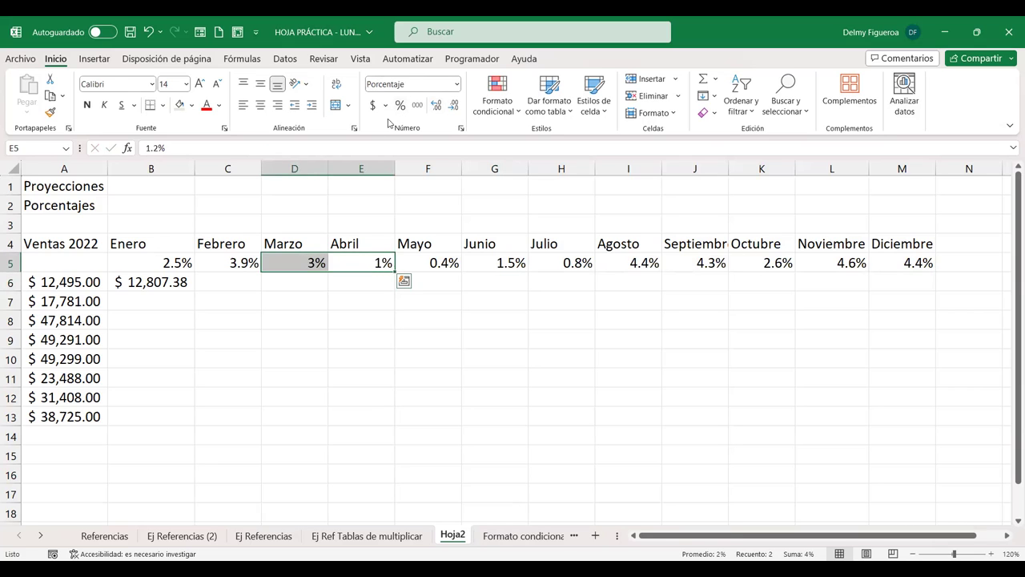
click(434, 107)
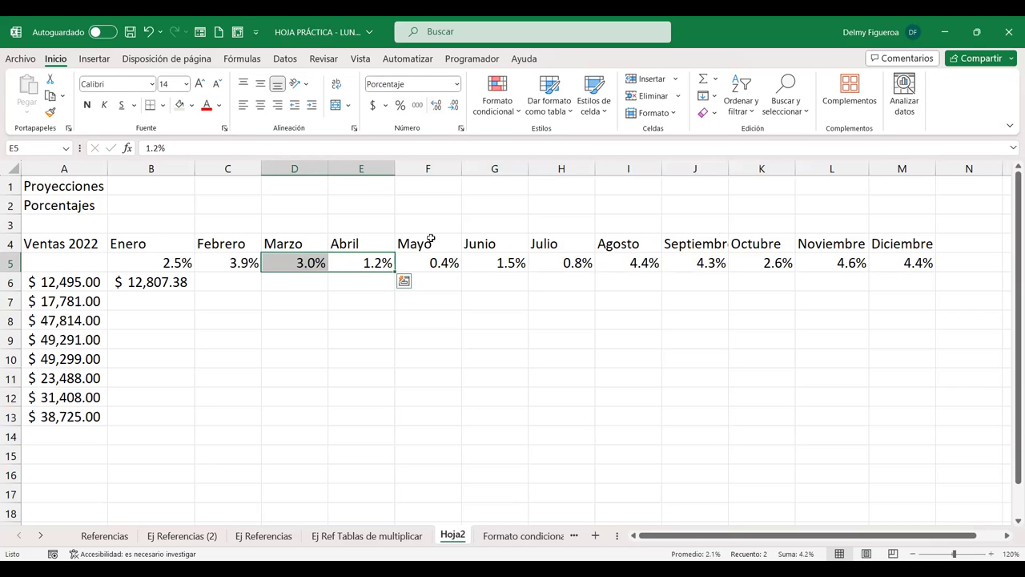
click(320, 313)
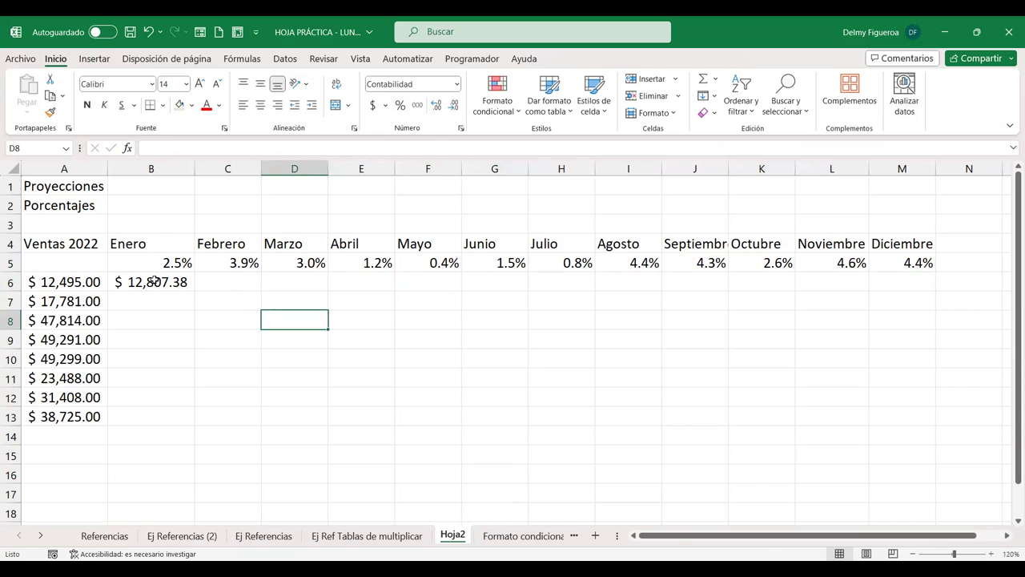
In the Enero projection formula in B6, lock only the column of the sales reference, making it $A6.
click(159, 282)
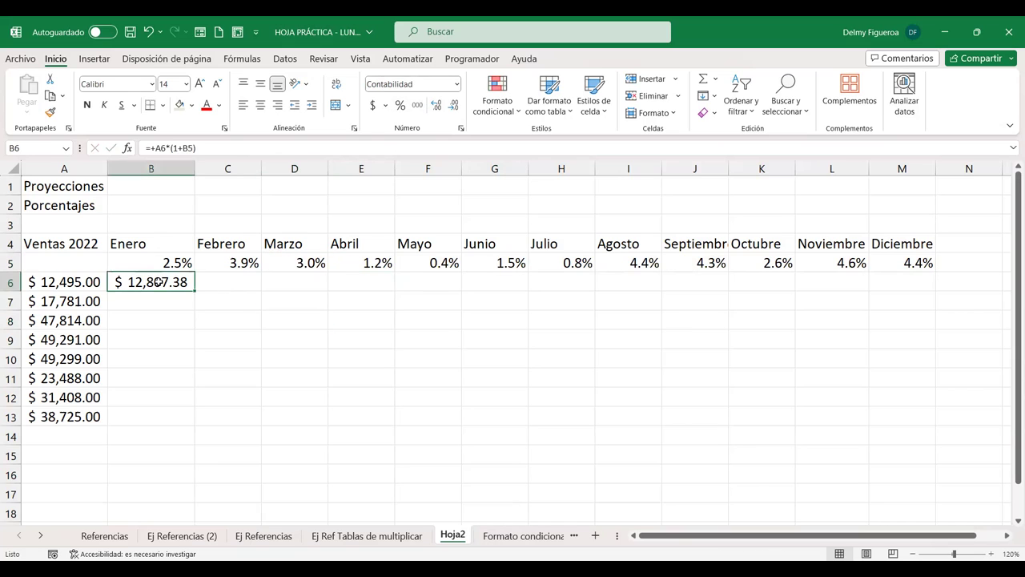
double_click(159, 281)
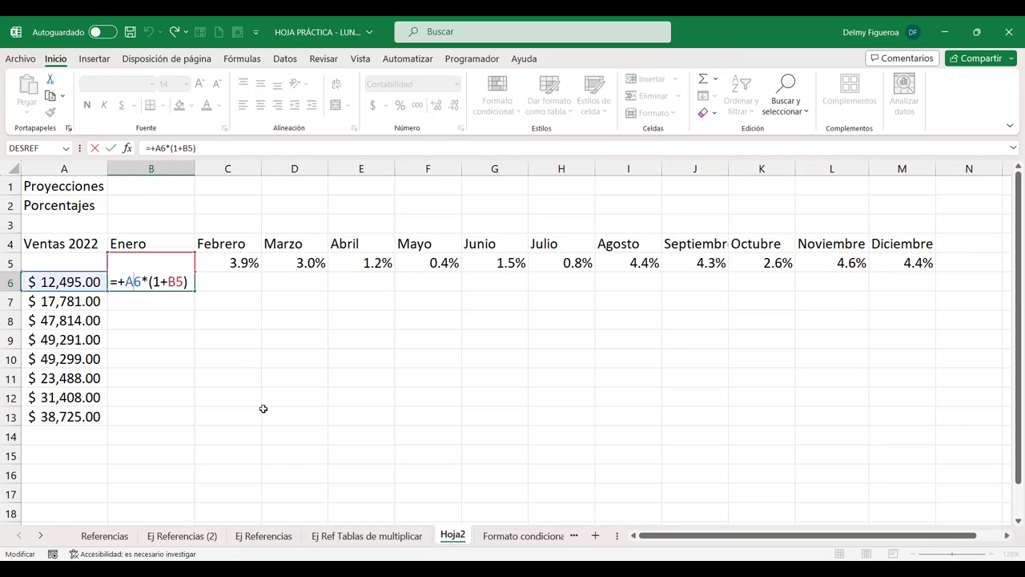
key(F4)
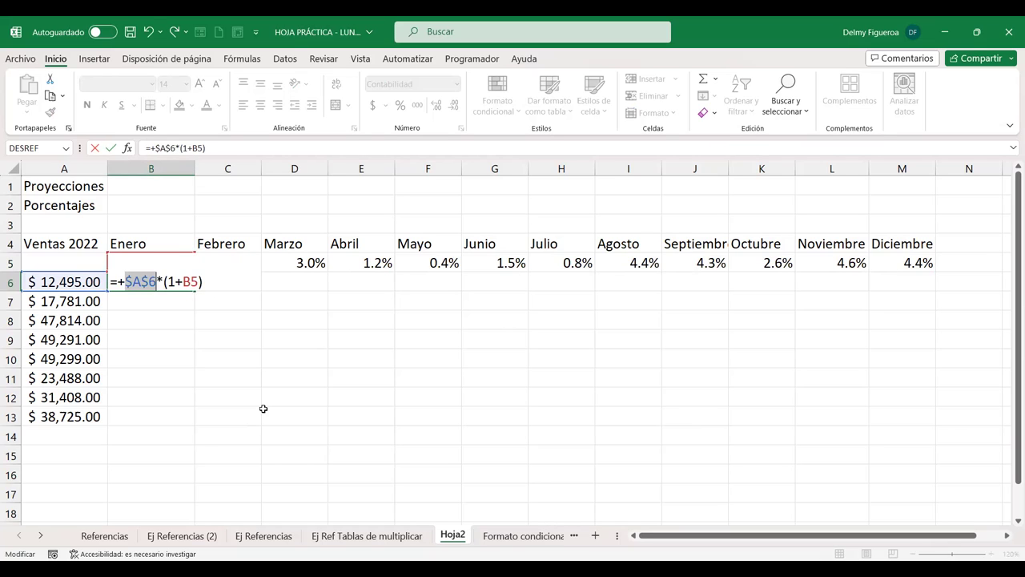
key(F4)
key(F4)
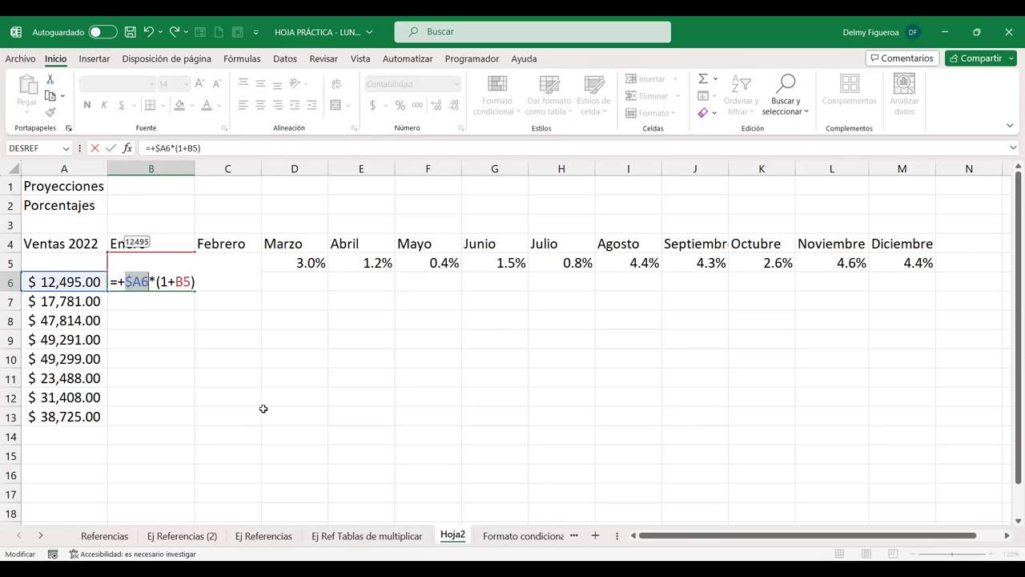
Lock only the row of the rate reference in B6, so the formula reads =+$A6*(1+B$5).
click(184, 282)
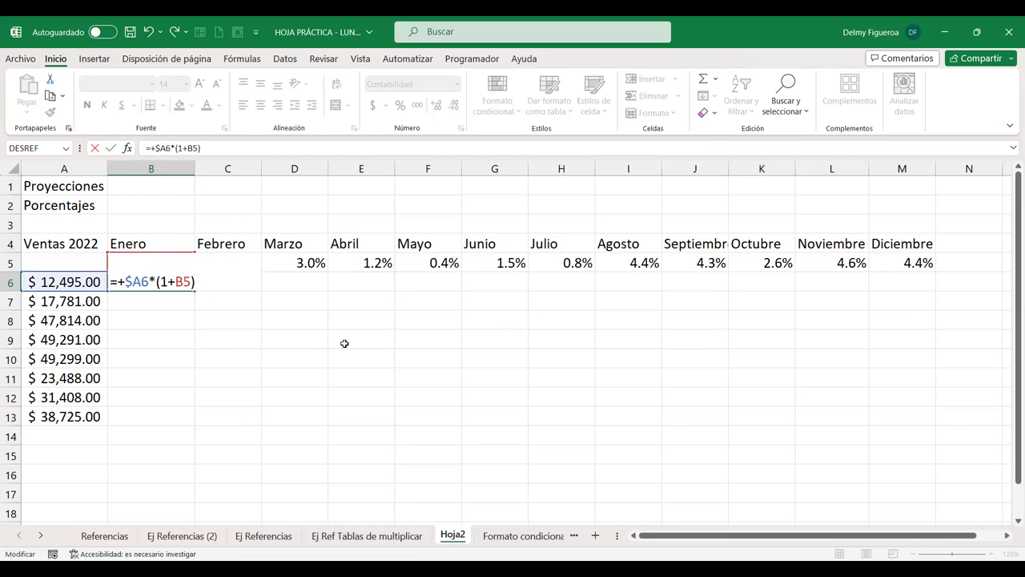
key(F4)
key(F4)
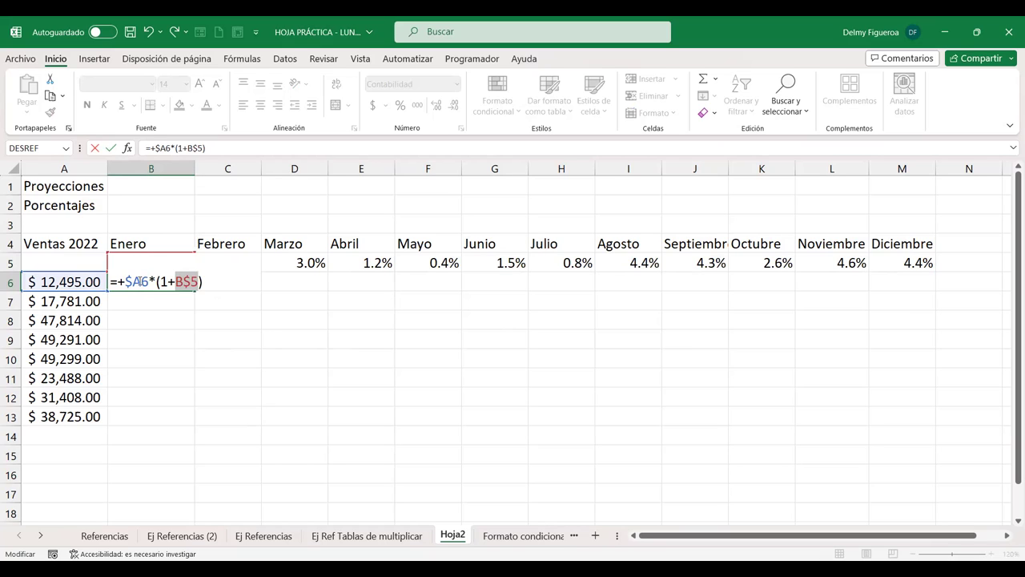
key(Right)
key(Return)
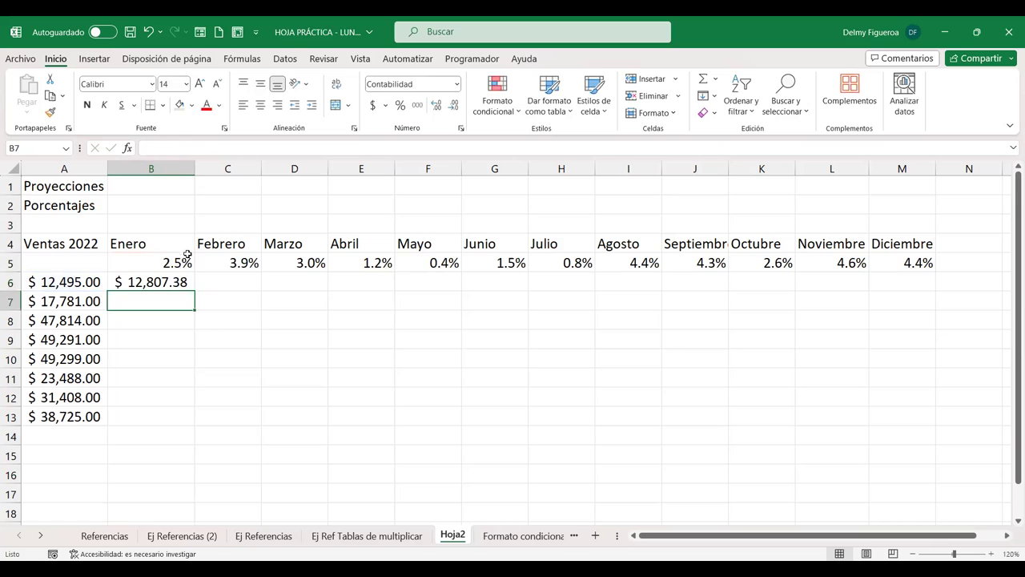
Fill the Enero projection formula from B6 down to B13 and check the references in B13.
click(183, 282)
drag(196, 361, 197, 417)
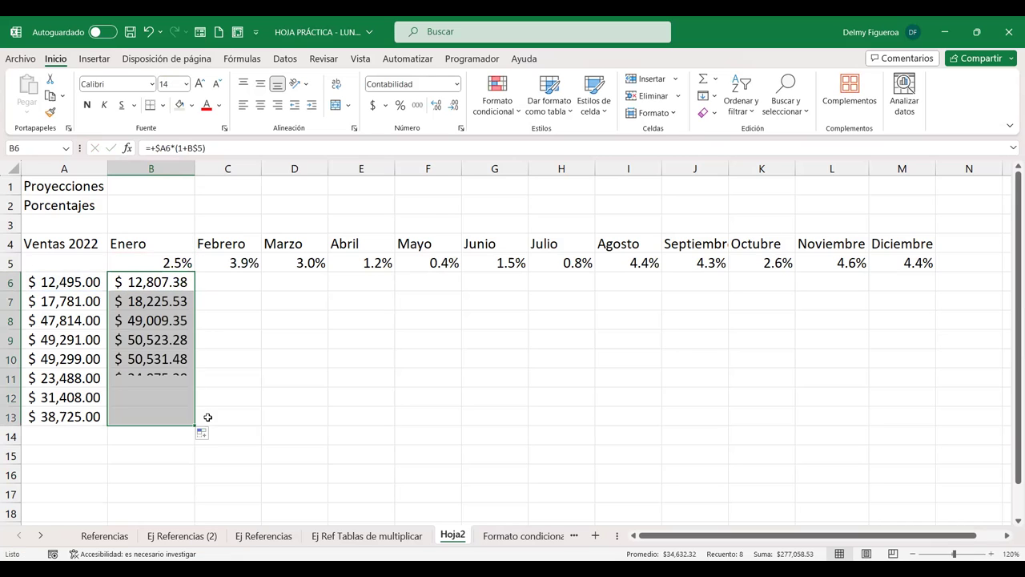
double_click(160, 417)
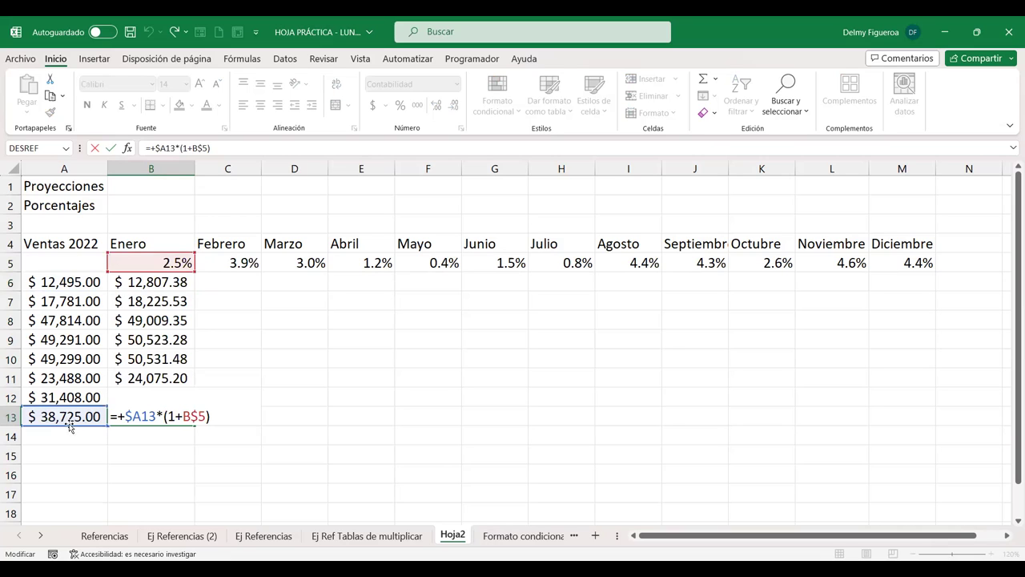
key(Return)
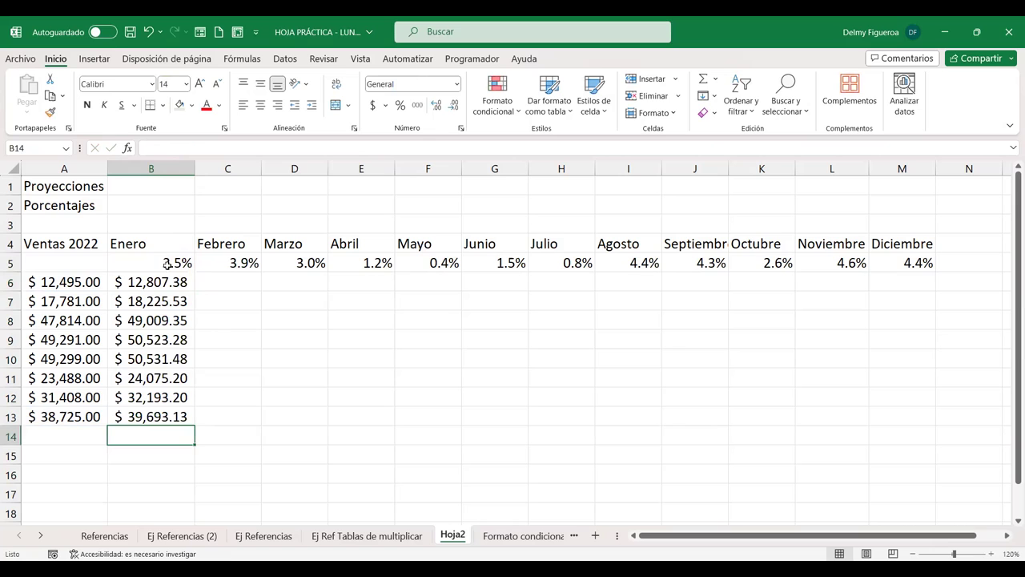
Fill the Enero projections in B6:B13 across through Diciembre in column M and autofit the column widths.
drag(181, 280, 937, 422)
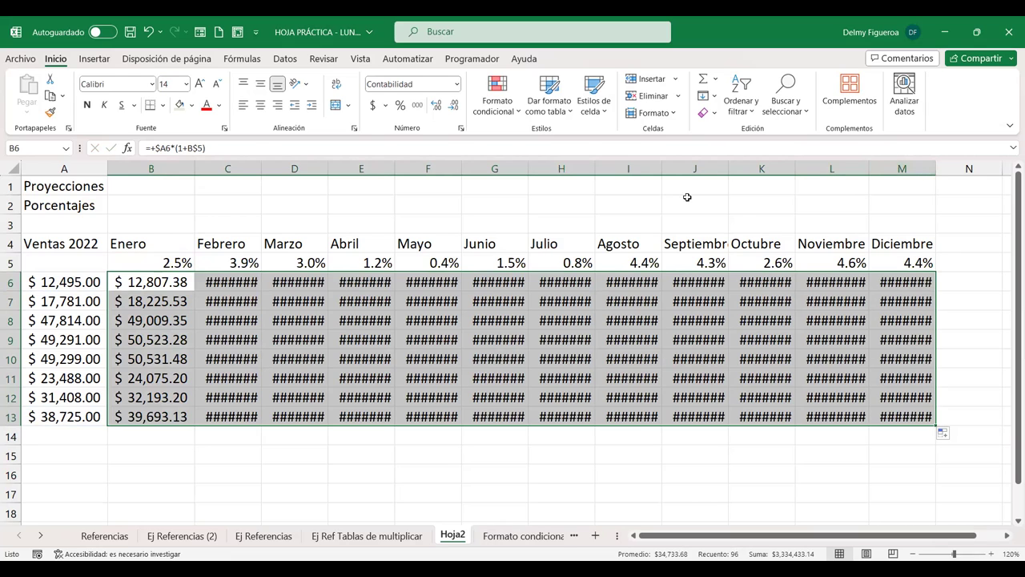
click(675, 117)
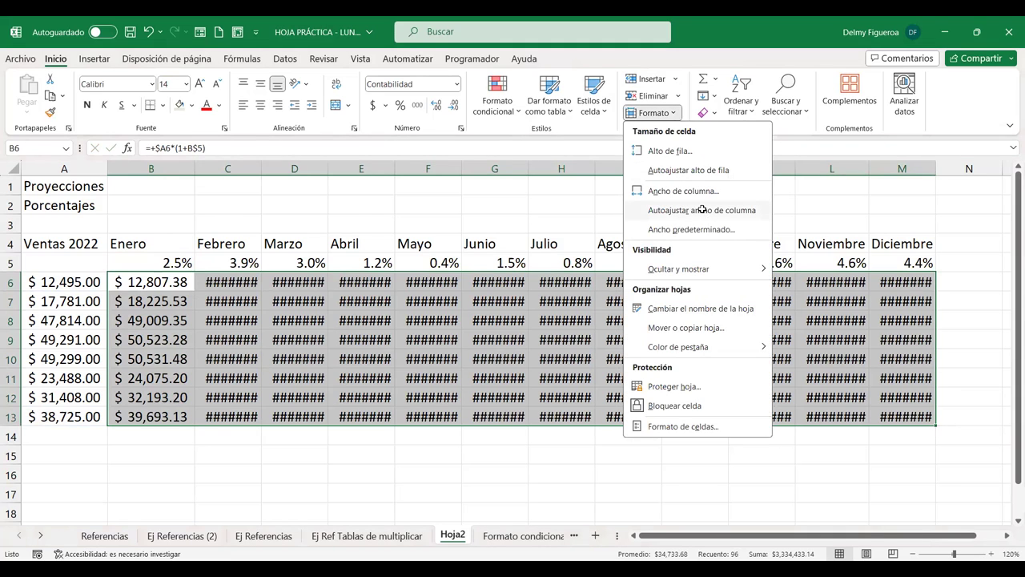
click(701, 210)
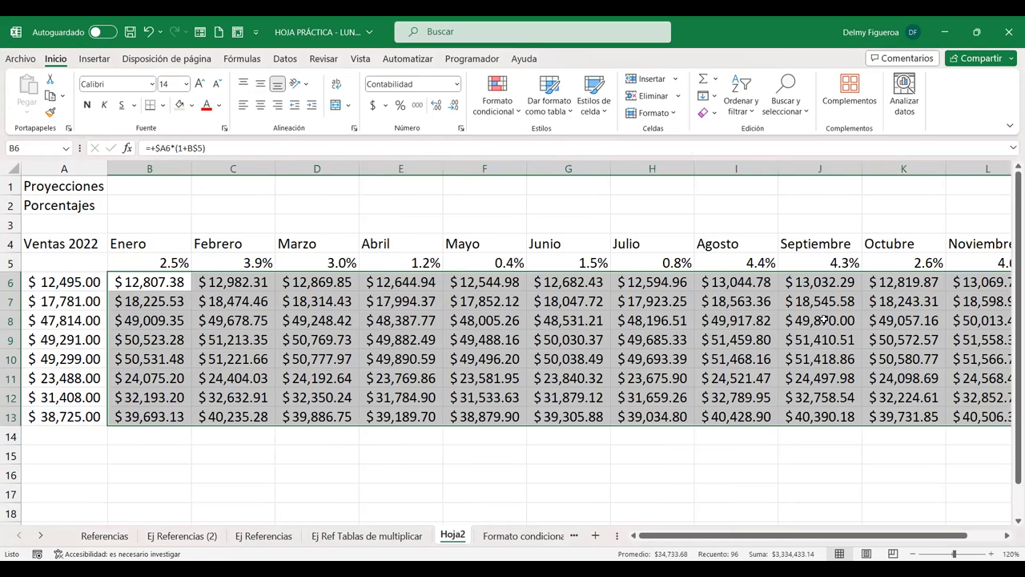
Inspect the copied formulas in J8 (Septiembre) and L13 (Noviembre) to check their sales and rate references.
double_click(823, 320)
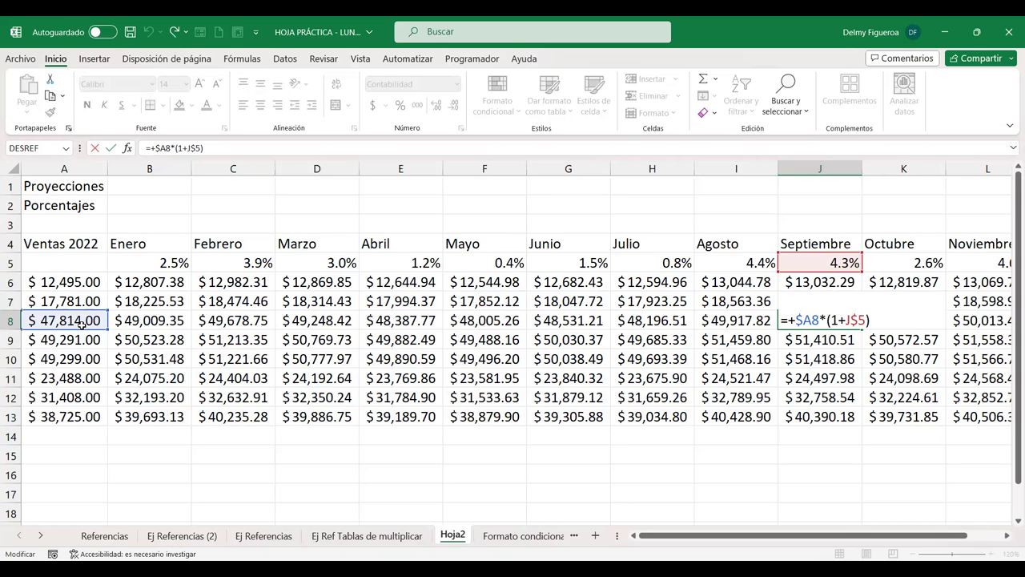
key(Return)
drag(926, 535, 961, 535)
double_click(886, 418)
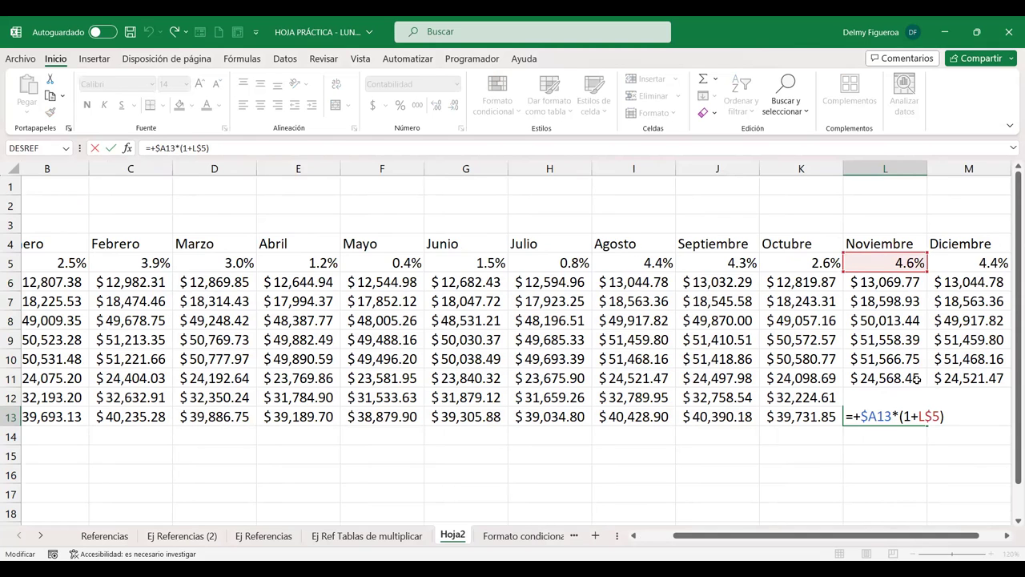
key(Return)
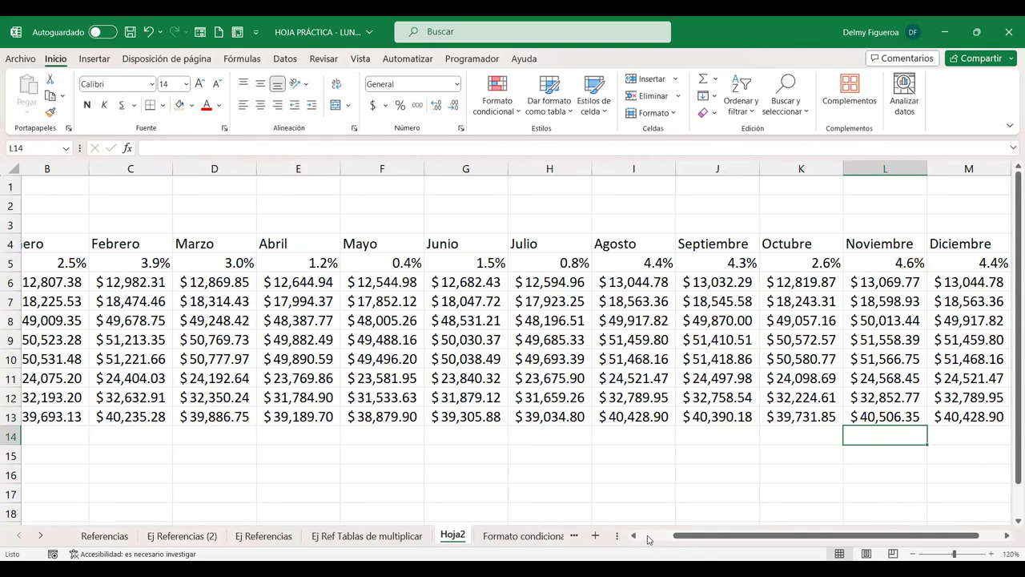
click(648, 539)
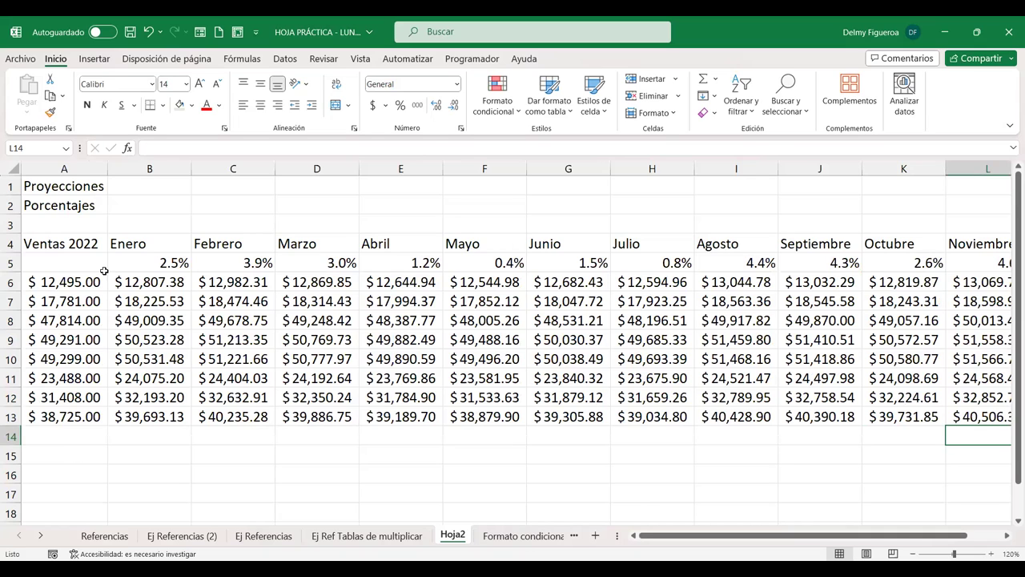
Copy the table A4:G13 to A17 and clear the copied projection amounts in B19:G26.
drag(74, 243, 585, 415)
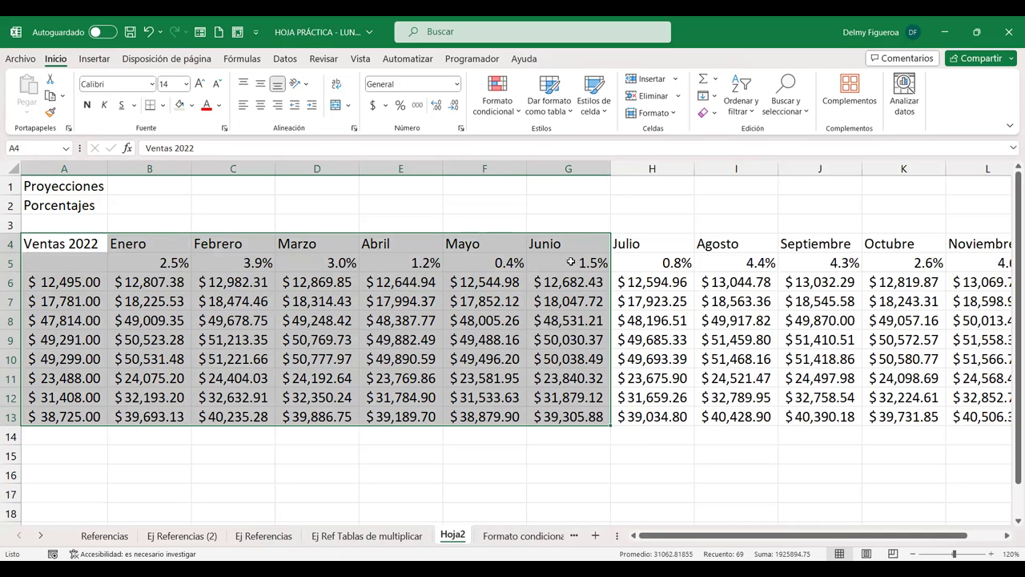
key(ctrl+c)
scroll(168, 365, down, 1)
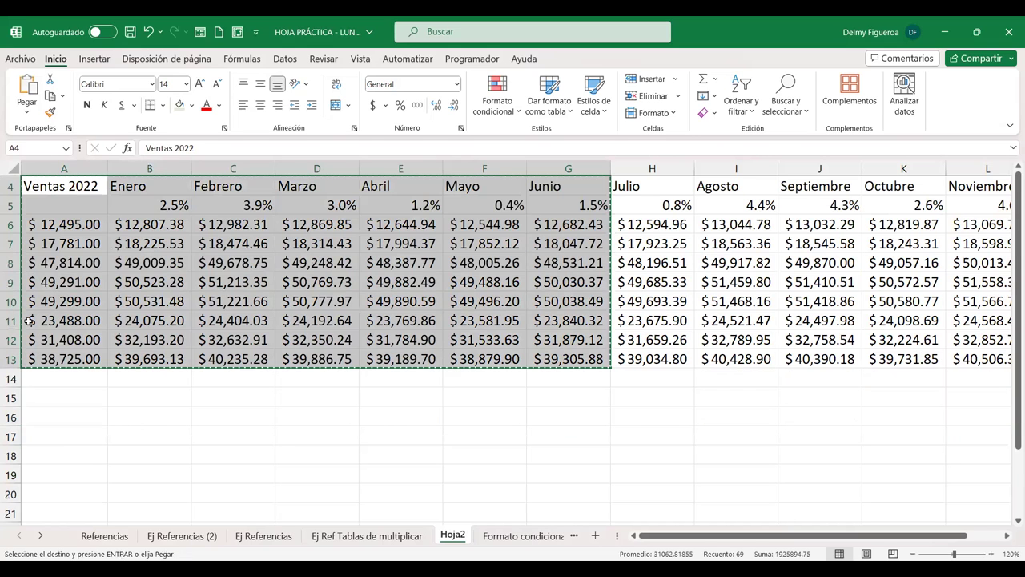
scroll(58, 321, down, 2)
click(62, 320)
key(ctrl+v)
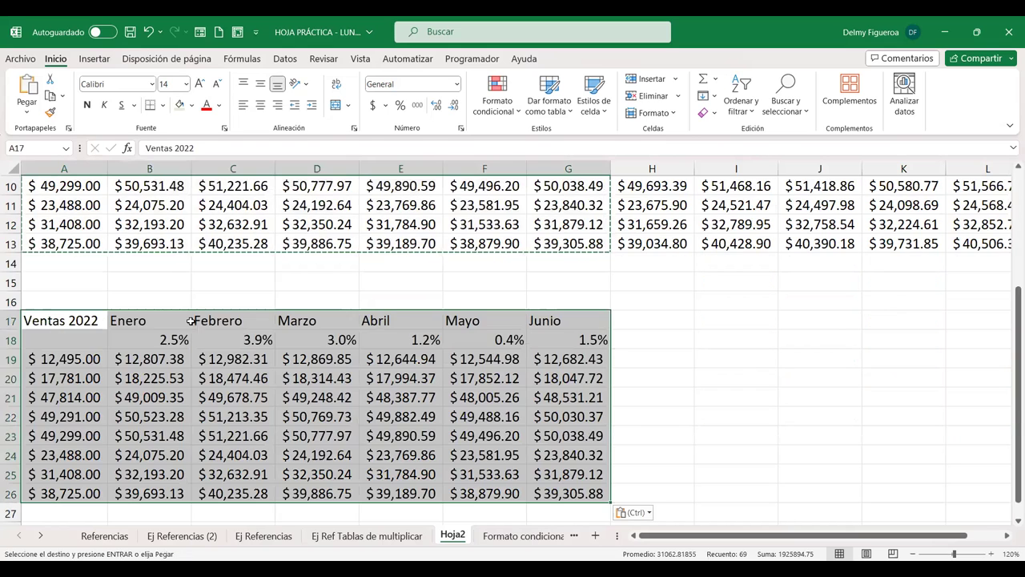
drag(165, 356, 598, 486)
key(Delete)
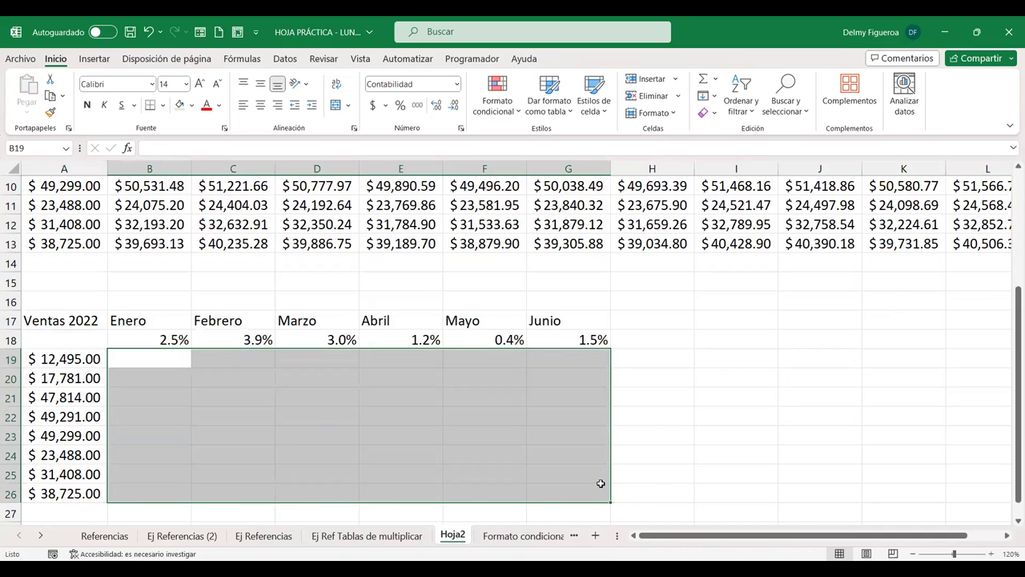
Enter the formula +A19*(1+B18) in B19 for the second table's Enero projection.
click(165, 361)
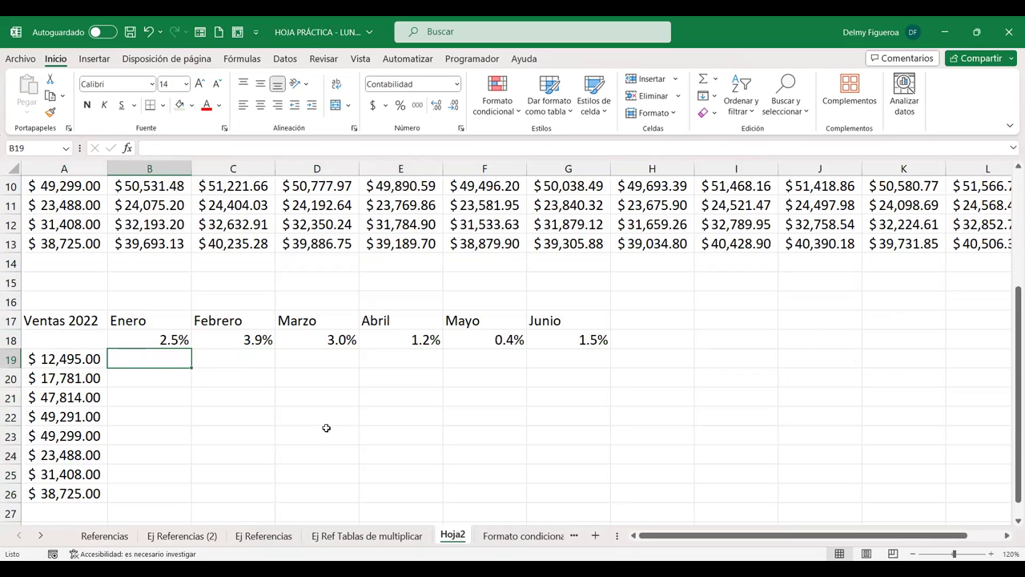
text(+)
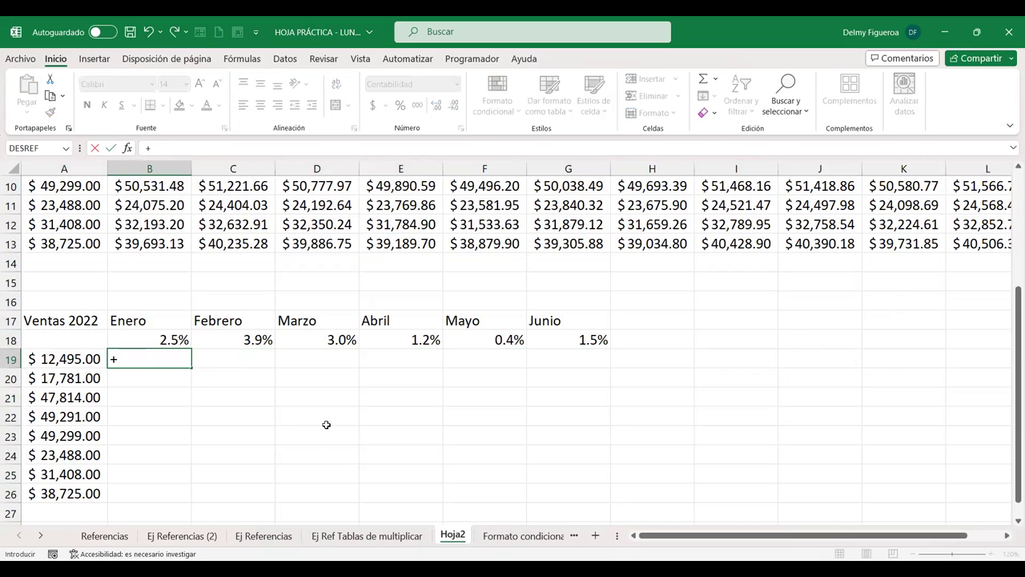
click(79, 360)
text(*/)
key(BackSpace)
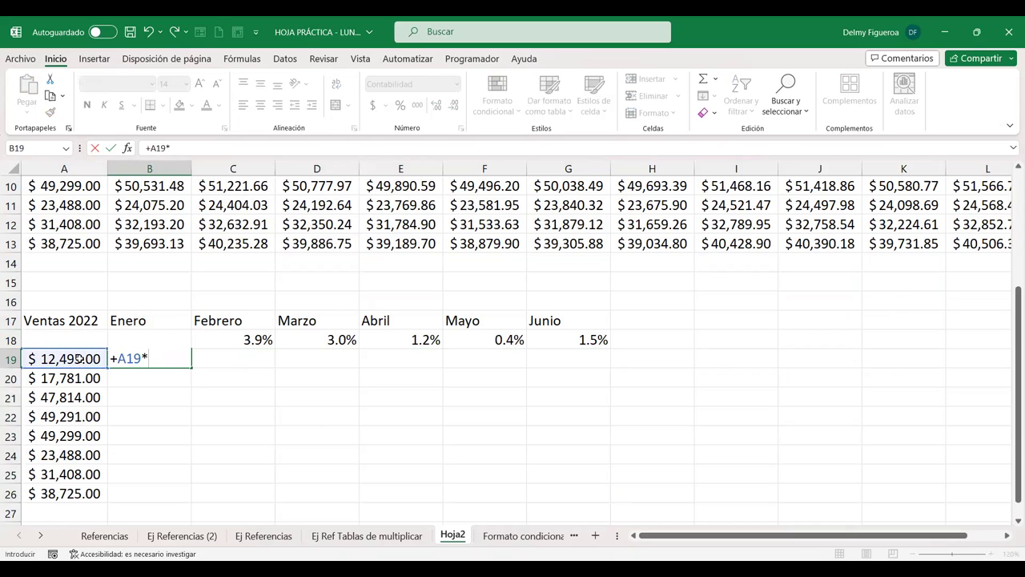
text((1+)
click(255, 338)
key(Left)
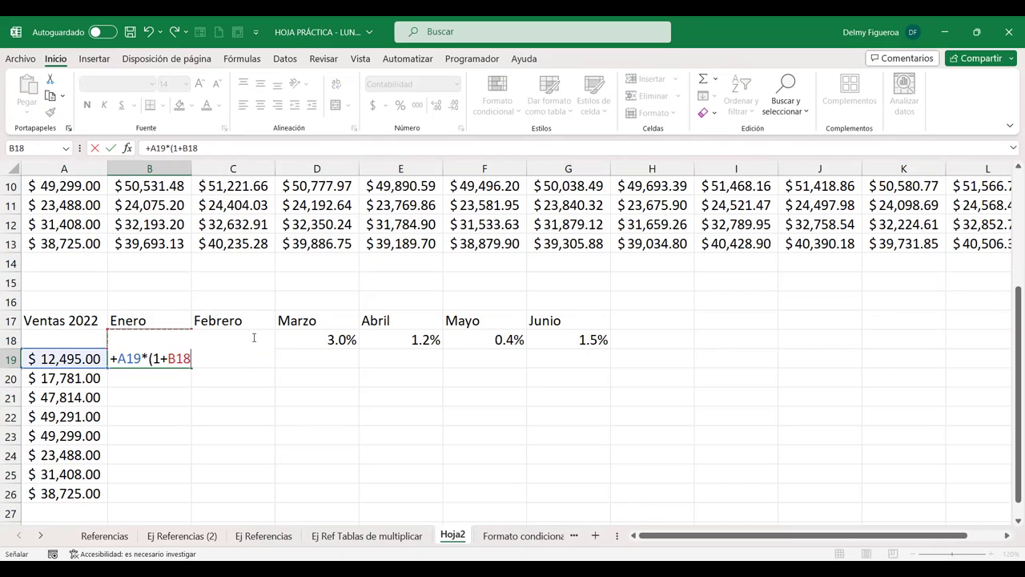
text())
key(Return)
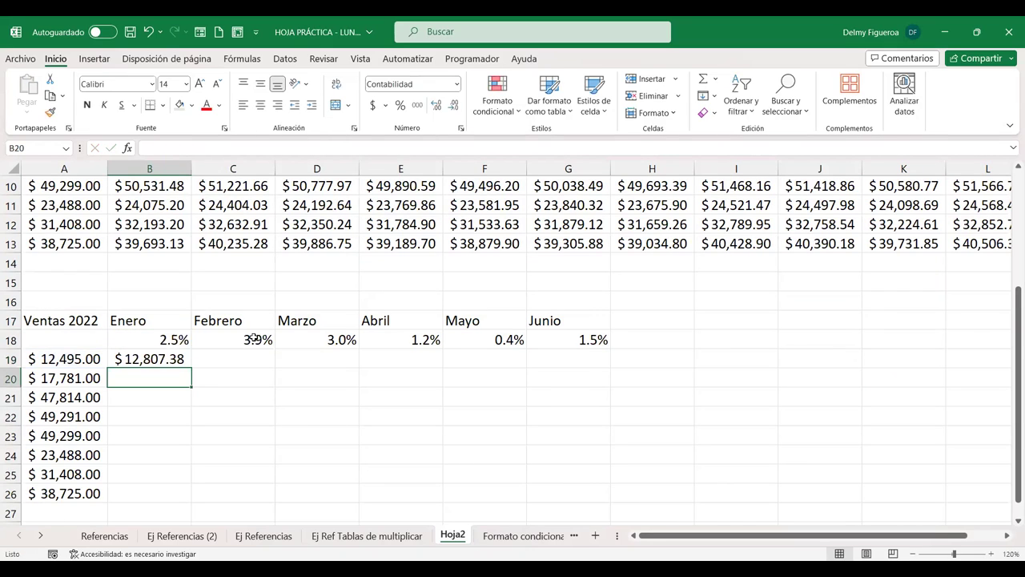
In B19, lock only the row of the rate reference and leave A19 relative, giving =+A19*(1+B$18).
key(Up)
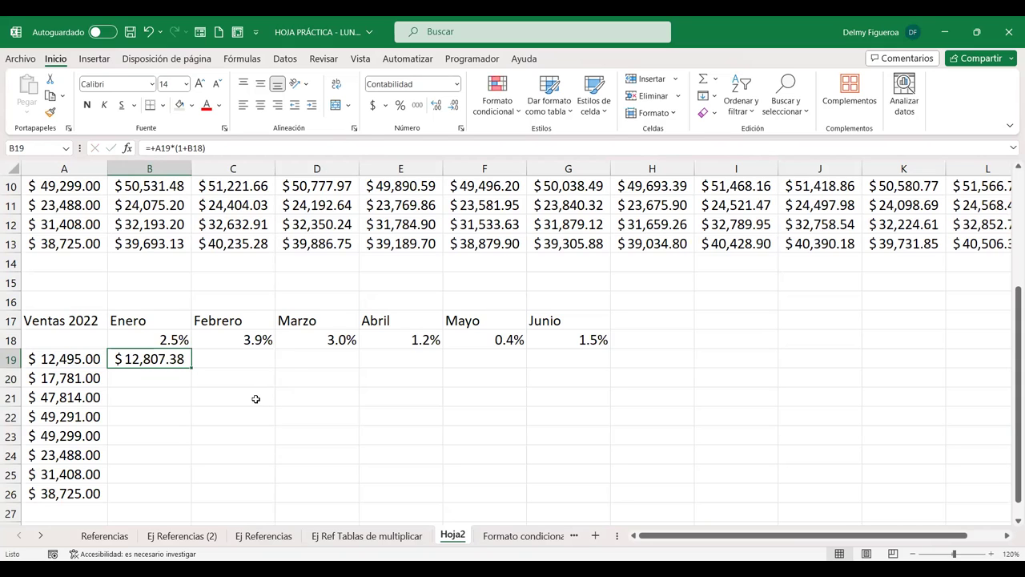
double_click(168, 352)
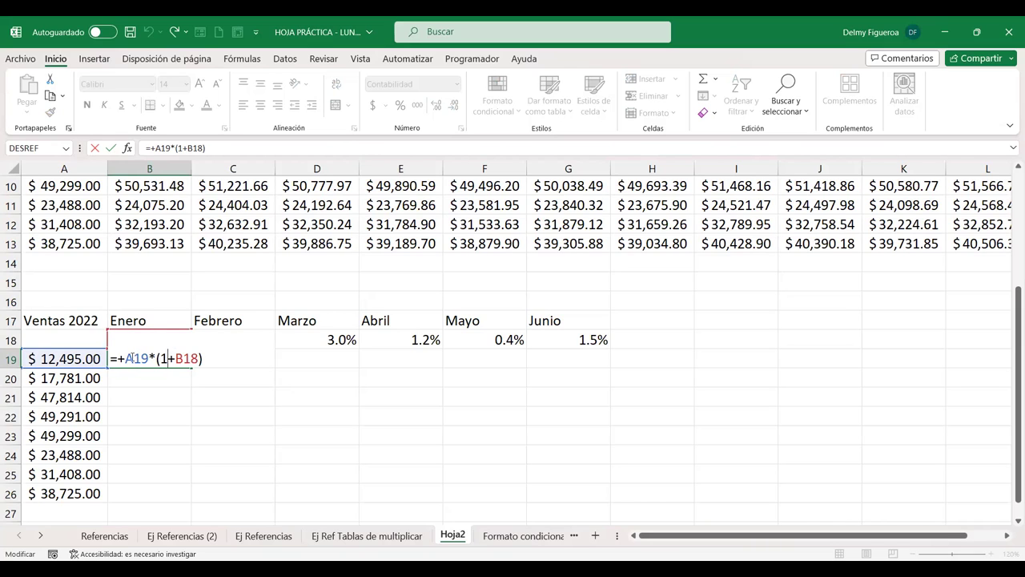
click(190, 358)
key(F4)
key(F4)
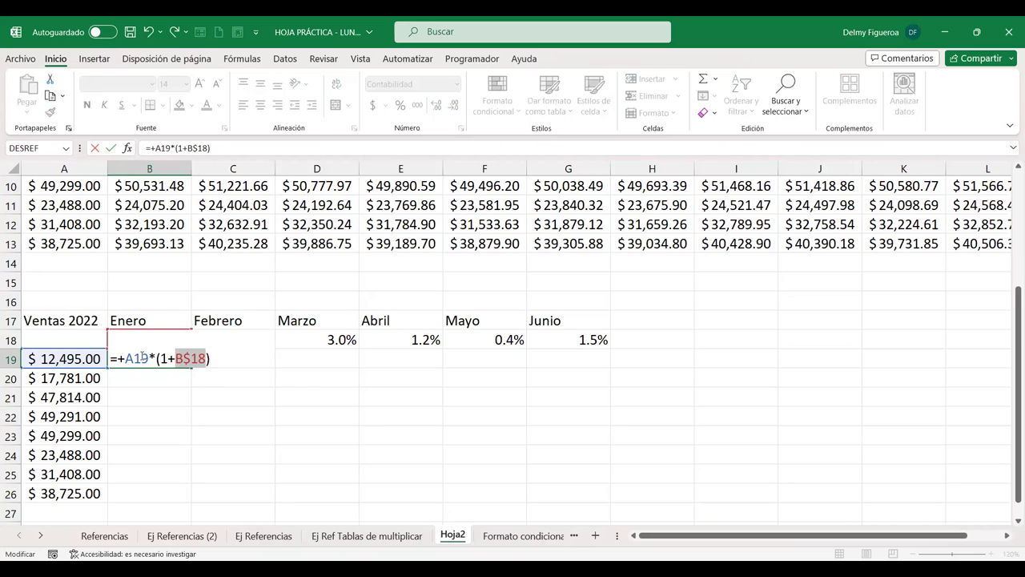
key(Right)
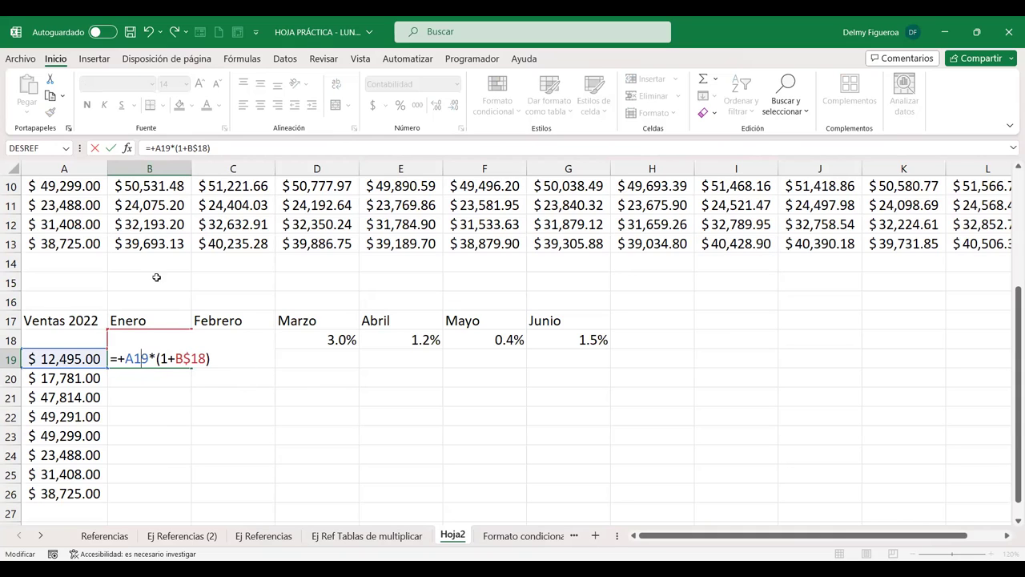
key(Return)
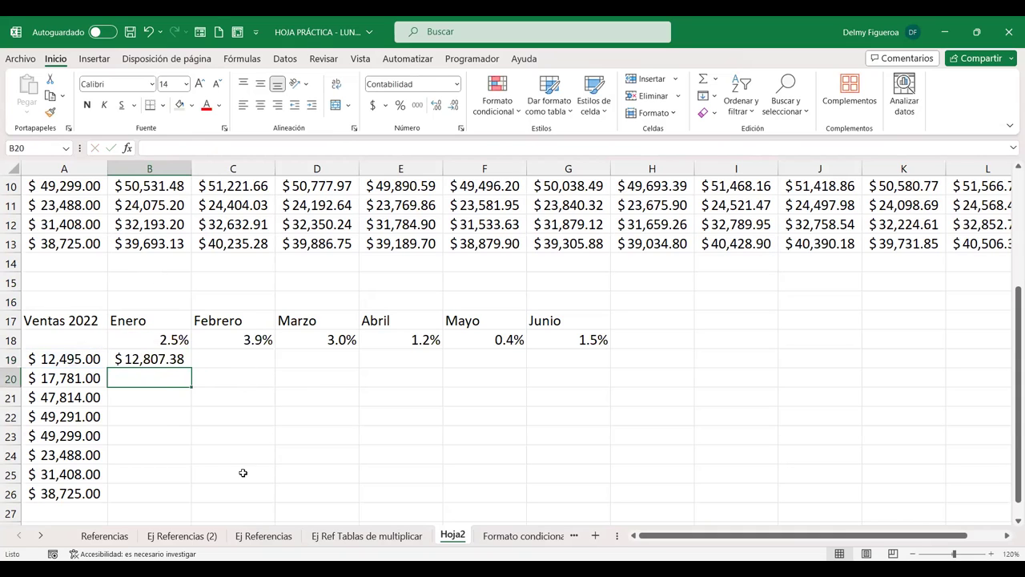
Copy the B19 formula into the Febrero cell C19 and check its references.
click(168, 359)
drag(191, 369, 277, 367)
double_click(249, 357)
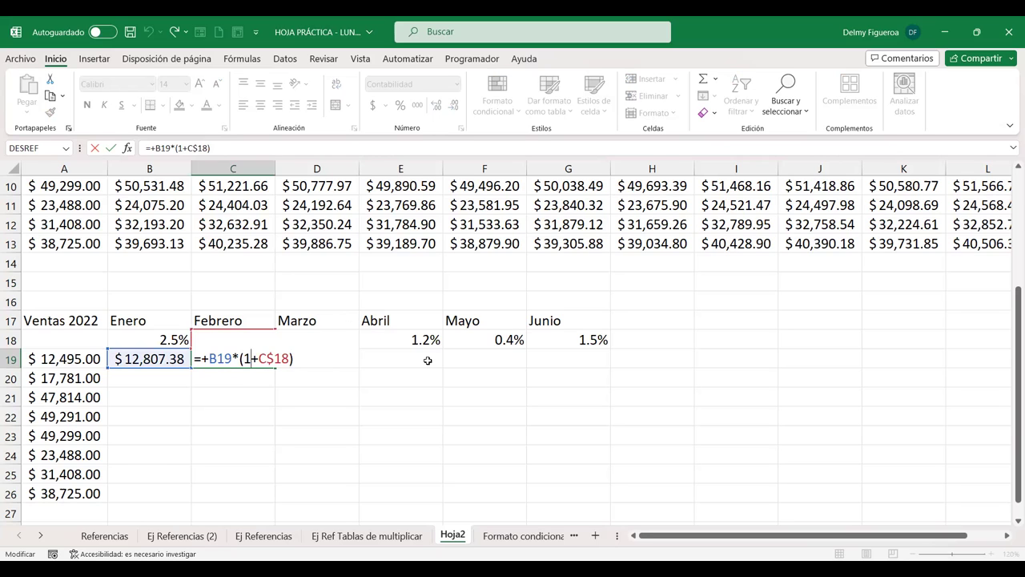
key(Return)
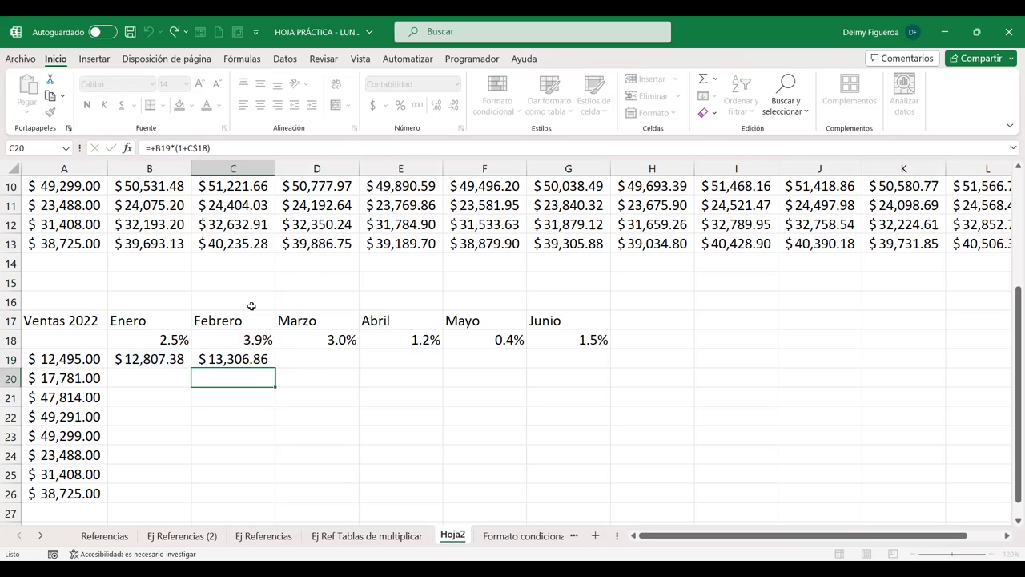
Fill the Febrero formula from C19 across to Junio in G19 and check the references in G19.
click(266, 364)
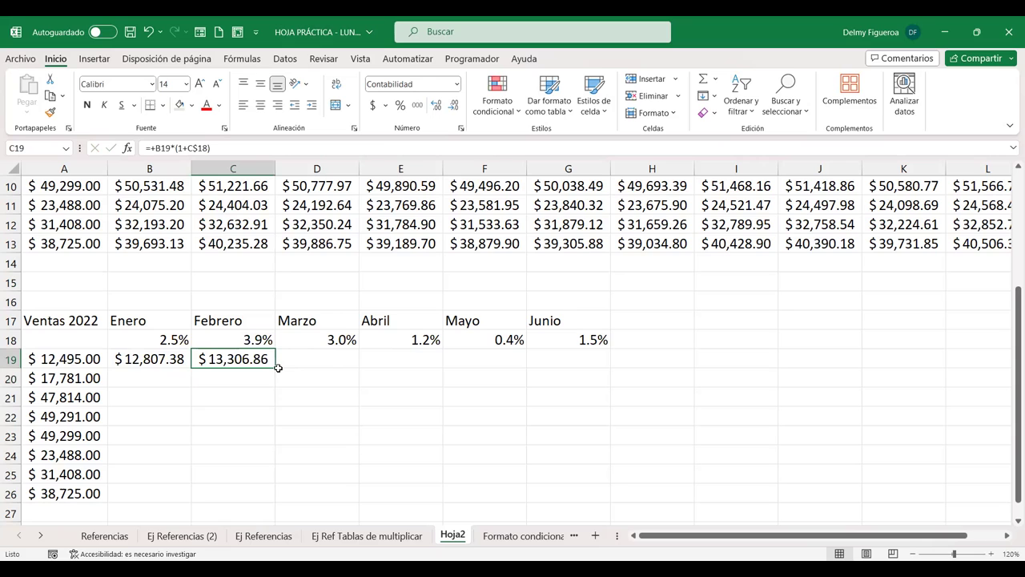
drag(275, 367, 602, 371)
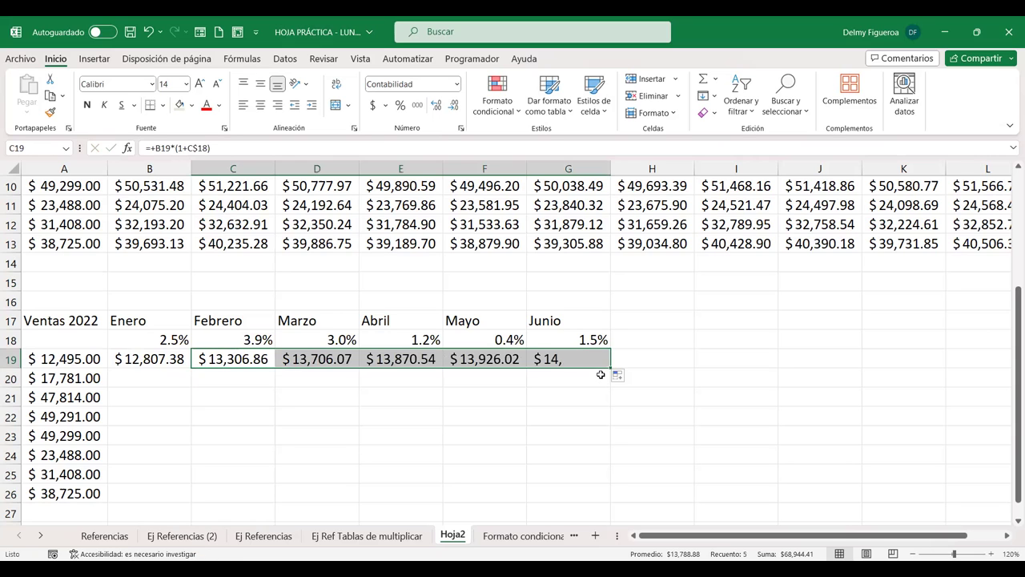
double_click(574, 359)
click(485, 435)
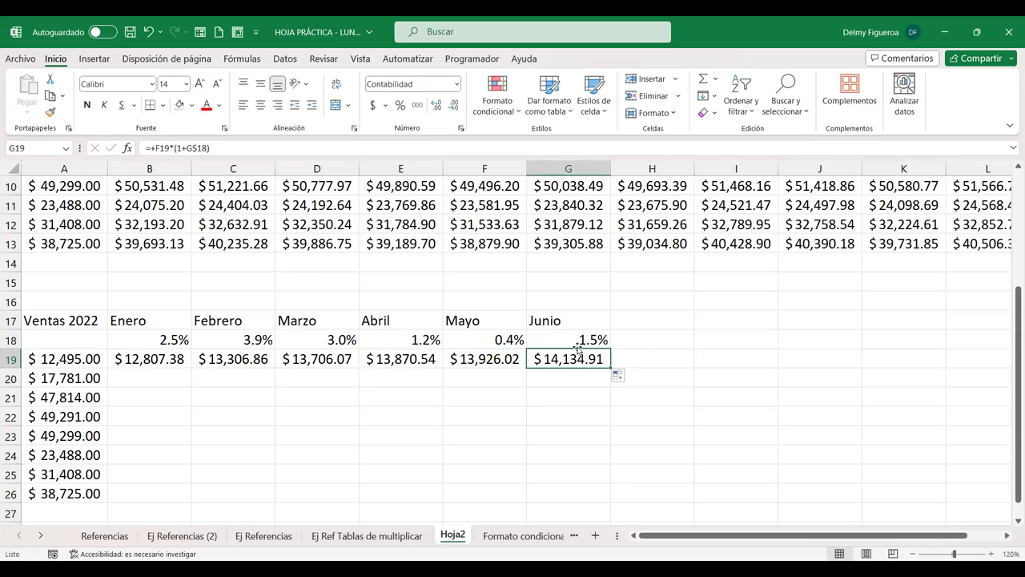
double_click(573, 358)
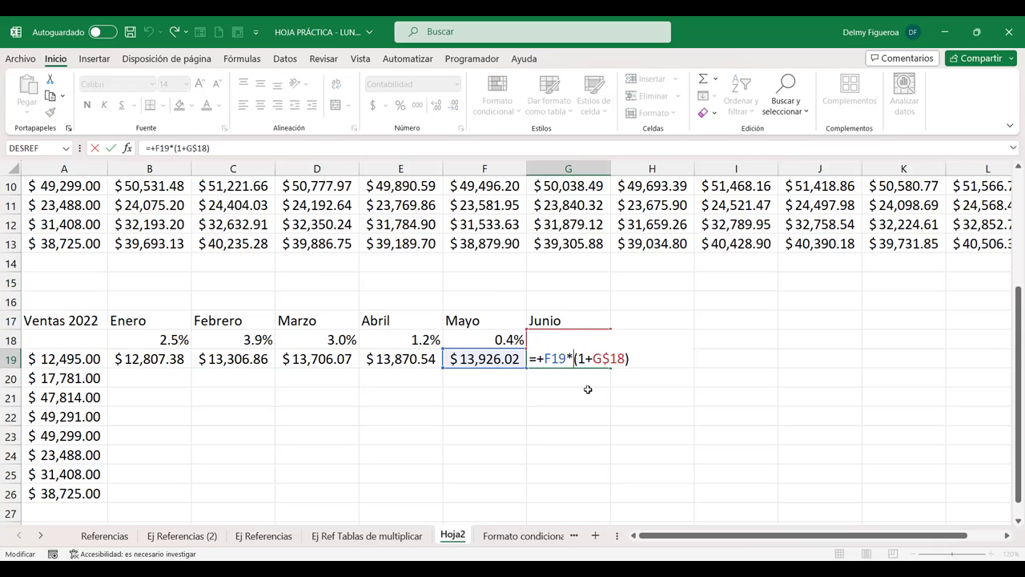
key(Return)
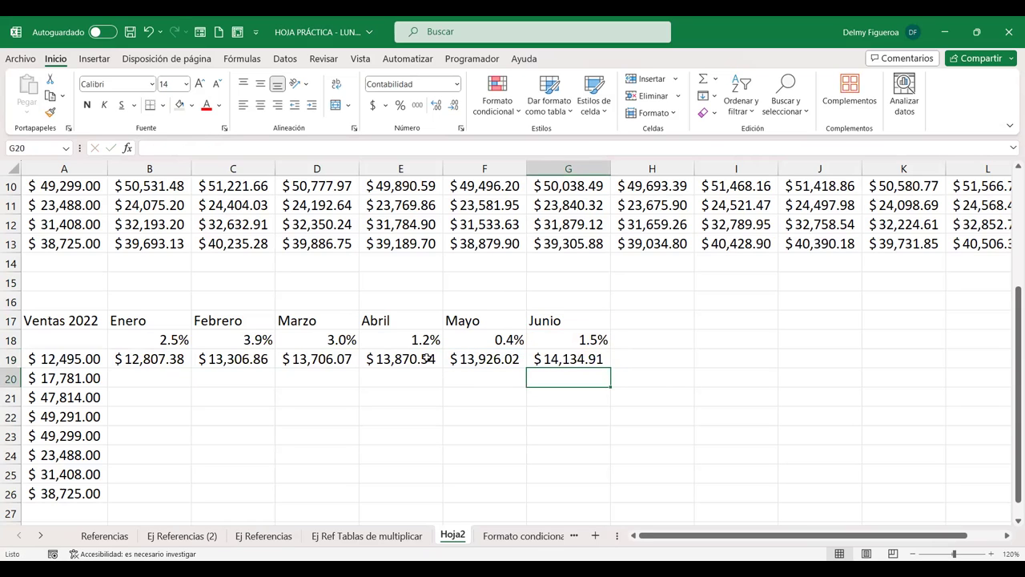
Copy the Enero formula from B19 down to B20 and check its references.
click(172, 363)
drag(191, 368, 160, 378)
double_click(156, 378)
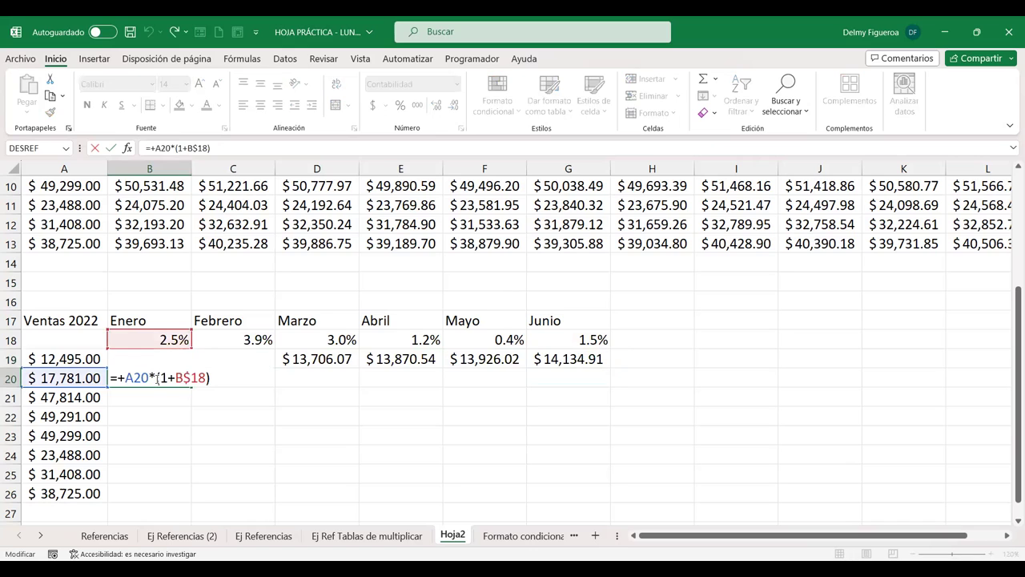
key(Return)
Fill the Enero formula from B19 down to B26, and extend the column across through Junio to G26.
click(165, 360)
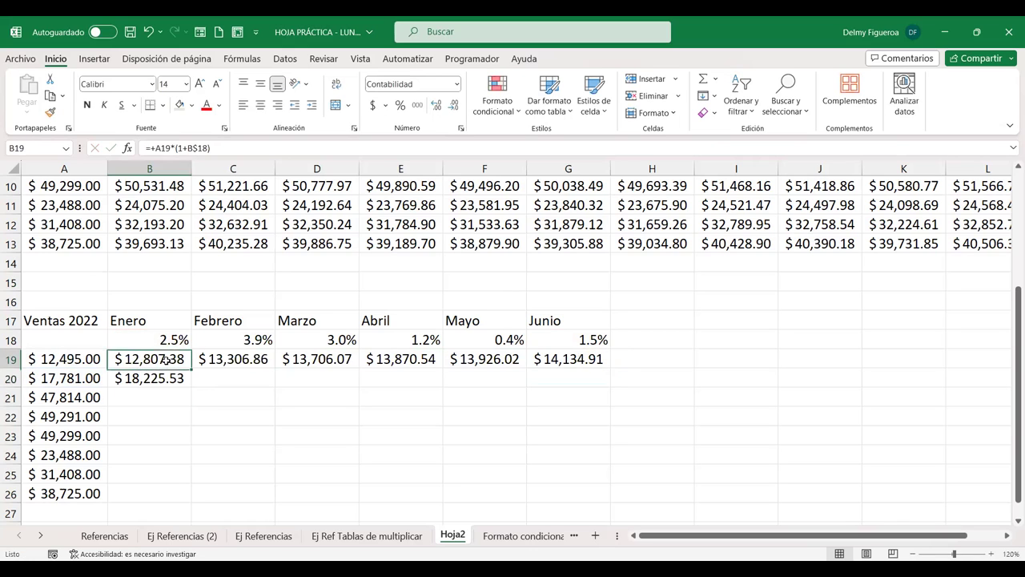
drag(191, 369, 193, 503)
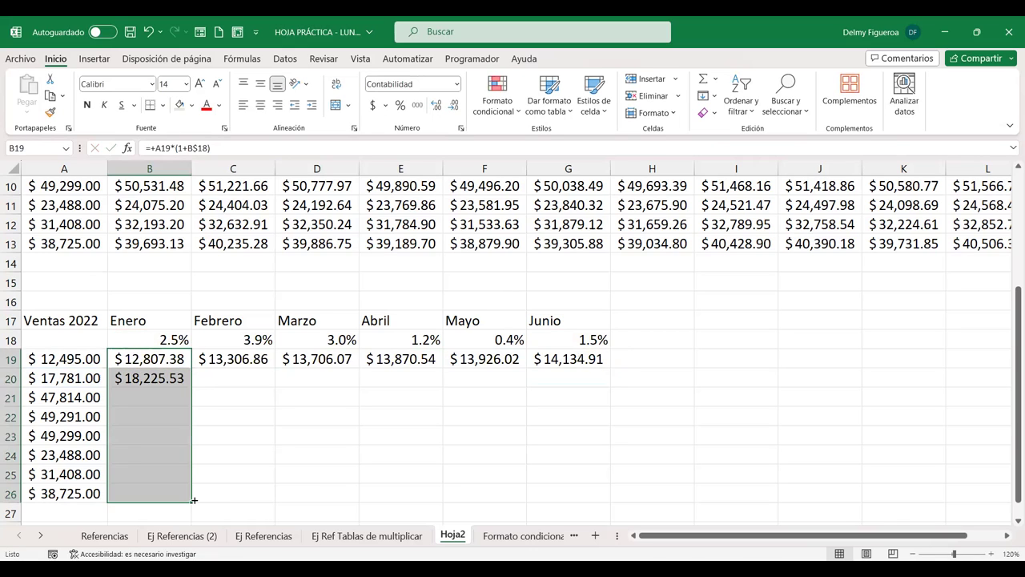
drag(413, 492, 608, 485)
click(517, 463)
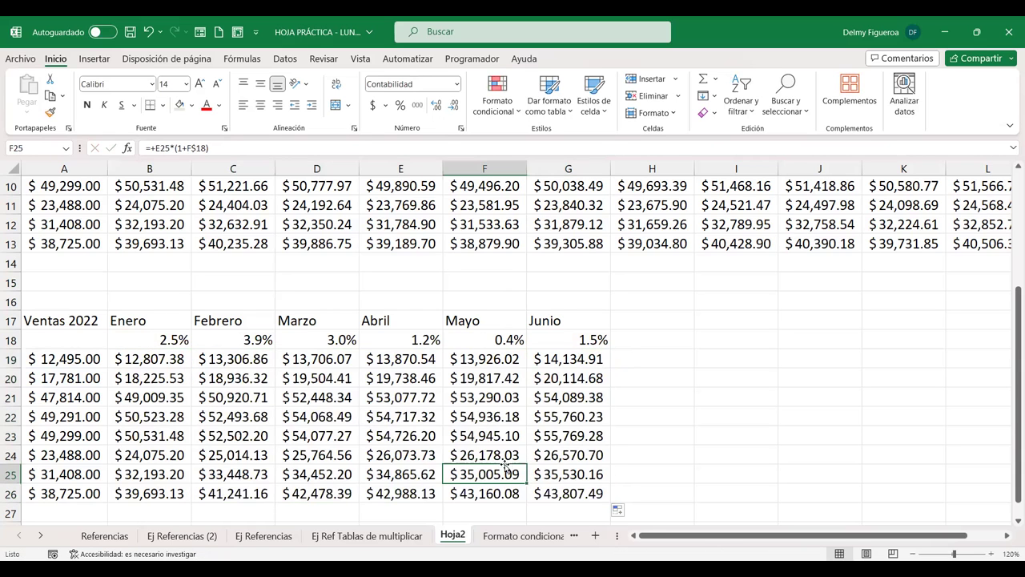
Check the references of the Mayo formula in F25 and the Junio formula in G21.
double_click(503, 471)
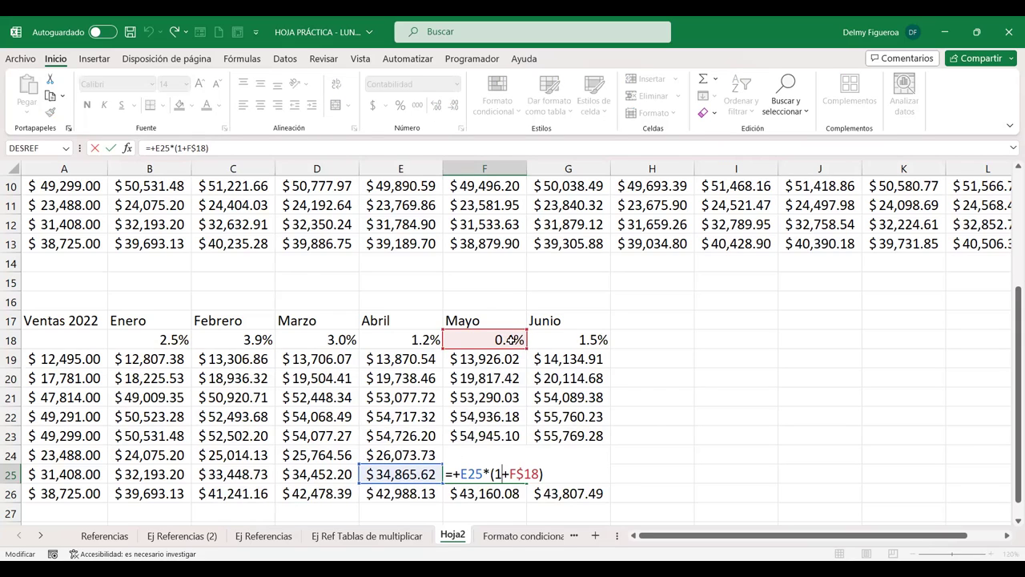
key(Return)
click(557, 397)
double_click(557, 397)
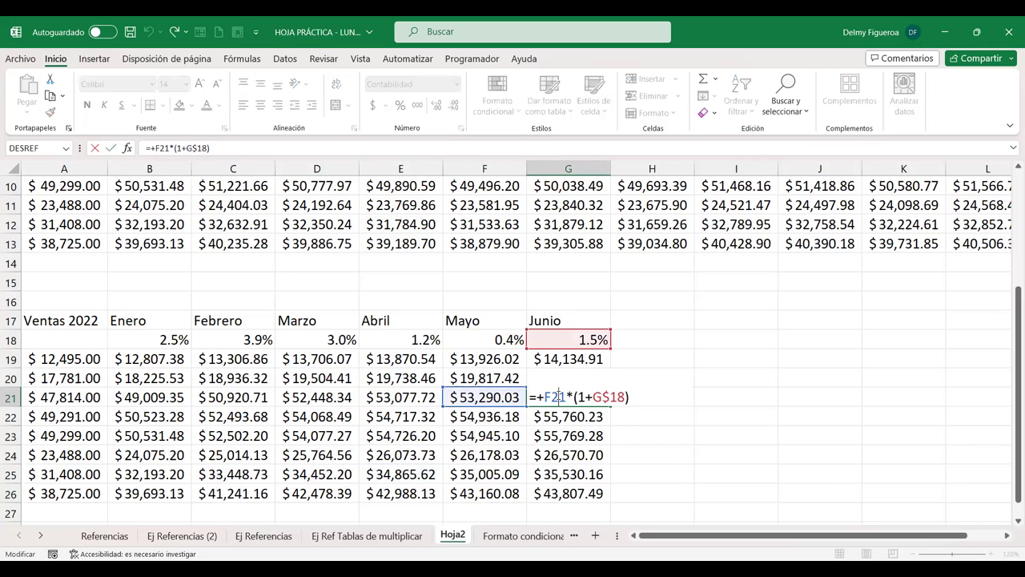
key(Return)
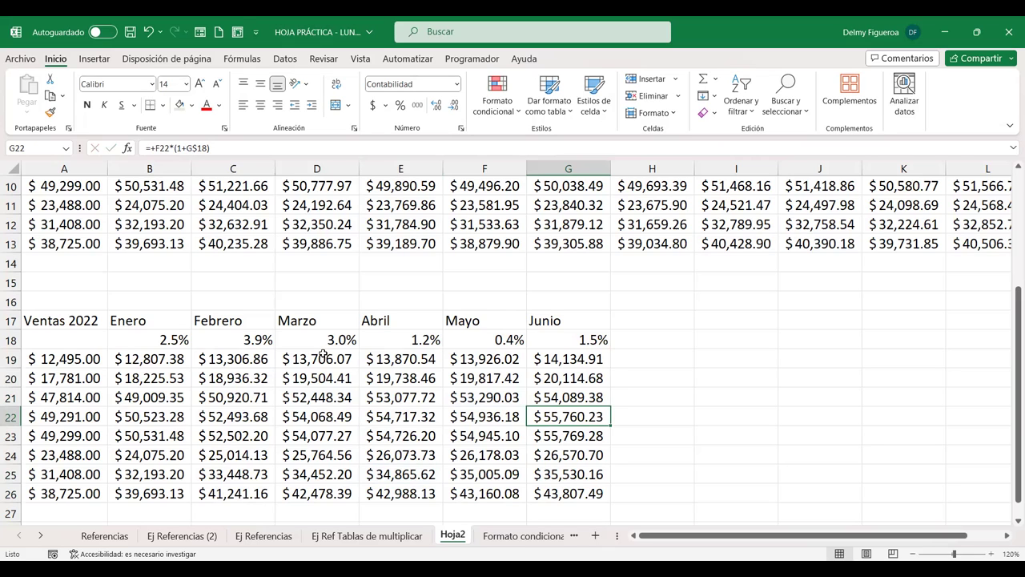
Add AutoSum totals in row 27 for the range A19:G26 and autofit the widths of columns A through G.
scroll(322, 353, down, 1)
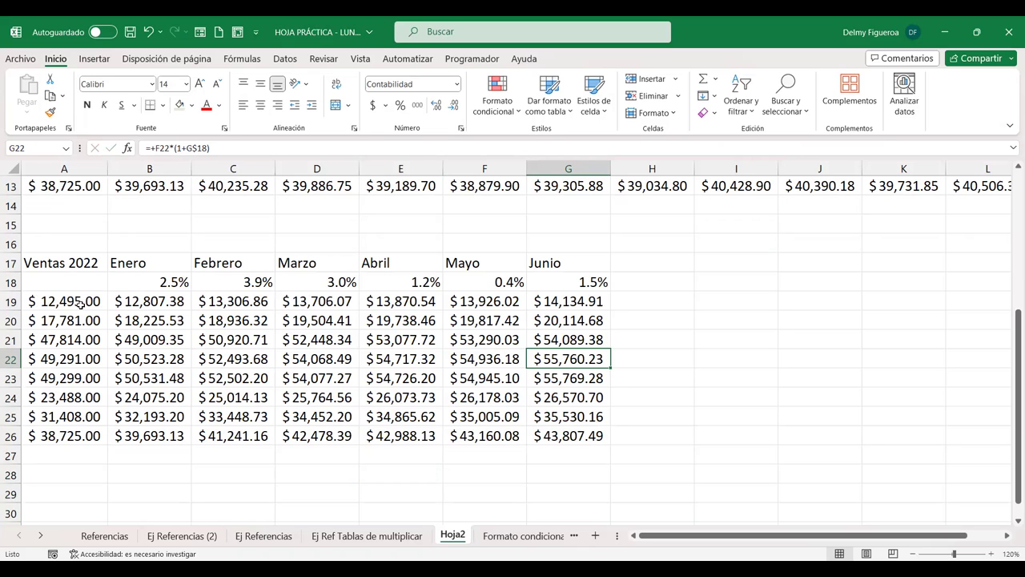
drag(80, 301, 573, 456)
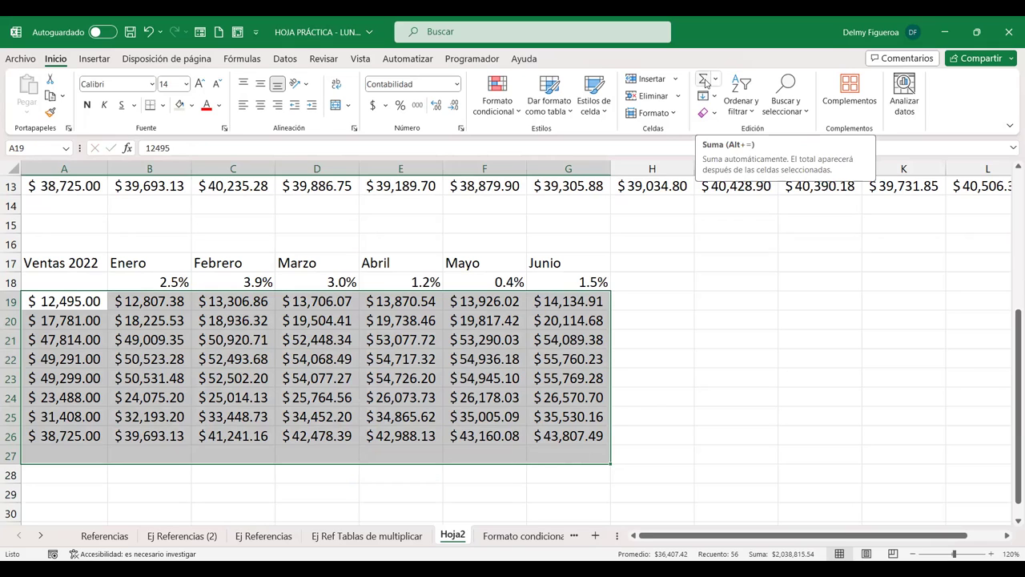
click(705, 82)
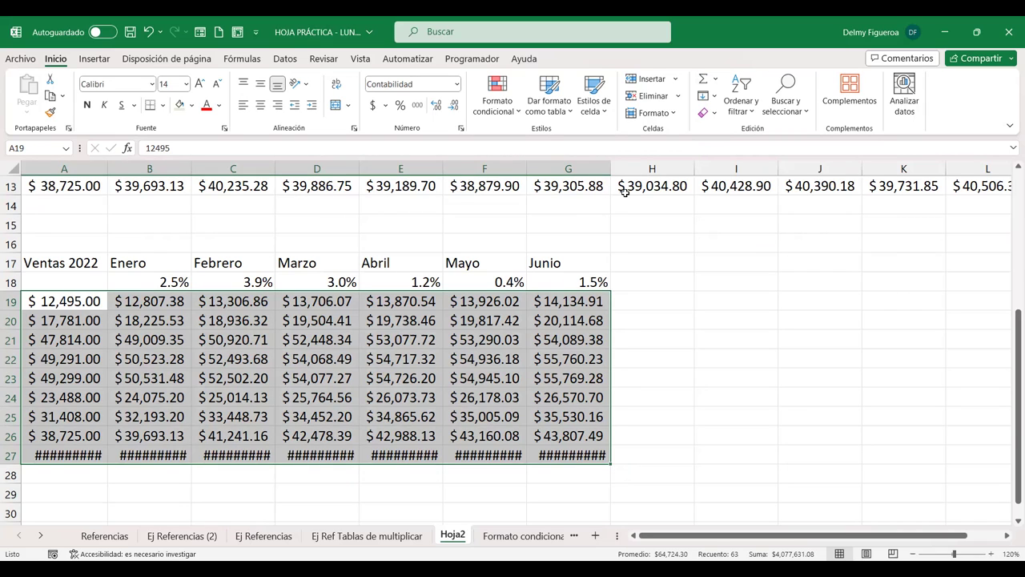
click(677, 116)
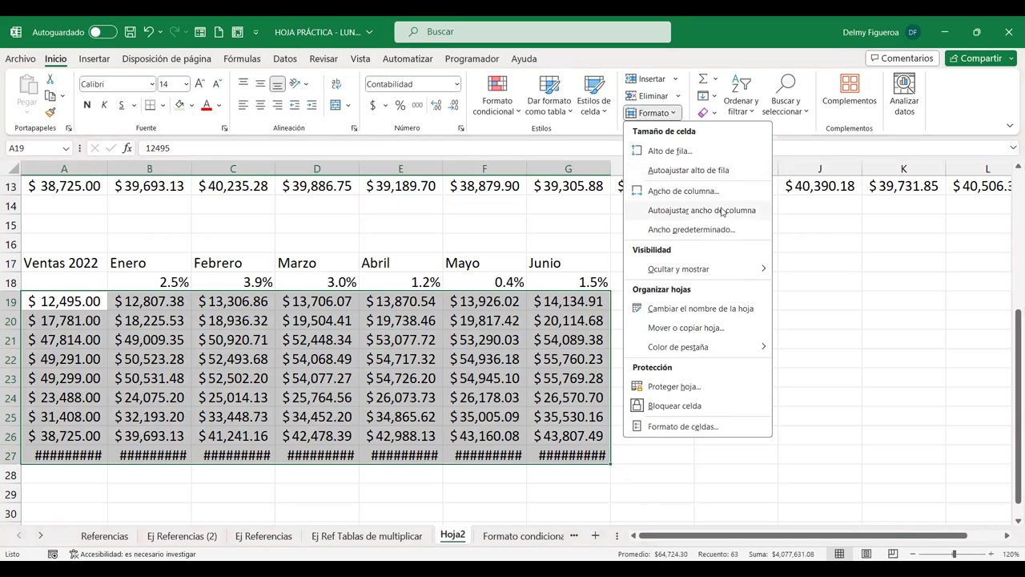
click(722, 211)
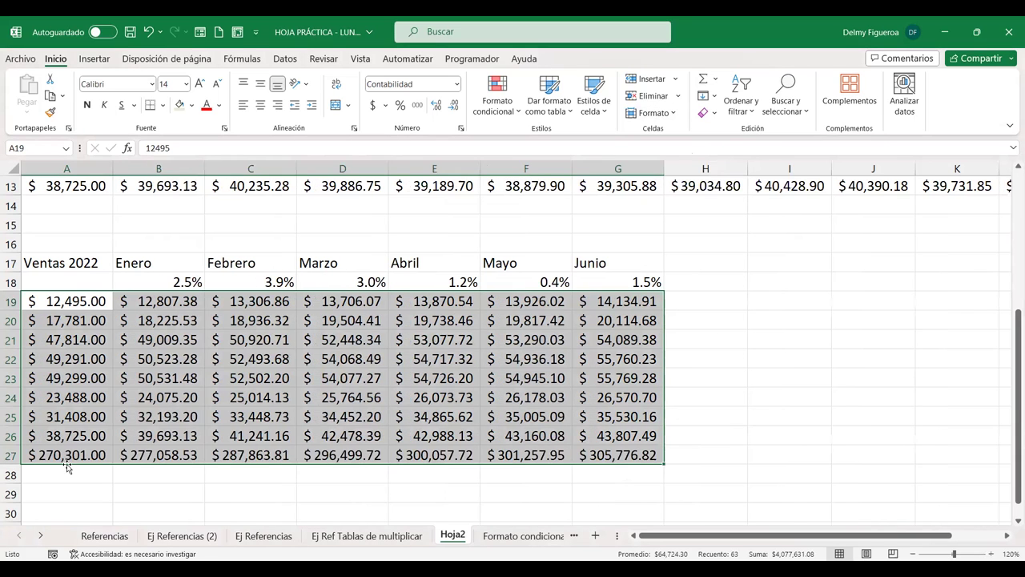
Review the SUMA totals in row 27 from Ventas 2022 through Junio.
click(68, 456)
click(158, 457)
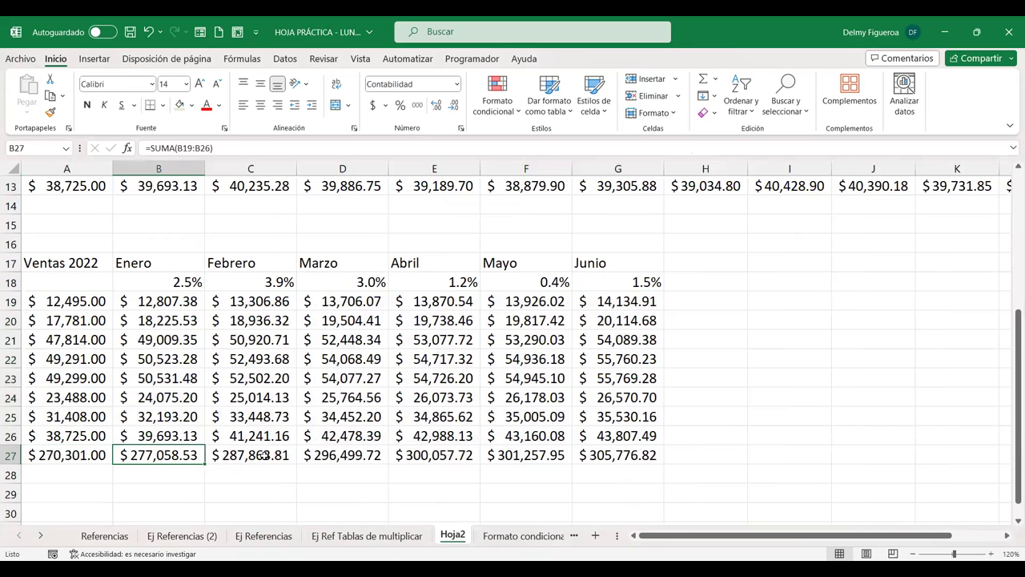
key(Right)
key(Right)
key(Right)
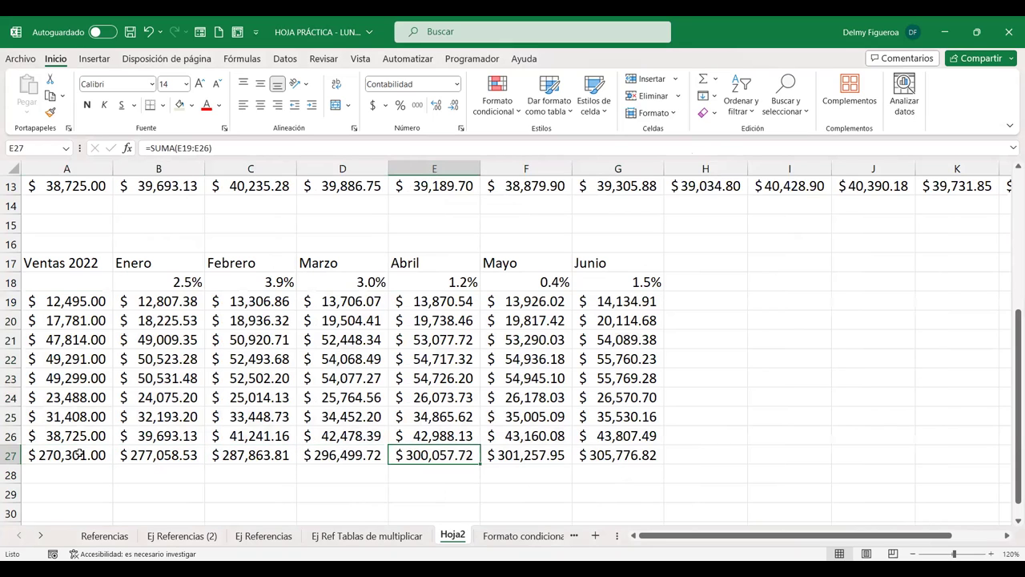
click(80, 454)
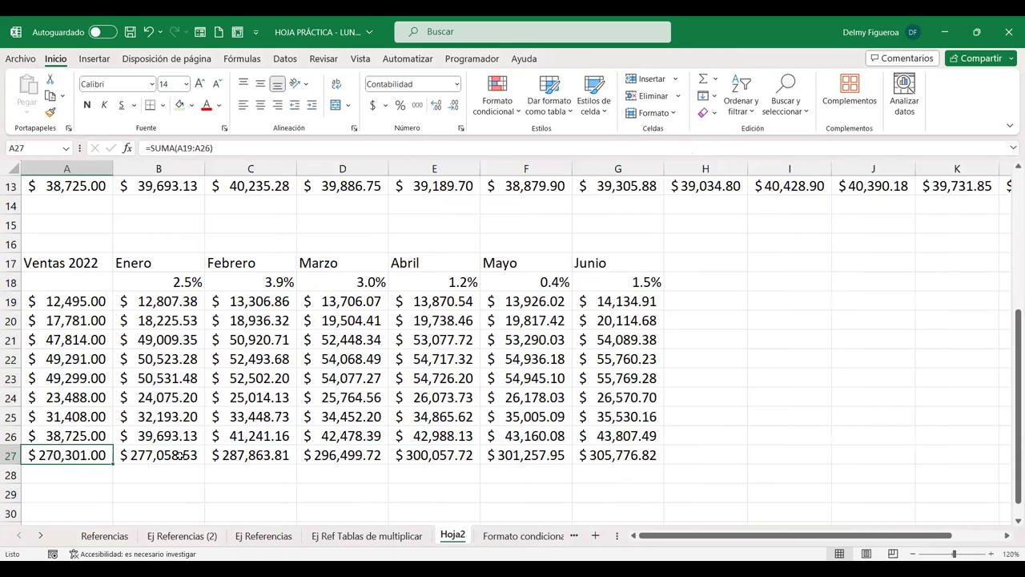
click(180, 455)
click(238, 453)
click(345, 453)
click(452, 459)
click(550, 455)
click(647, 451)
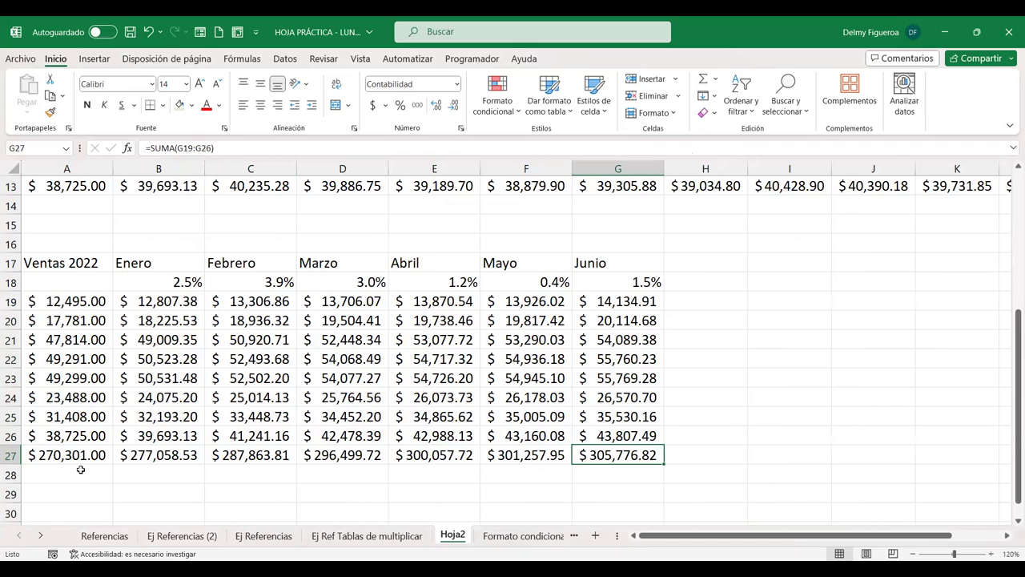
Enter +B27/A27 in B28 to compare the Enero total with Ventas 2022, and format it as a percentage.
click(177, 473)
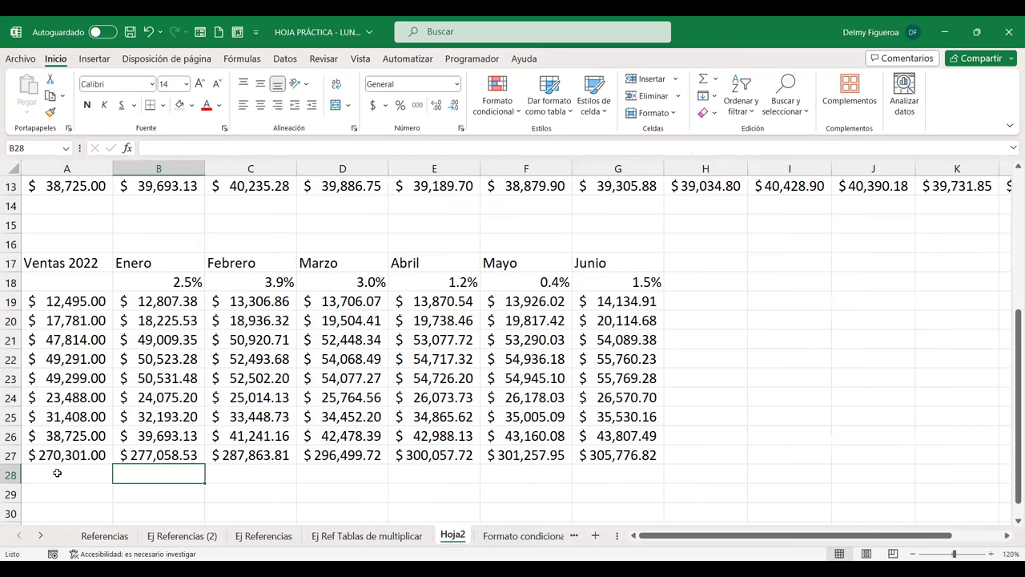
text(+)
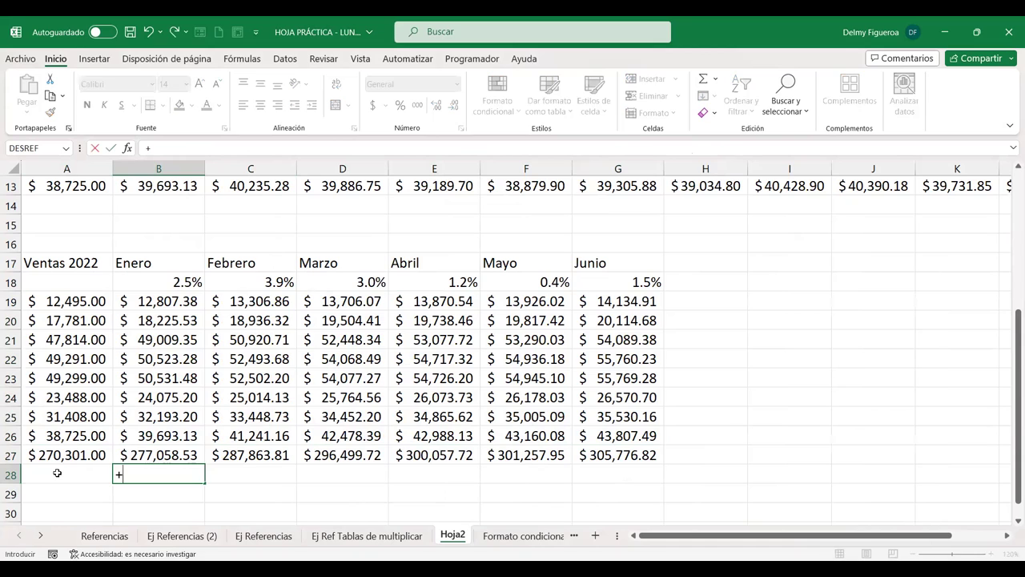
click(182, 454)
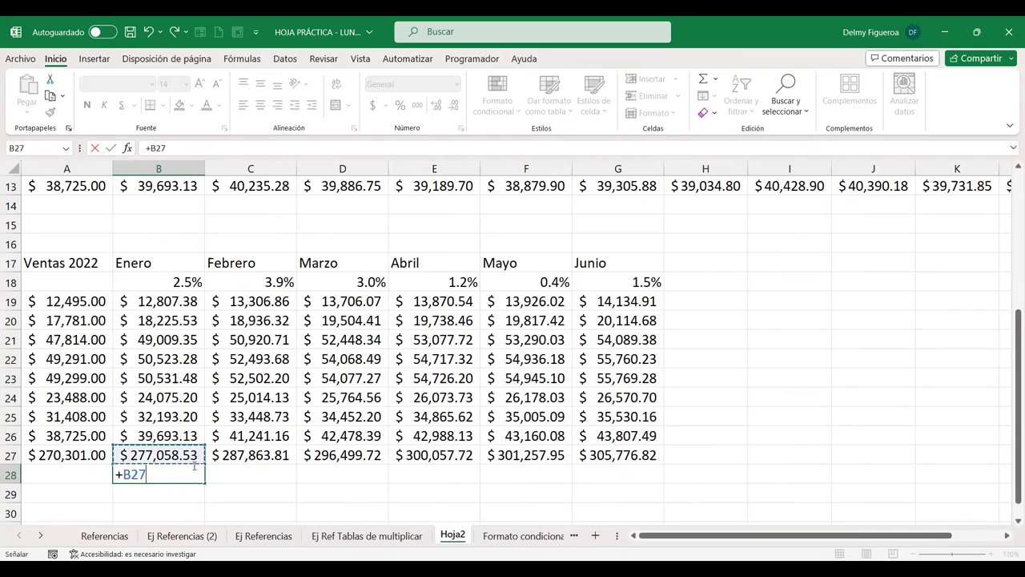
text(/)
click(69, 453)
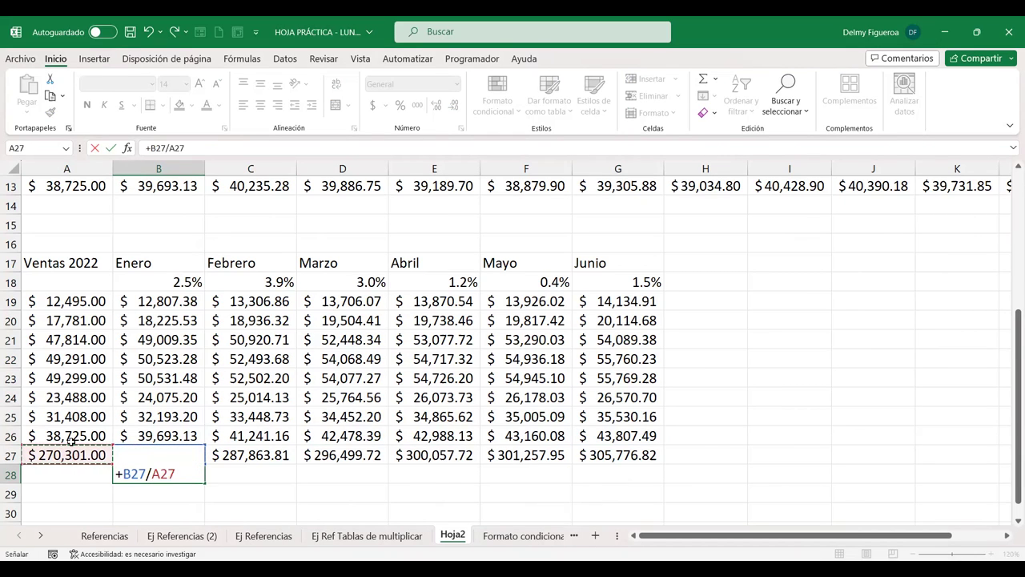
key(Return)
click(164, 473)
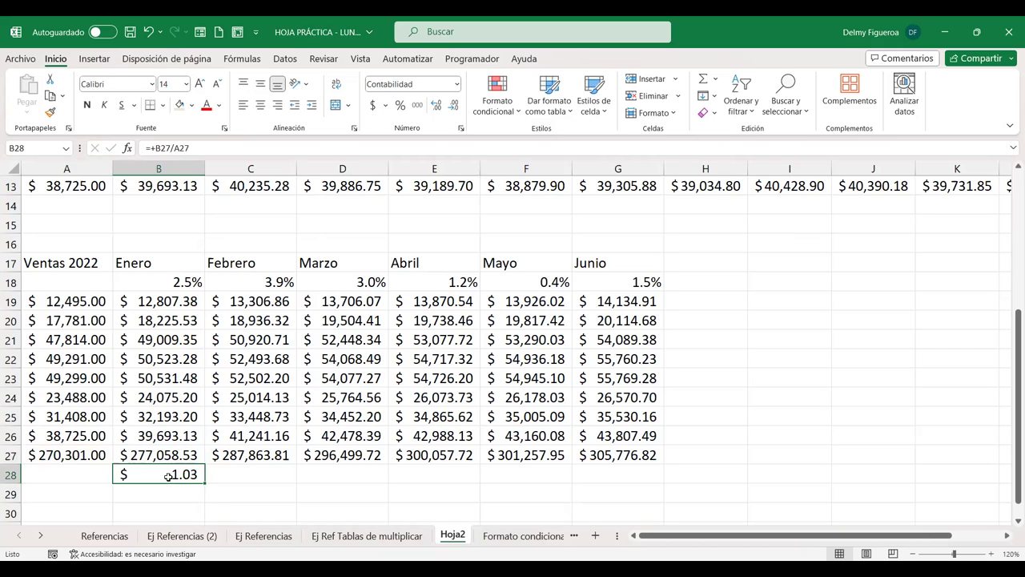
click(399, 105)
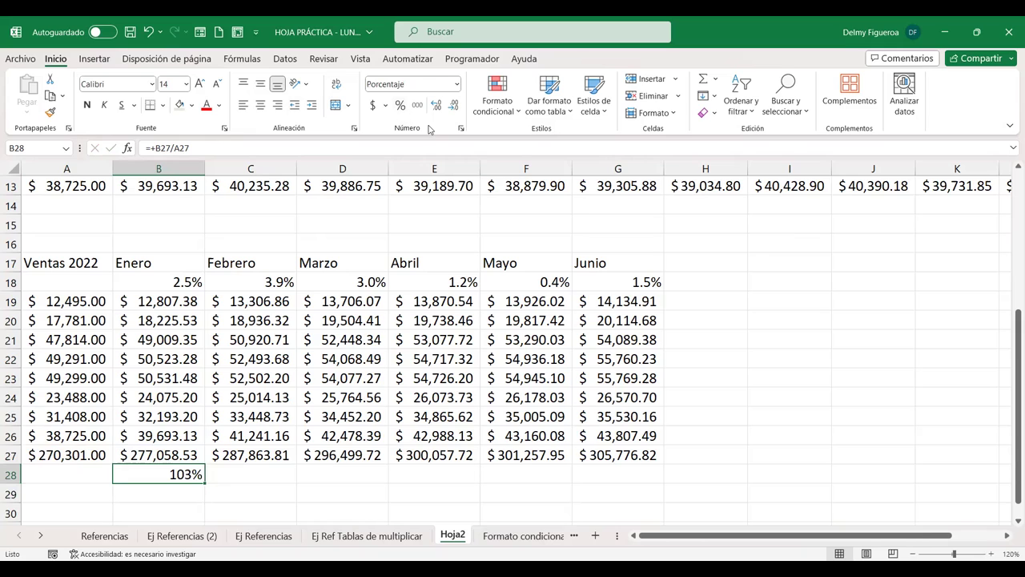
Extend the B28 formula to =+B27/A27/100 and show its percentage with one decimal.
click(212, 145)
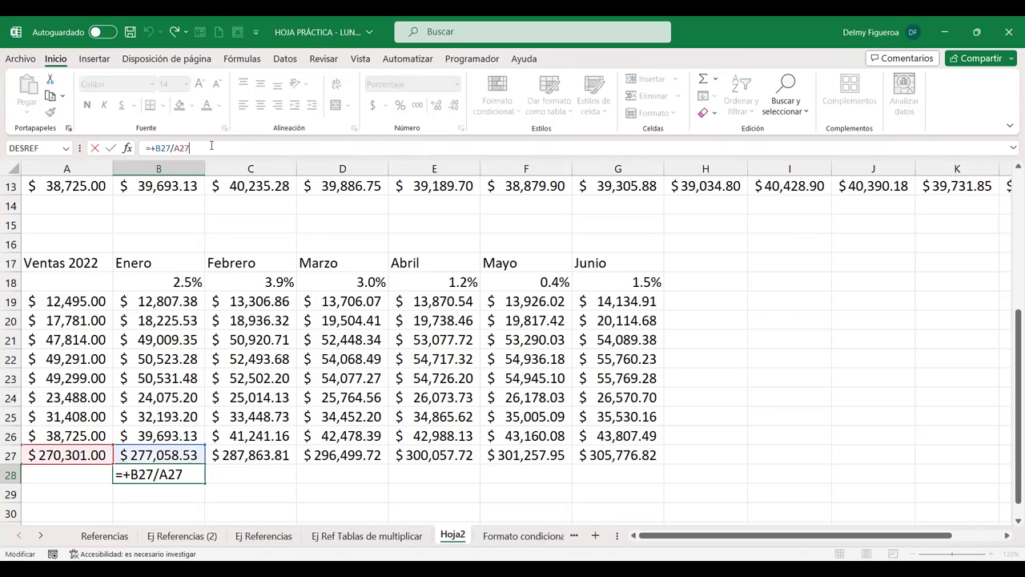
key(Return)
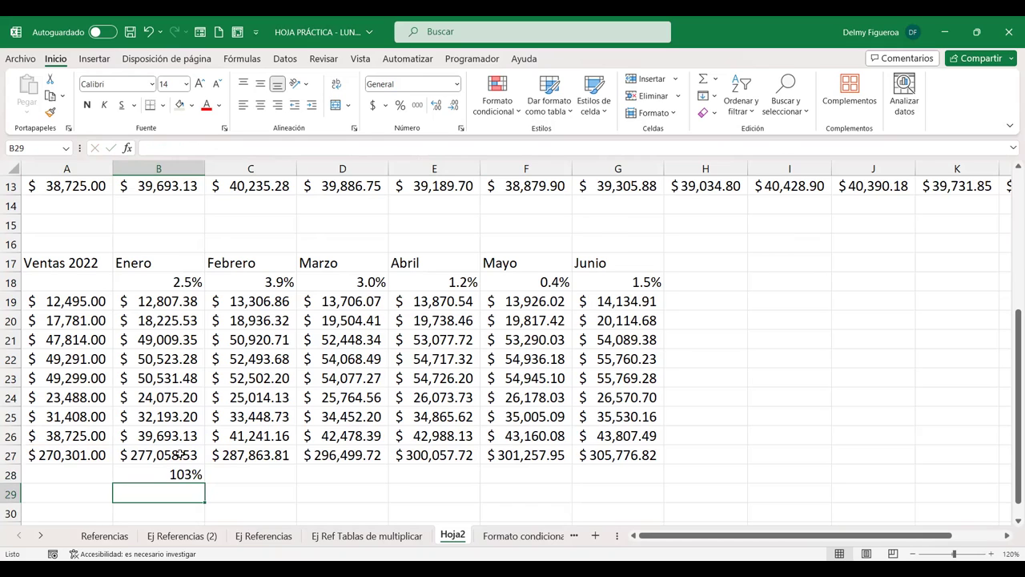
click(165, 473)
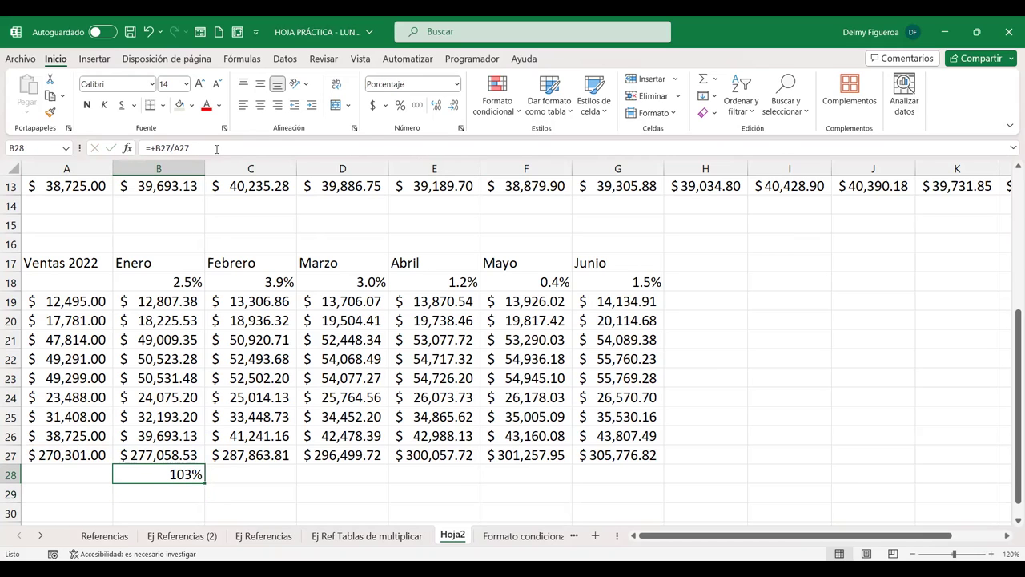
click(216, 148)
text(/100)
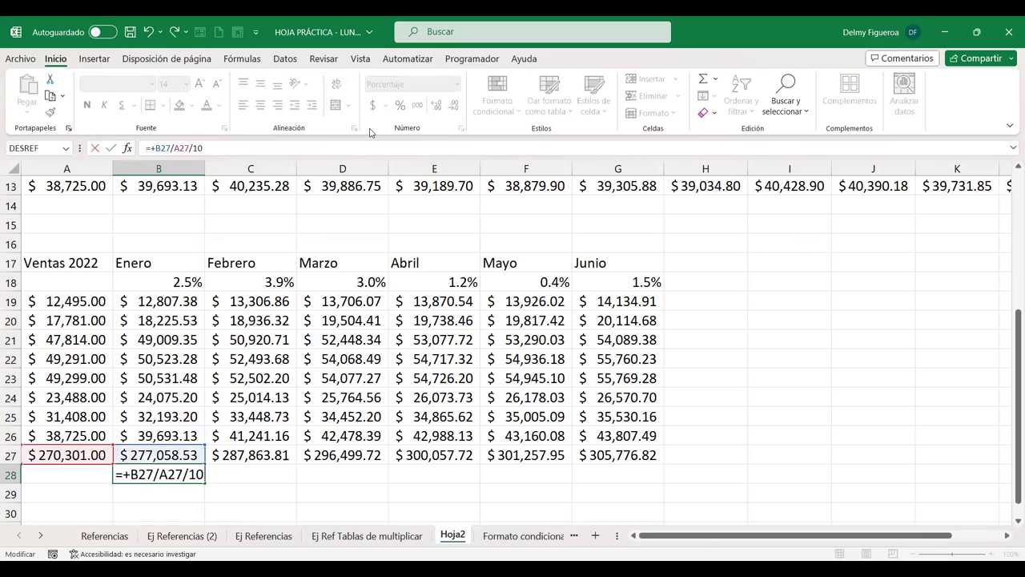
key(Return)
click(149, 471)
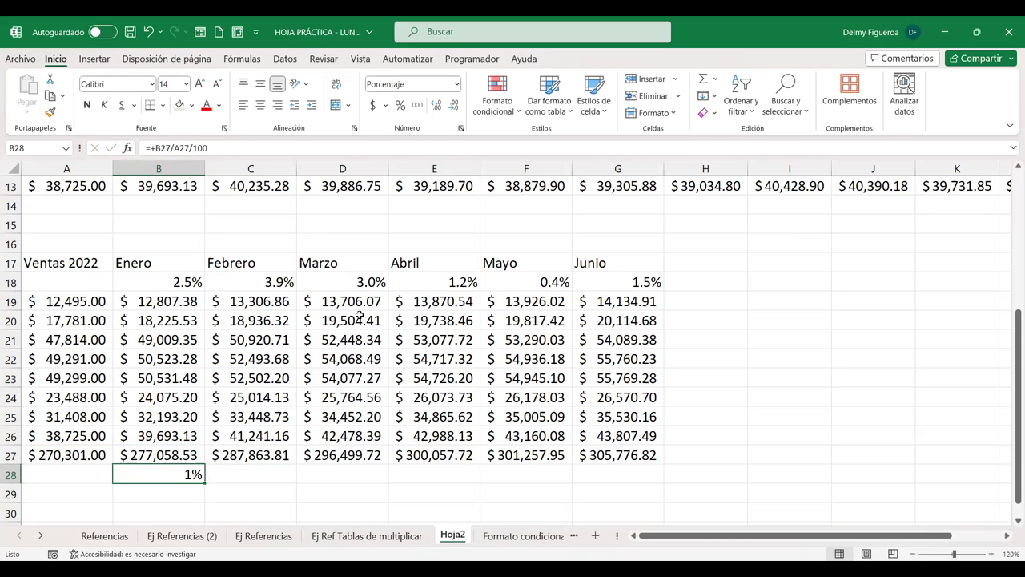
click(436, 105)
click(93, 492)
text(+)
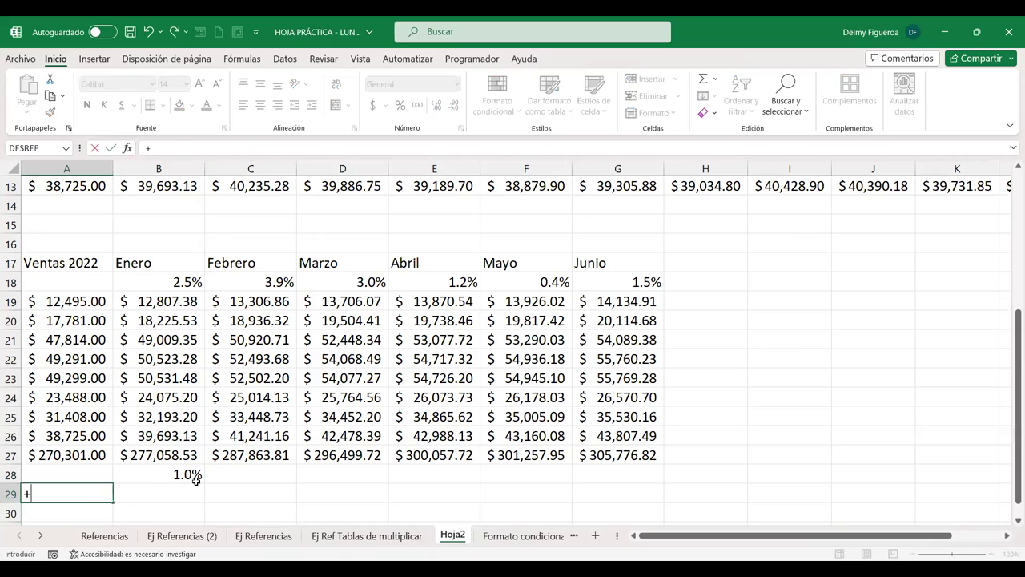
click(78, 454)
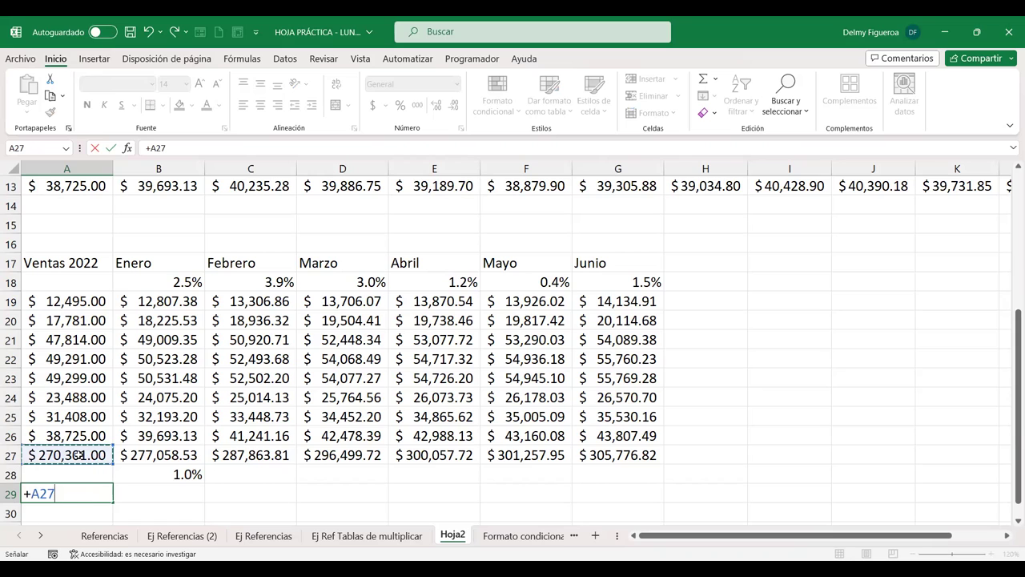
key(Escape)
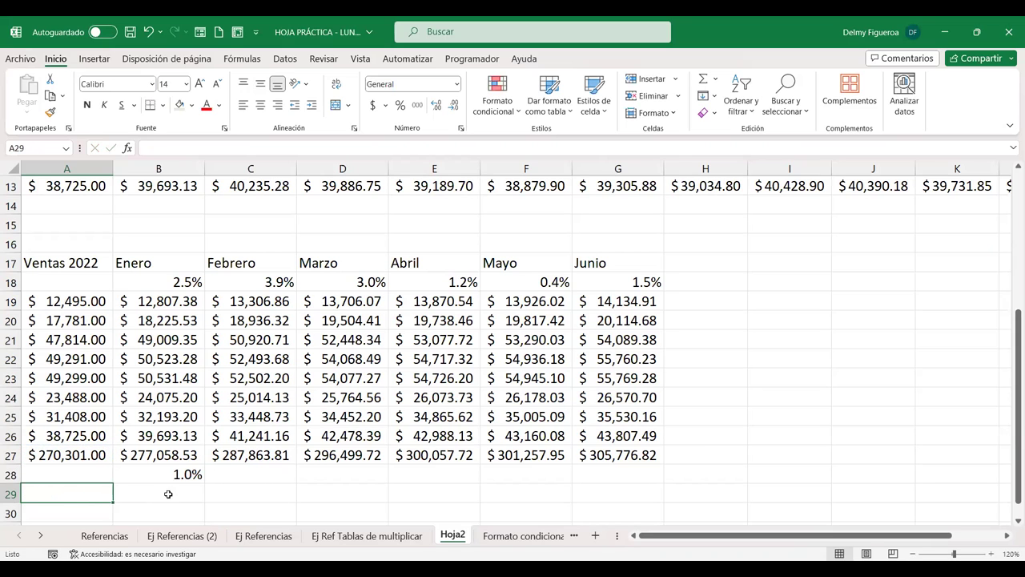
Check the references of the B28 formula and fill it across to the Febrero cell C28.
double_click(181, 474)
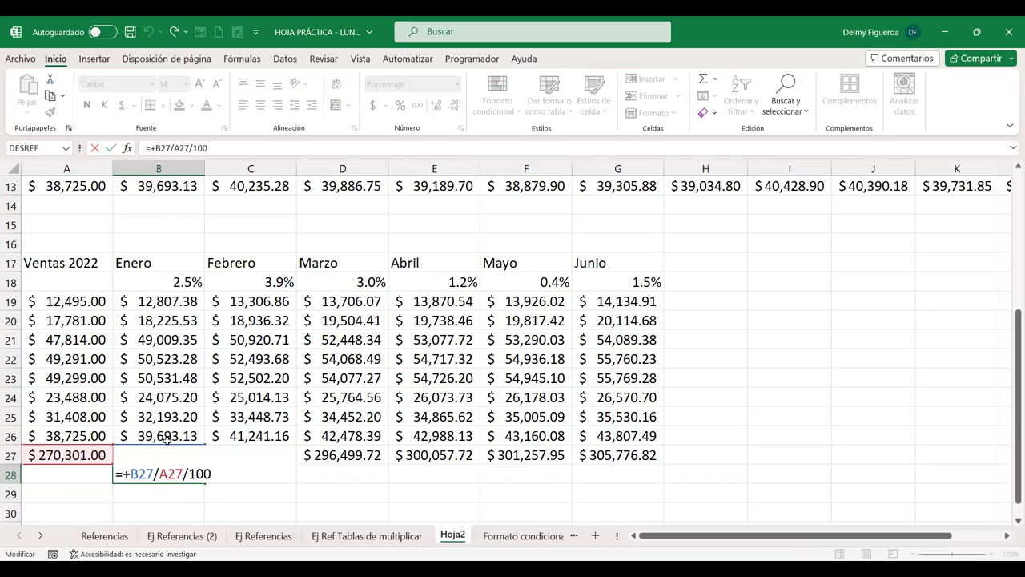
key(Return)
click(200, 479)
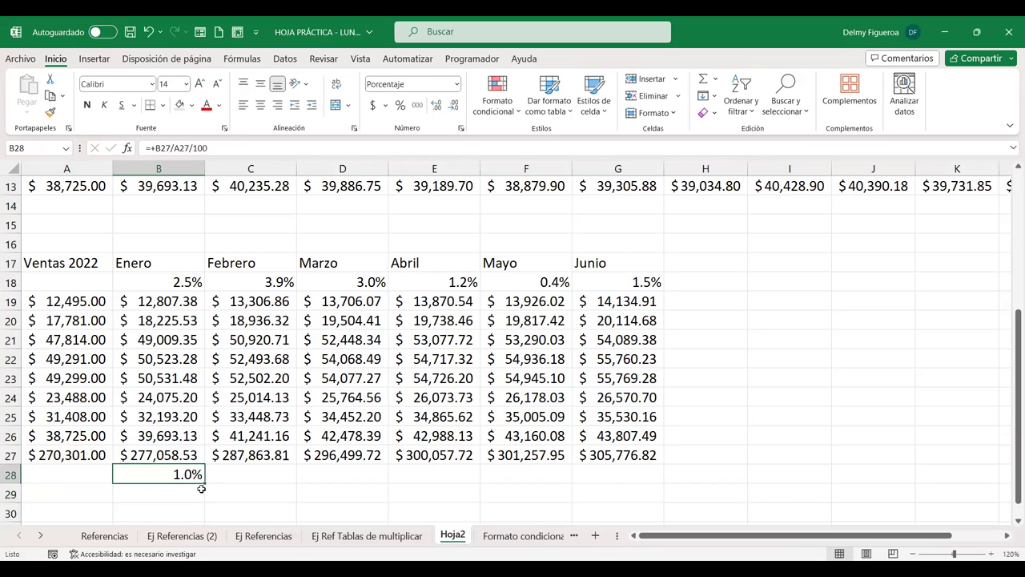
drag(245, 484, 266, 473)
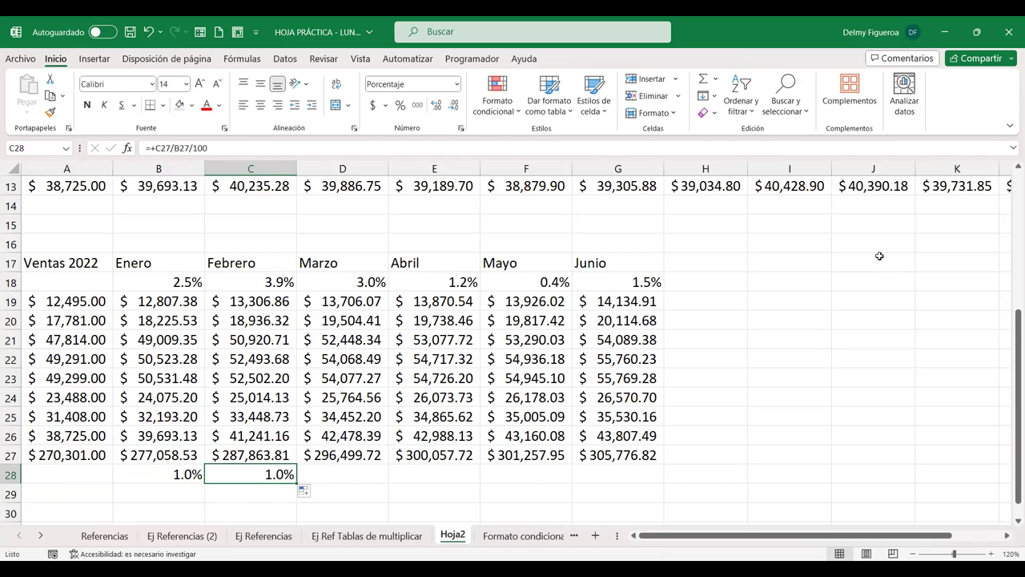
click(791, 297)
text(+)
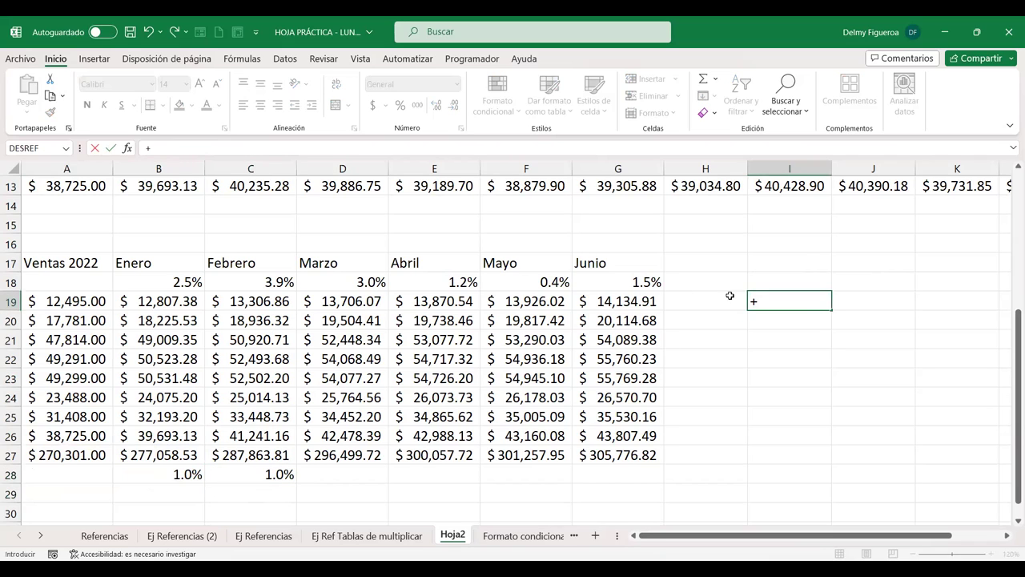
click(635, 289)
click(636, 296)
text(/)
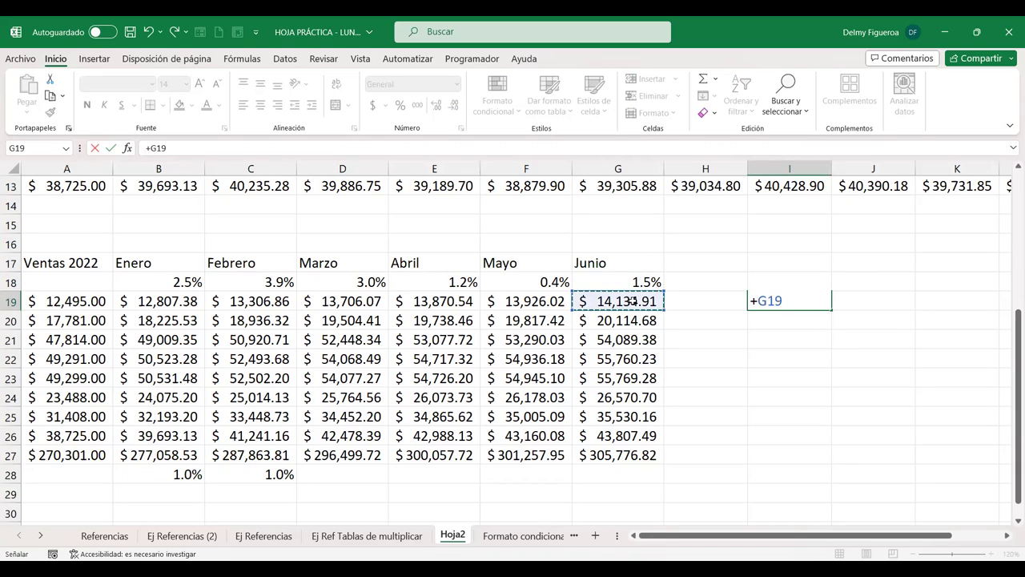
click(614, 454)
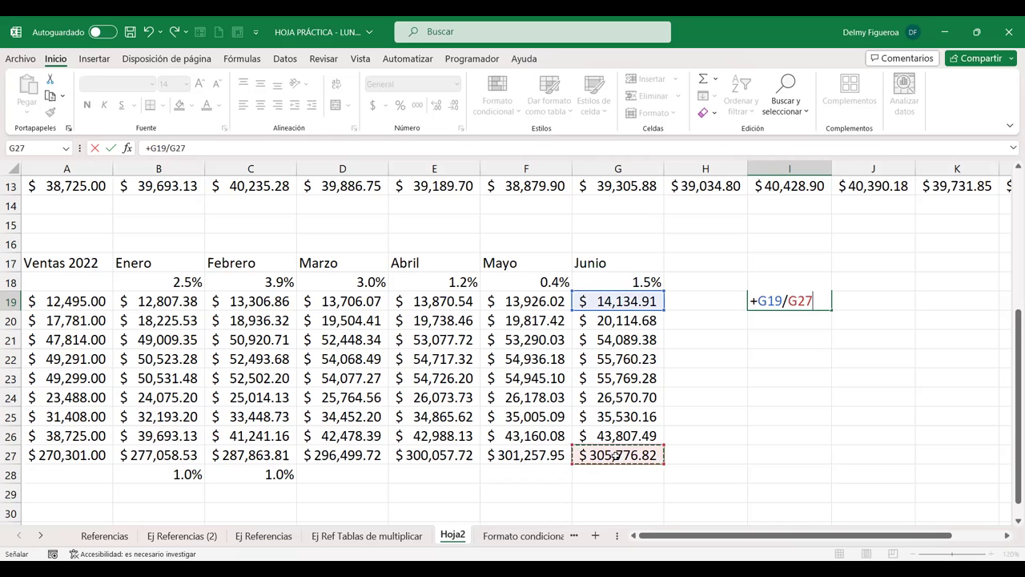
key(Escape)
Change the divisor in the C28 formula from the Enero total to the Ventas 2022 total in A27.
click(273, 475)
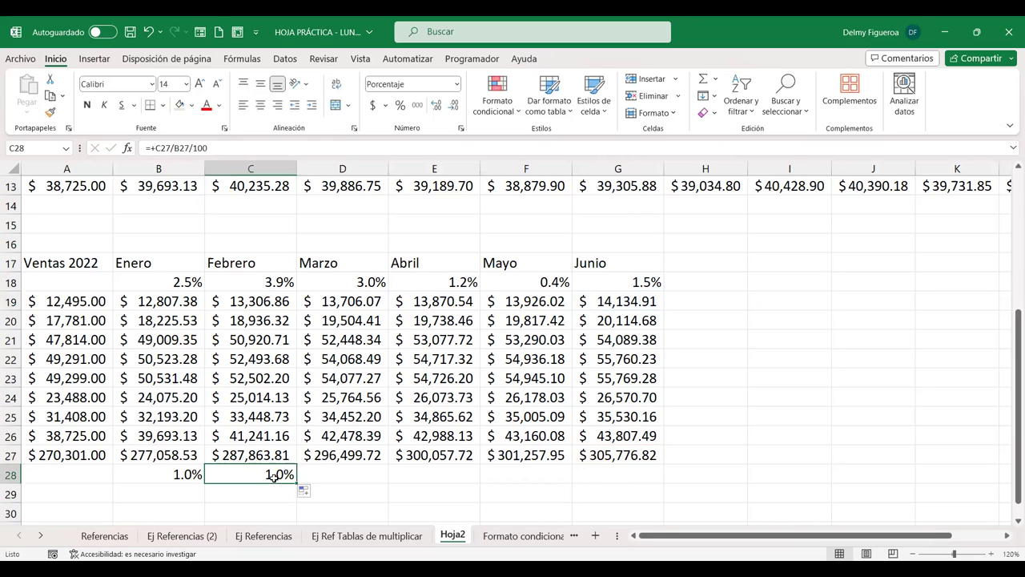
double_click(274, 475)
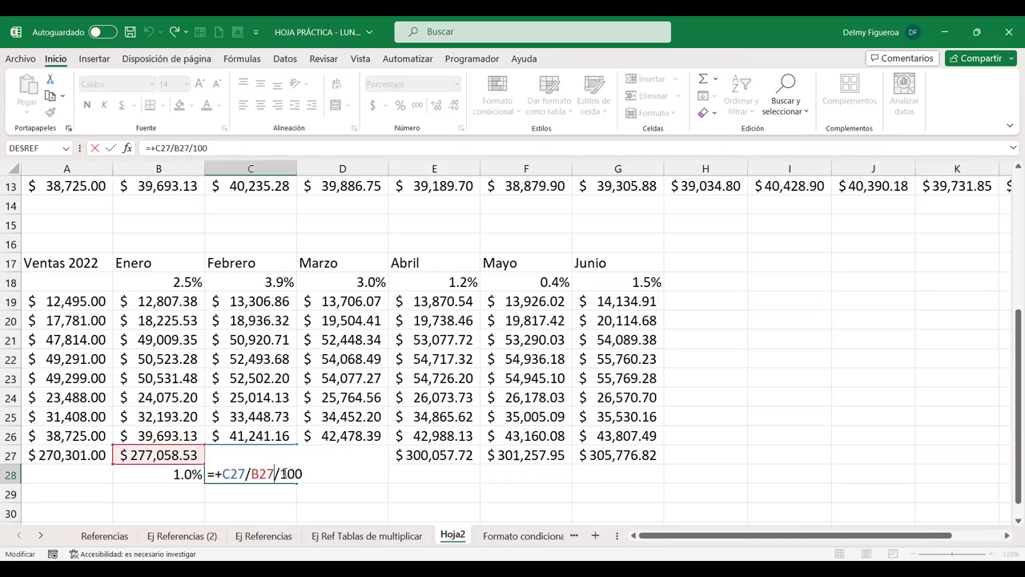
key(BackSpace)
key(BackSpace)
key(BackSpace)
click(77, 457)
key(Return)
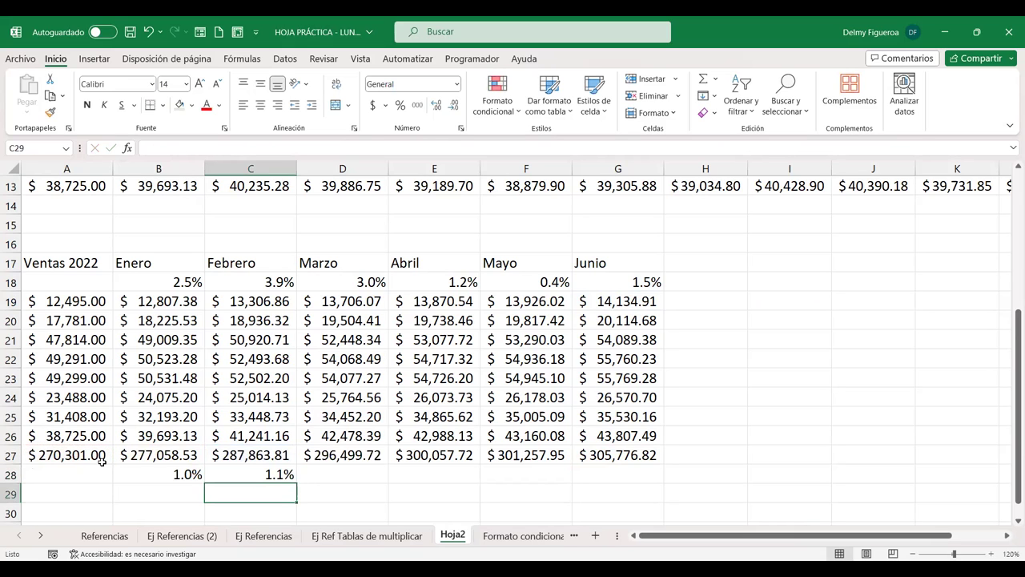
Make the Ventas 2022 total an absolute reference in the B28 formula, giving =+B27/$A$27/100.
click(252, 473)
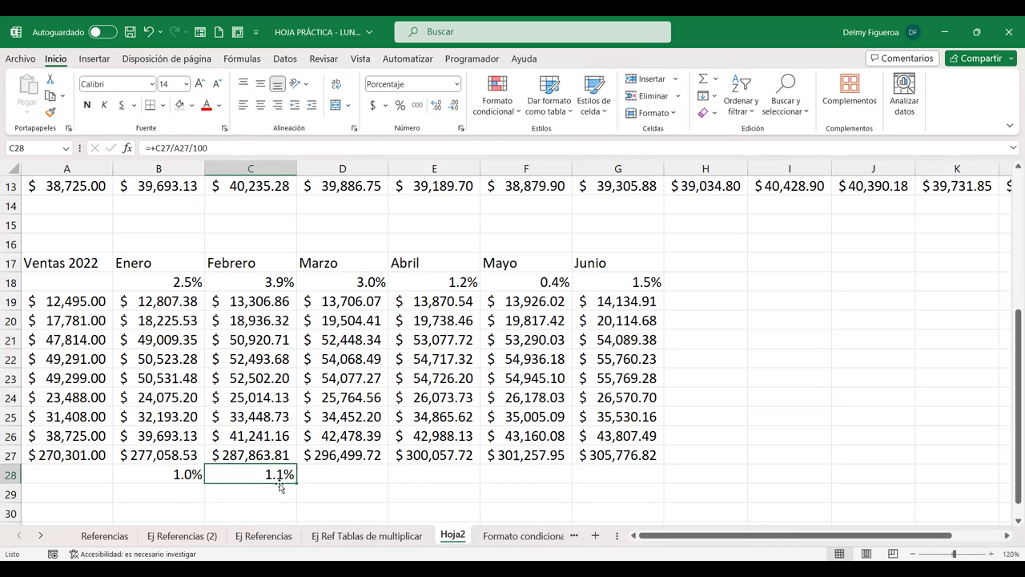
double_click(167, 469)
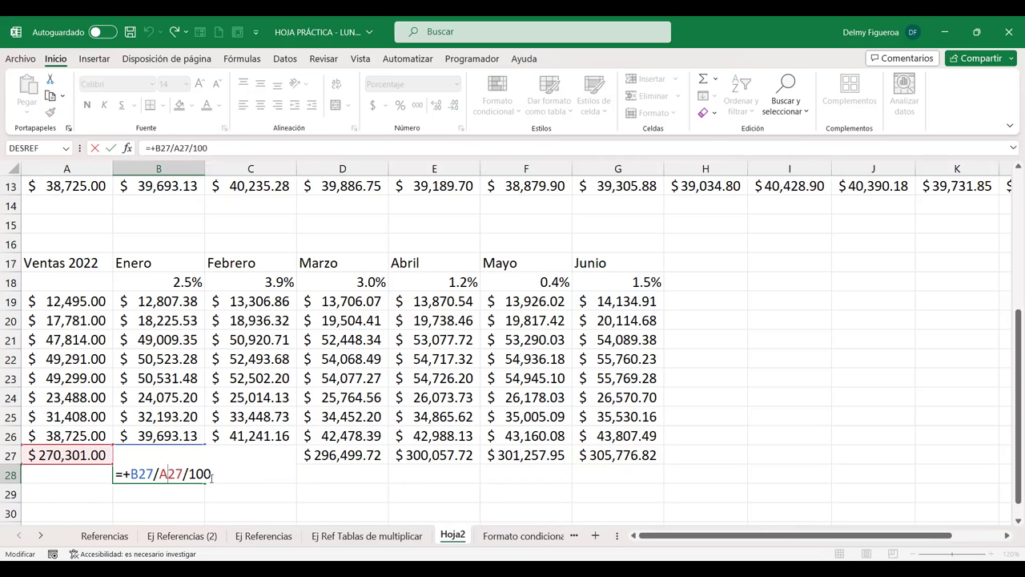
key(F4)
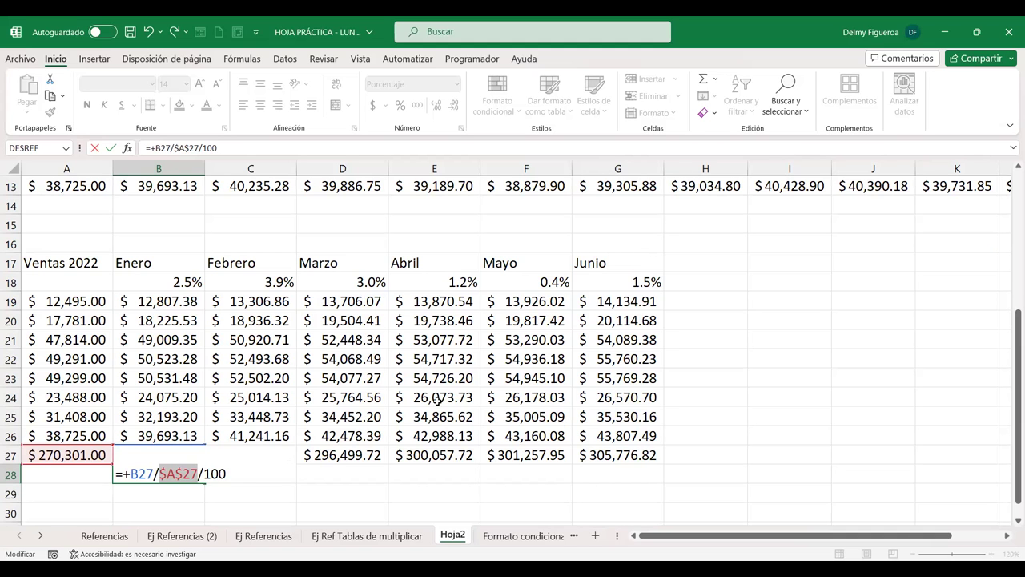
key(Return)
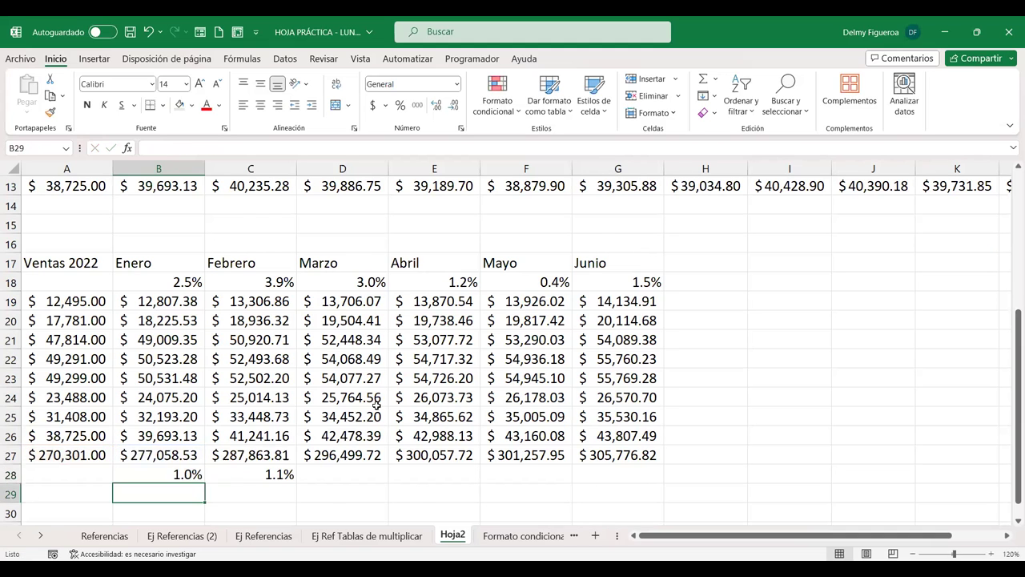
Enter +B13/A13 in B14 below the first projection table and format it as a percentage.
scroll(376, 406, up, 3)
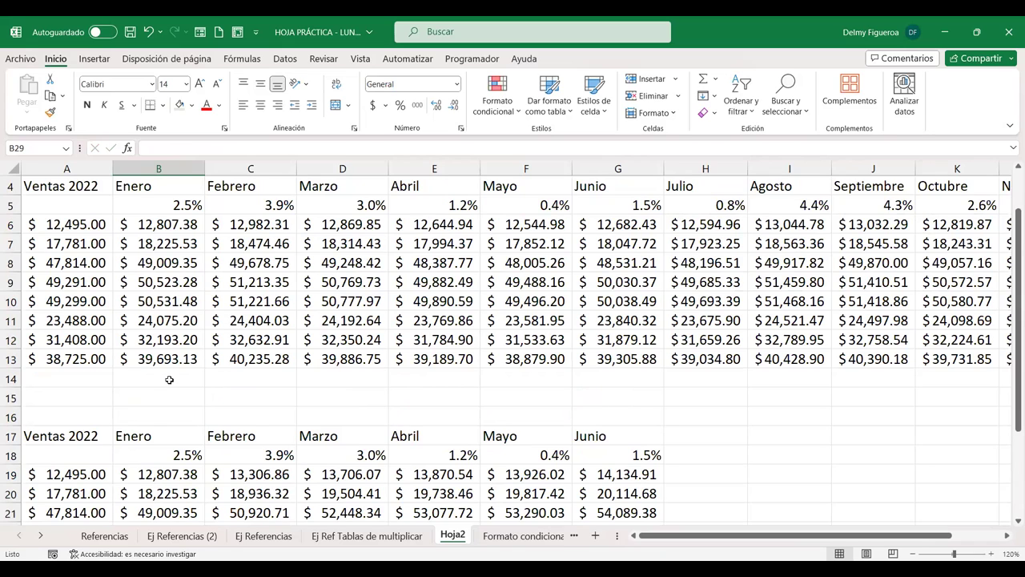
click(169, 379)
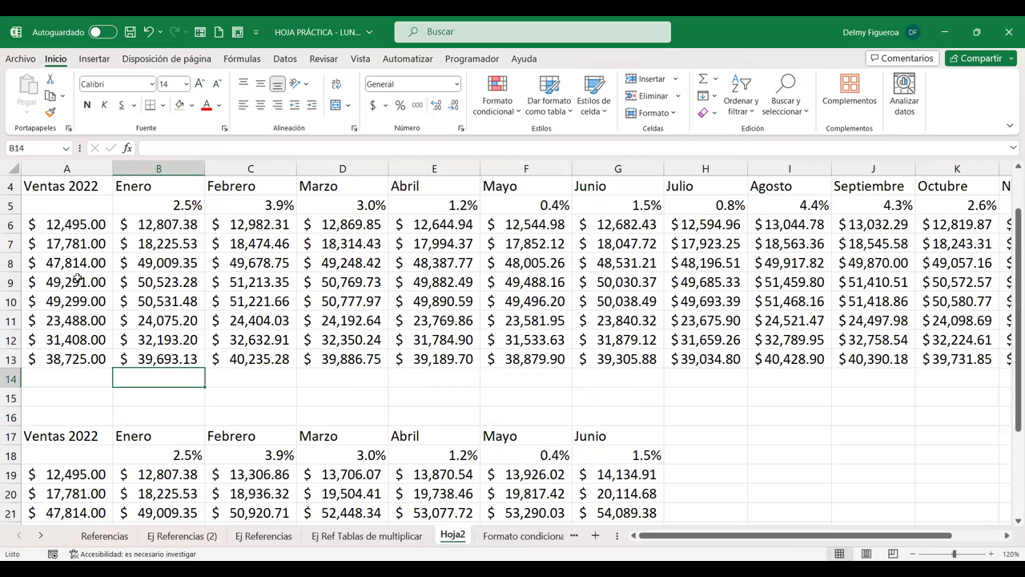
text(+)
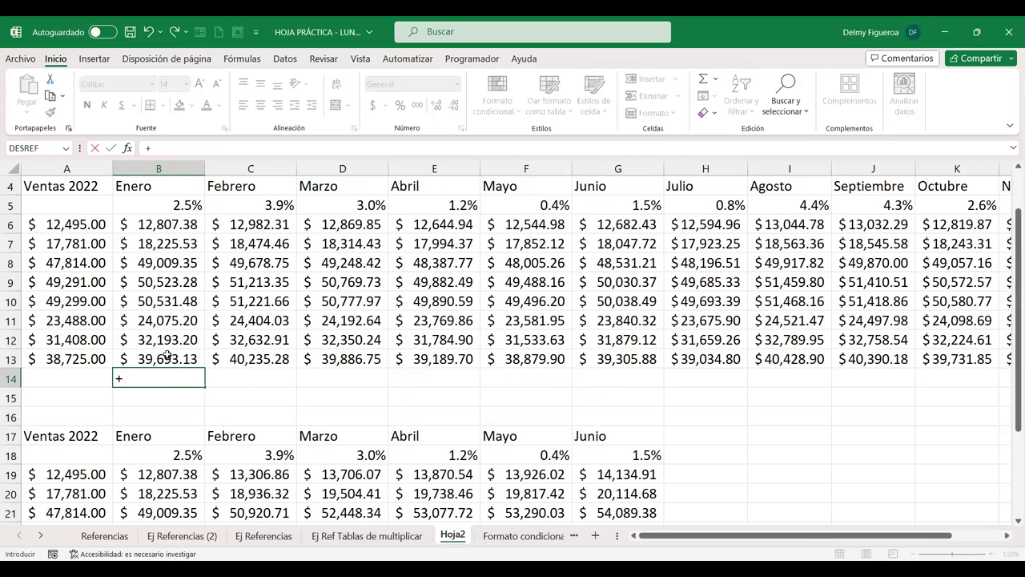
click(166, 356)
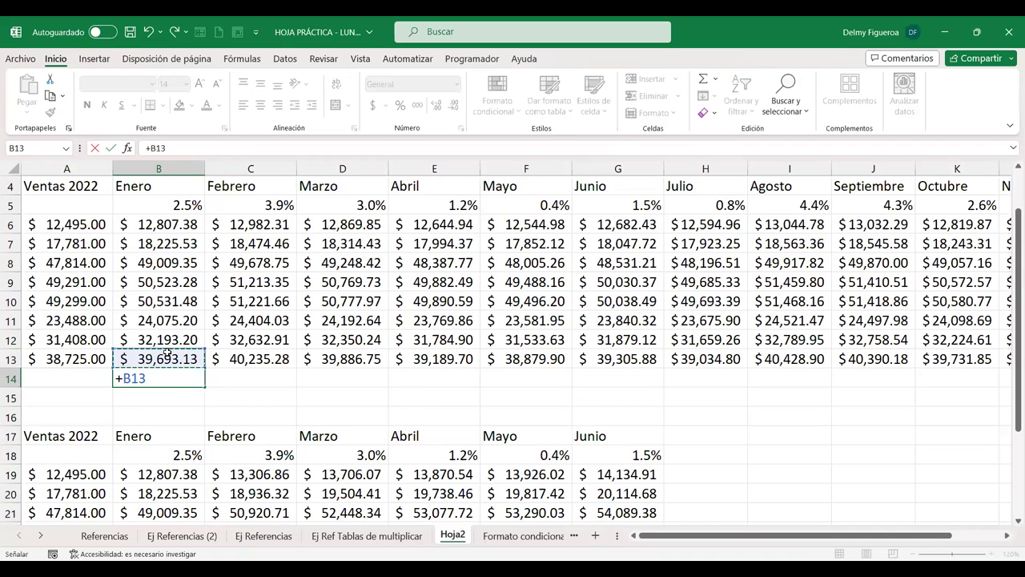
text(/A13)
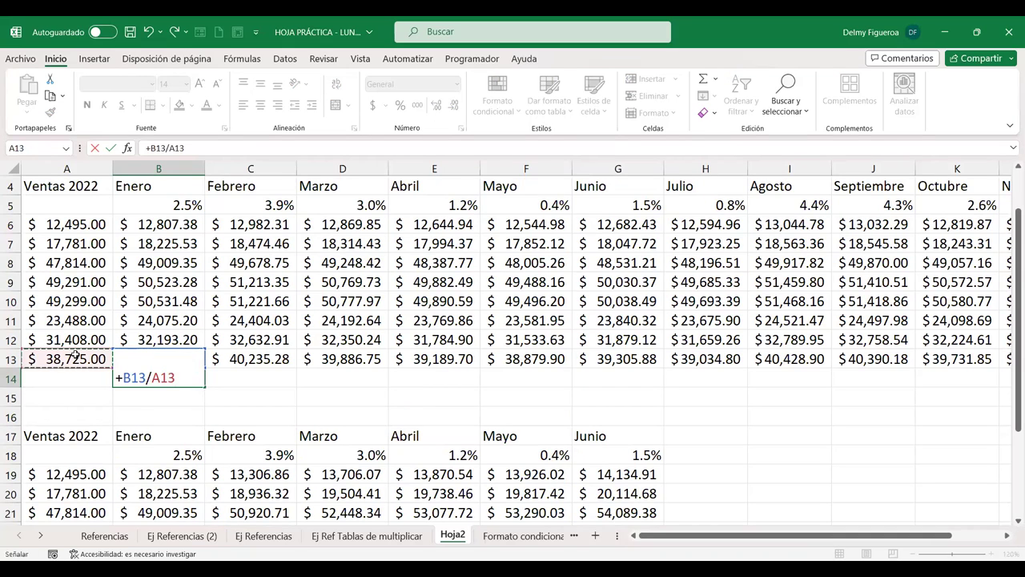
click(75, 355)
key(Return)
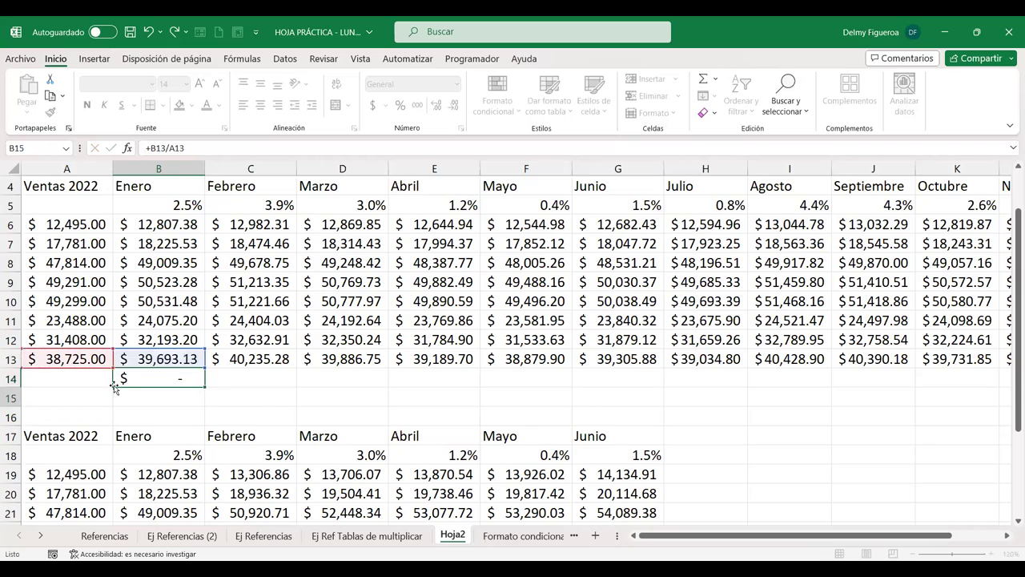
click(148, 380)
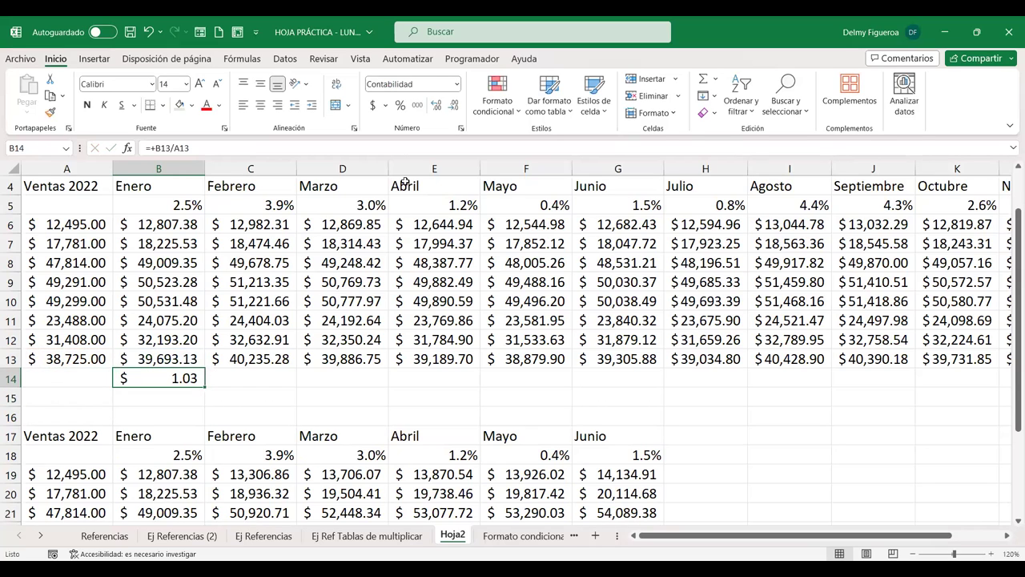
click(399, 106)
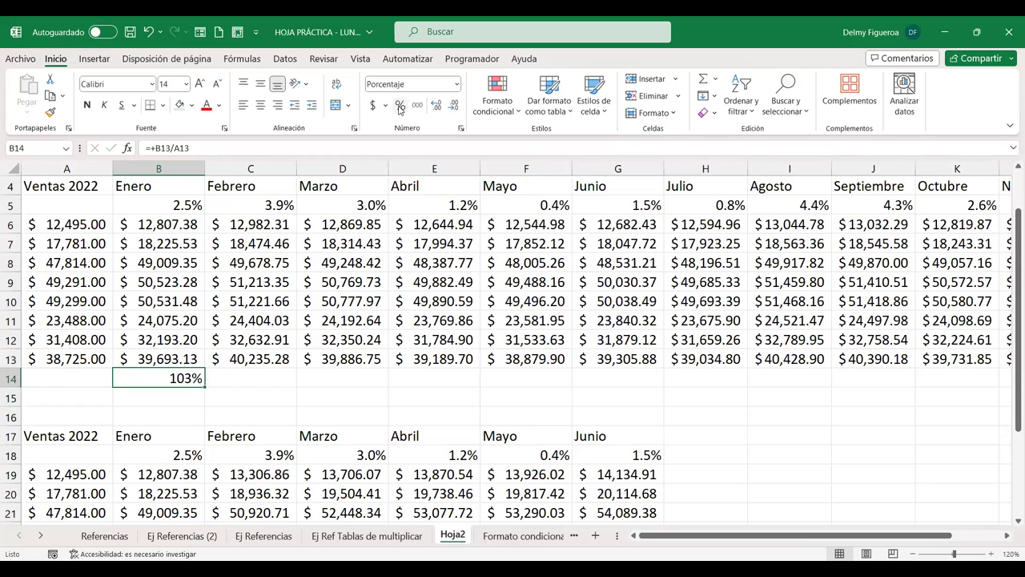
Extend the B14 formula to =+B13/A13/100 and show its percentage with one decimal.
click(218, 148)
text(/100)
key(Return)
click(131, 383)
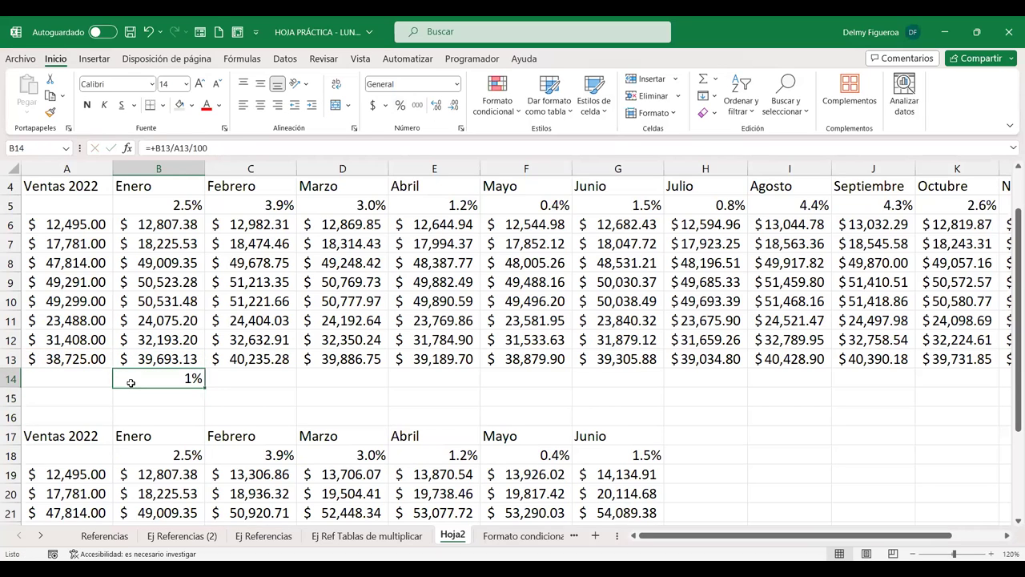
click(436, 105)
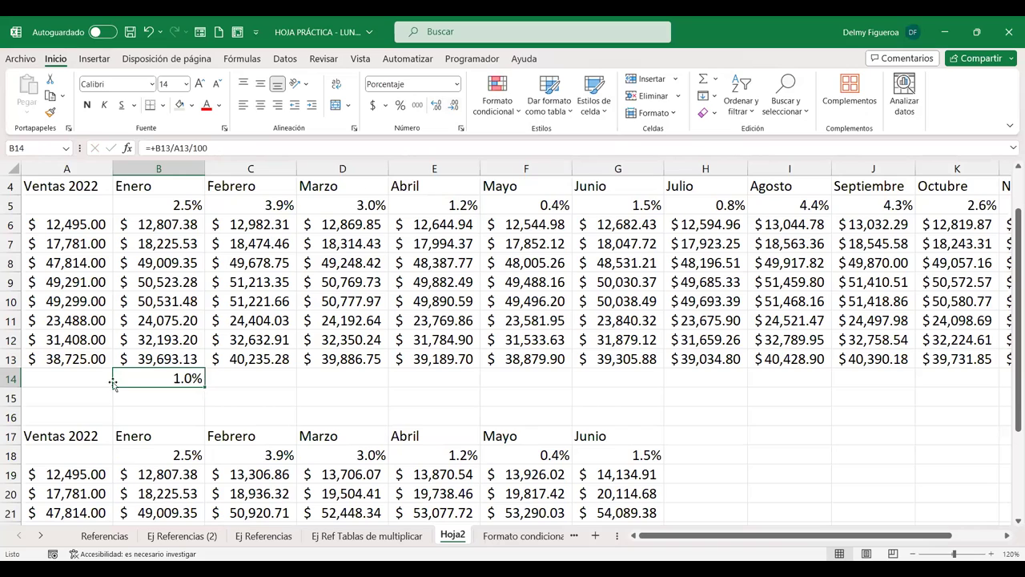
Make the A13 divisor absolute in the B14 formula, giving =+B13/$A$13/100.
double_click(163, 377)
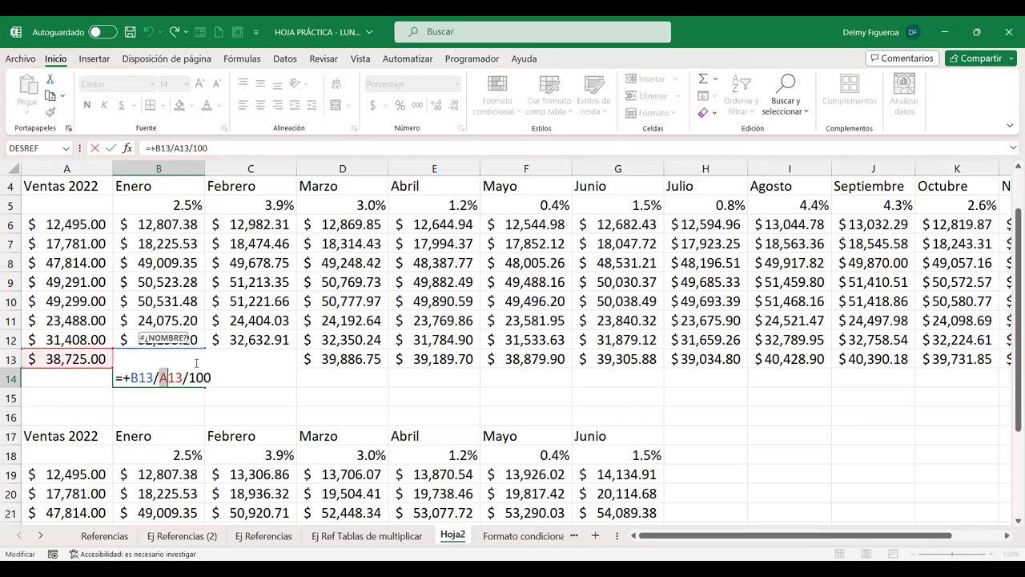
key(F4)
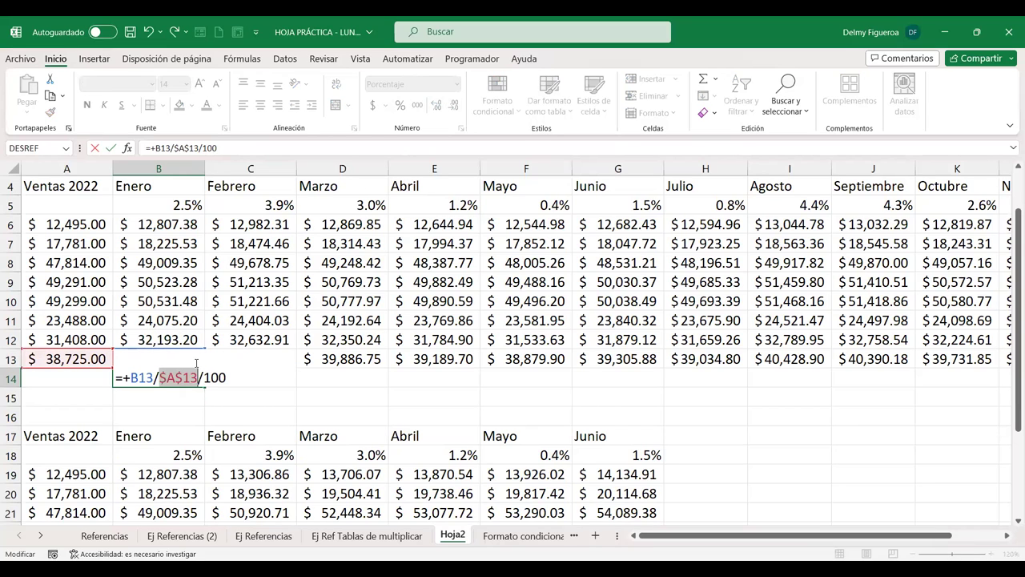
key(Return)
Fill the B14 formula across row 14 through the Junio cell G14, checking the references in C14 along the way.
click(178, 382)
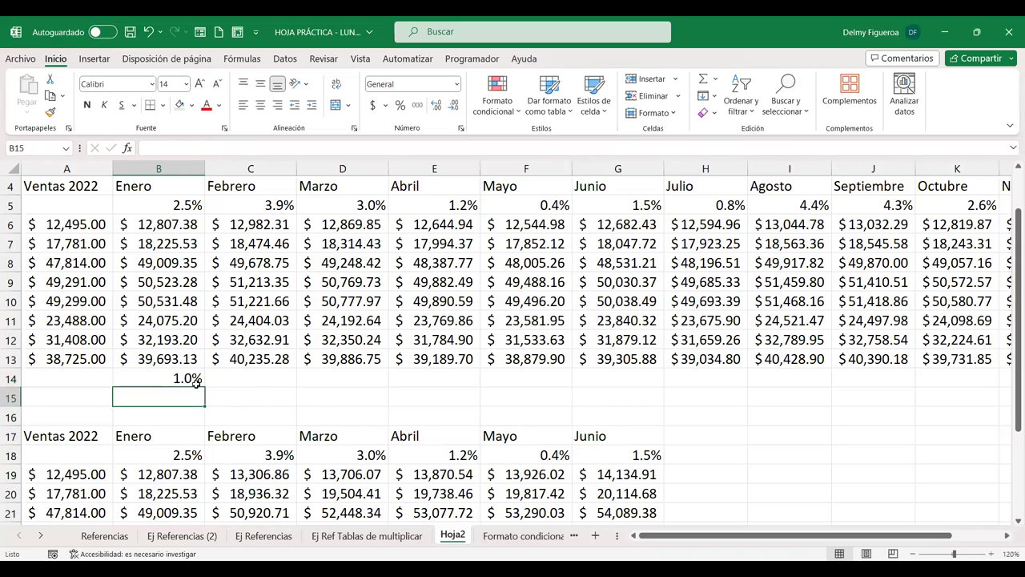
drag(216, 385, 298, 389)
double_click(269, 376)
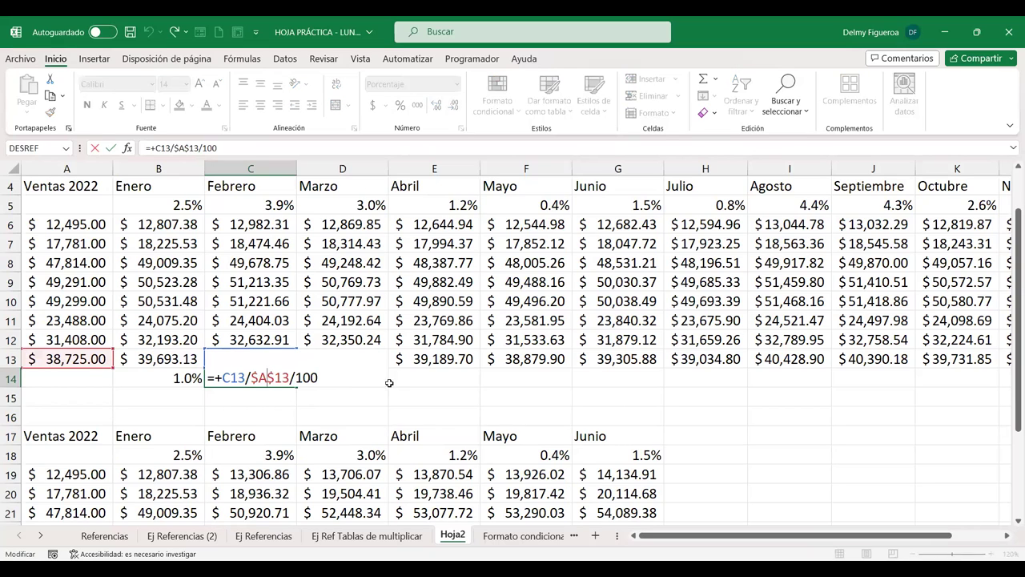
key(Escape)
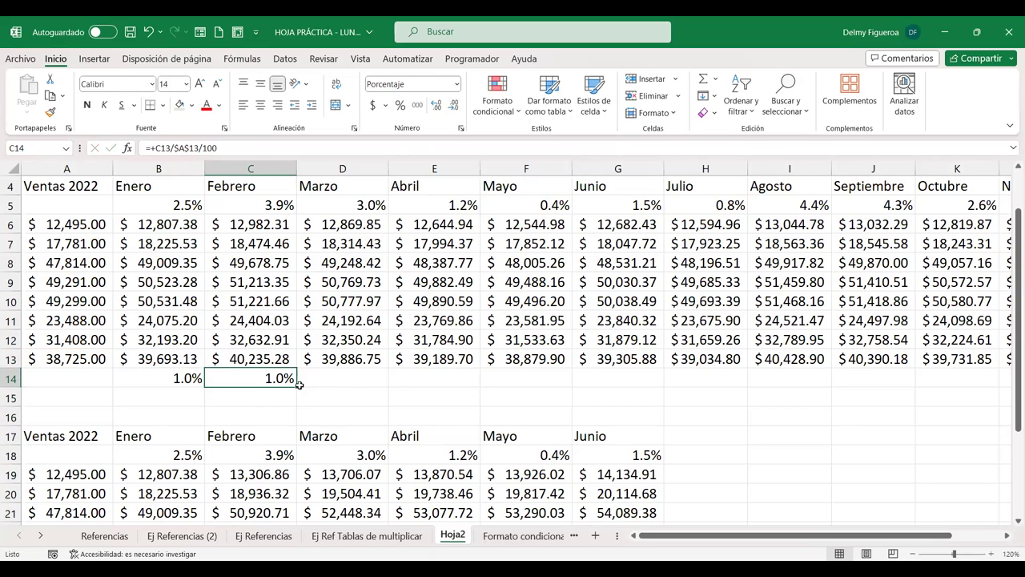
drag(296, 388, 502, 390)
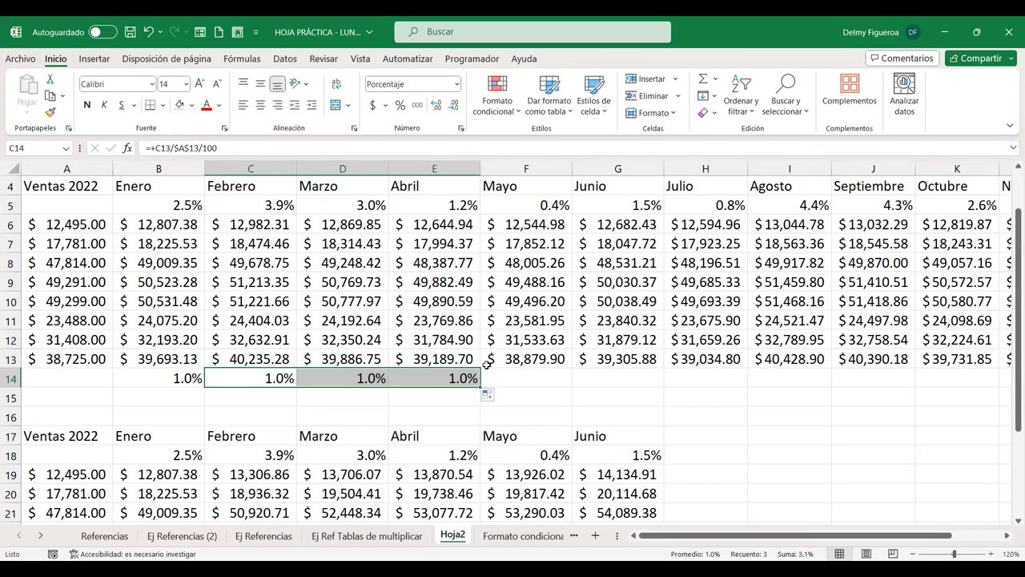
drag(482, 387, 663, 384)
click(753, 381)
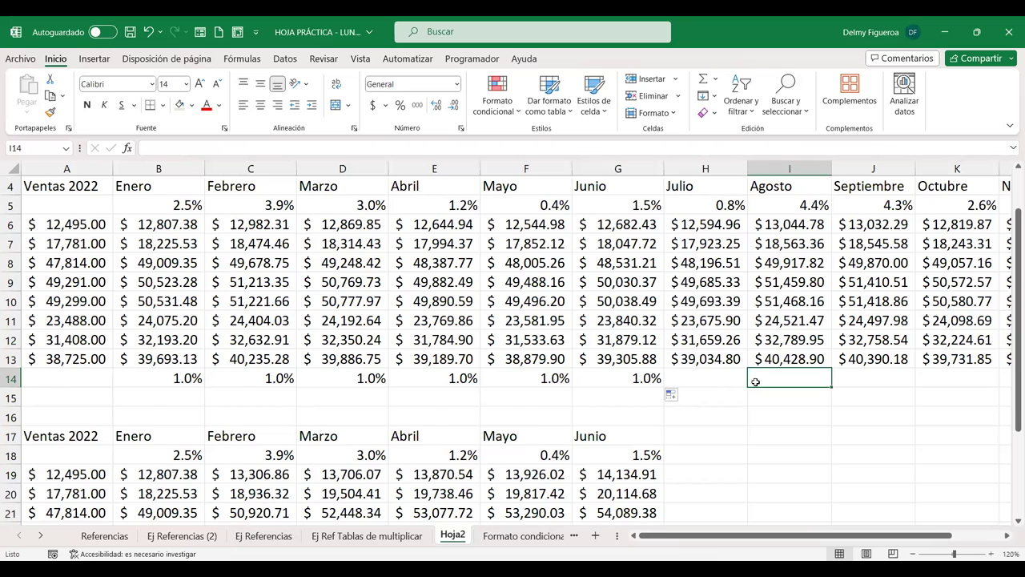
scroll(721, 377, down, 2)
scroll(694, 376, down, 1)
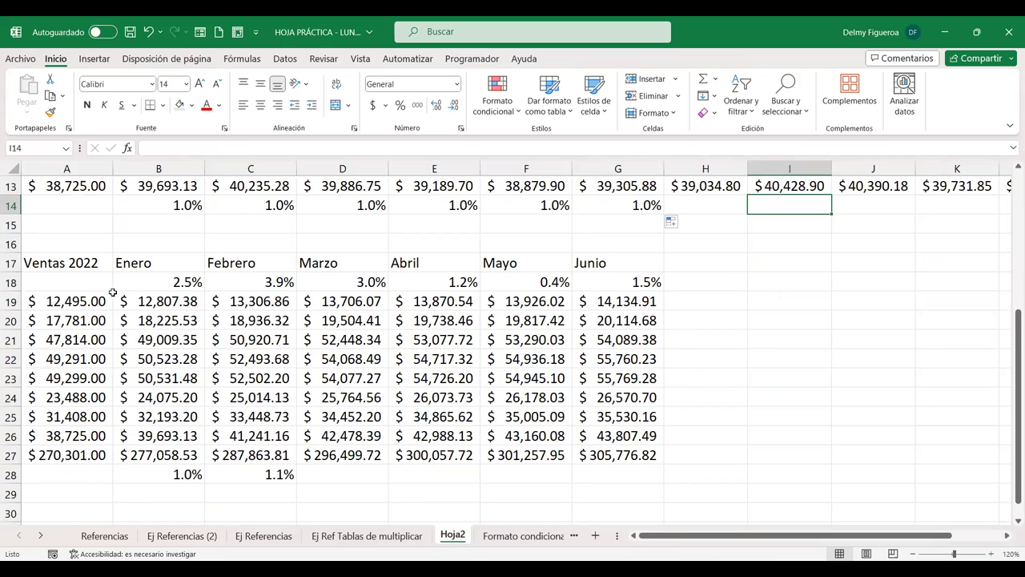
click(73, 299)
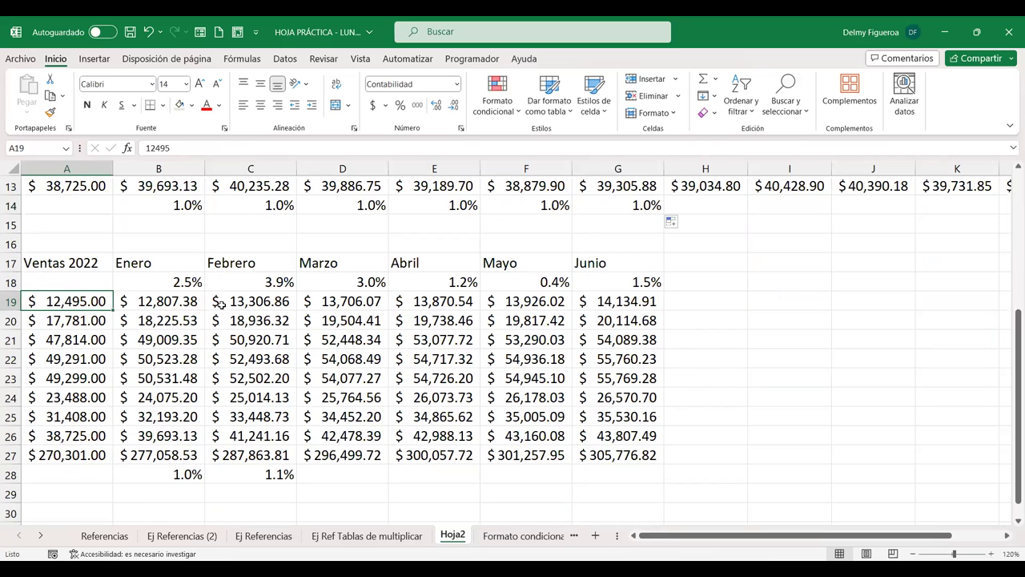
click(771, 300)
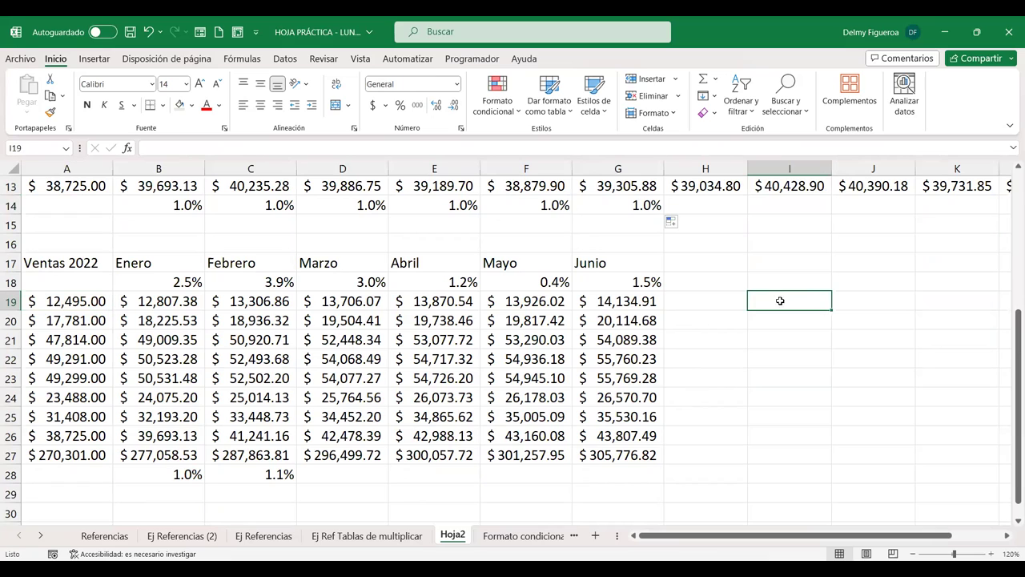
double_click(789, 300)
text(+)
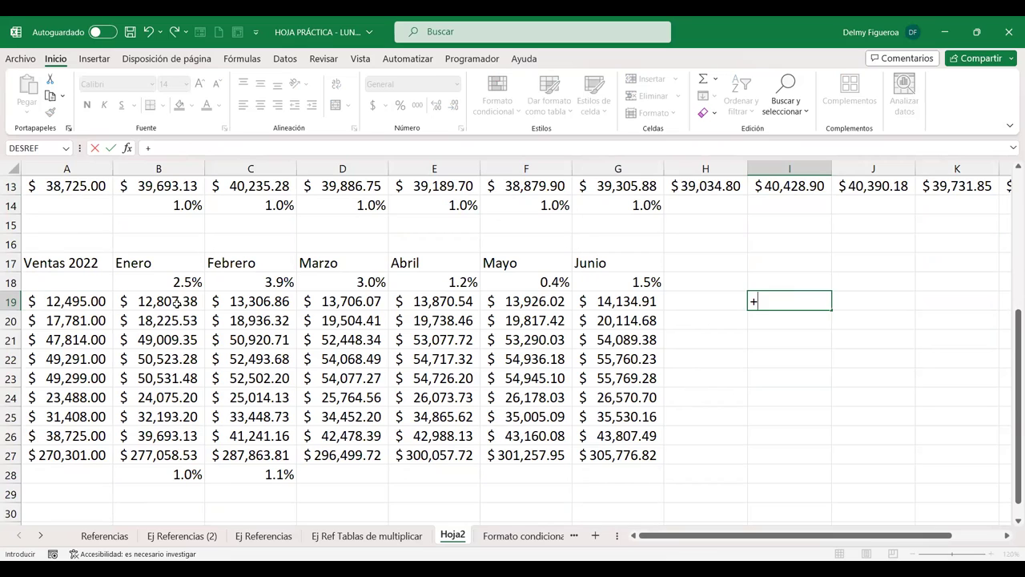
key(Return)
key(Up)
Rewrite the B28 formula without the plus sign and with the division in parentheses, as =(B27/$A$27)/100.
double_click(175, 472)
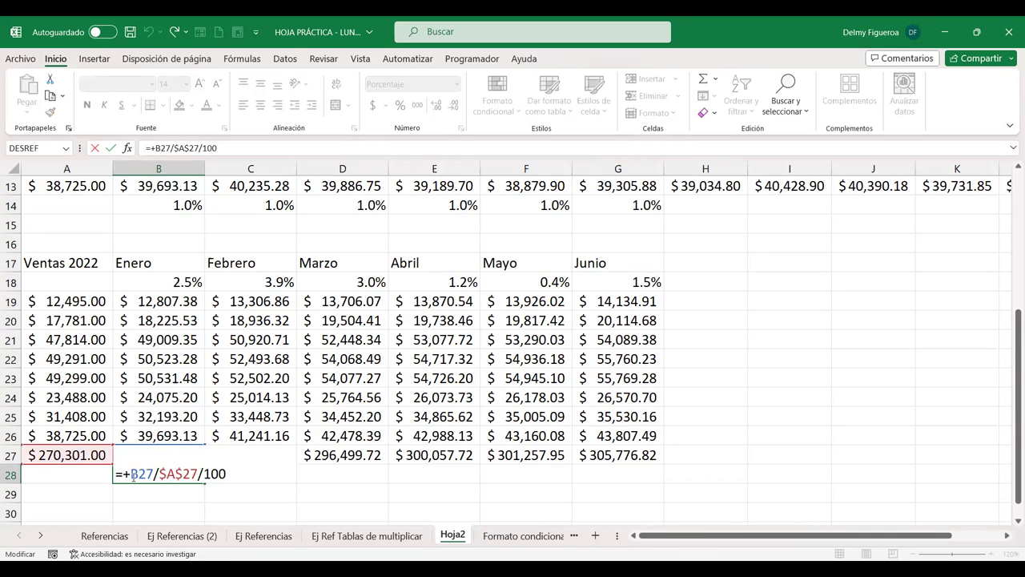
key(BackSpace)
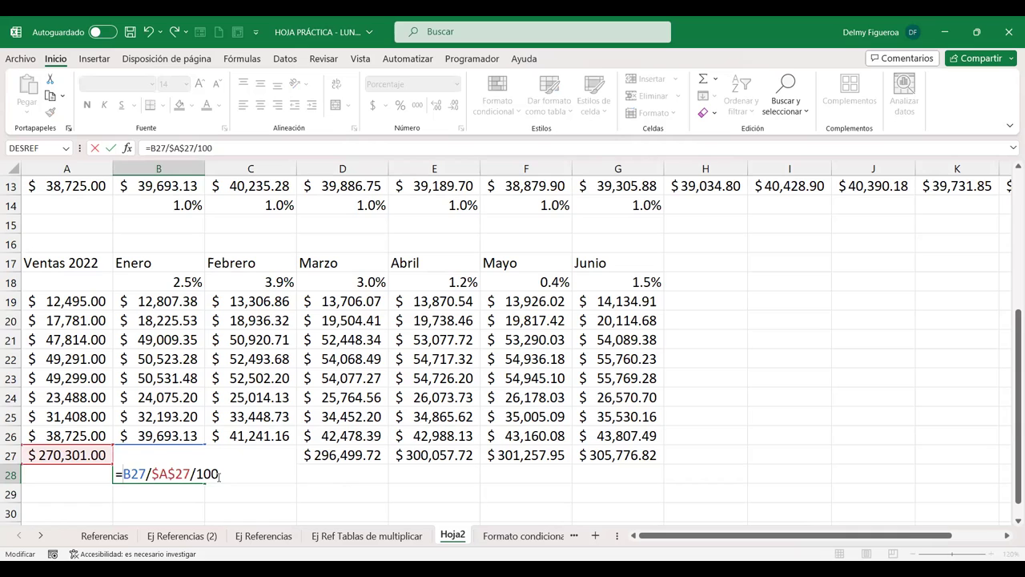
text(()
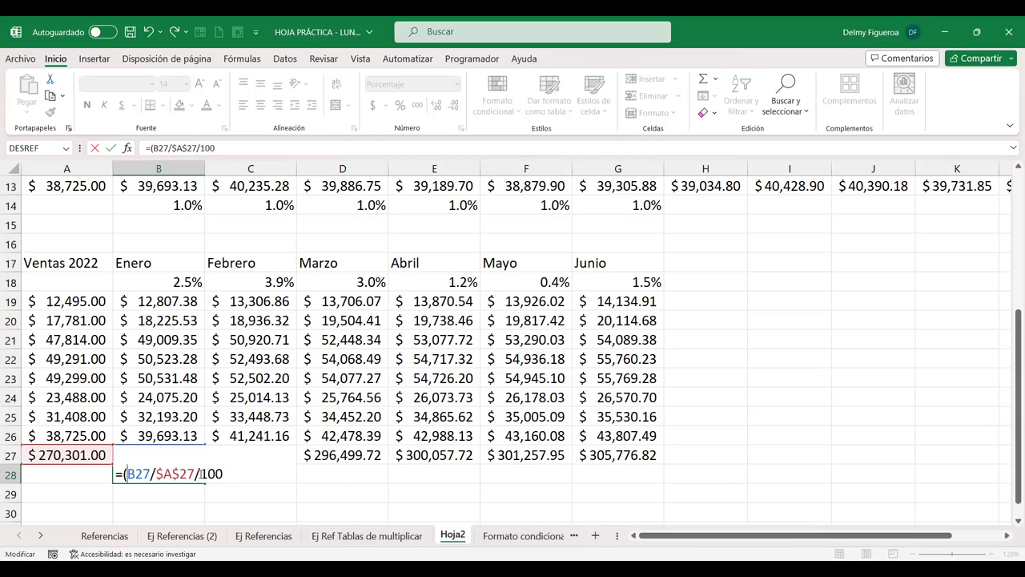
text())
key(Return)
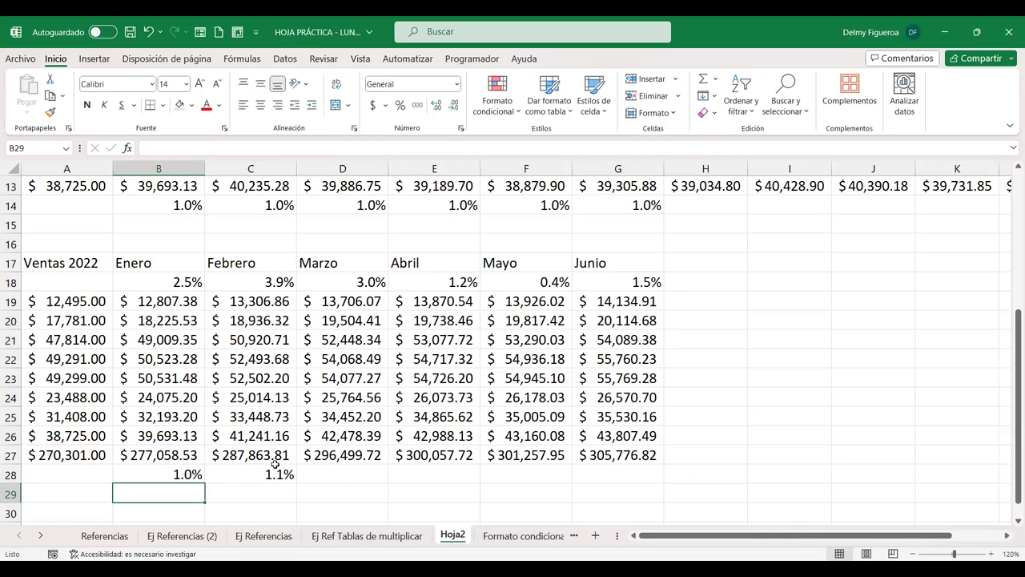
Fill the B28 formula across through the Junio cell G28 and check the references in the Abril cell E28.
click(184, 478)
drag(205, 483, 664, 480)
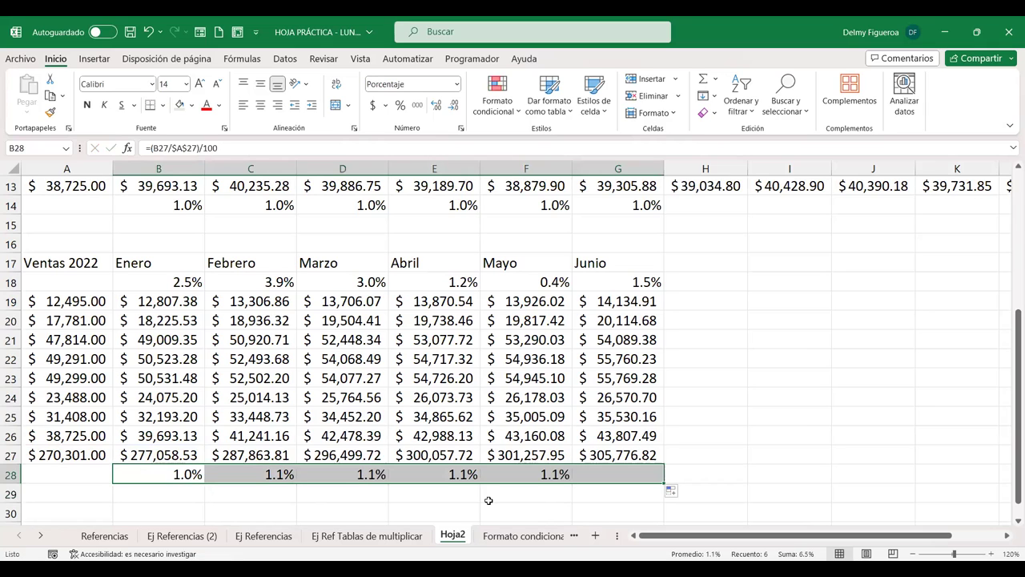
double_click(456, 473)
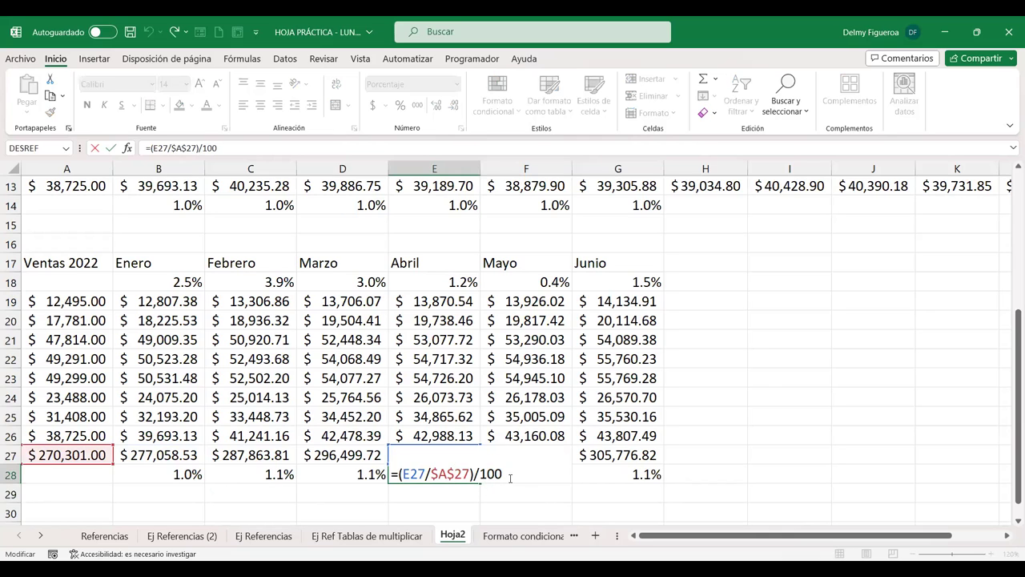
key(Return)
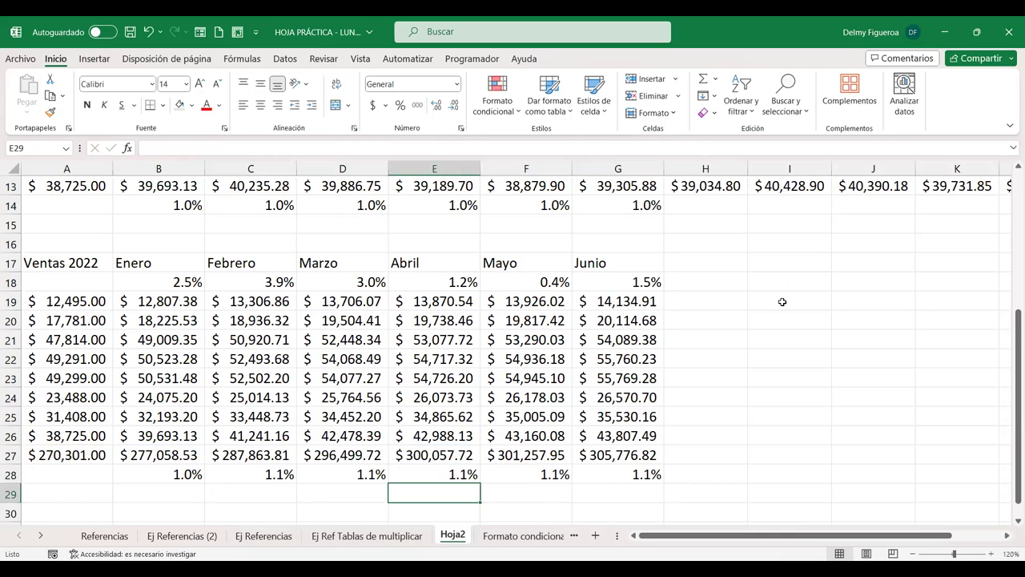
Enter a formula in I19 dividing the first Enero amount by the Enero total, =+B19/B27.
click(787, 296)
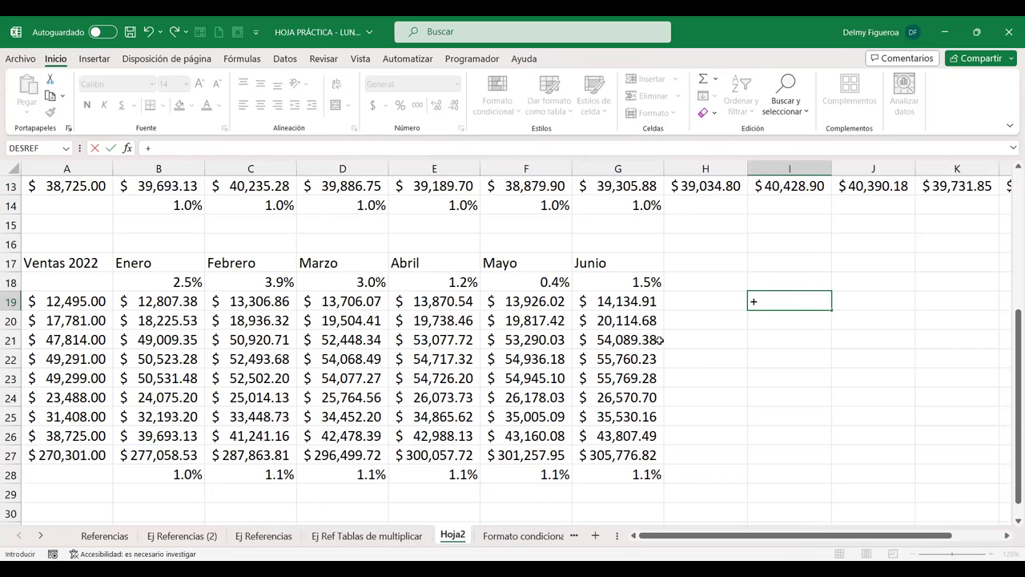
click(160, 301)
text(/)
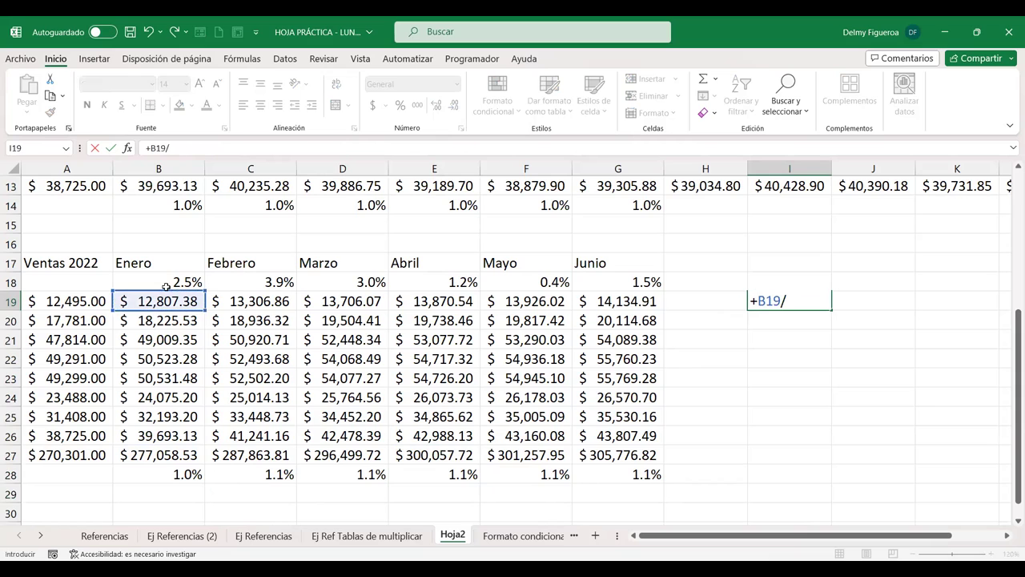
click(164, 455)
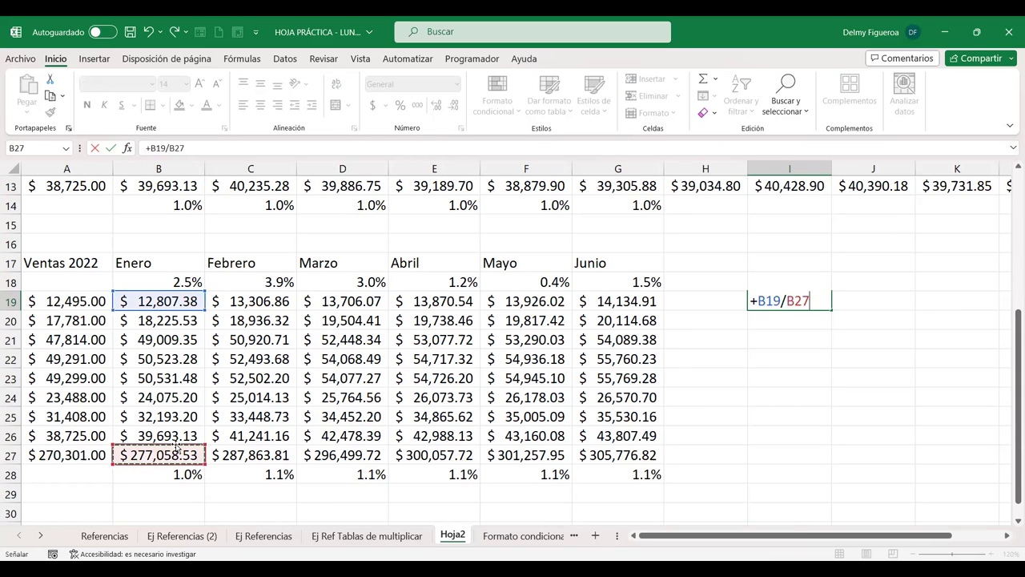
text(/)
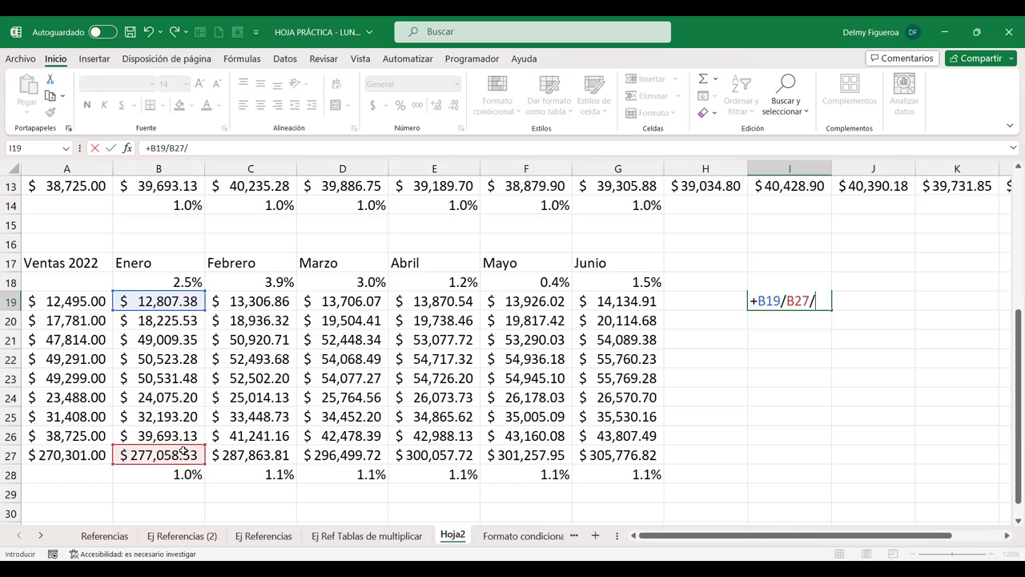
key(BackSpace)
key(Return)
Format the share in I19 as a percentage with one decimal place.
click(780, 294)
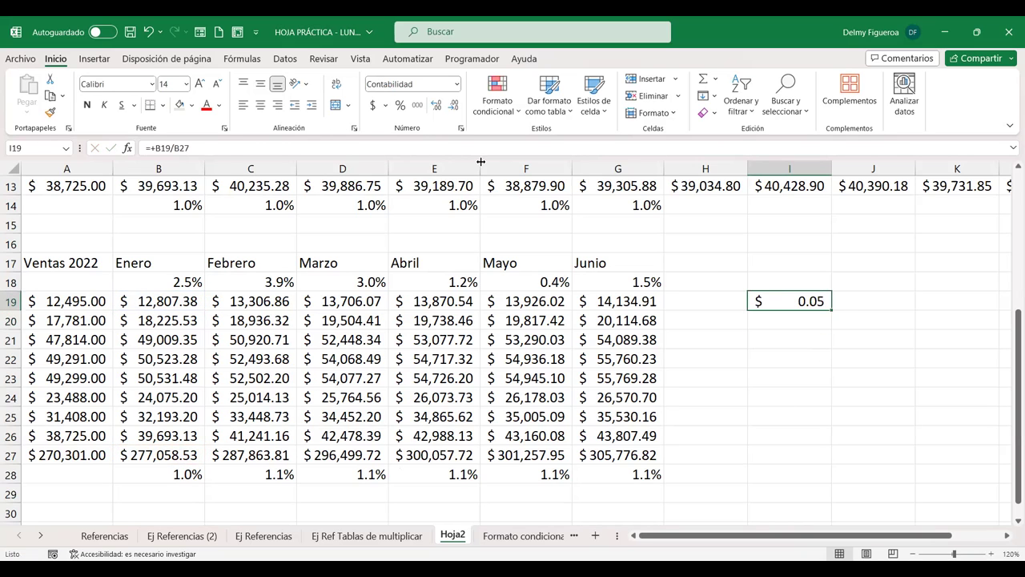
click(400, 105)
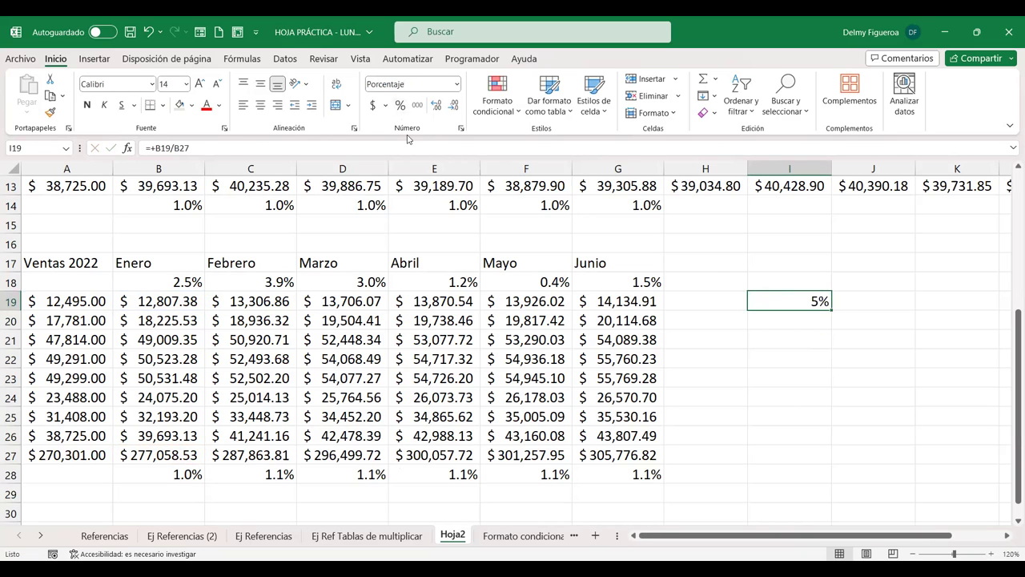
click(435, 107)
Make the B27 divisor absolute in the I19 formula, giving =+B19/$B$27.
double_click(781, 303)
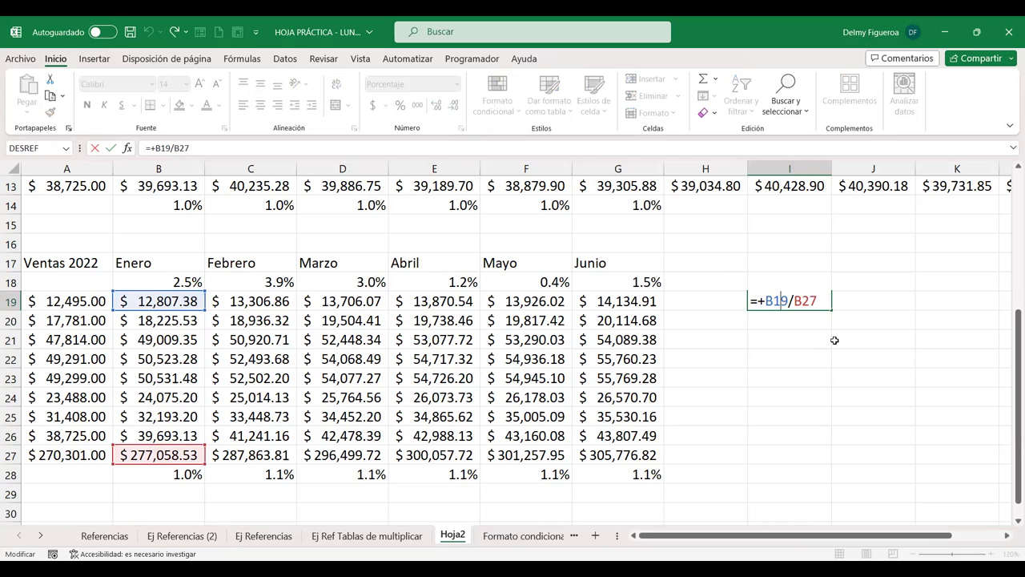
click(803, 300)
key(F4)
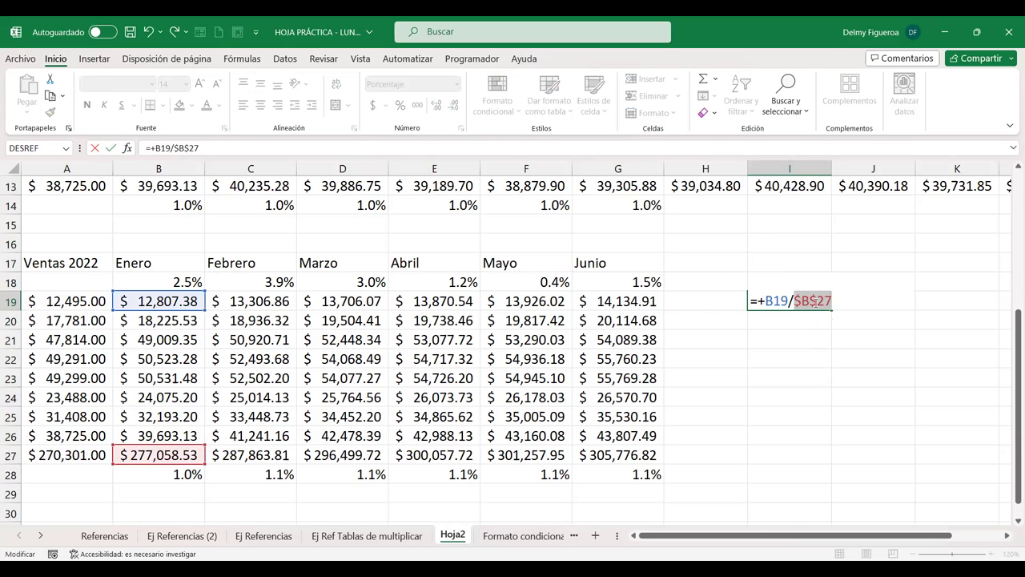
key(Return)
Fill the I19 share formula down through the total row at I27.
click(826, 309)
click(830, 312)
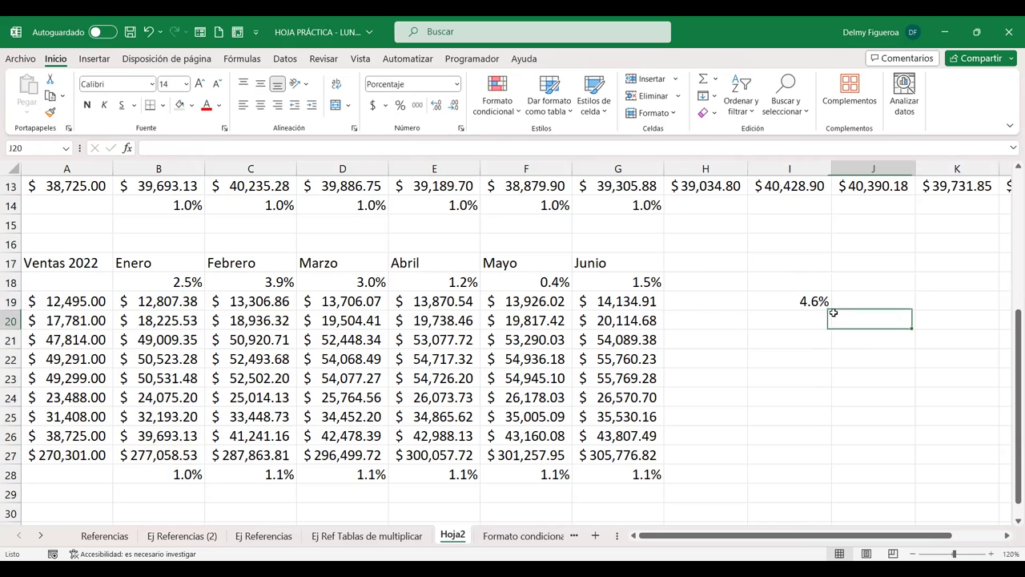
click(814, 300)
drag(831, 311, 808, 455)
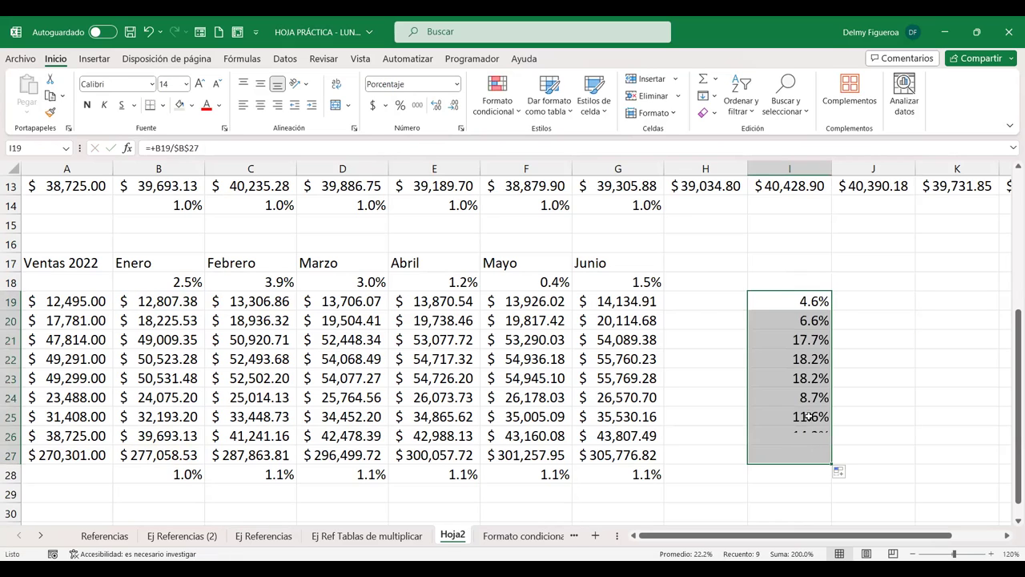
Check the cell references of the copied share formulas in I20, I22 and I25.
double_click(799, 318)
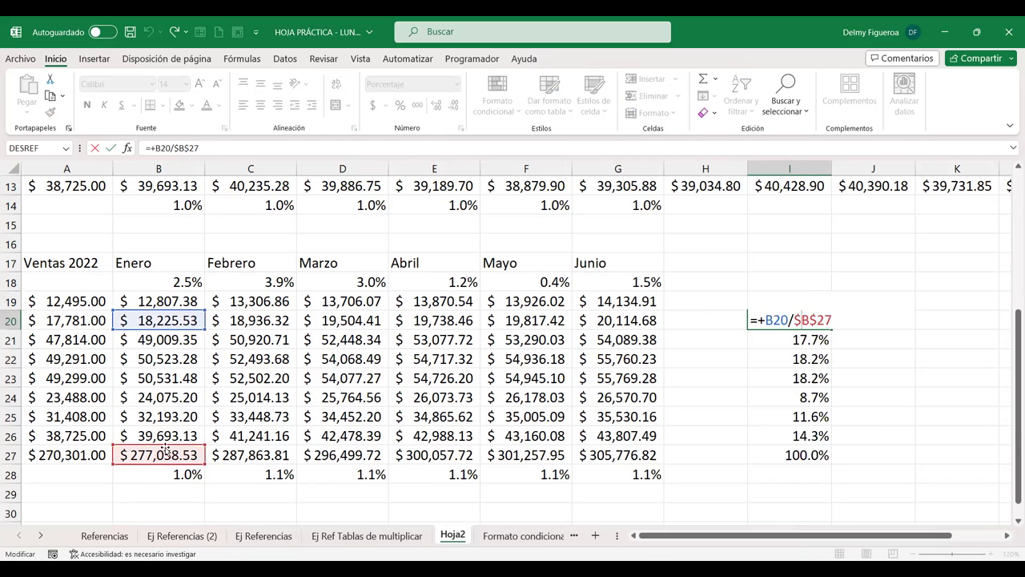
key(Return)
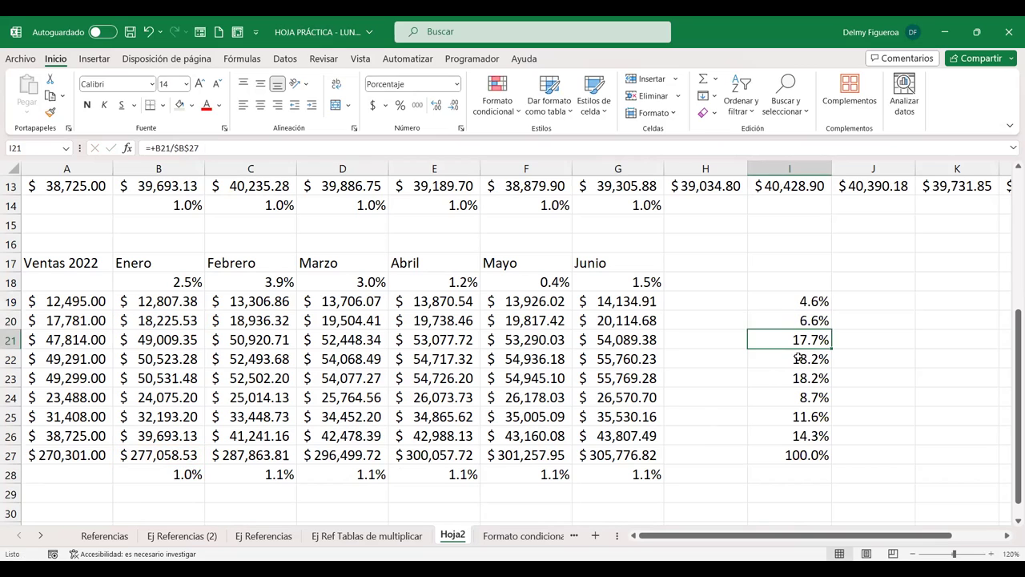
double_click(799, 361)
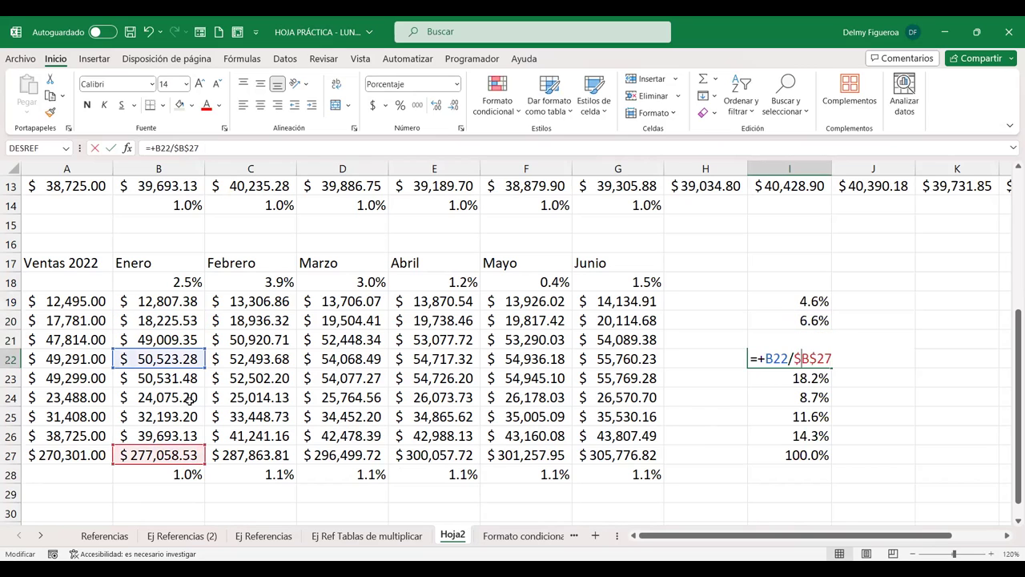
key(Return)
double_click(793, 415)
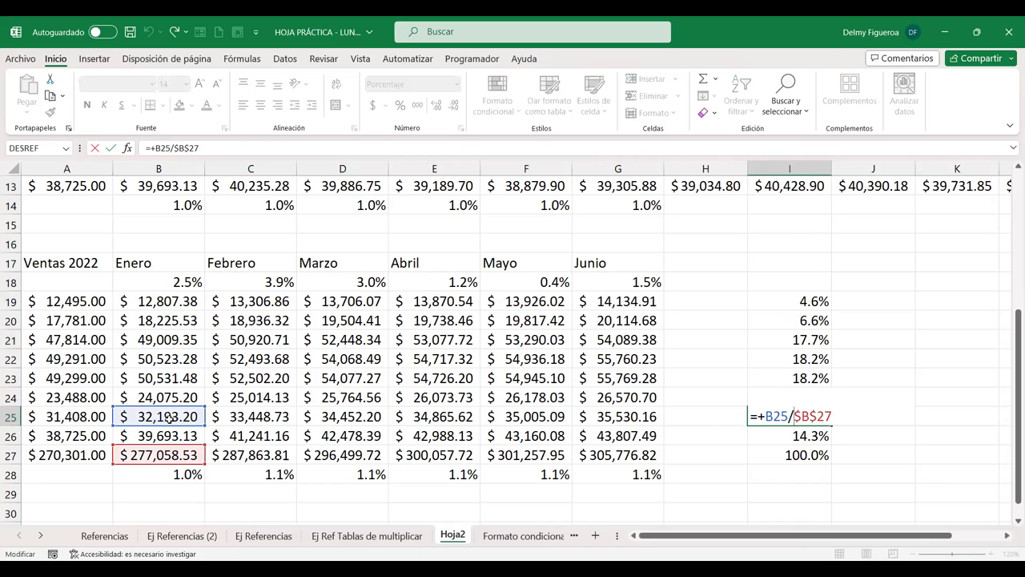
key(Return)
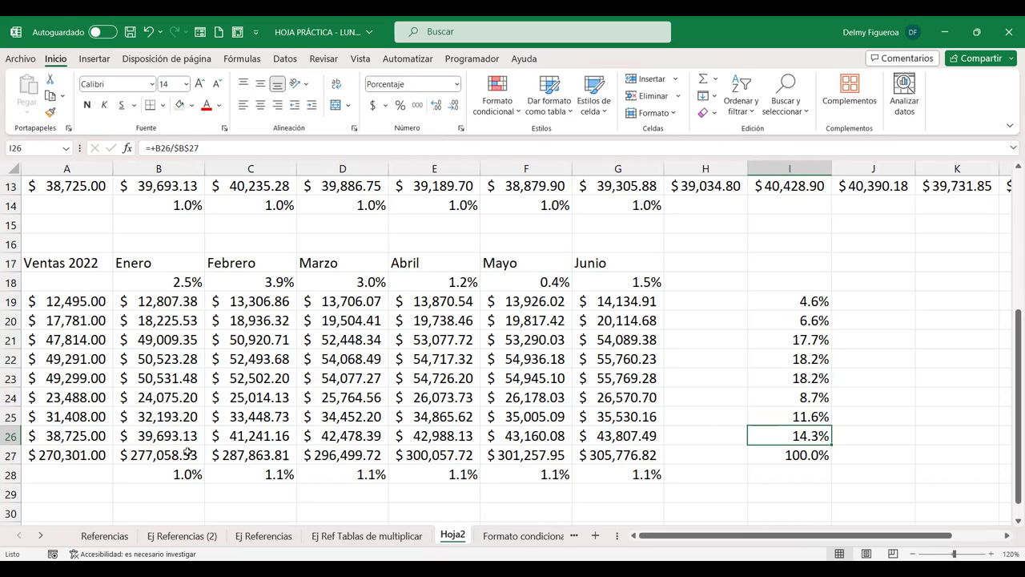
Leave the share column by selecting an empty cell and save the workbook.
click(703, 324)
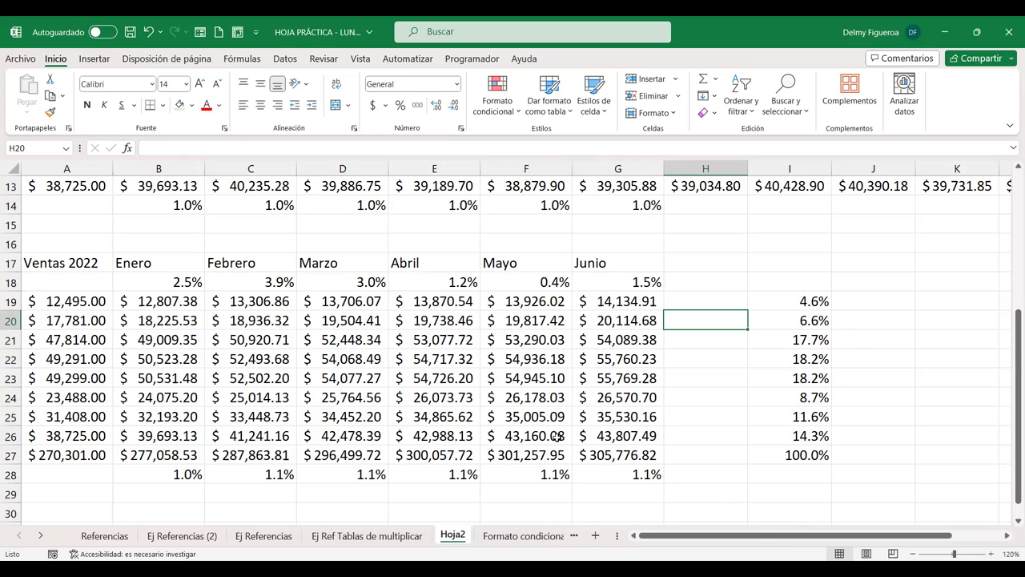
click(732, 242)
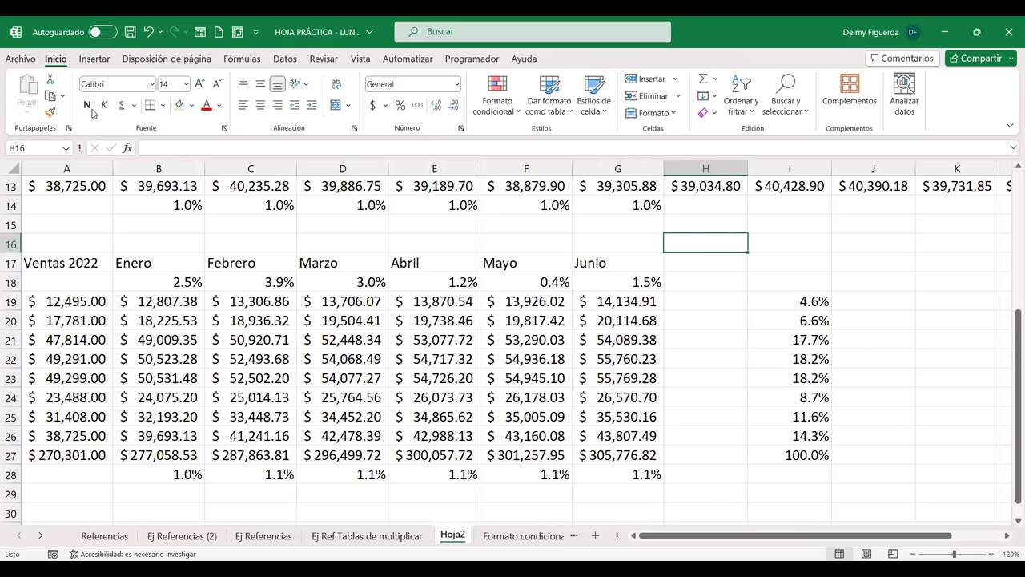
key(ctrl+s)
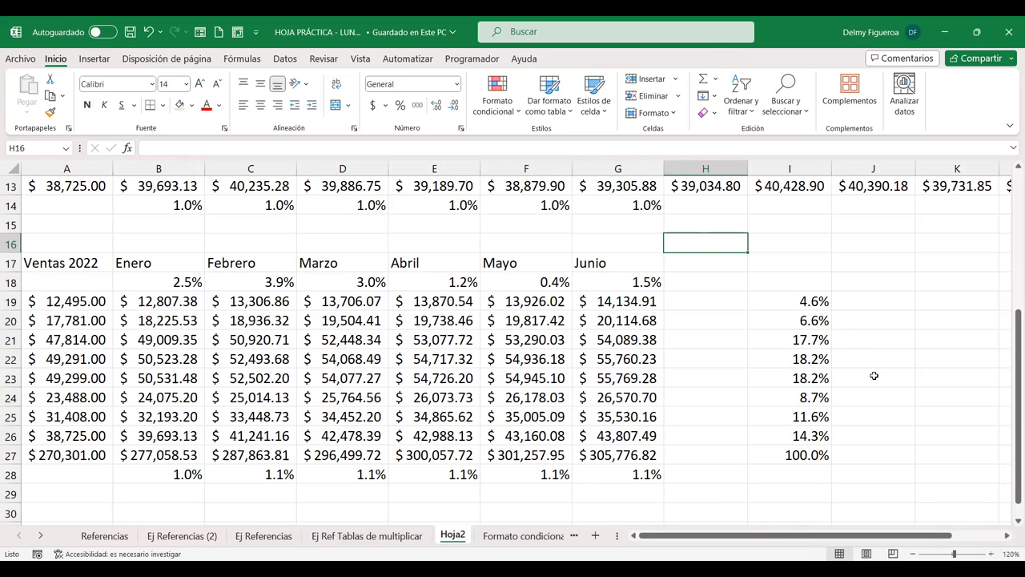
click(719, 46)
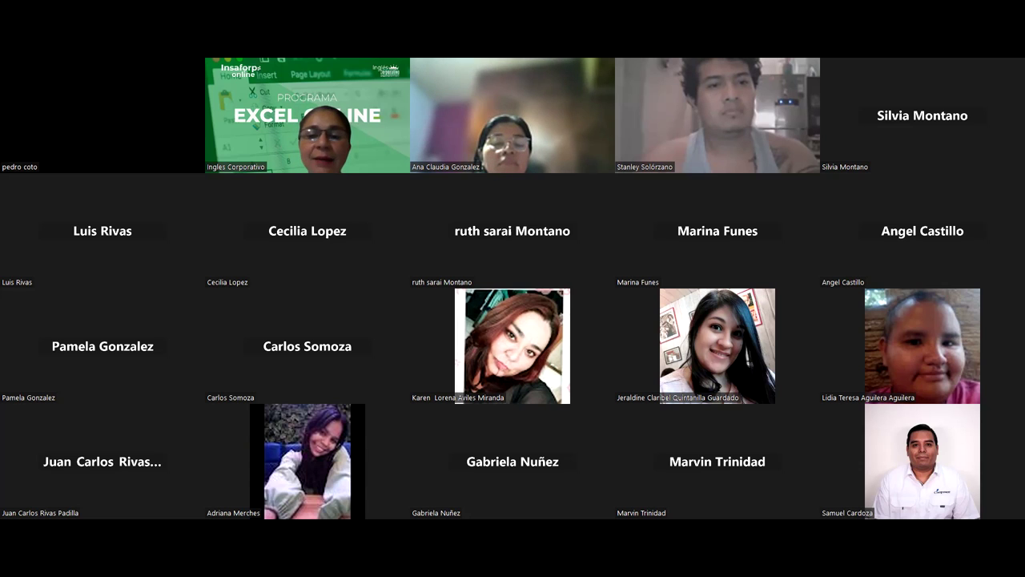